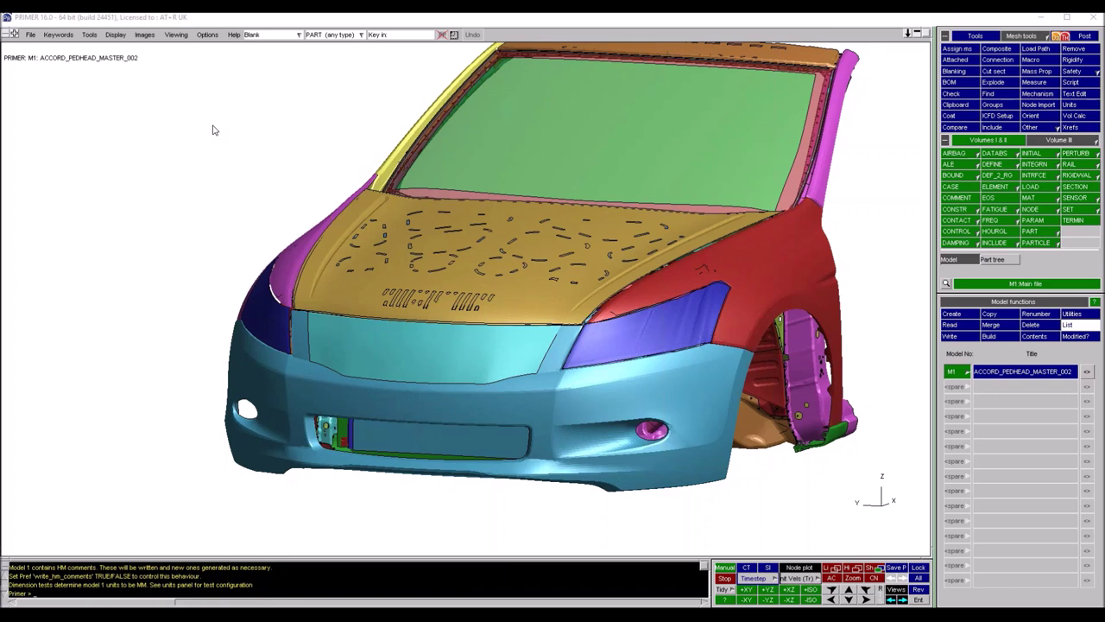
# Start the Distance Plotter measurement and select the outer bonnet skin as the part to measure from
pyautogui.keyDown('shift'); pyautogui.moveTo(568, 284); pyautogui.dragTo(532, 309, button='middle'); pyautogui.keyUp('shift')
pyautogui.keyDown('shift'); pyautogui.moveTo(533, 310); pyautogui.dragTo(444, 338); pyautogui.keyUp('shift')
pyautogui.scroll(-1, 445, 337)
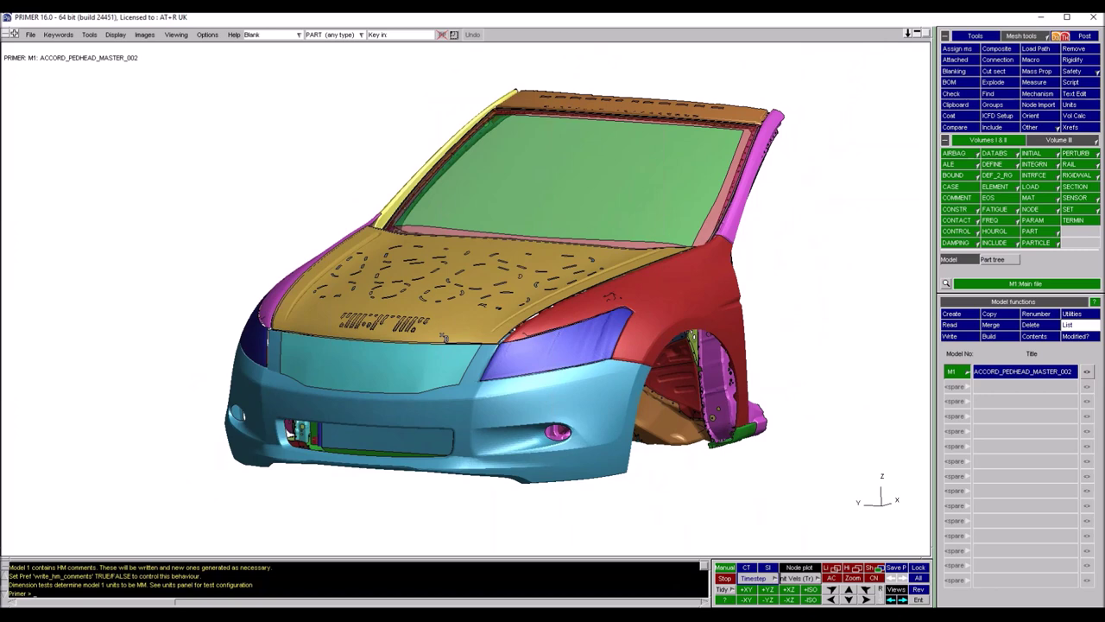
pyautogui.moveTo(579, 348); pyautogui.dragTo(607, 356, button='middle')
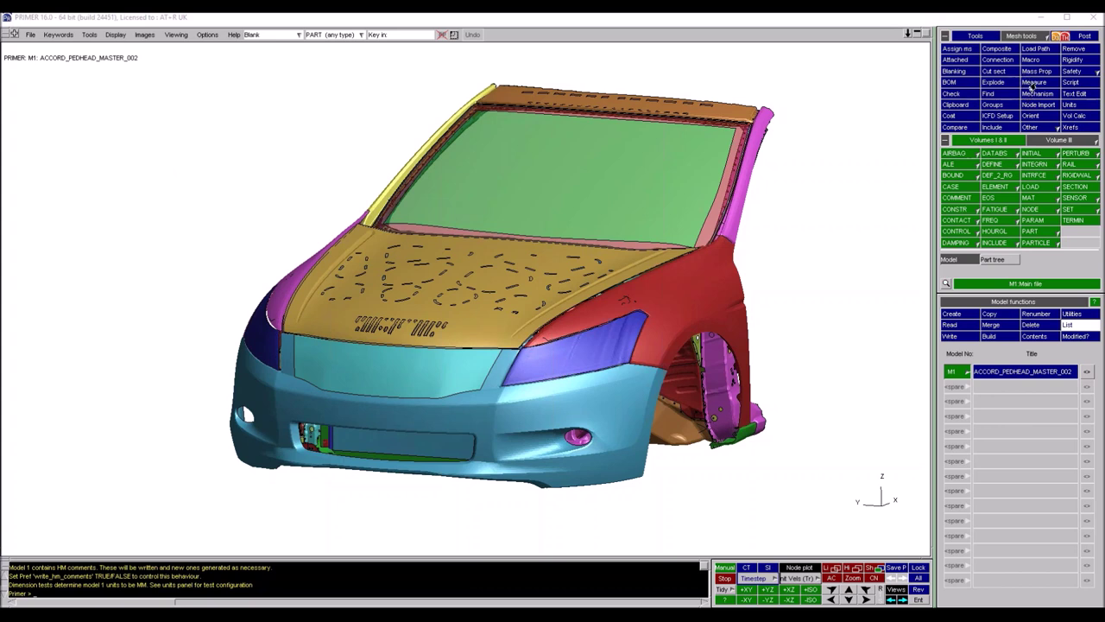
pyautogui.click(1033, 82)
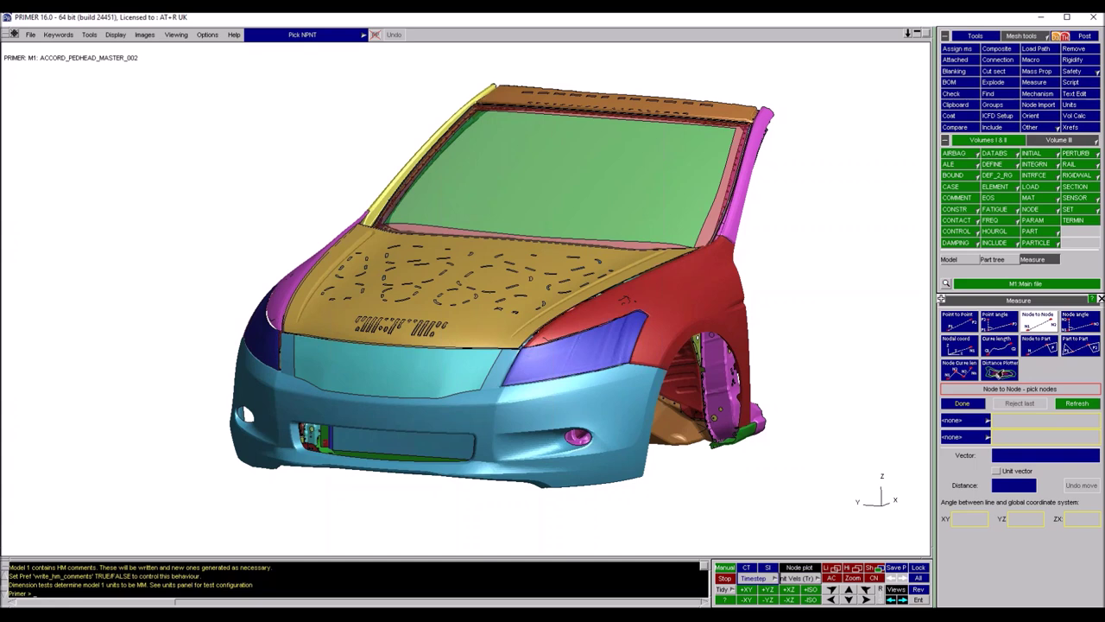
pyautogui.click(1000, 372)
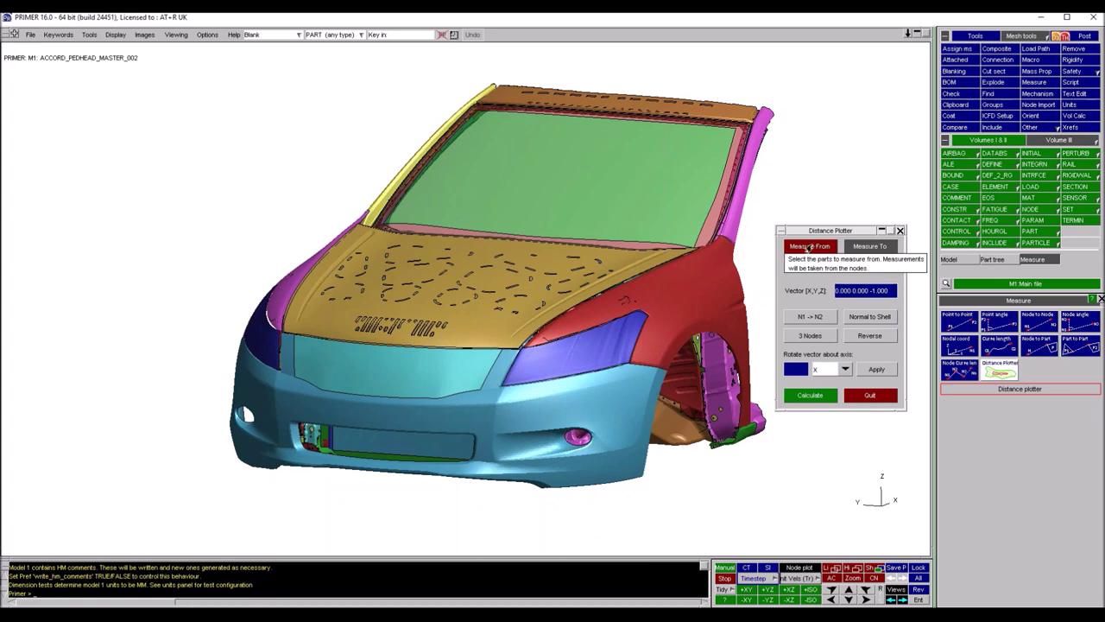
pyautogui.click(808, 248)
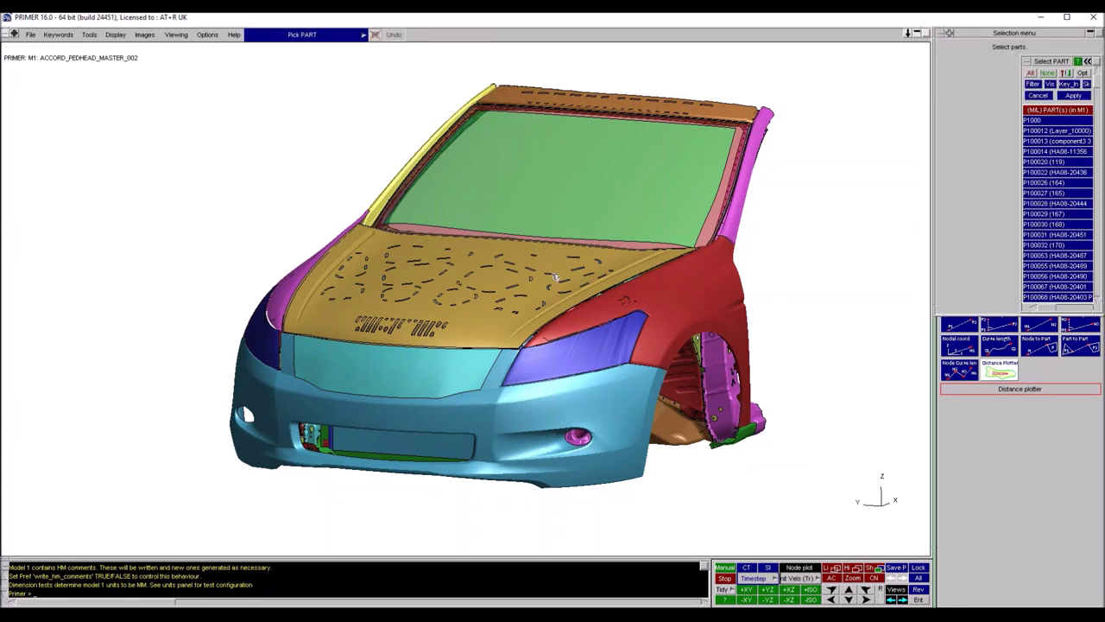
pyautogui.click(484, 322)
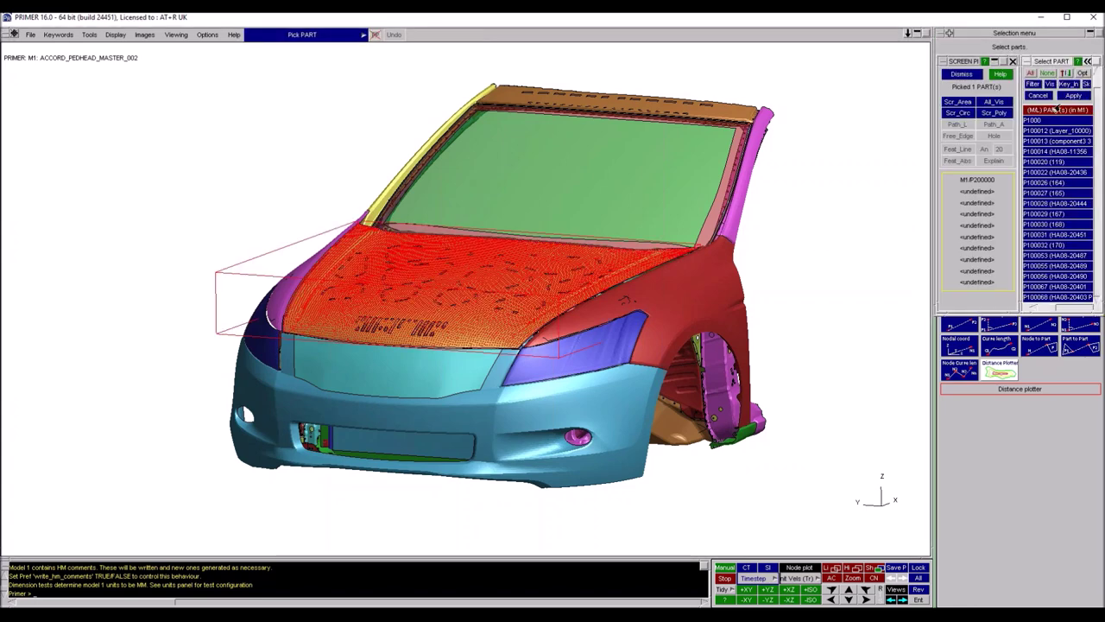
# Blank the outer bonnet skin and the inner bonnet parts beneath it to expose the engine bay
pyautogui.scroll(3, 409, 326)
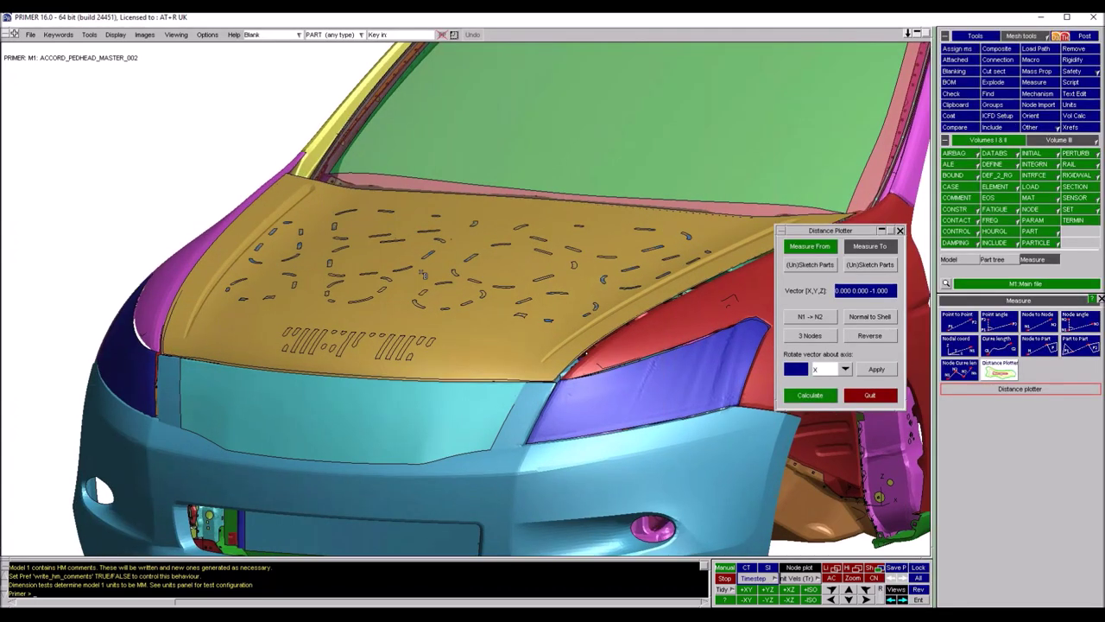
pyautogui.keyDown('shift'); pyautogui.moveTo(409, 327); pyautogui.dragTo(480, 366); pyautogui.keyUp('shift')
pyautogui.click(480, 366)
pyautogui.click(478, 358)
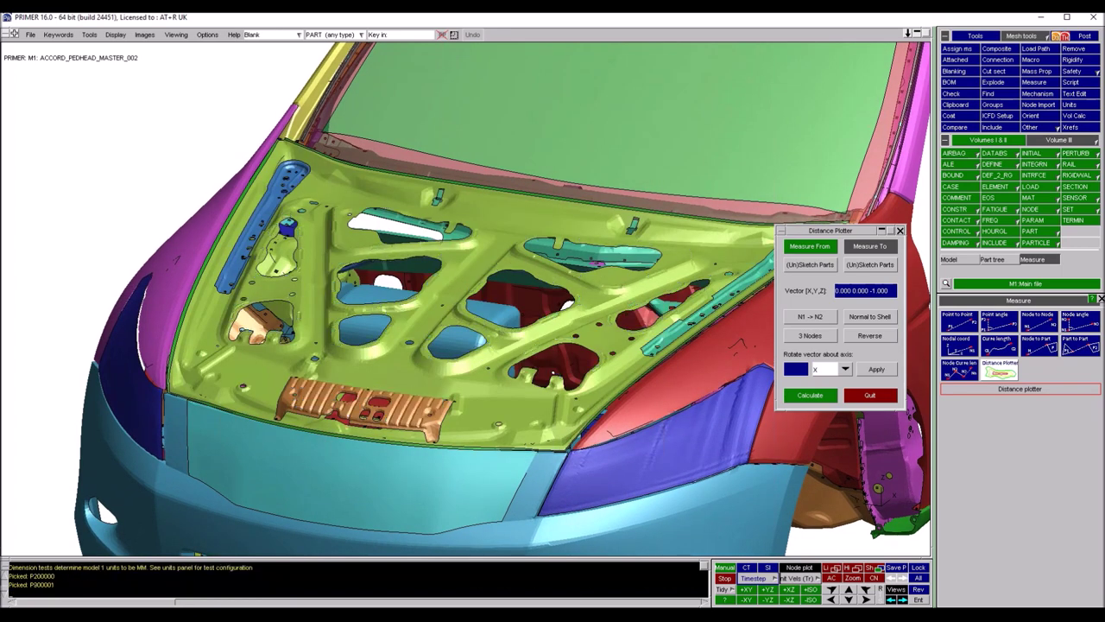
pyautogui.click(480, 361)
# Select the engine, the strut brace with its end brackets and the strut tower panels as the parts to measure to
pyautogui.click(874, 247)
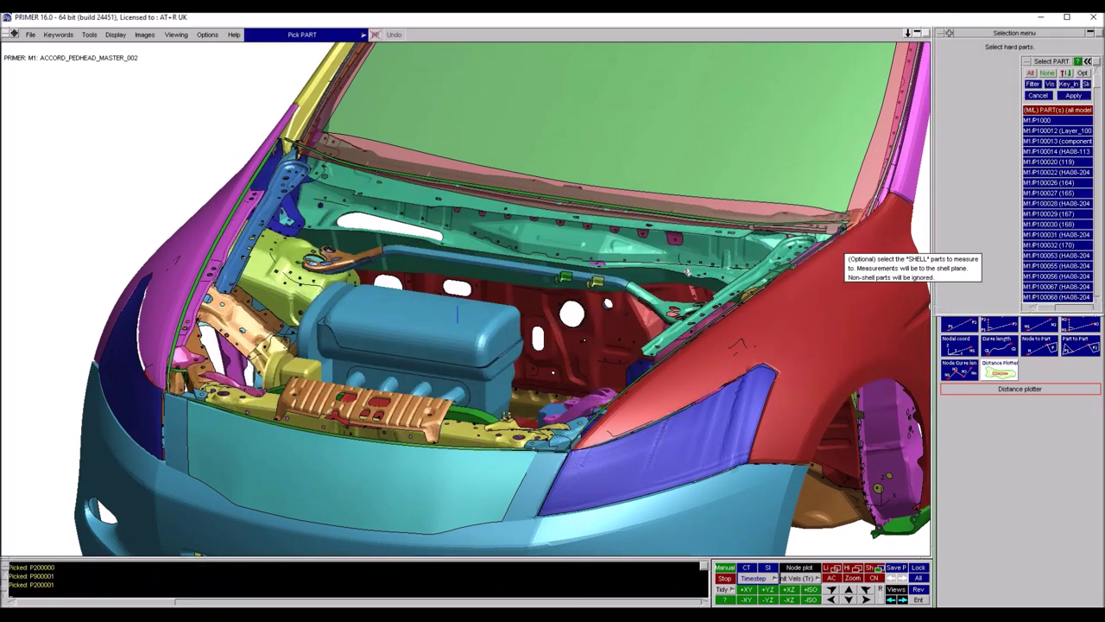
pyautogui.click(463, 335)
pyautogui.click(664, 311)
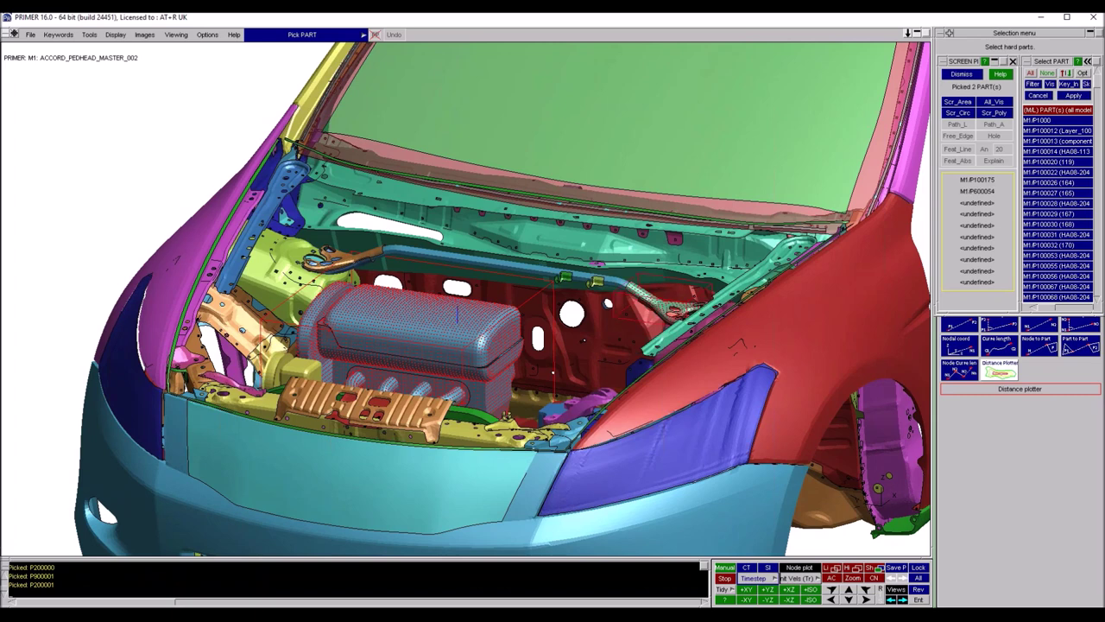
pyautogui.click(609, 285)
pyautogui.click(344, 258)
pyautogui.click(281, 273)
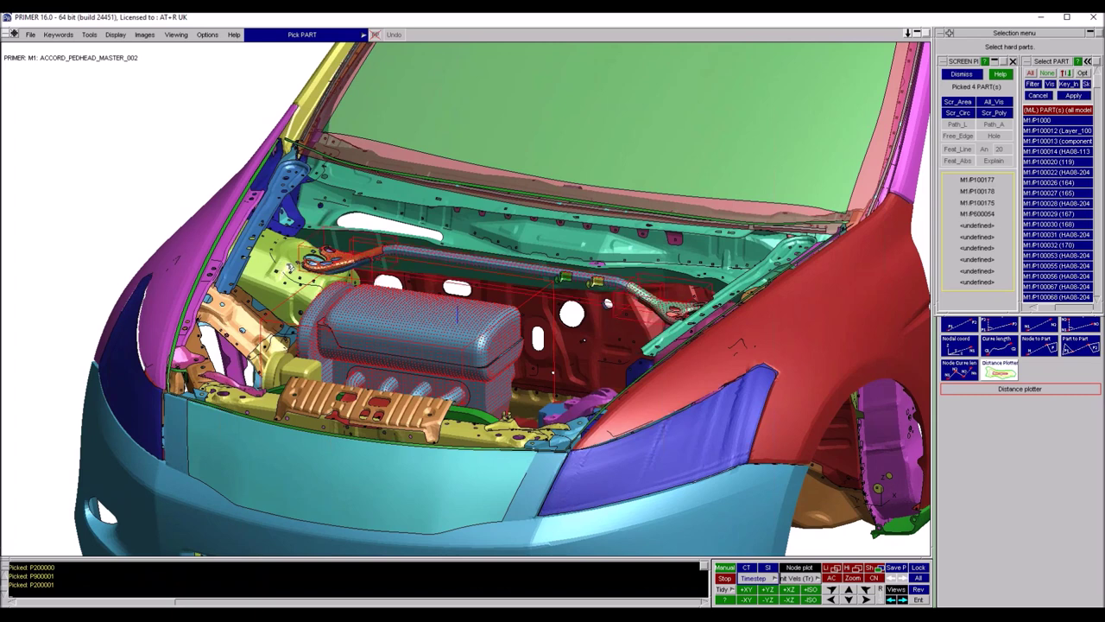
pyautogui.keyDown('shift'); pyautogui.moveTo(661, 321); pyautogui.dragTo(713, 369); pyautogui.keyUp('shift')
pyautogui.click(709, 362)
pyautogui.click(1073, 96)
# Unblank the hidden bonnet parts and check the measurement vector's direction in a line-mode side view of the car
pyautogui.keyDown('shift'); pyautogui.moveTo(373, 320); pyautogui.dragTo(347, 335); pyautogui.keyUp('shift')
pyautogui.press('u')
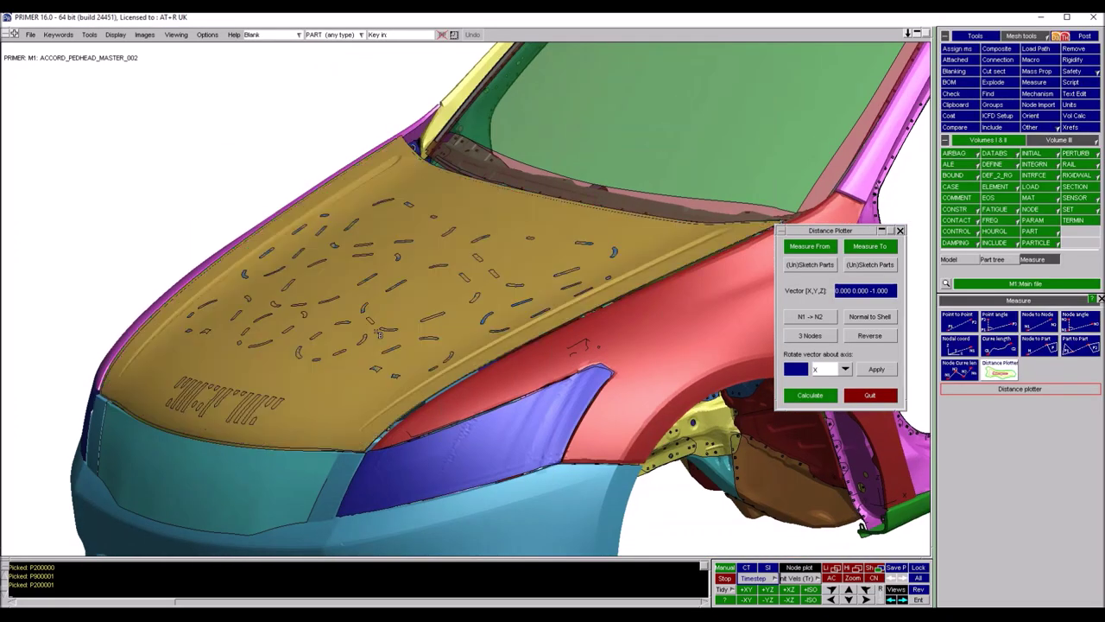
pyautogui.press('3')
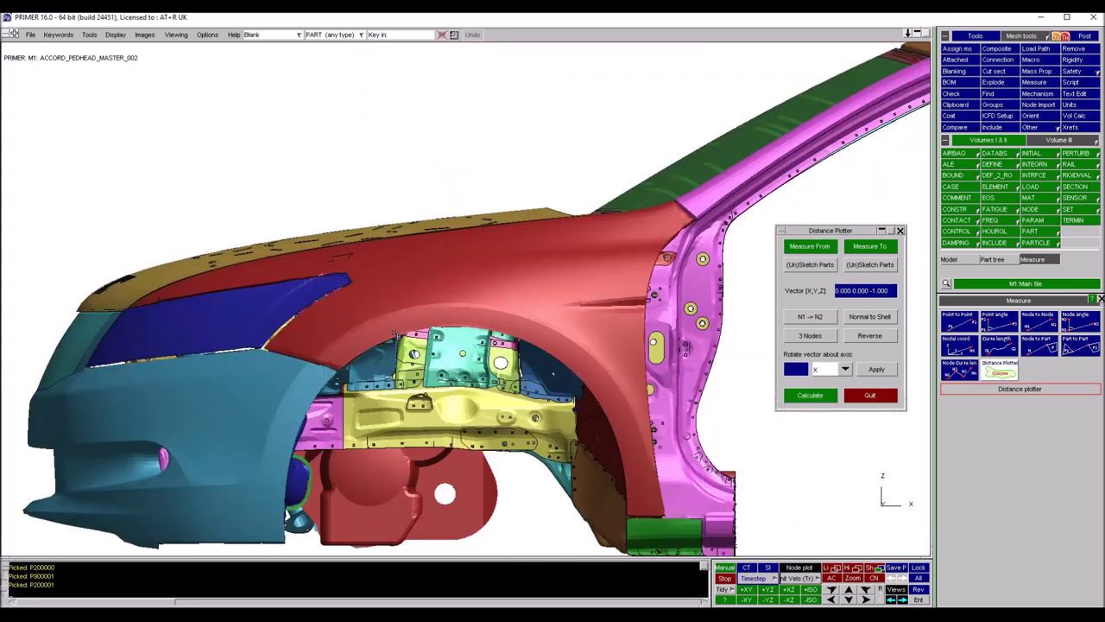
pyautogui.press('l')
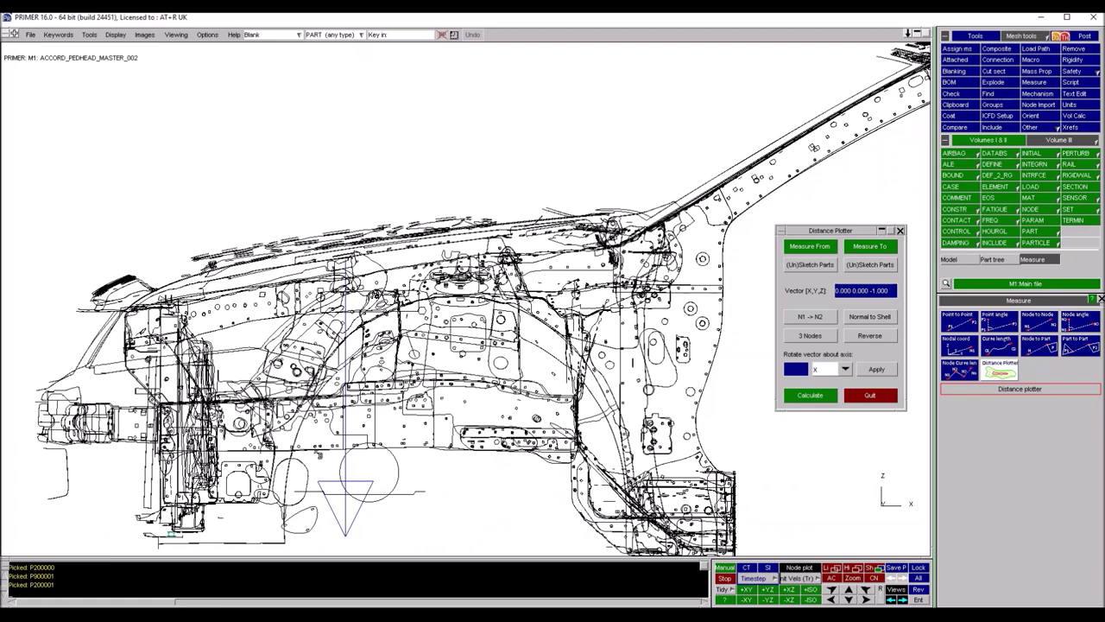
pyautogui.press('s')
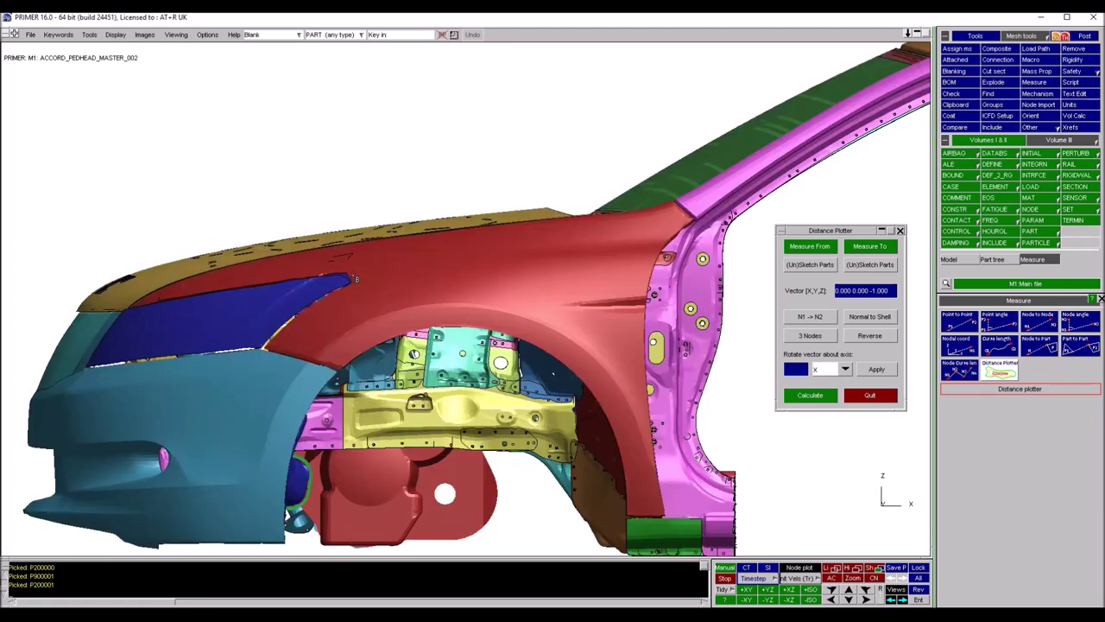
# Rotate the measurement vector by -30 about the Y axis and calculate the distances
pyautogui.click(795, 370)
pyautogui.write('-30')
pyautogui.click(831, 370)
pyautogui.click(836, 384)
pyautogui.click(874, 372)
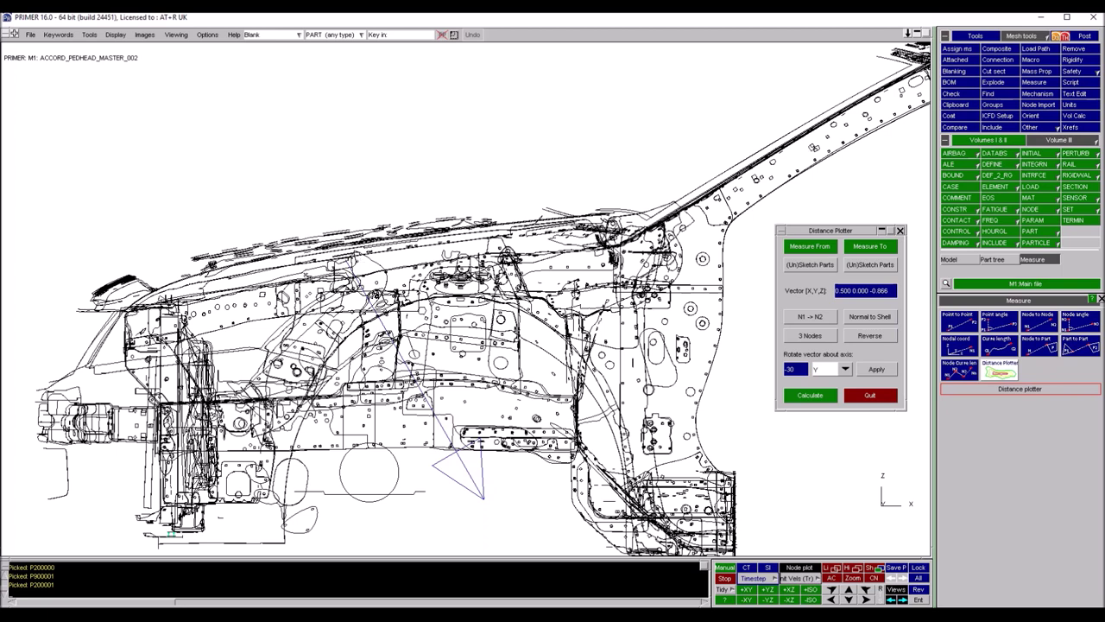
pyautogui.press('s')
pyautogui.click(810, 397)
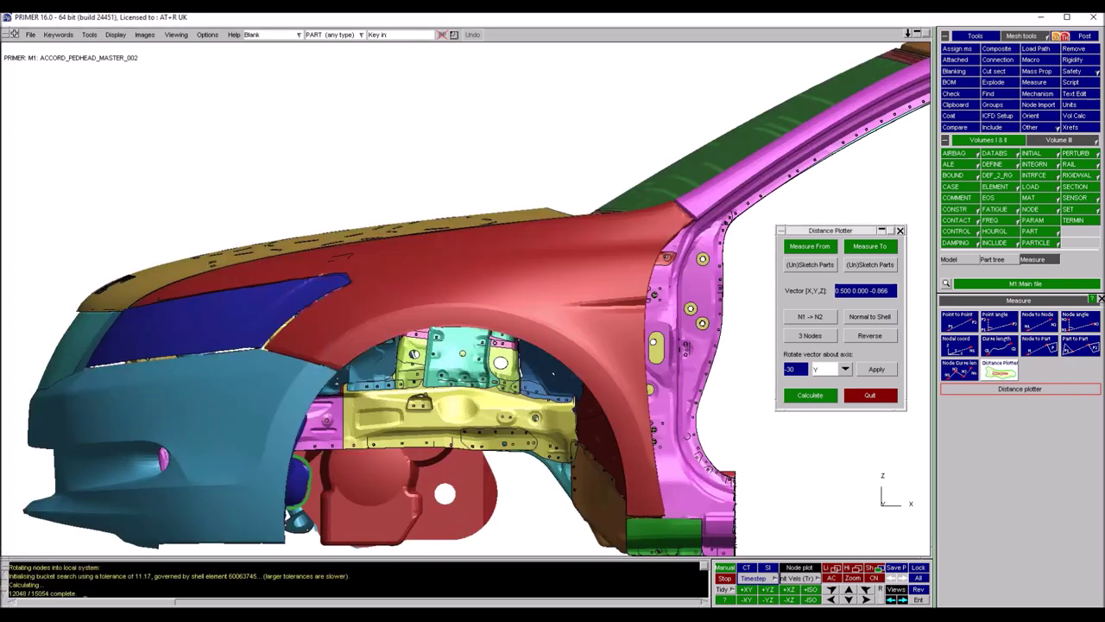
# Examine the vector distance contours on the bonnet from the front and from above
pyautogui.keyDown('shift'); pyautogui.moveTo(303, 249); pyautogui.dragTo(565, 345); pyautogui.keyUp('shift')
pyautogui.keyDown('shift'); pyautogui.moveTo(565, 345); pyautogui.dragTo(565, 417, button='right'); pyautogui.keyUp('shift')
pyautogui.keyDown('shift'); pyautogui.moveTo(649, 381); pyautogui.dragTo(560, 382, button='middle'); pyautogui.keyUp('shift')
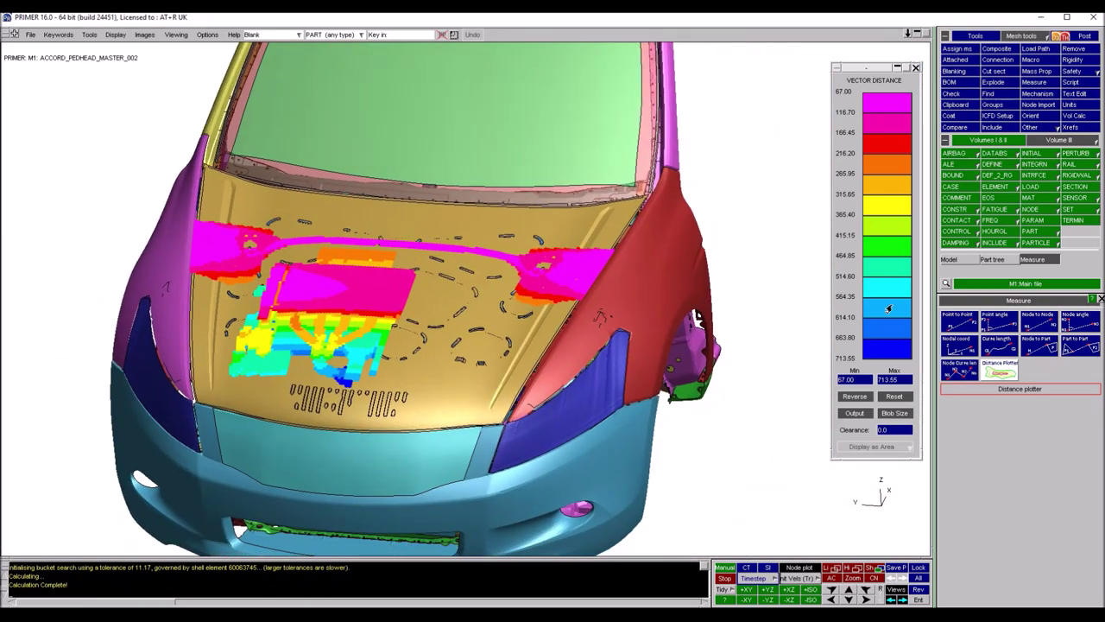
pyautogui.keyDown('shift'); pyautogui.moveTo(499, 294); pyautogui.dragTo(535, 277, button='middle'); pyautogui.keyUp('shift')
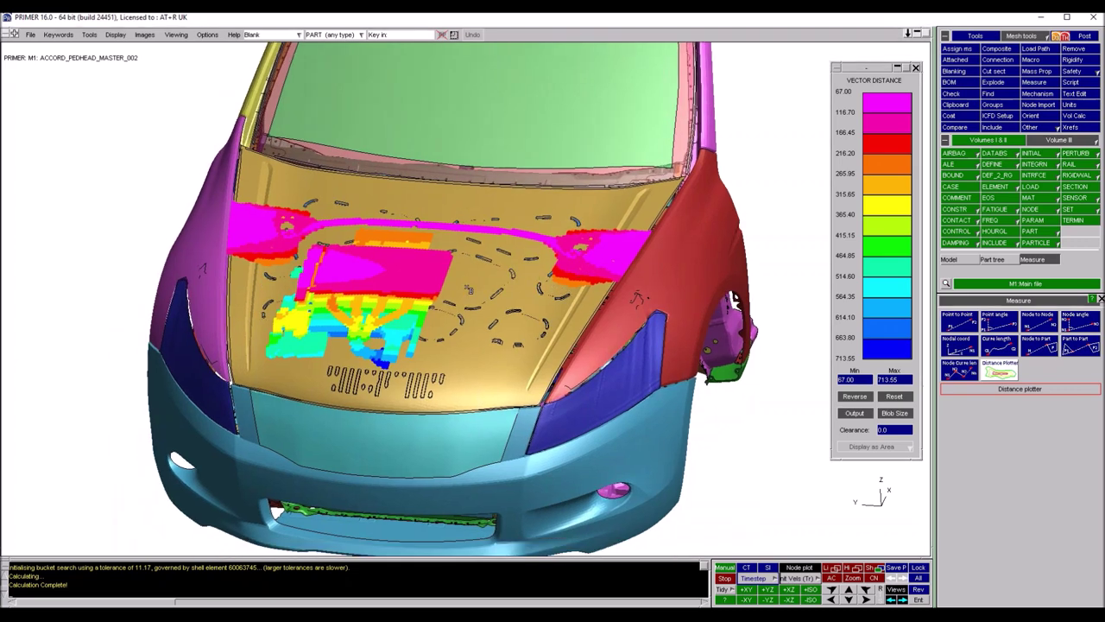
pyautogui.keyDown('shift'); pyautogui.moveTo(436, 324); pyautogui.dragTo(442, 314); pyautogui.keyUp('shift')
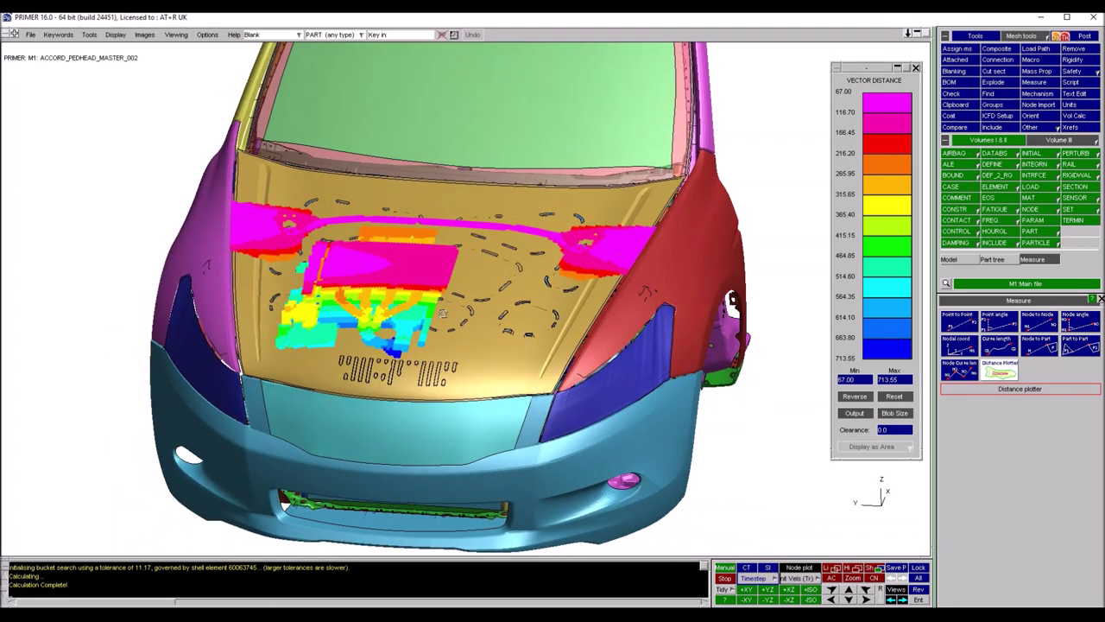
pyautogui.keyDown('shift'); pyautogui.moveTo(501, 316); pyautogui.dragTo(497, 323, button='middle'); pyautogui.keyUp('shift')
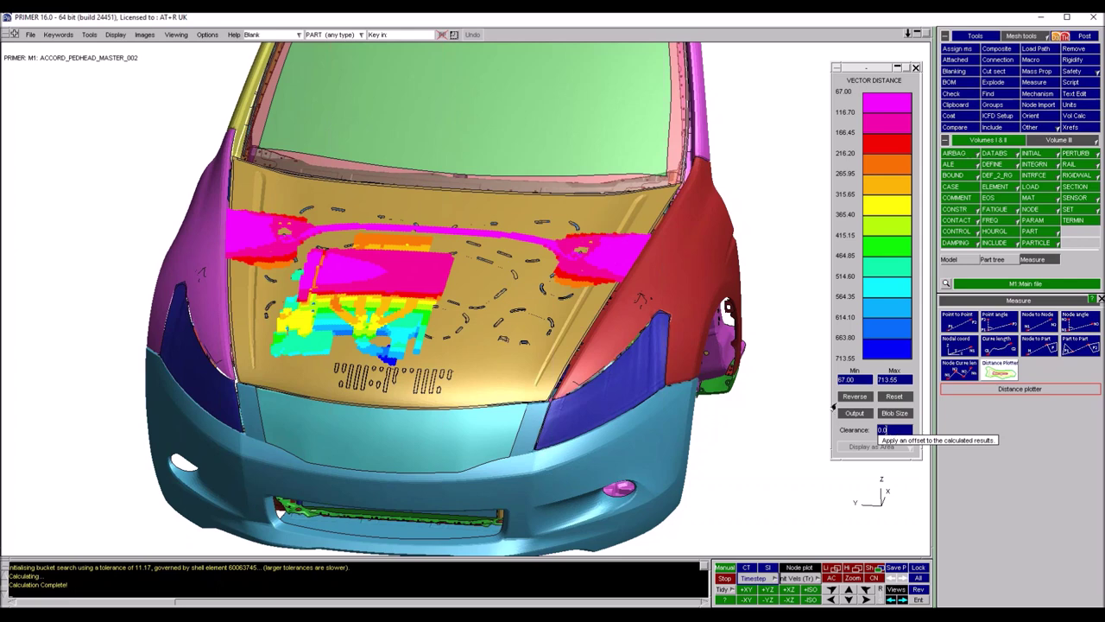
pyautogui.keyDown('shift'); pyautogui.moveTo(478, 395); pyautogui.dragTo(509, 307); pyautogui.keyUp('shift')
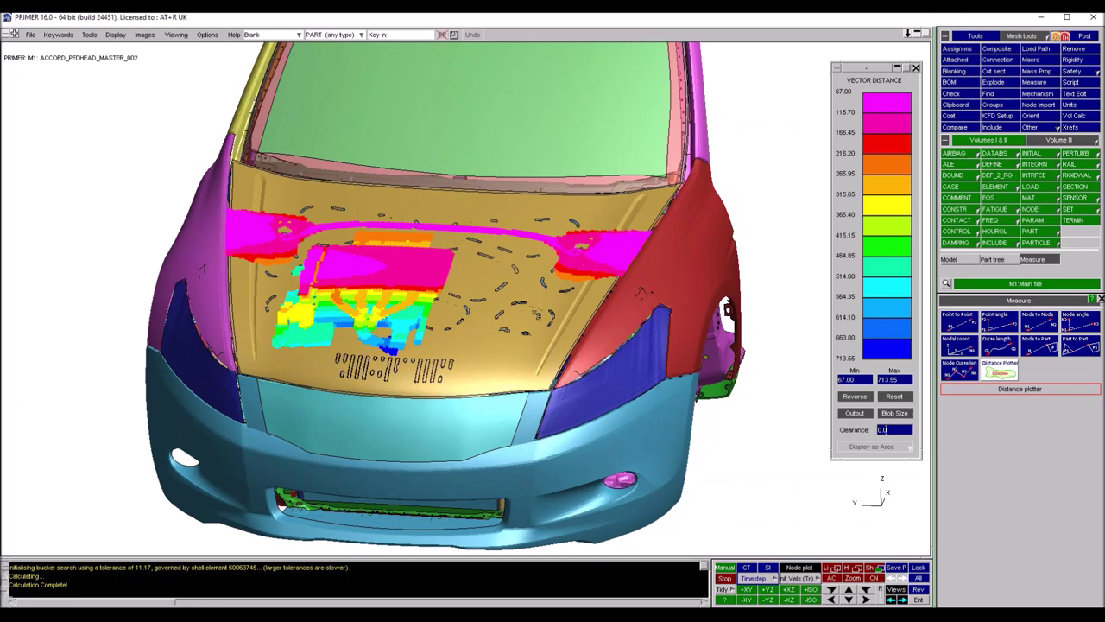
pyautogui.keyDown('shift'); pyautogui.moveTo(475, 377); pyautogui.dragTo(504, 313); pyautogui.keyUp('shift')
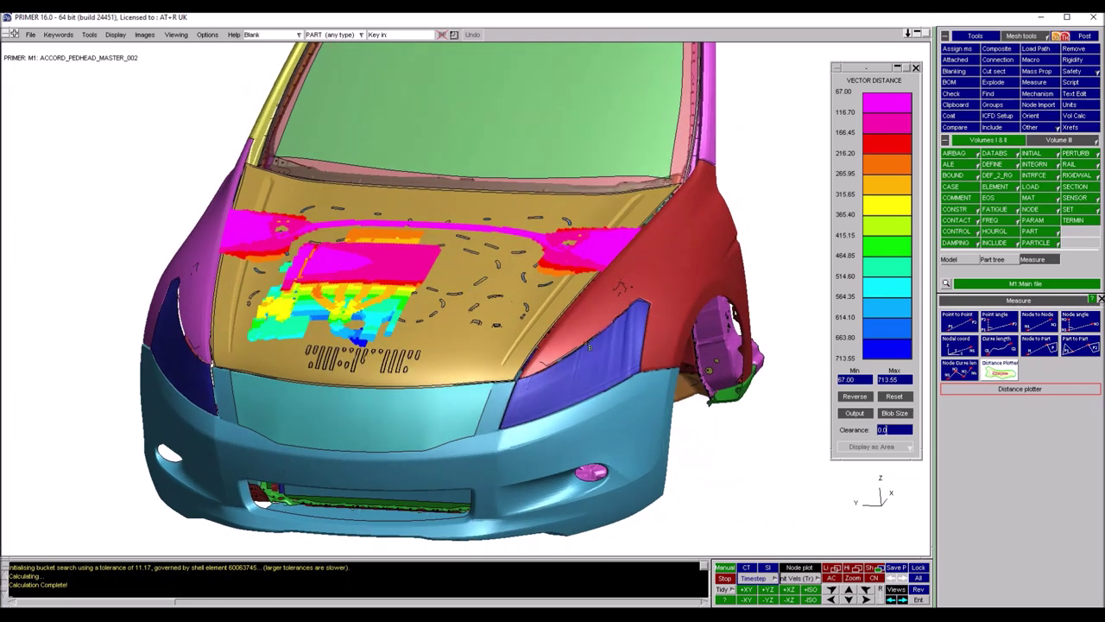
# Set the clearance offset applied to the distance results to 100
pyautogui.click(880, 430)
pyautogui.write('2.0')
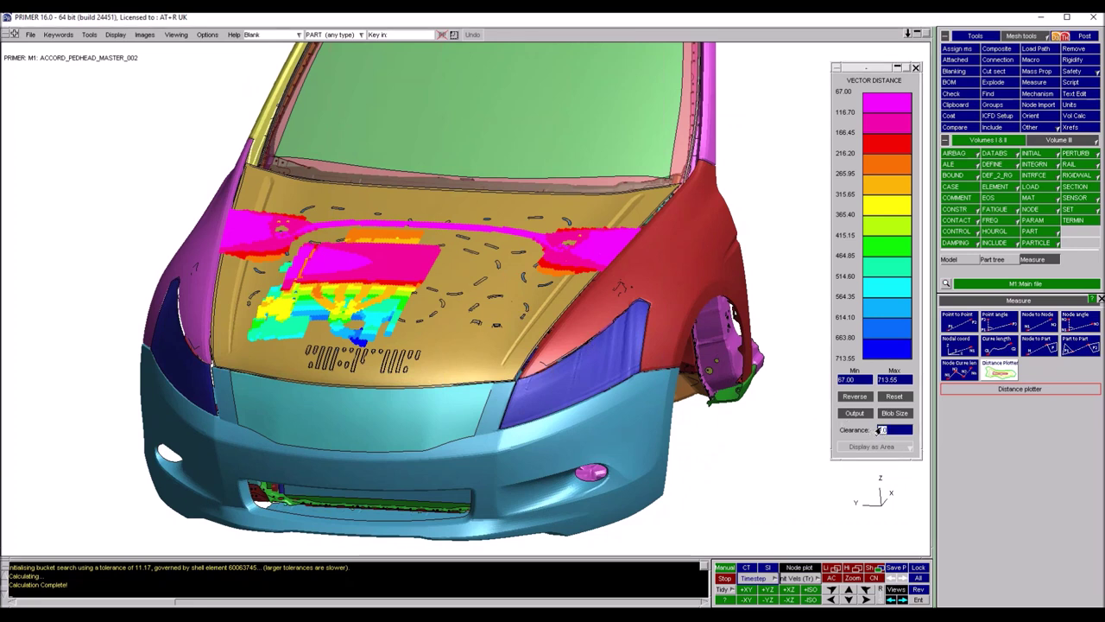
pyautogui.press('Return')
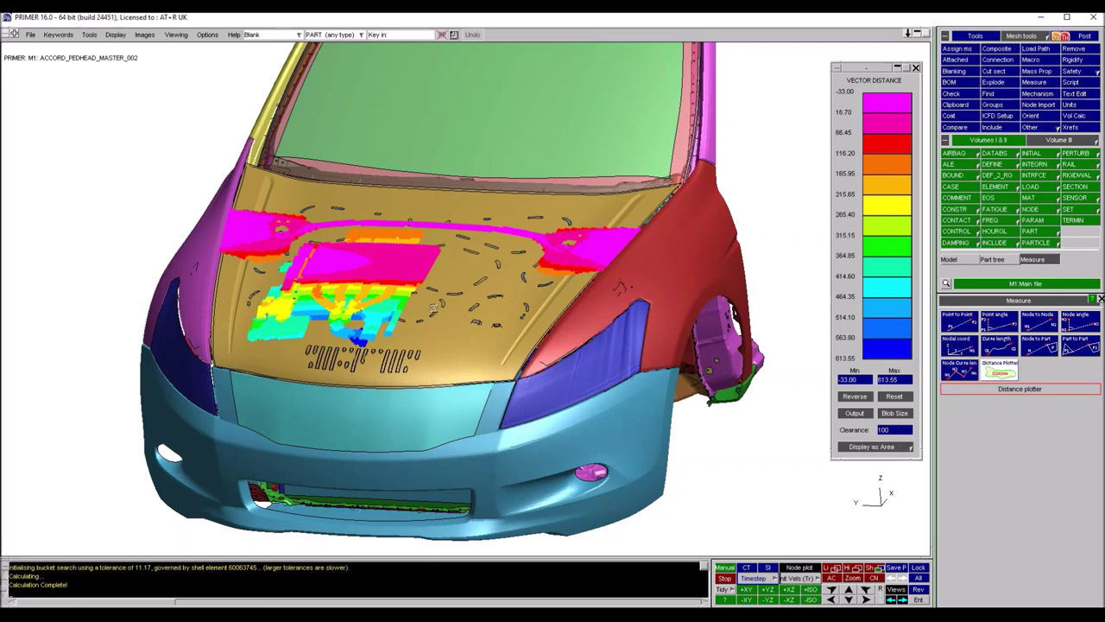
# Set the upper limit of the vector distance contour range to 0
pyautogui.keyDown('shift'); pyautogui.moveTo(388, 327); pyautogui.dragTo(402, 341); pyautogui.keyUp('shift')
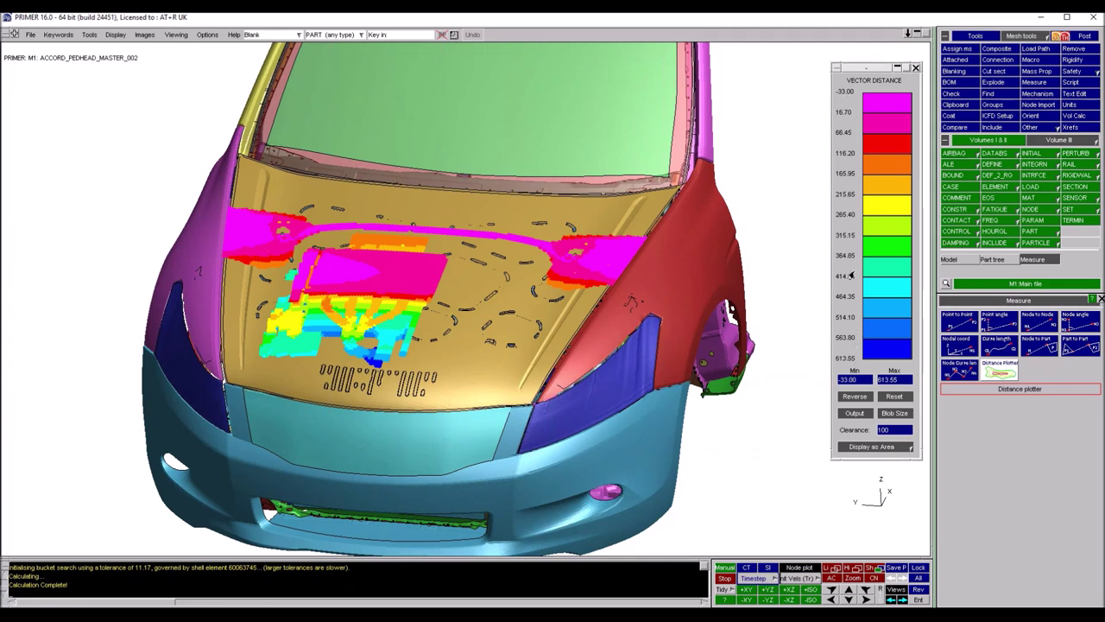
pyautogui.moveTo(902, 381); pyautogui.dragTo(876, 381)
pyautogui.write('0')
pyautogui.press('Return')
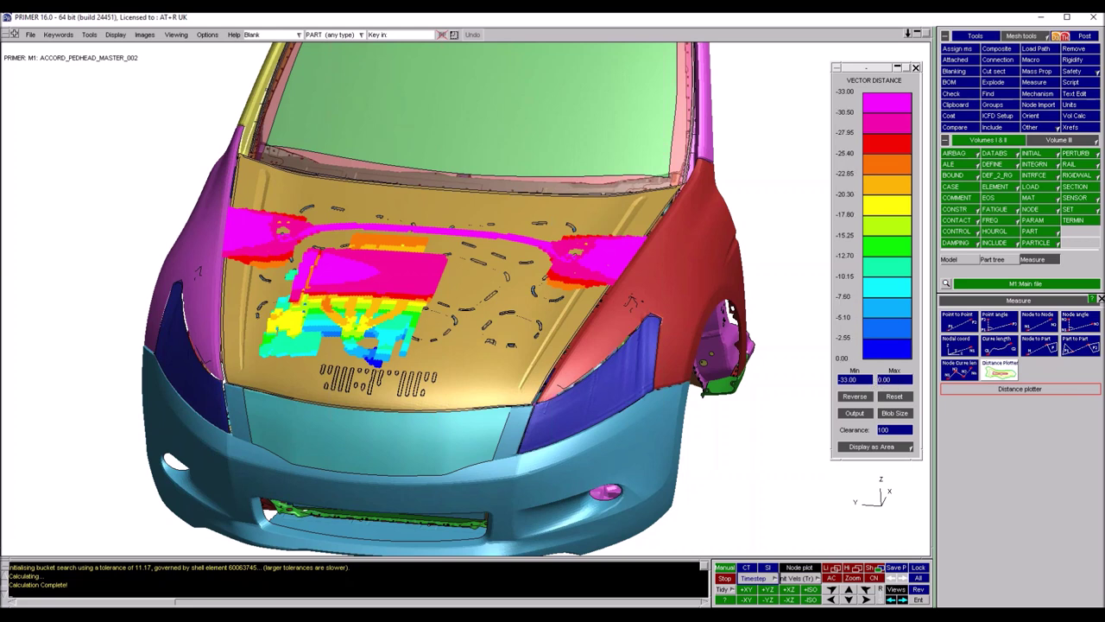
pyautogui.keyDown('shift'); pyautogui.moveTo(387, 301); pyautogui.dragTo(337, 270); pyautogui.keyUp('shift')
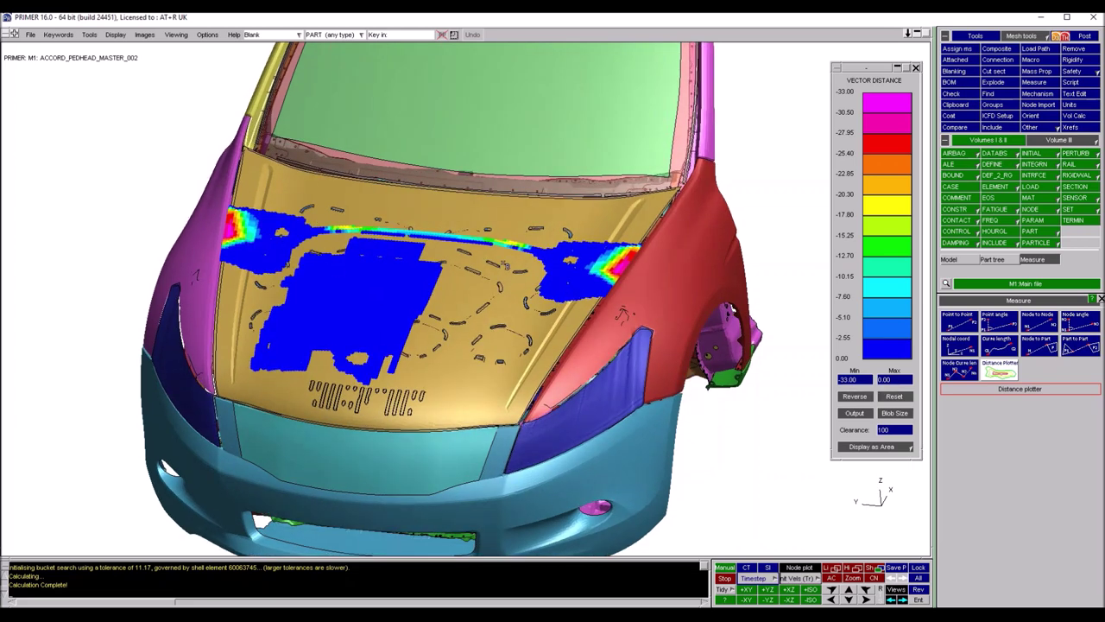
# Turn off the dark blue contour band at the zero end so only penetrating regions are plotted on the bonnet
pyautogui.scroll(2, 414, 285)
pyautogui.click(881, 353)
pyautogui.keyDown('shift'); pyautogui.moveTo(399, 349); pyautogui.dragTo(458, 291); pyautogui.keyUp('shift')
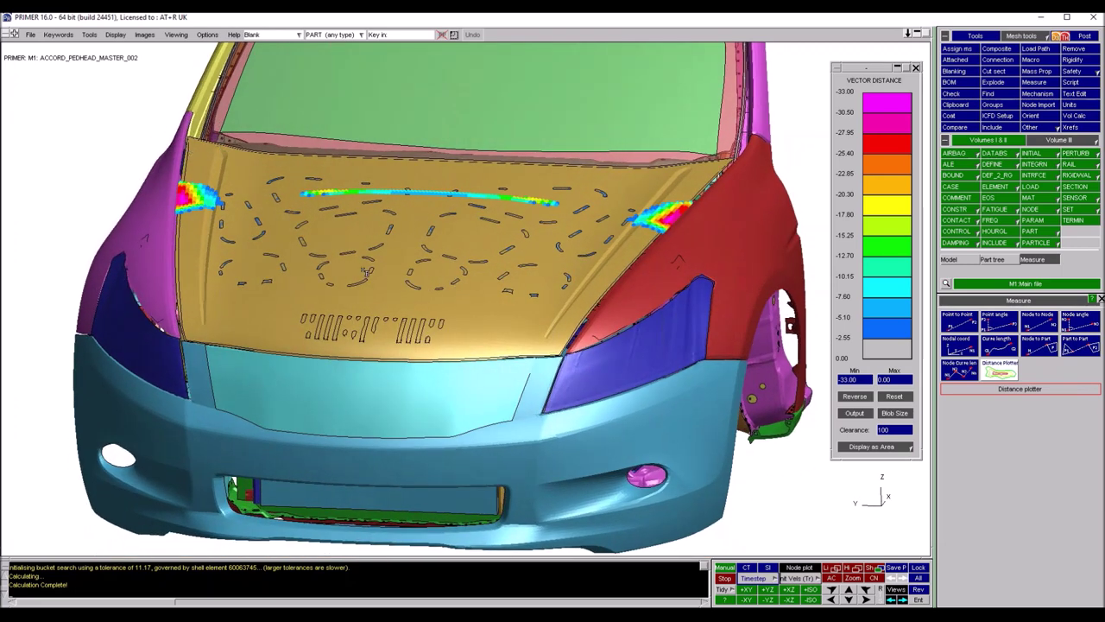
pyautogui.keyDown('shift'); pyautogui.moveTo(476, 290); pyautogui.dragTo(438, 276, button='middle'); pyautogui.keyUp('shift')
pyautogui.keyDown('shift'); pyautogui.moveTo(451, 285); pyautogui.dragTo(304, 210); pyautogui.keyUp('shift')
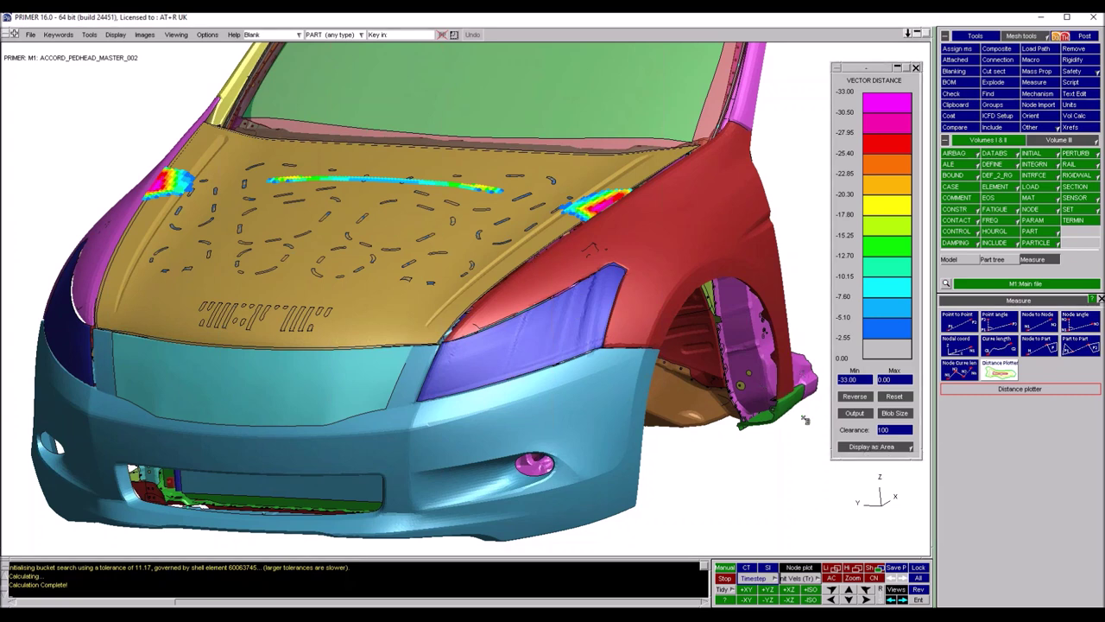
# Display the results as areas with an affected zone distance of 82.5
pyautogui.click(844, 446)
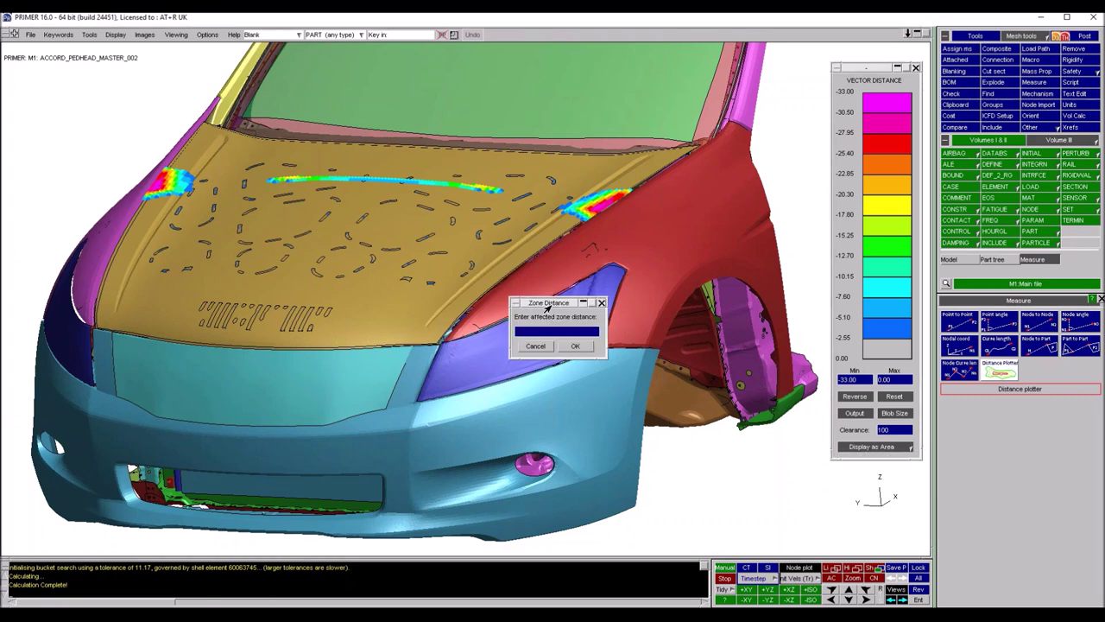
pyautogui.moveTo(616, 263); pyautogui.dragTo(674, 227)
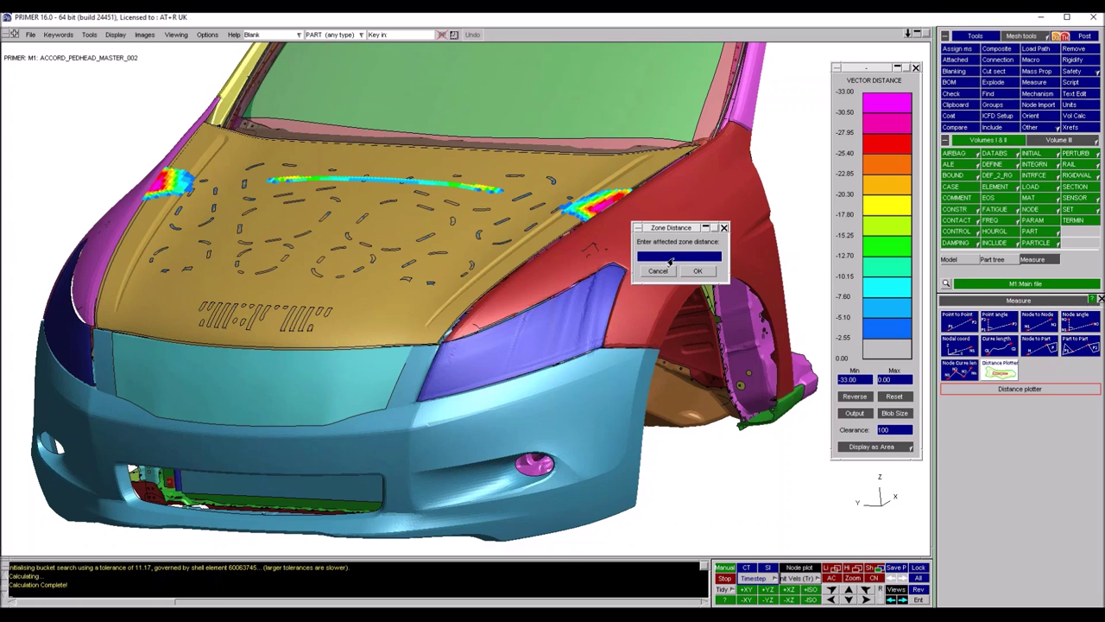
pyautogui.write('82.5')
pyautogui.click(703, 270)
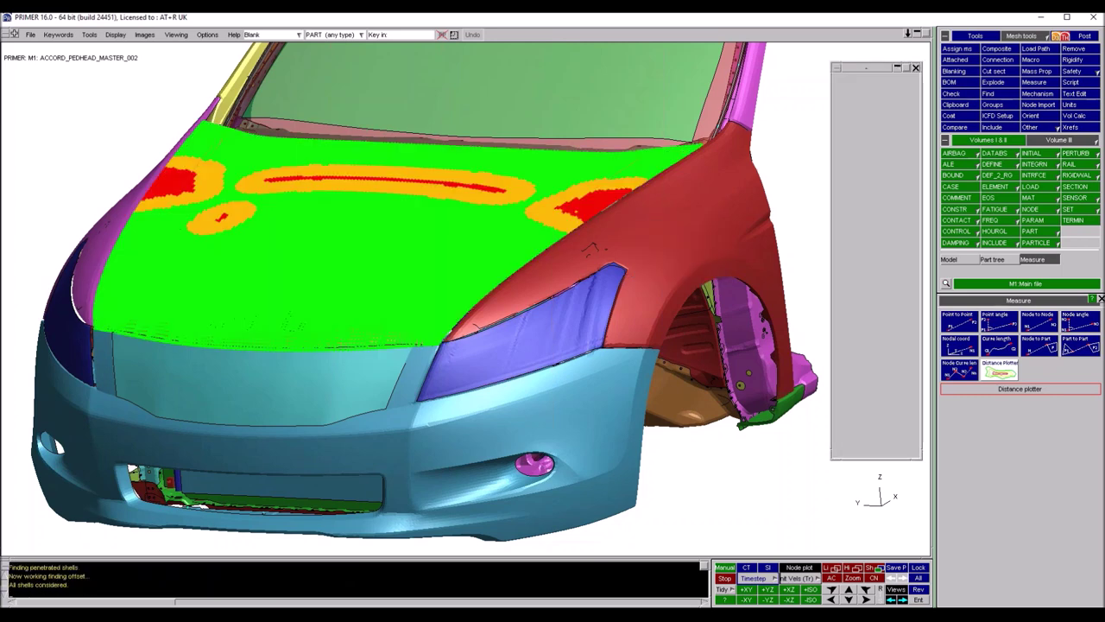
# Examine the red, orange and green zones across the bonnet together with their area percentages
pyautogui.keyDown('shift'); pyautogui.moveTo(475, 244); pyautogui.dragTo(596, 367); pyautogui.keyUp('shift')
pyautogui.keyDown('shift'); pyautogui.moveTo(656, 345); pyautogui.dragTo(673, 390); pyautogui.keyUp('shift')
pyautogui.keyDown('shift'); pyautogui.moveTo(440, 313); pyautogui.dragTo(501, 296, button='middle'); pyautogui.keyUp('shift')
pyautogui.keyDown('shift'); pyautogui.moveTo(431, 321); pyautogui.dragTo(370, 336, button='right'); pyautogui.keyUp('shift')
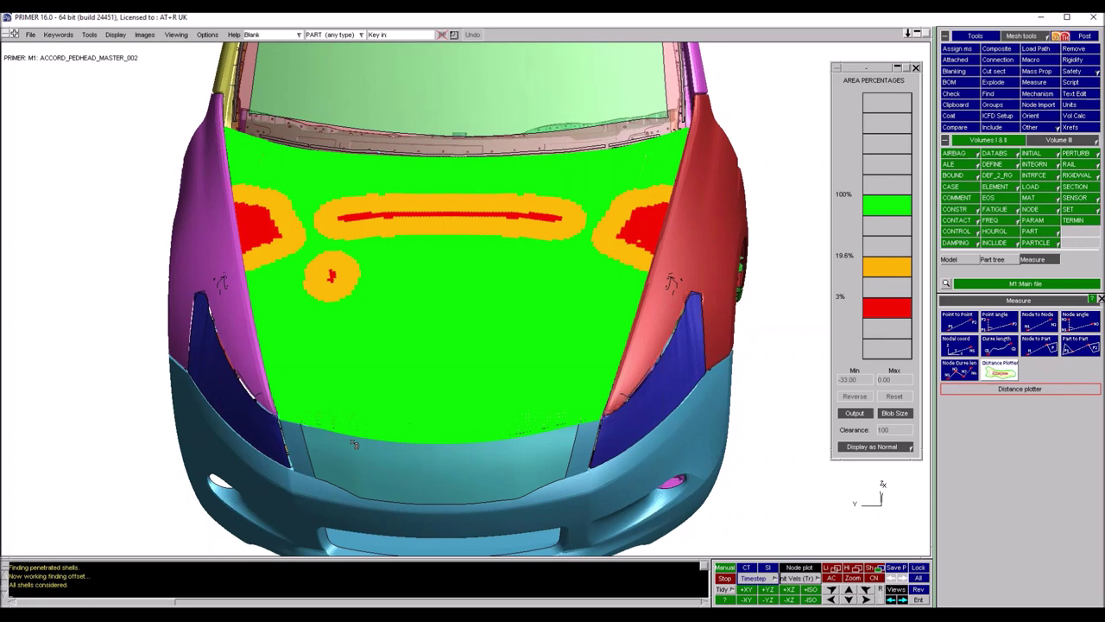
pyautogui.keyDown('shift'); pyautogui.moveTo(435, 404); pyautogui.dragTo(349, 302); pyautogui.keyUp('shift')
pyautogui.keyDown('shift'); pyautogui.moveTo(803, 115); pyautogui.dragTo(751, 136, button='middle'); pyautogui.keyUp('shift')
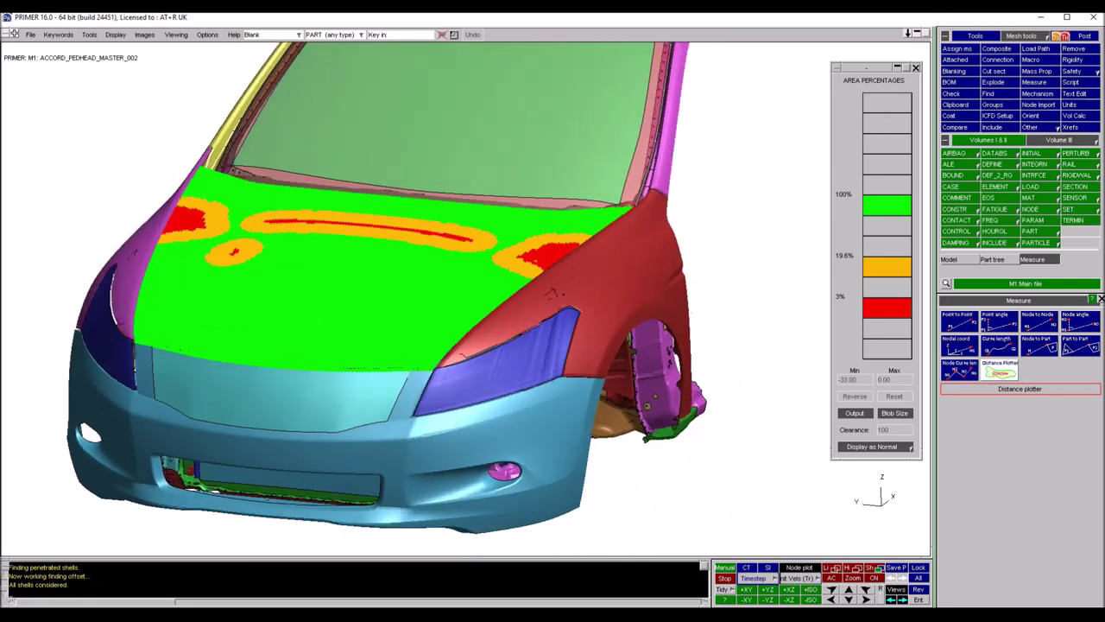
# Close the area percentages display and quit the Distance Plotter
pyautogui.click(916, 67)
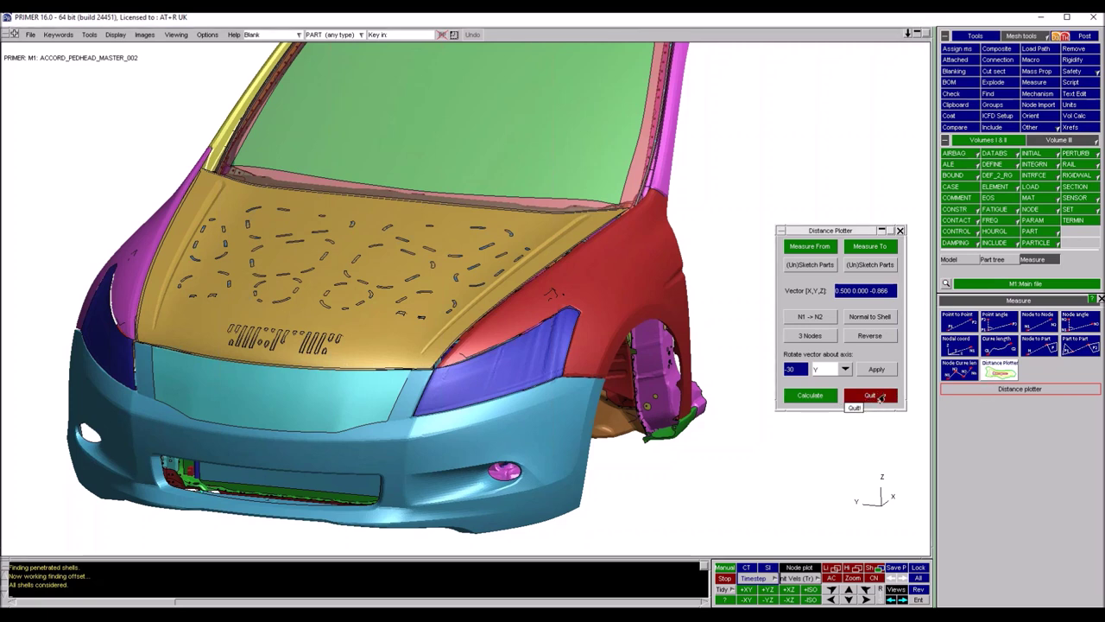
pyautogui.click(880, 397)
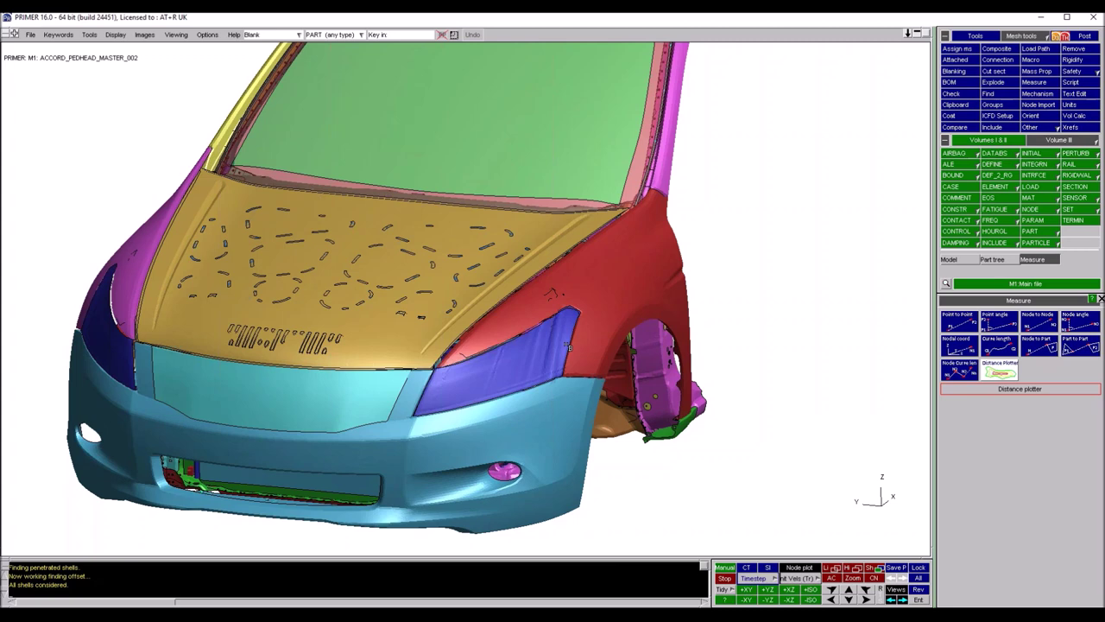
pyautogui.keyDown('shift'); pyautogui.moveTo(513, 350); pyautogui.dragTo(582, 369, button='middle'); pyautogui.keyUp('shift')
pyautogui.keyDown('shift'); pyautogui.moveTo(583, 370); pyautogui.dragTo(566, 356); pyautogui.keyUp('shift')
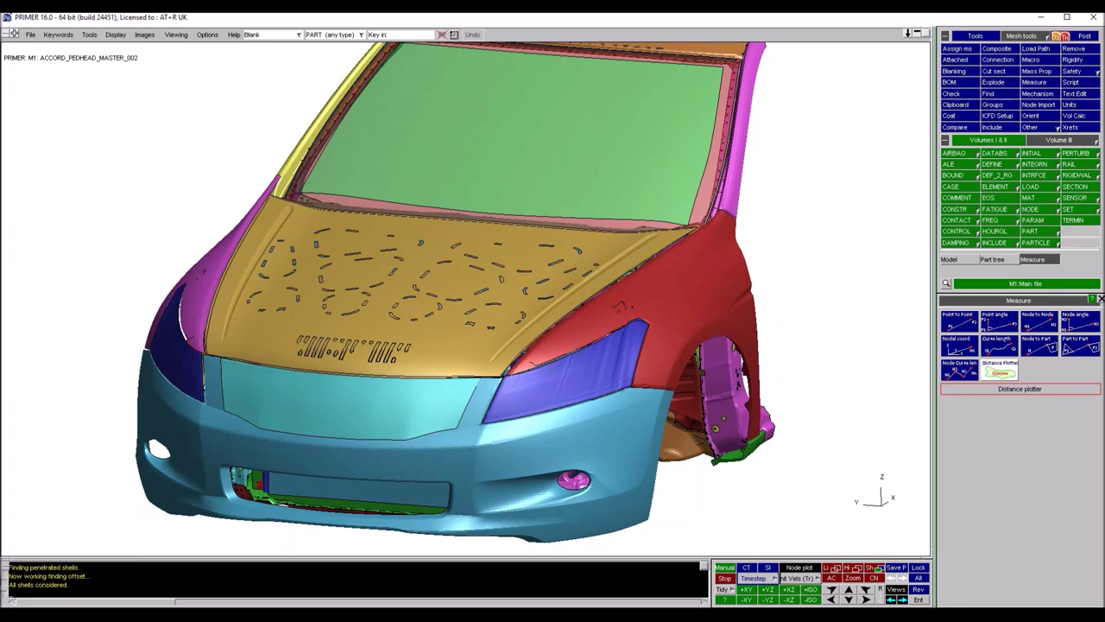
# Open the Pedestrian markup program from the Safety tools and place its window clear of the bonnet
pyautogui.click(1090, 74)
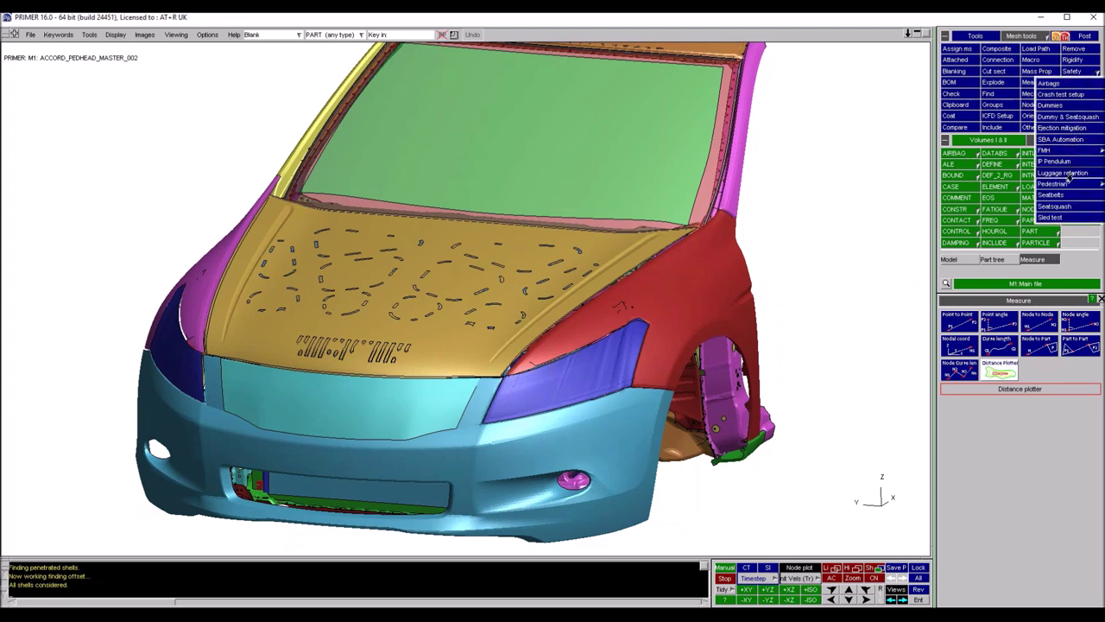
pyautogui.moveTo(1068, 186)
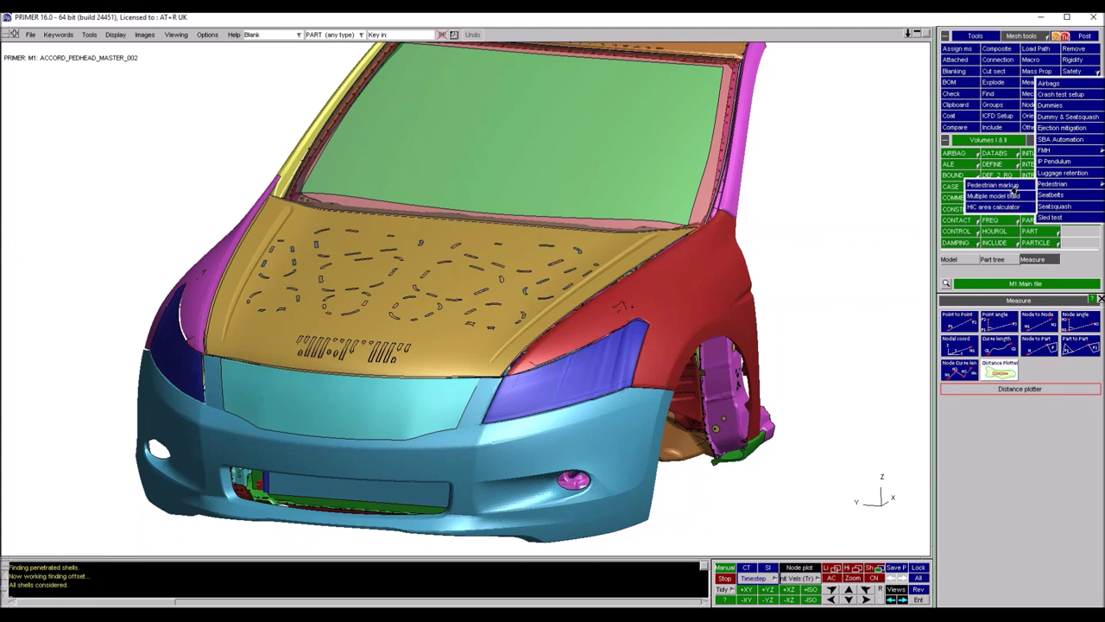
pyautogui.click(1012, 188)
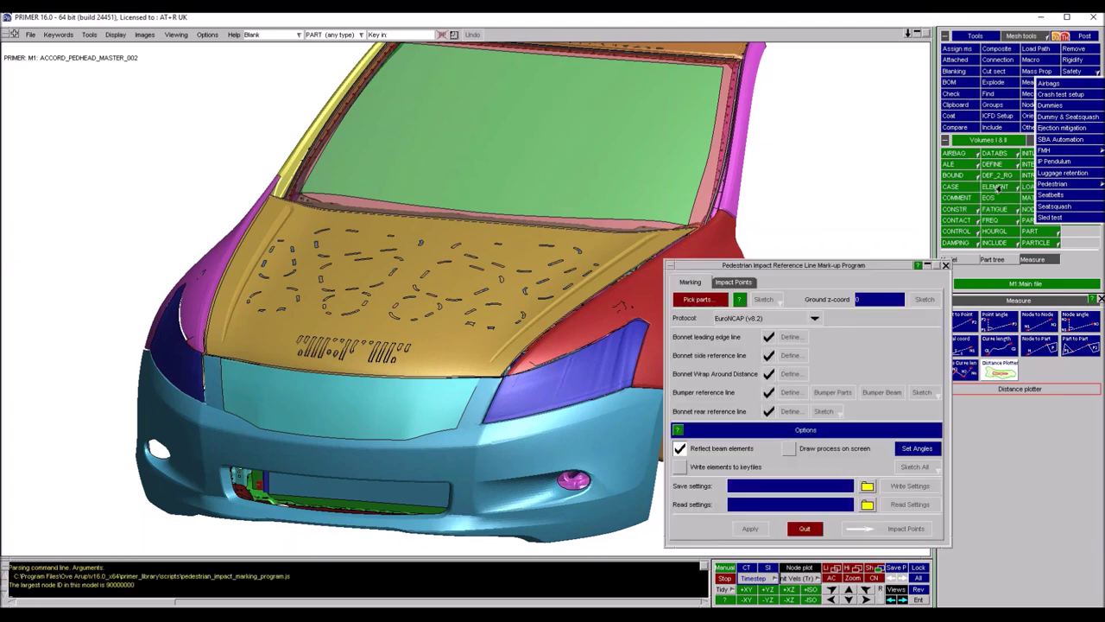
pyautogui.click(817, 178)
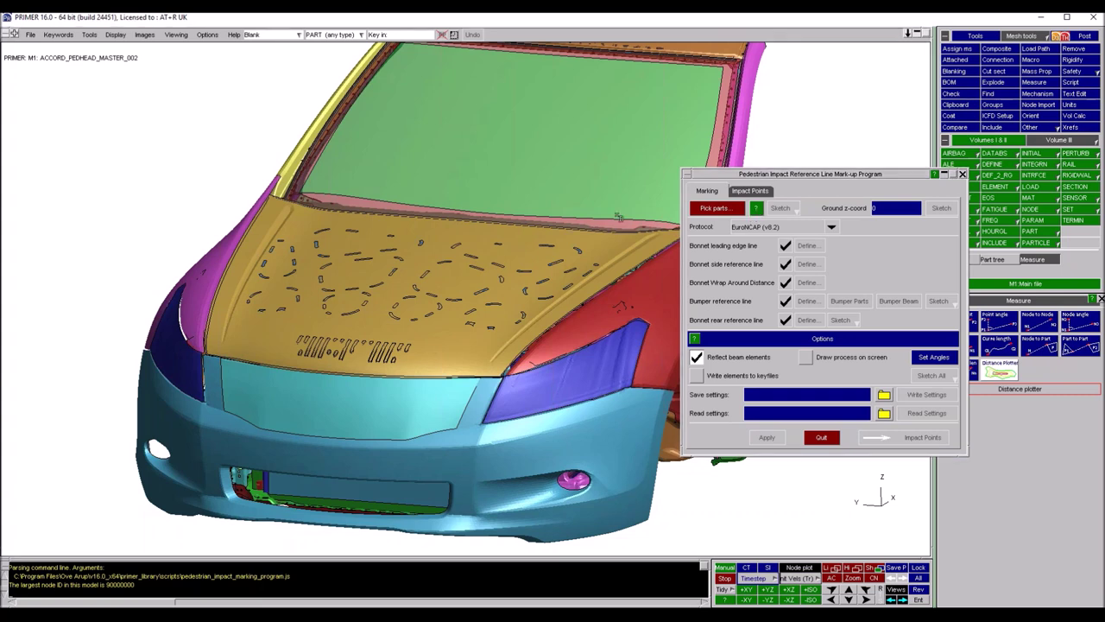
# Start the outer skin selection for markup and pick the front bumper, a headlamp, the front grille panel and the bonnet
pyautogui.keyDown('shift'); pyautogui.moveTo(494, 322); pyautogui.dragTo(440, 301, button='middle'); pyautogui.keyUp('shift')
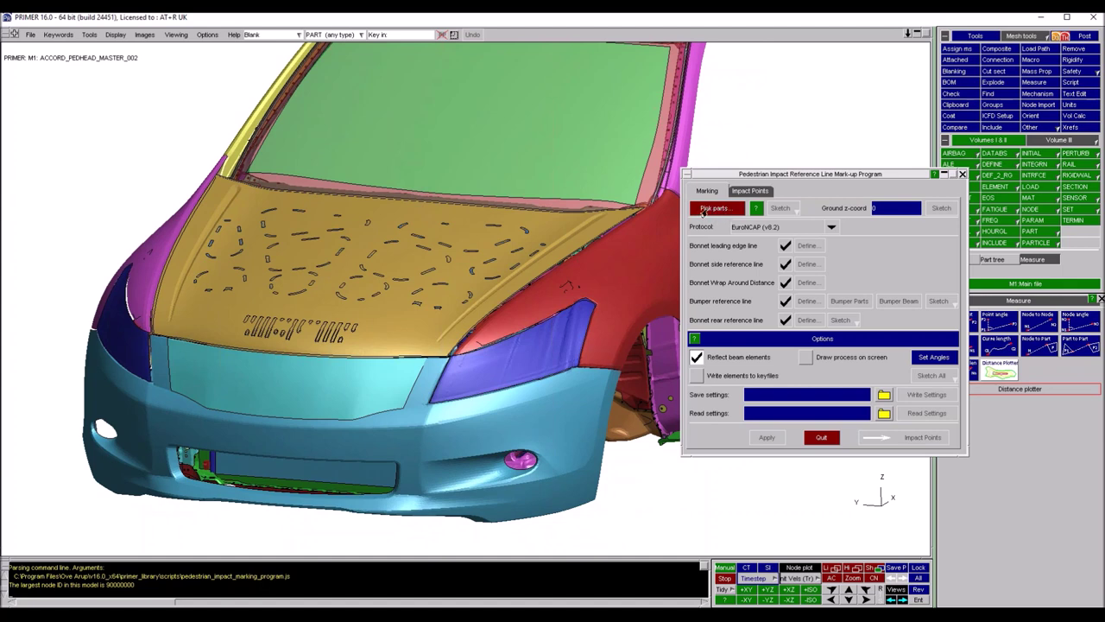
pyautogui.click(696, 216)
pyautogui.click(710, 210)
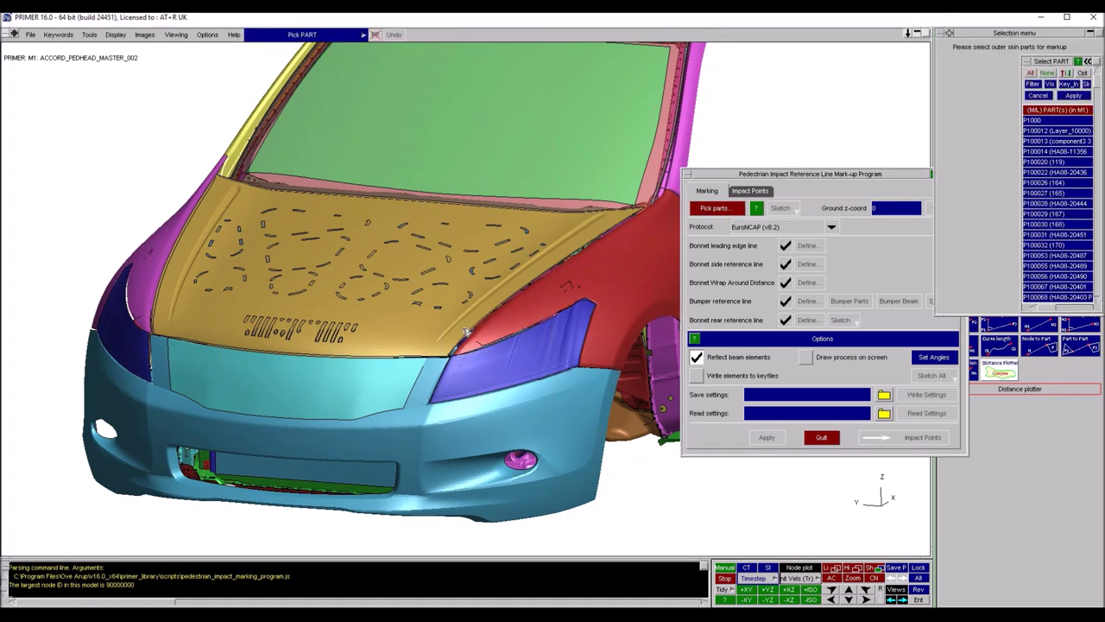
pyautogui.keyDown('shift'); pyautogui.moveTo(445, 338); pyautogui.dragTo(386, 284); pyautogui.keyUp('shift')
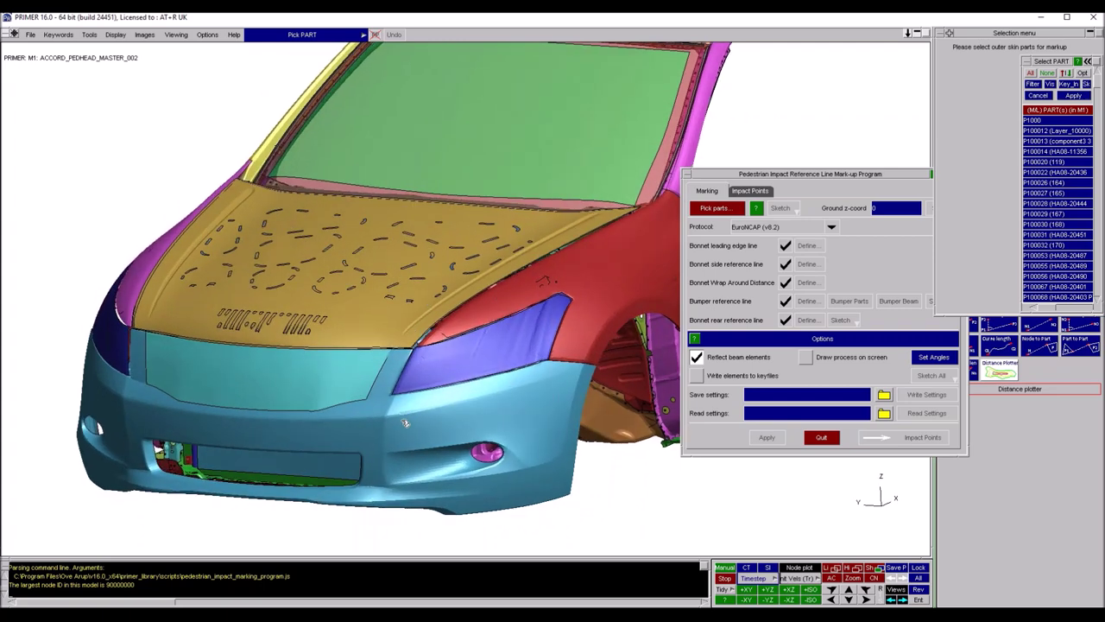
pyautogui.click(405, 422)
pyautogui.click(505, 350)
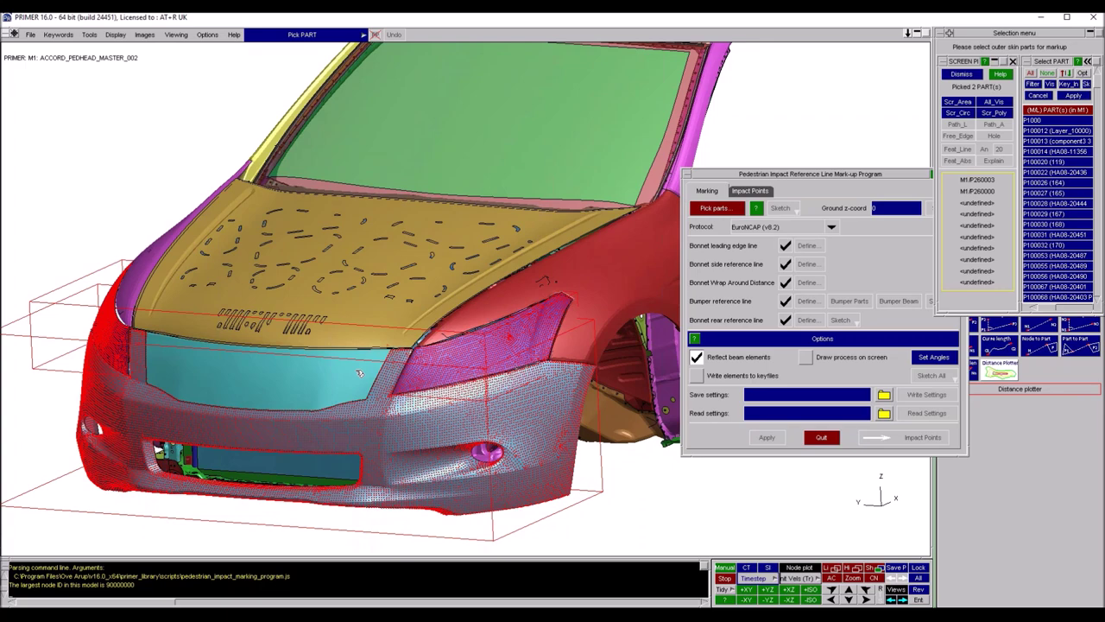
pyautogui.click(358, 374)
pyautogui.click(377, 324)
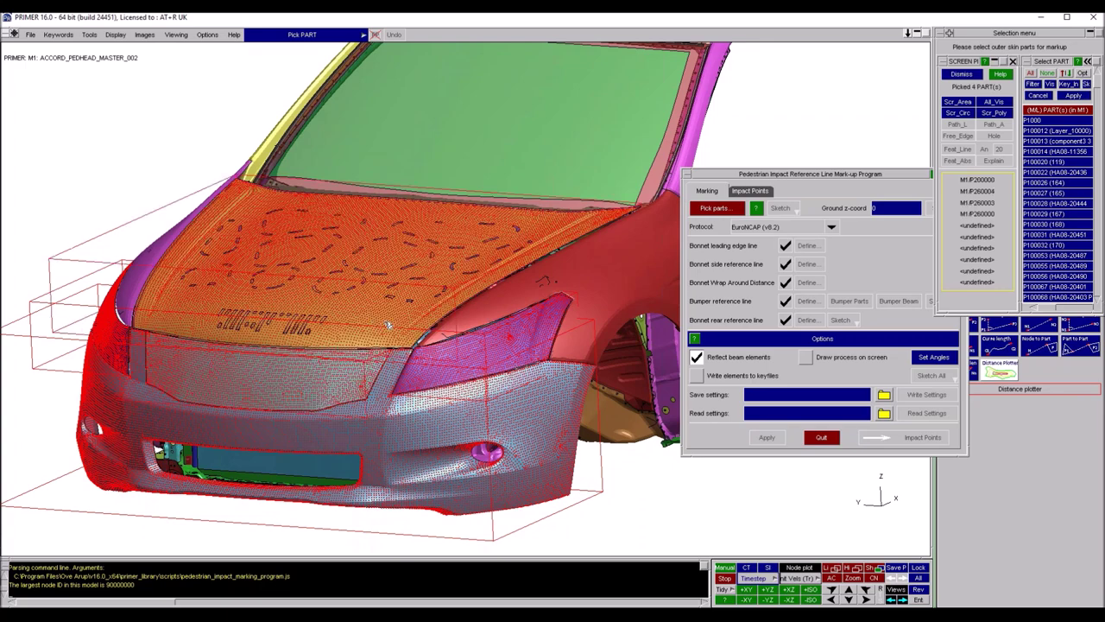
# Add both front wings, both A-pillars, the windscreen and its surround to the outer skin selection
pyautogui.click(488, 317)
pyautogui.click(144, 278)
pyautogui.keyDown('shift'); pyautogui.moveTo(316, 324); pyautogui.dragTo(333, 406); pyautogui.keyUp('shift')
pyautogui.click(578, 314)
pyautogui.click(149, 228)
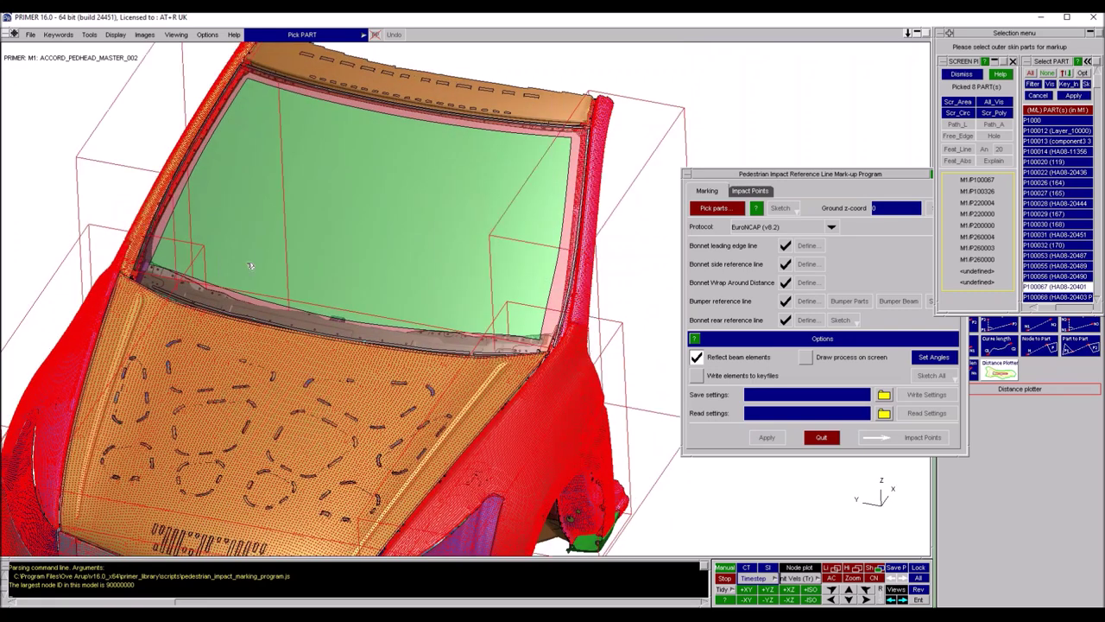
pyautogui.click(346, 268)
pyautogui.click(394, 330)
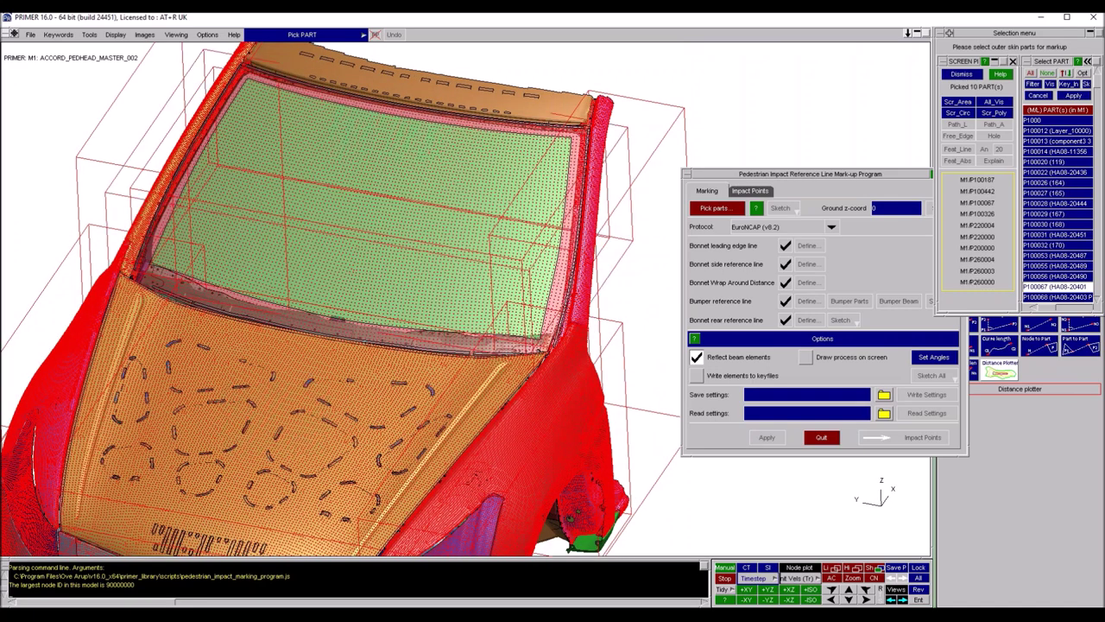
# Check the gap between the bonnet's rear edge and the windscreen, and apply the outer skin part selection
pyautogui.keyDown('shift'); pyautogui.moveTo(365, 350); pyautogui.dragTo(187, 452); pyautogui.keyUp('shift')
pyautogui.keyDown('shift'); pyautogui.moveTo(187, 451); pyautogui.dragTo(316, 230, button='right'); pyautogui.keyUp('shift')
pyautogui.keyDown('shift'); pyautogui.moveTo(224, 299); pyautogui.dragTo(250, 350); pyautogui.keyUp('shift')
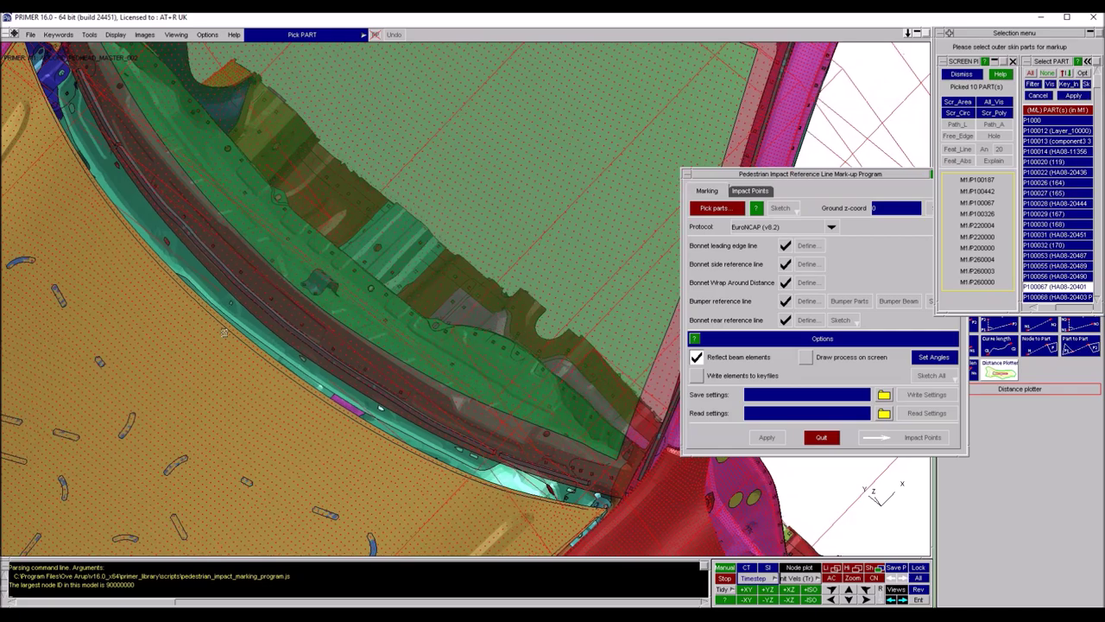
pyautogui.moveTo(245, 330); pyautogui.dragTo(175, 339, button='middle')
pyautogui.keyDown('shift'); pyautogui.moveTo(175, 339); pyautogui.dragTo(314, 271); pyautogui.keyUp('shift')
pyautogui.scroll(-10, 313, 271)
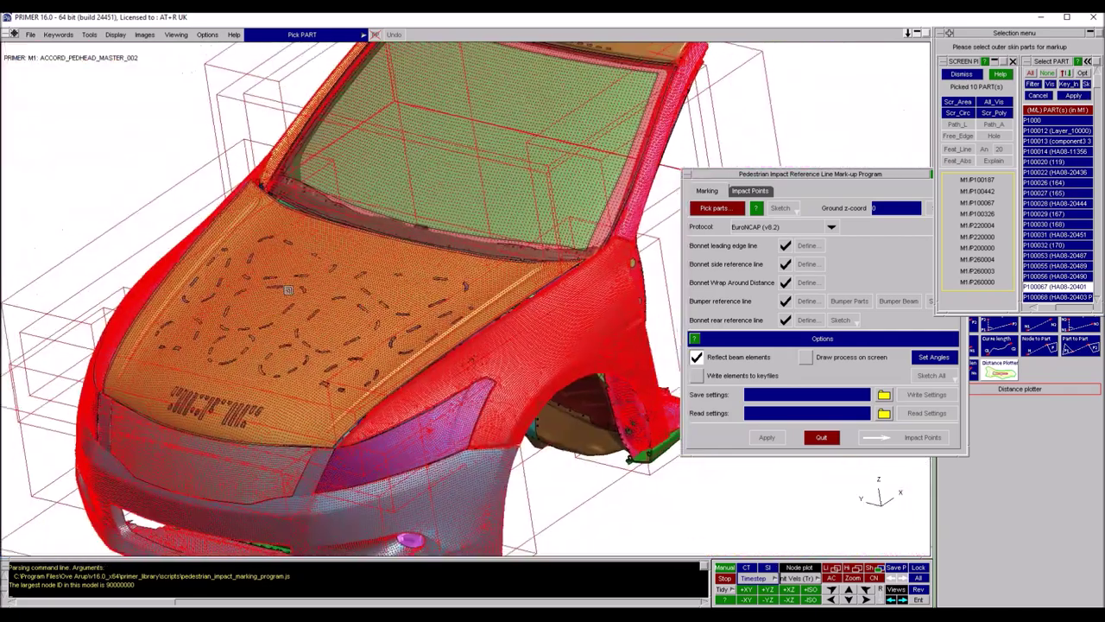
pyautogui.moveTo(288, 291); pyautogui.dragTo(402, 259, button='middle')
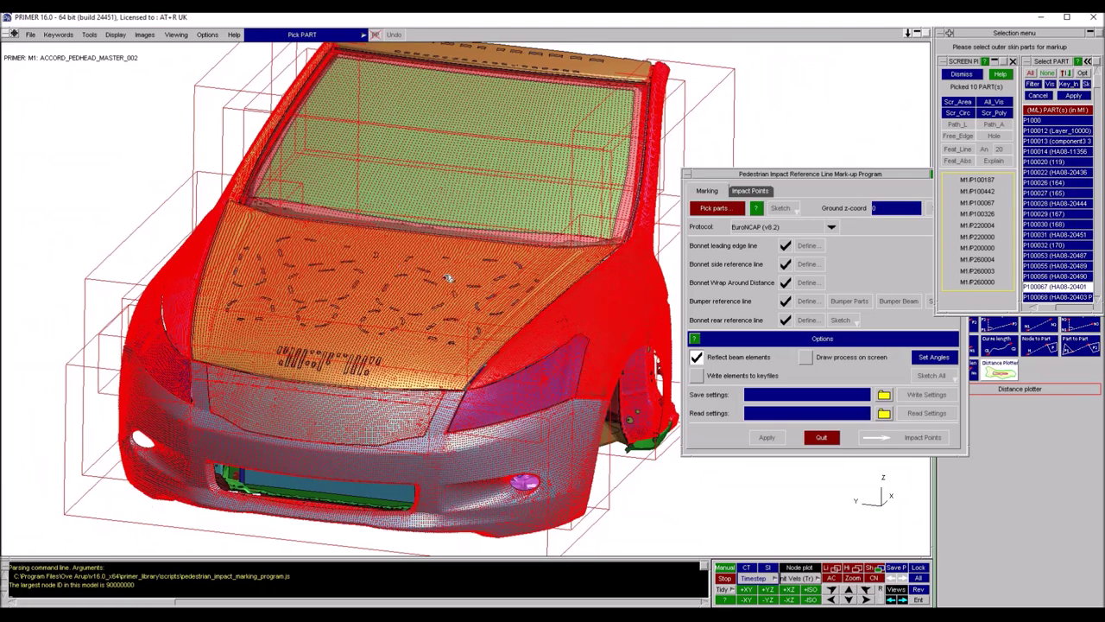
pyautogui.scroll(3, 406, 254)
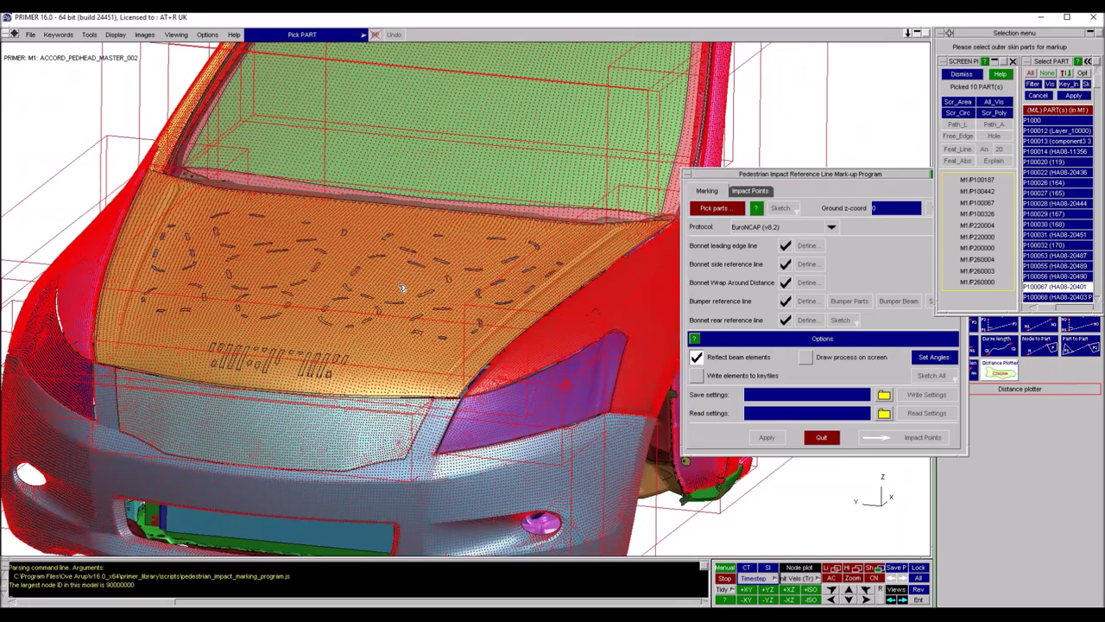
pyautogui.keyDown('shift'); pyautogui.moveTo(437, 320); pyautogui.dragTo(387, 292, button='middle'); pyautogui.keyUp('shift')
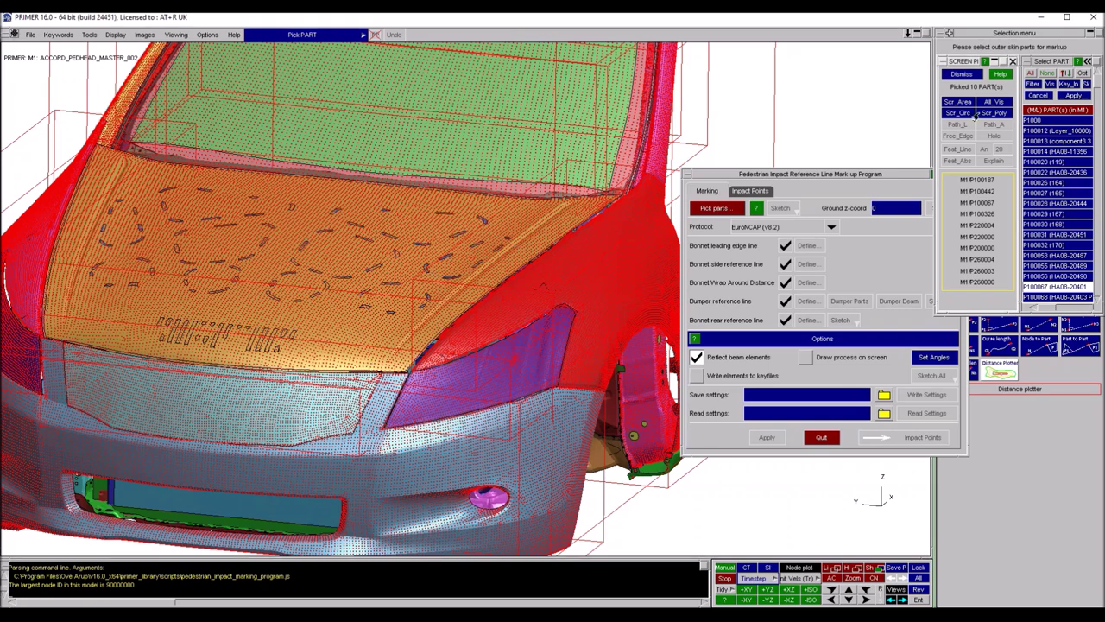
pyautogui.click(1064, 97)
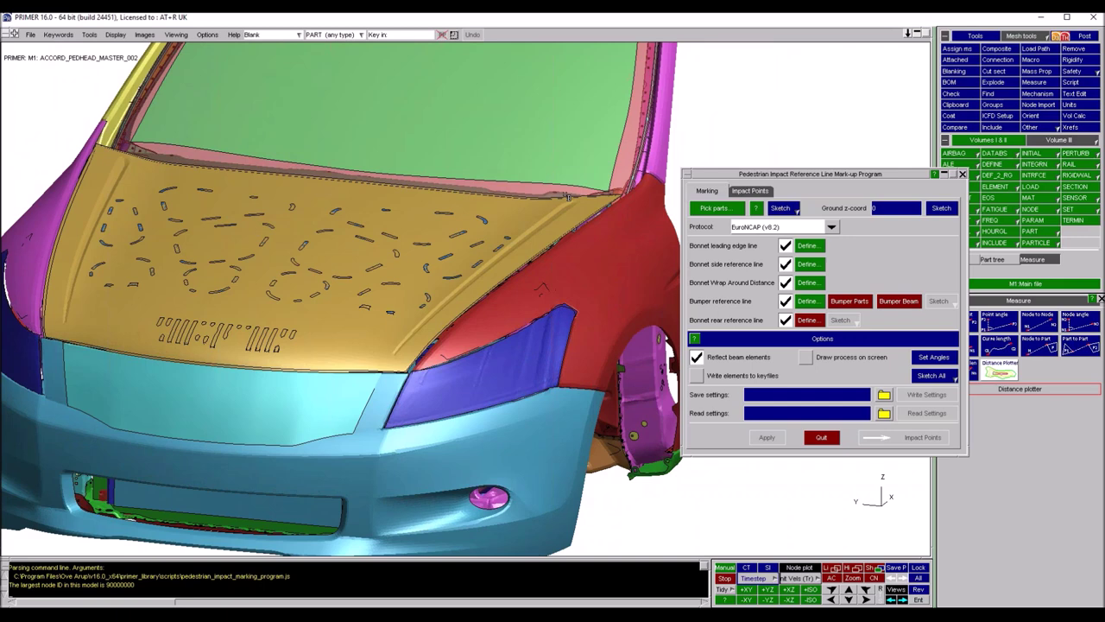
# Sketch the ground plane from the ground z-coordinate and examine its position beneath the vehicle from the side and front
pyautogui.scroll(-5, 568, 197)
pyautogui.keyDown('shift'); pyautogui.moveTo(468, 273); pyautogui.dragTo(472, 261); pyautogui.keyUp('shift')
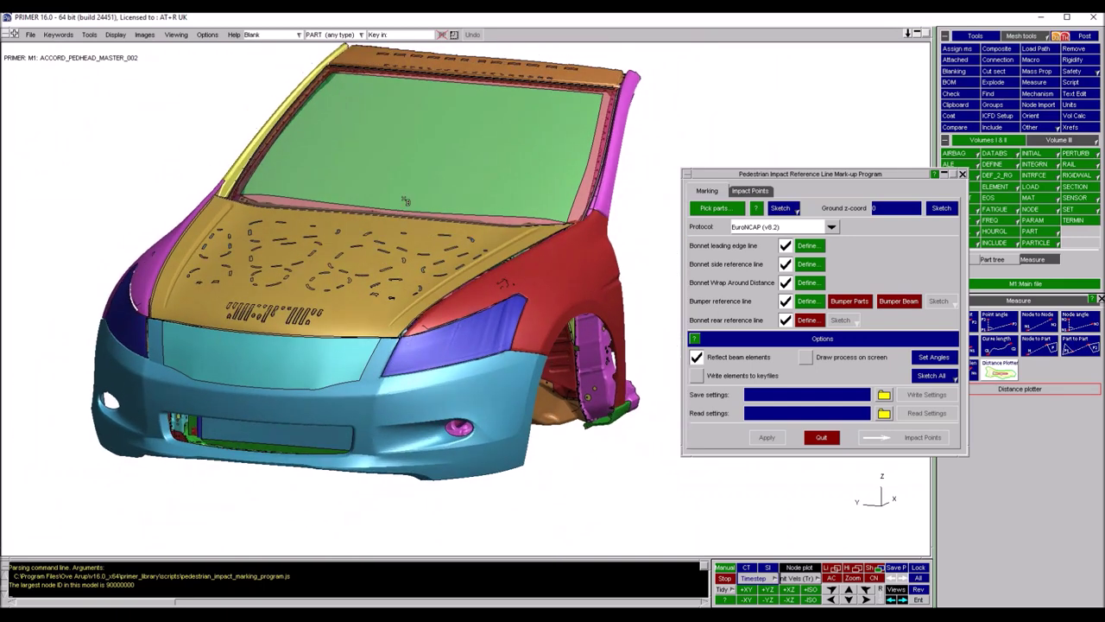
pyautogui.click(941, 208)
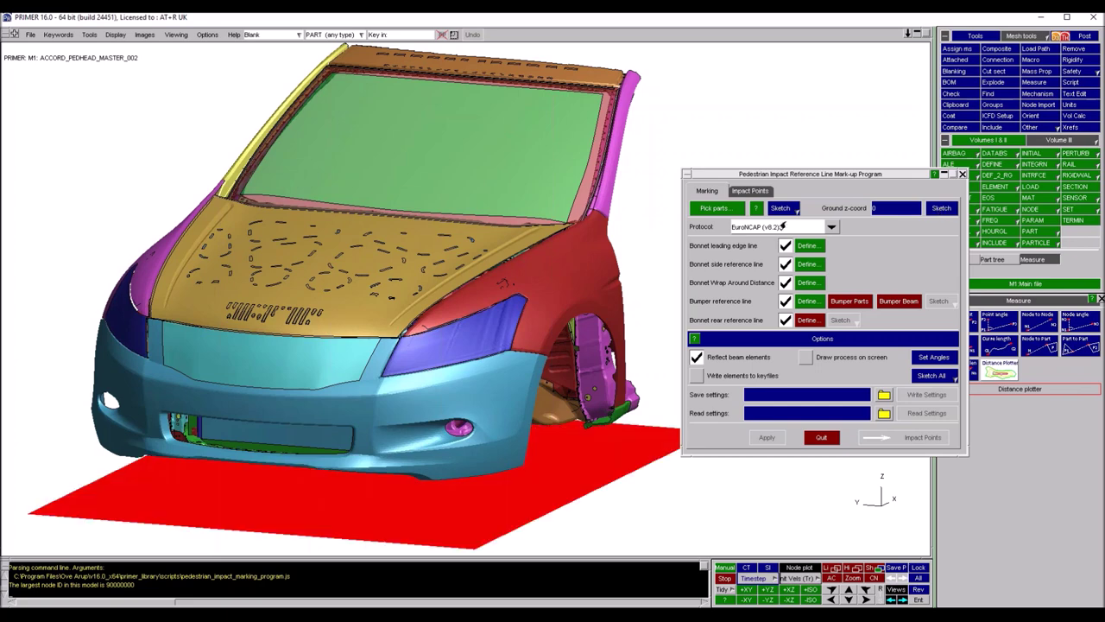
pyautogui.keyDown('shift'); pyautogui.moveTo(445, 316); pyautogui.dragTo(174, 295); pyautogui.keyUp('shift')
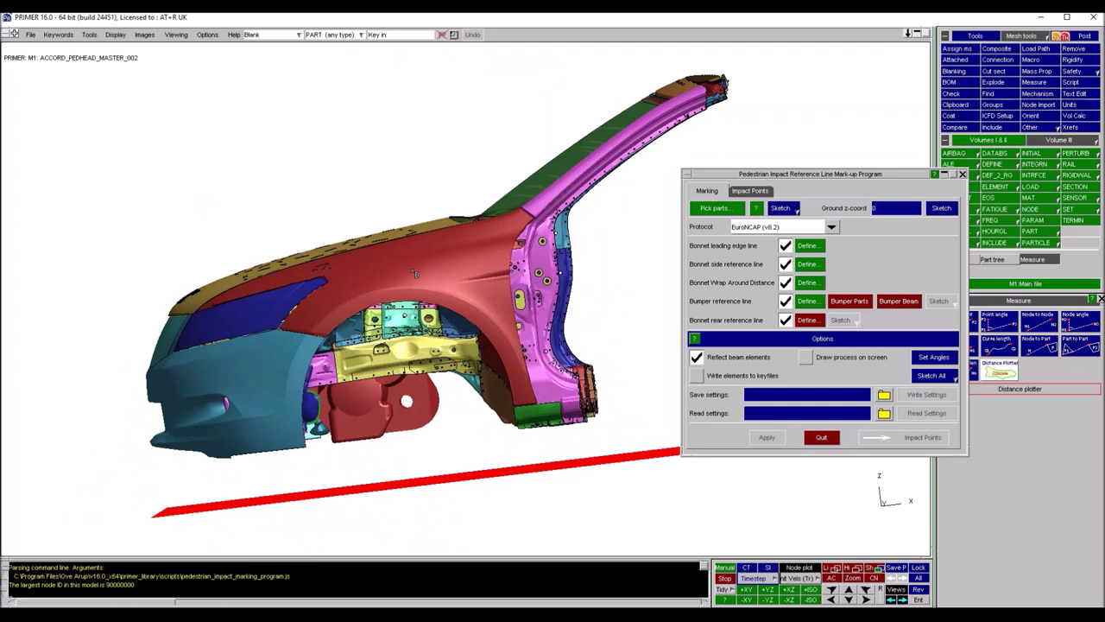
pyautogui.keyDown('shift'); pyautogui.moveTo(311, 214); pyautogui.dragTo(515, 257); pyautogui.keyUp('shift')
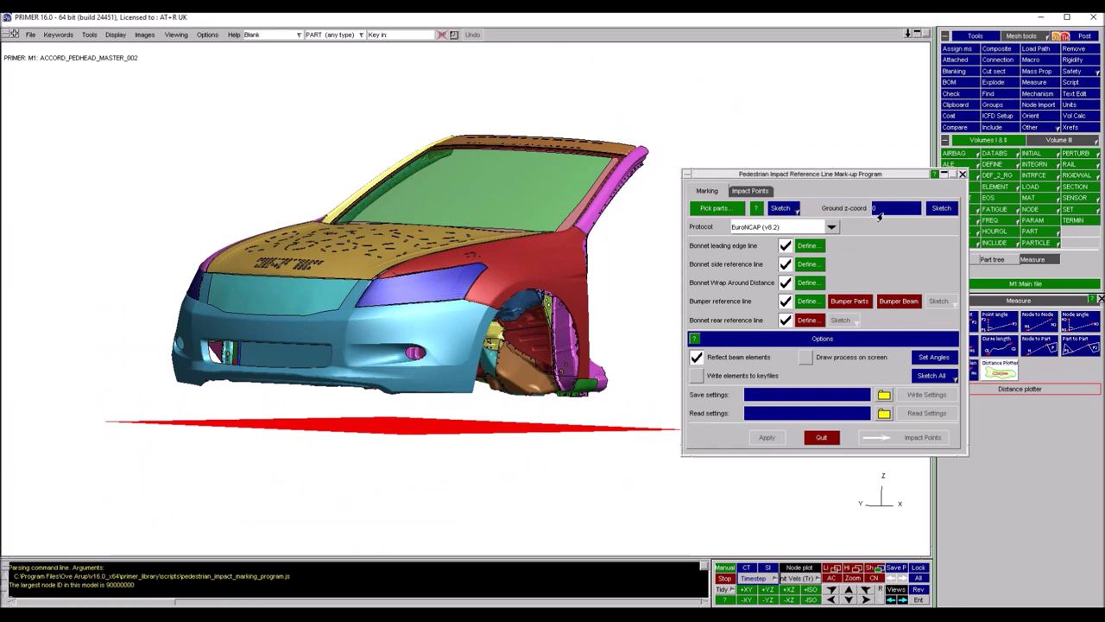
pyautogui.keyDown('shift'); pyautogui.moveTo(473, 309); pyautogui.dragTo(518, 354); pyautogui.keyUp('shift')
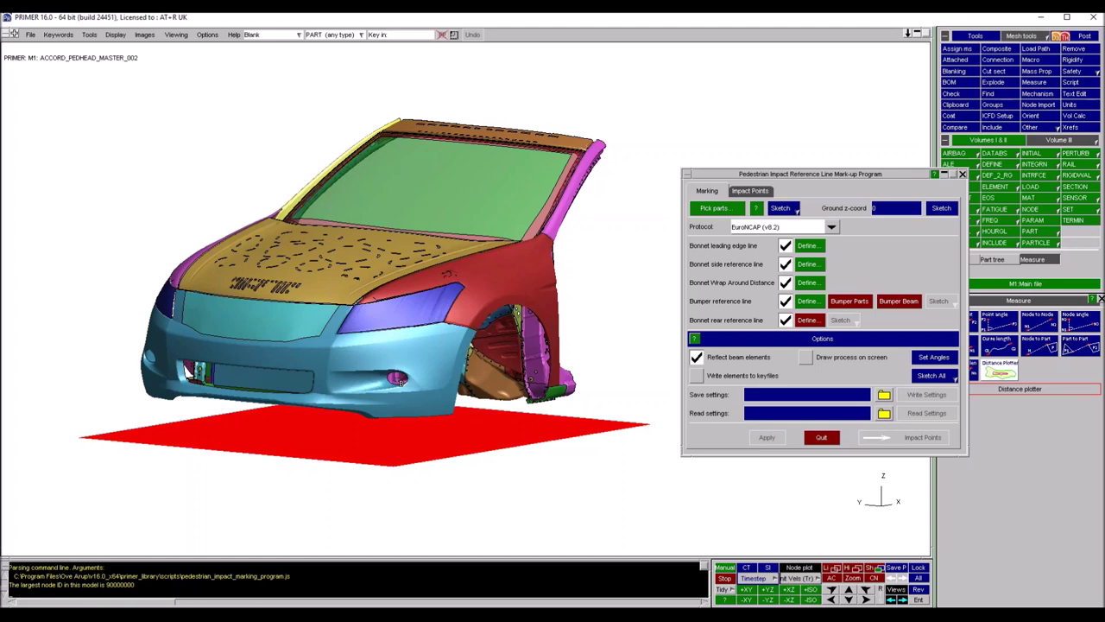
pyautogui.keyDown('shift'); pyautogui.moveTo(459, 316); pyautogui.dragTo(641, 489); pyautogui.keyUp('shift')
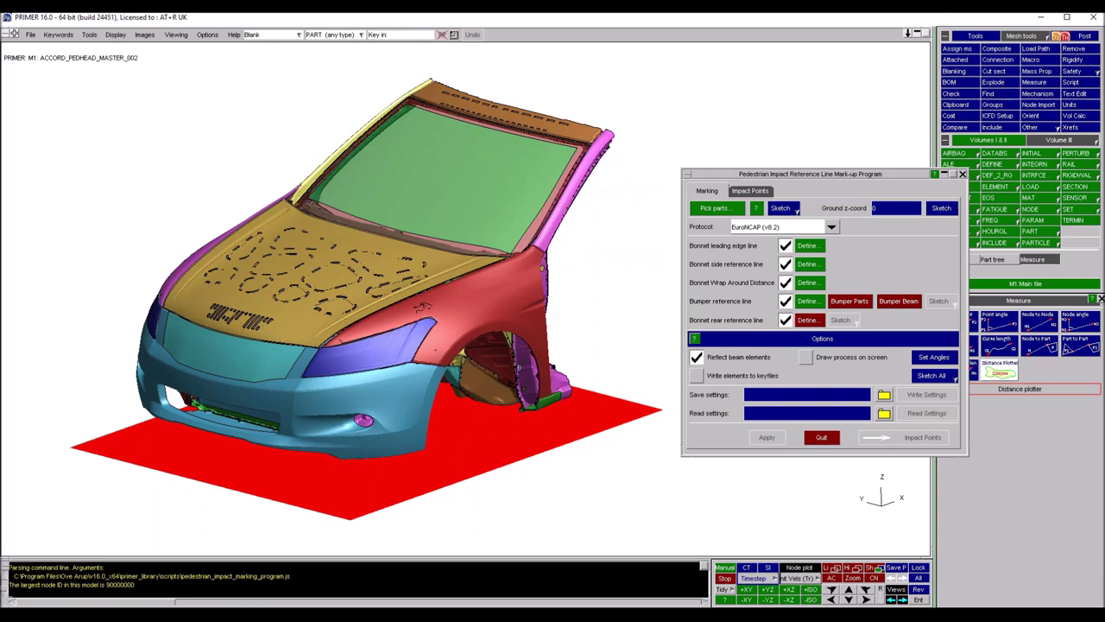
pyautogui.moveTo(422, 306); pyautogui.dragTo(231, 306, button='middle')
pyautogui.keyDown('shift'); pyautogui.moveTo(336, 350); pyautogui.dragTo(596, 313, button='middle'); pyautogui.keyUp('shift')
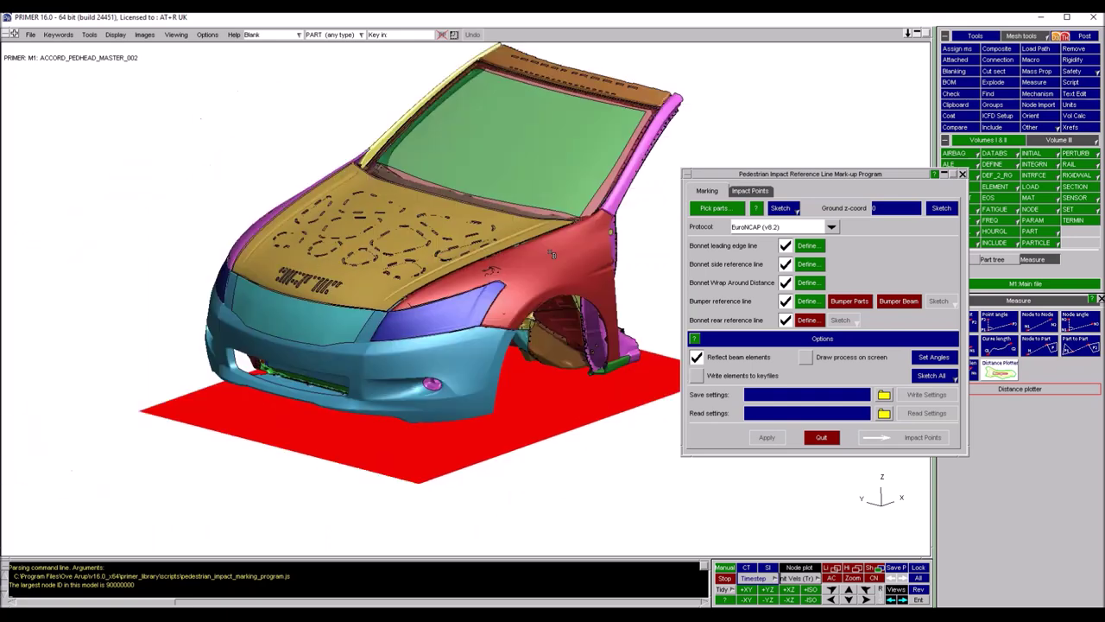
pyautogui.keyDown('shift'); pyautogui.moveTo(373, 380); pyautogui.dragTo(406, 359); pyautogui.keyUp('shift')
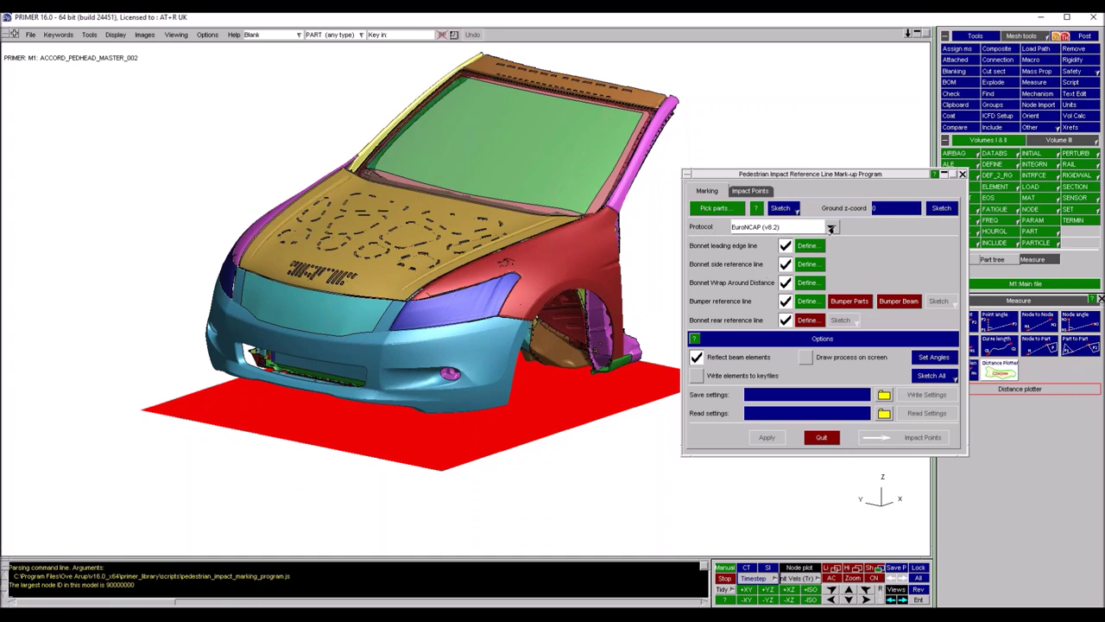
# Review the available marking protocols and keep EuroNCAP (v8.2) selected
pyautogui.click(795, 227)
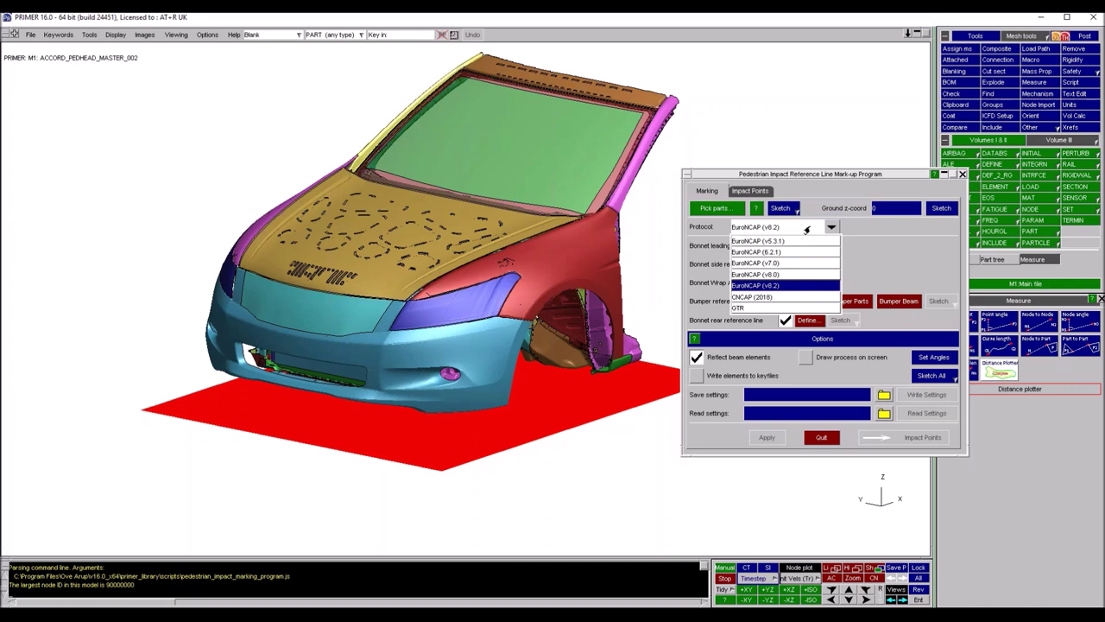
pyautogui.click(903, 265)
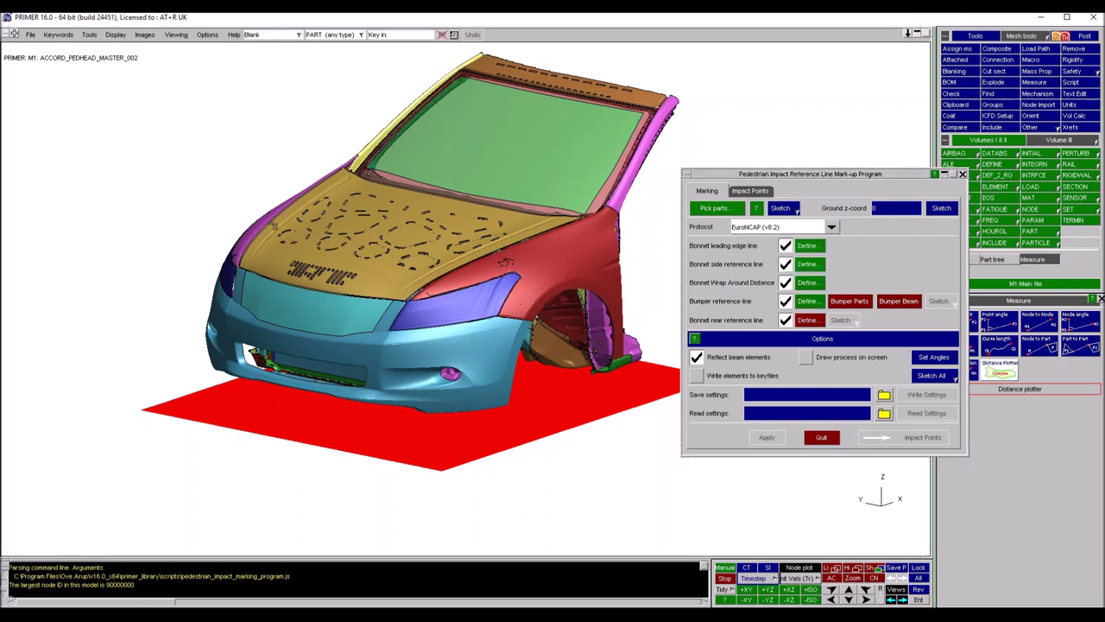
pyautogui.keyDown('shift'); pyautogui.moveTo(363, 369); pyautogui.dragTo(449, 294); pyautogui.keyUp('shift')
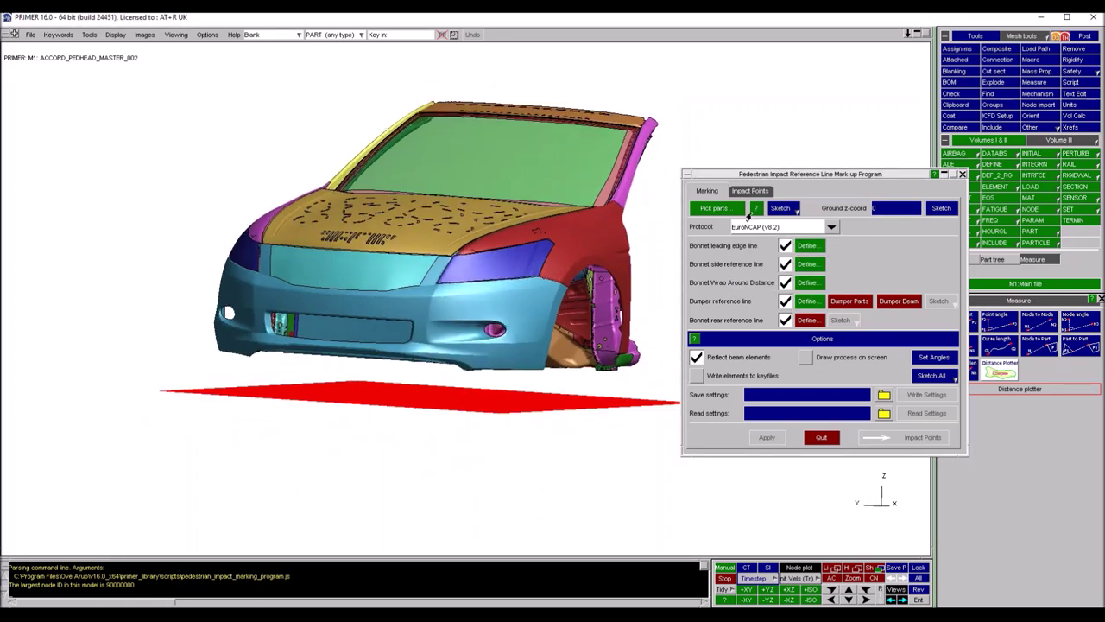
# Assign the front bumper skin as the bumper parts for the bumper reference line
pyautogui.click(799, 245)
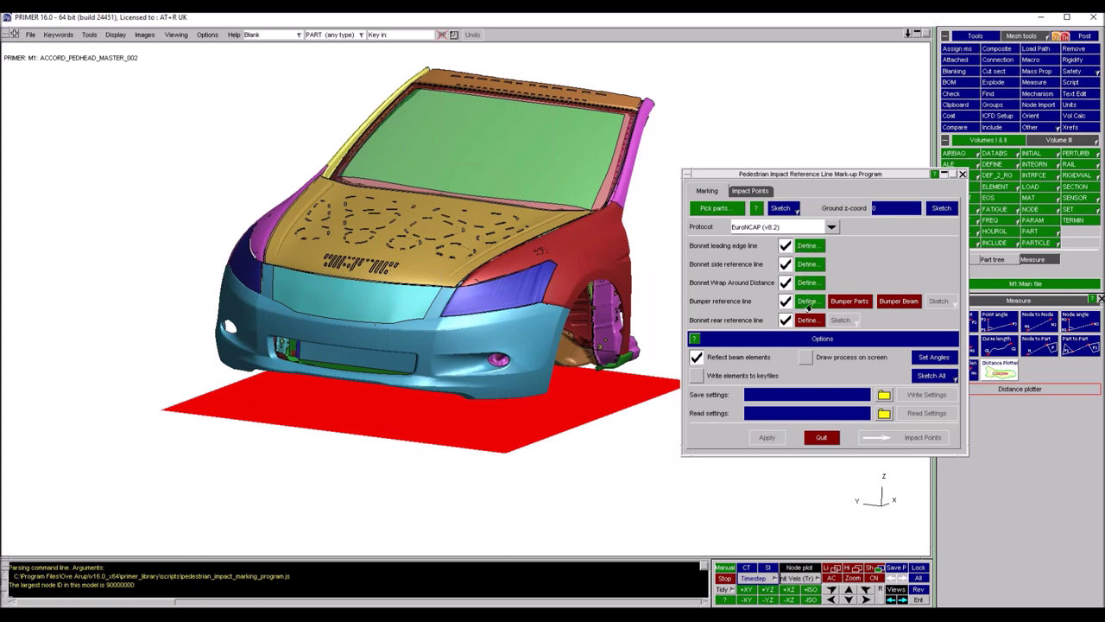
pyautogui.click(839, 302)
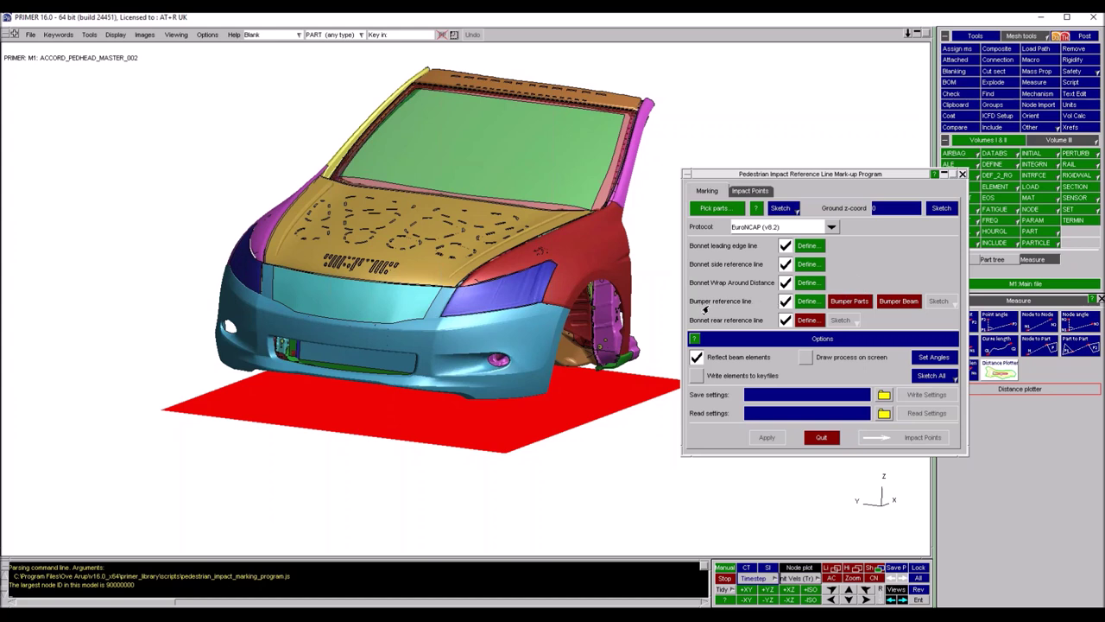
pyautogui.click(851, 303)
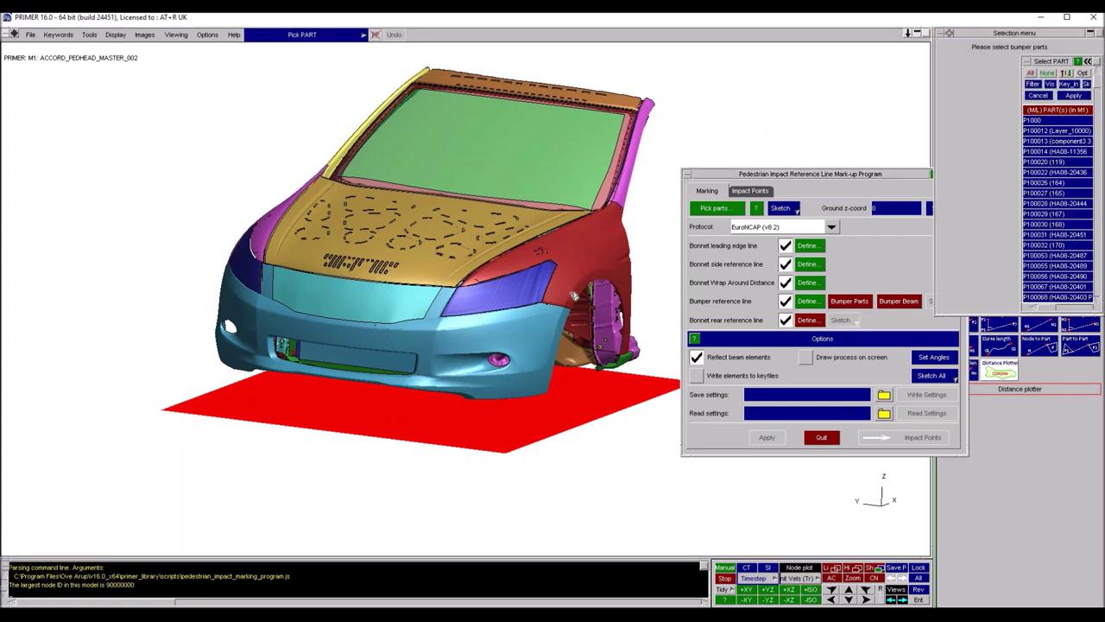
pyautogui.scroll(1, 345, 354)
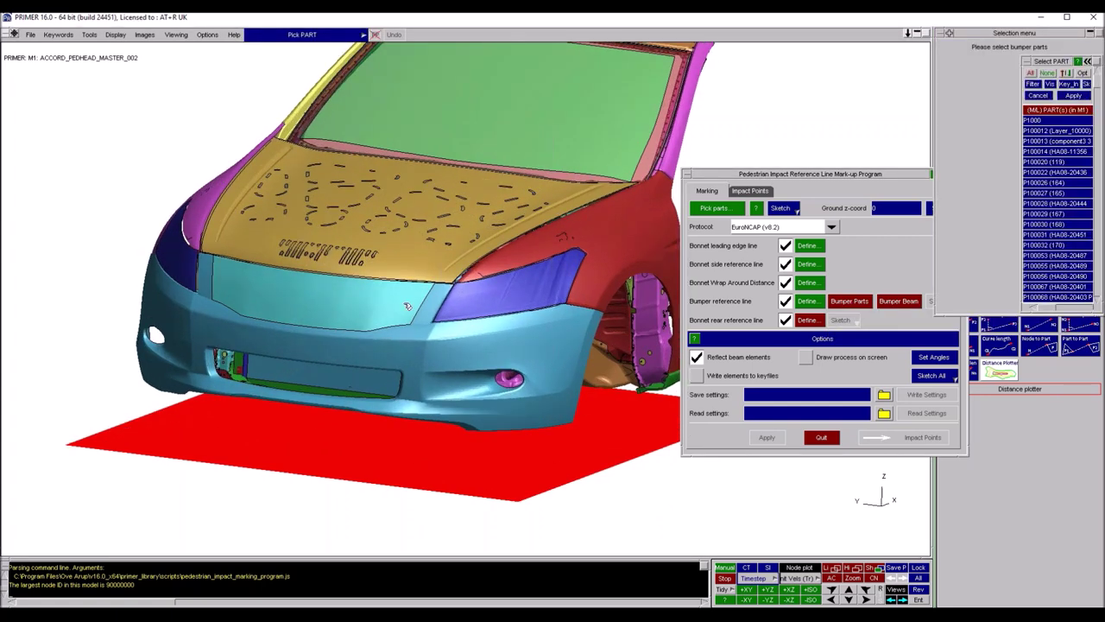
pyautogui.click(424, 355)
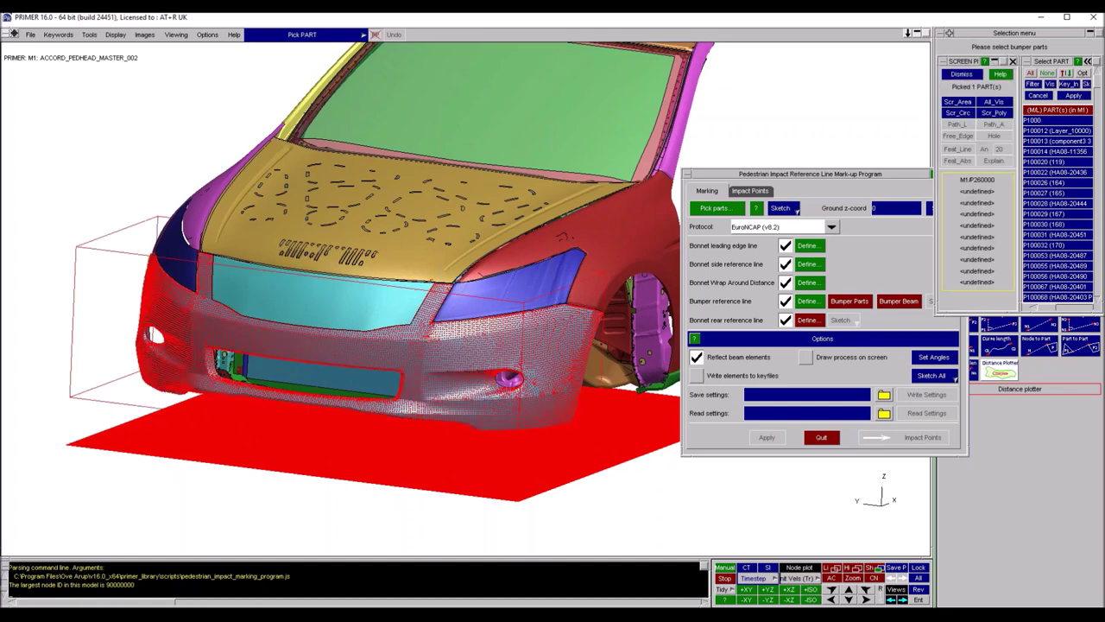
pyautogui.moveTo(434, 356)
pyautogui.keyDown('shift'); pyautogui.mouseDown()
pyautogui.moveTo(501, 306)
pyautogui.moveTo(446, 348)
pyautogui.mouseUp(); pyautogui.keyUp('shift')
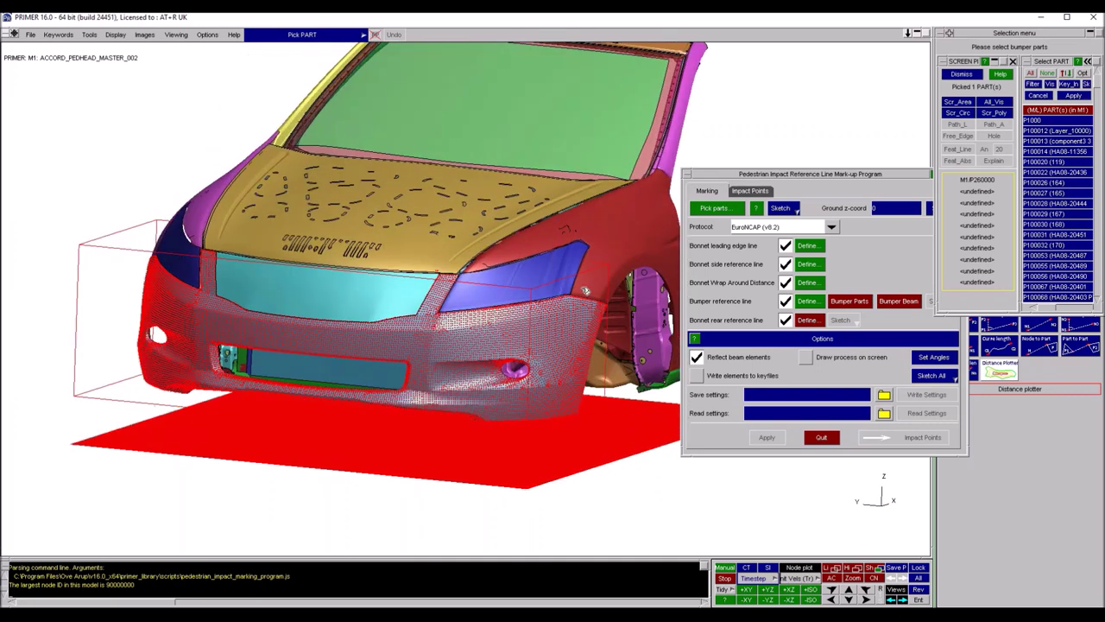
pyautogui.click(1072, 97)
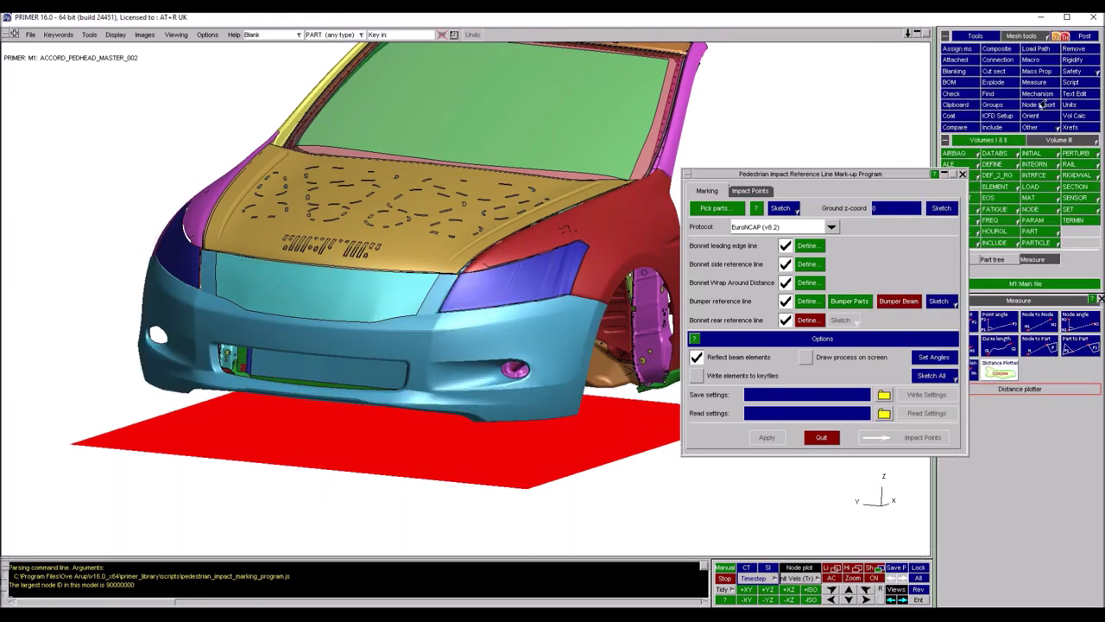
# Blank the front bumper skin and the green part behind it to expose the bumper beam
pyautogui.keyDown('shift'); pyautogui.moveTo(432, 350); pyautogui.dragTo(480, 350); pyautogui.keyUp('shift')
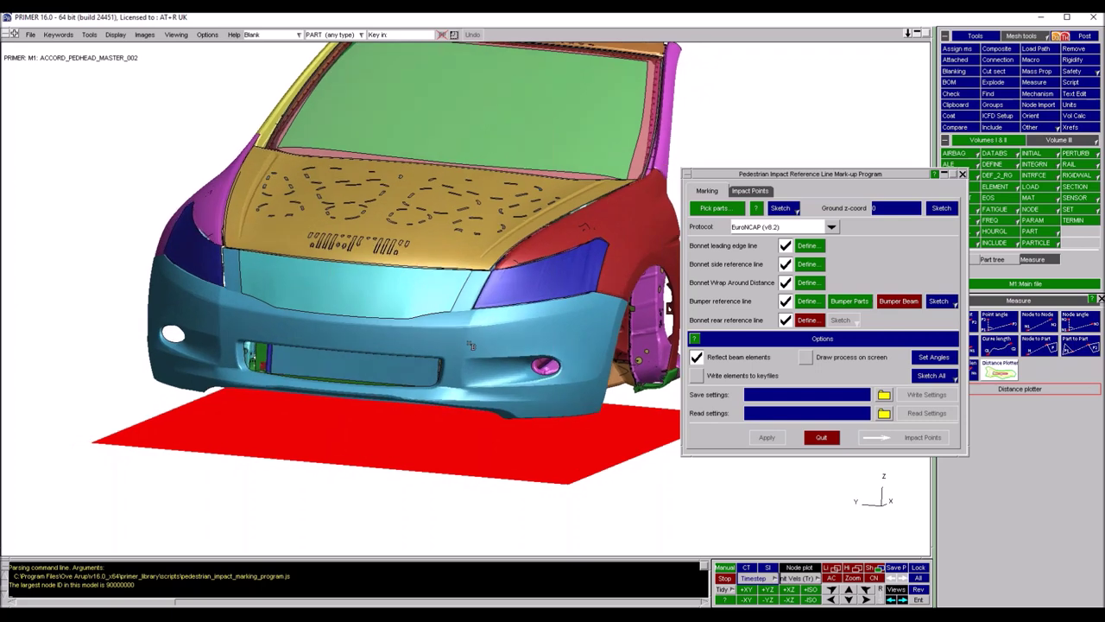
pyautogui.click(468, 341)
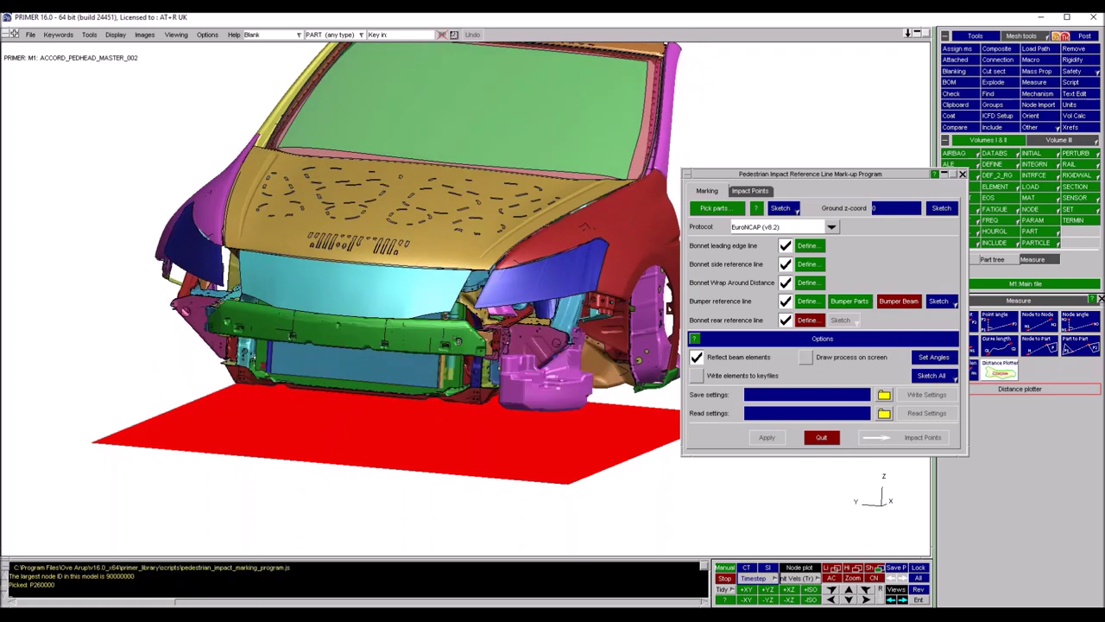
pyautogui.click(458, 342)
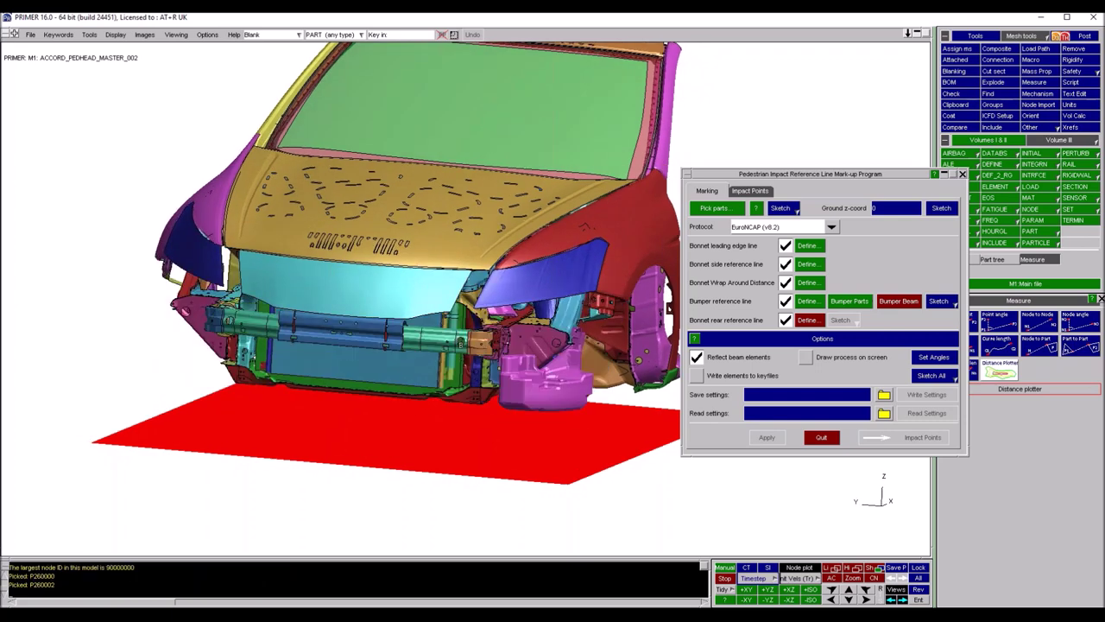
# Assign the exposed crossbeam as the bumper beam for the bumper reference line, then unblank the hidden parts
pyautogui.click(899, 304)
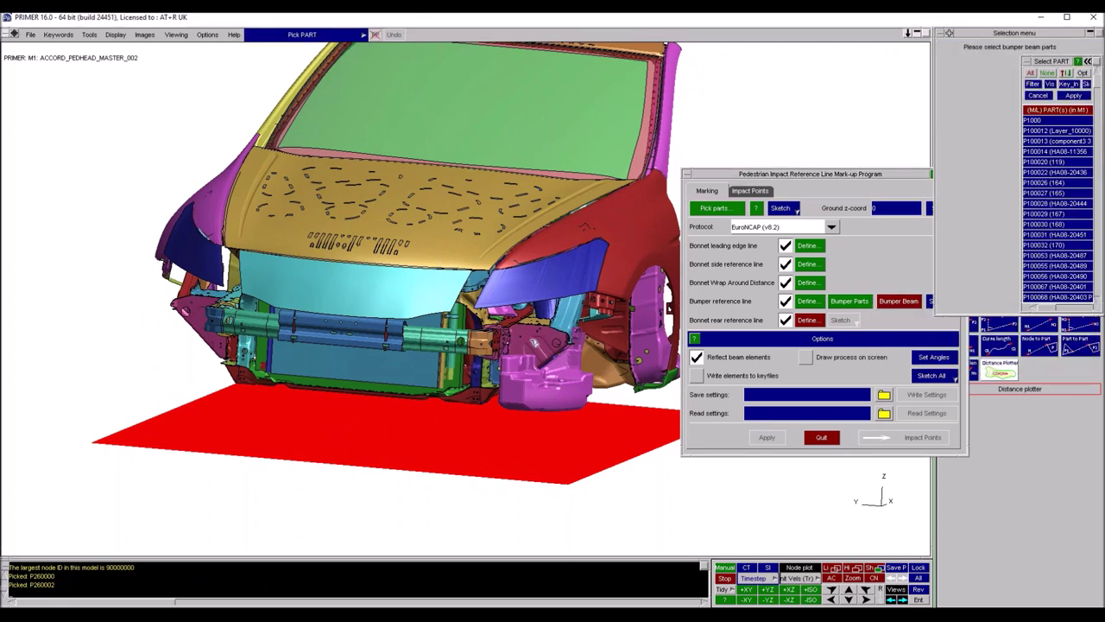
pyautogui.click(445, 340)
pyautogui.keyDown('shift'); pyautogui.moveTo(403, 191); pyautogui.dragTo(489, 210); pyautogui.keyUp('shift')
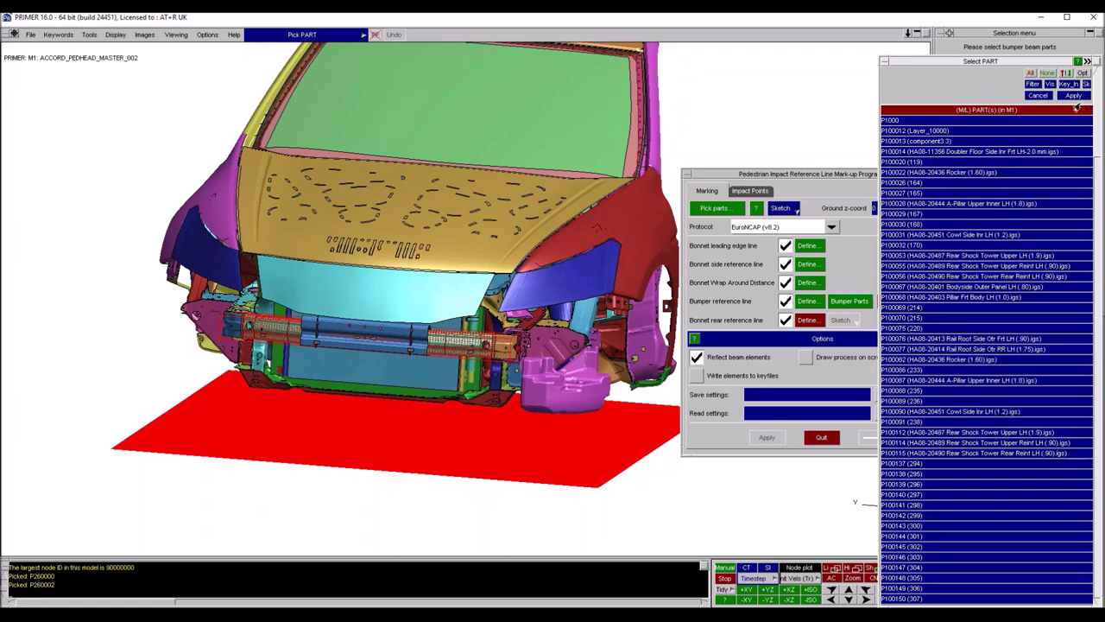
pyautogui.click(1075, 97)
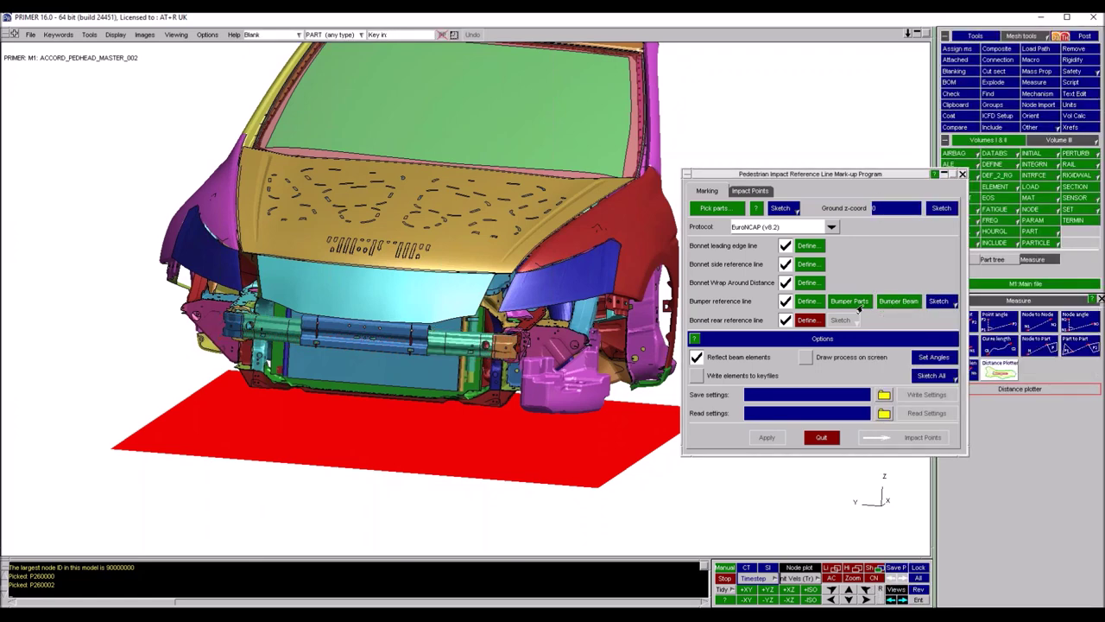
pyautogui.press('u')
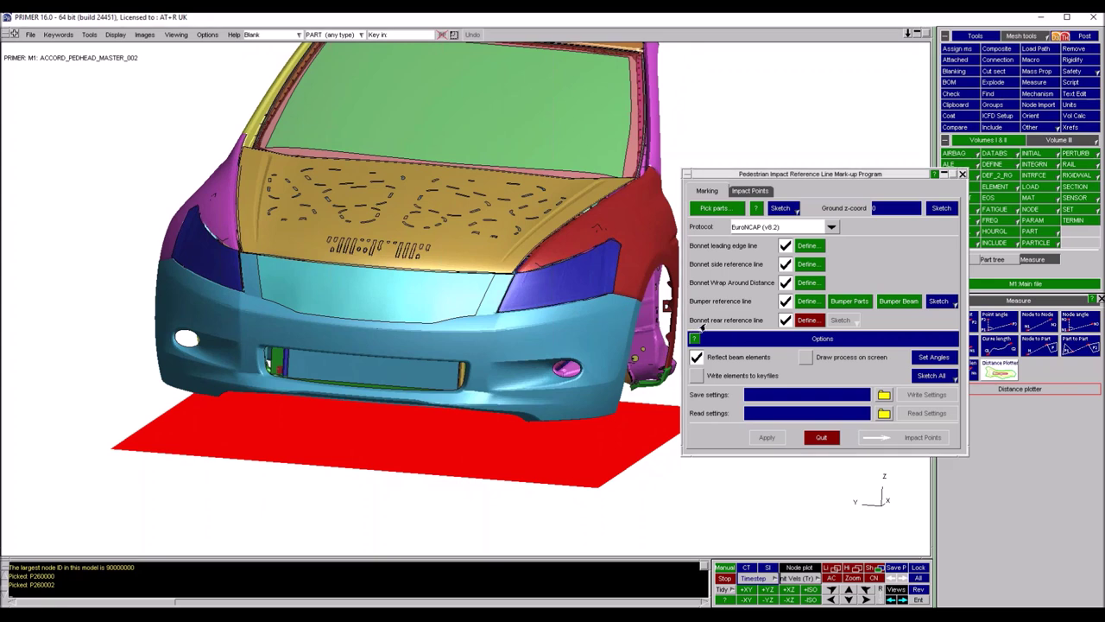
# Start defining the bonnet rear reference line and assign the outer bonnet panel as its bonnet part
pyautogui.click(805, 321)
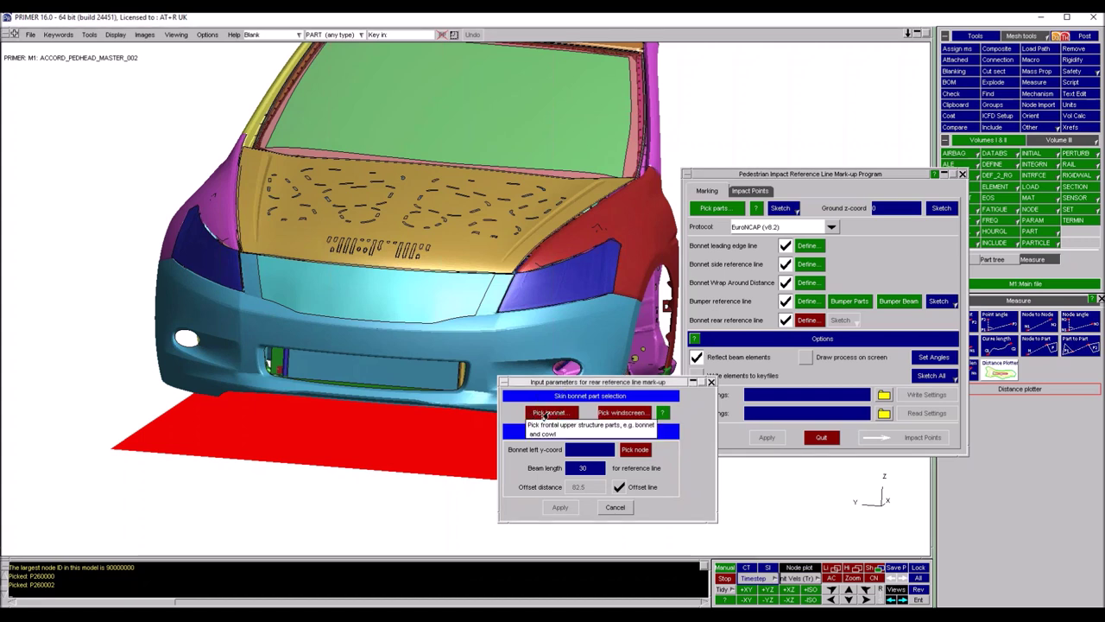
pyautogui.click(545, 414)
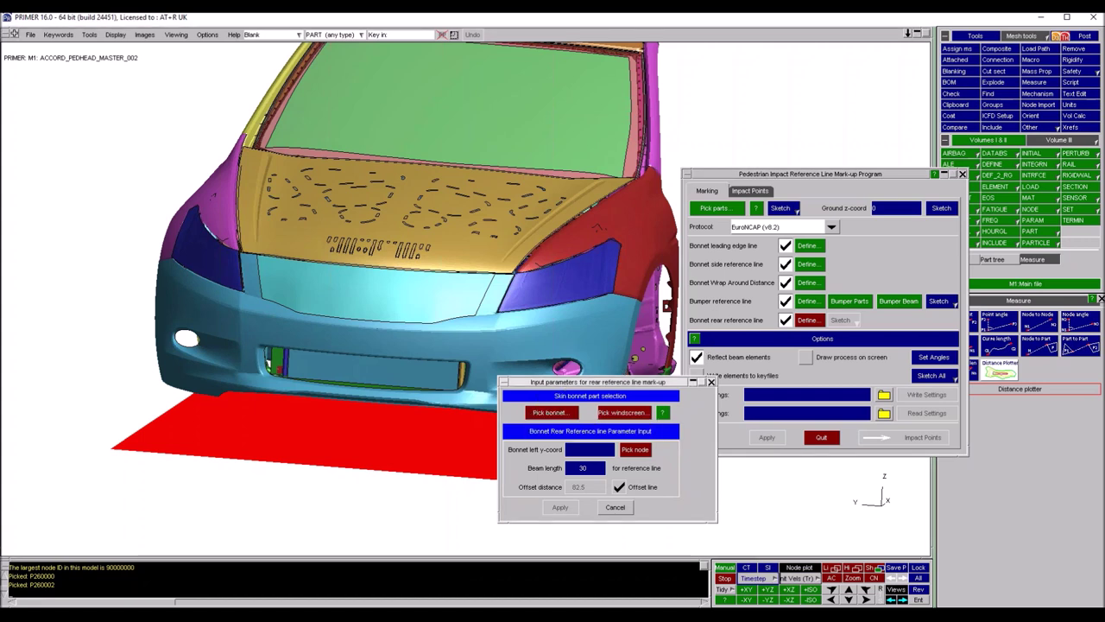
pyautogui.click(462, 245)
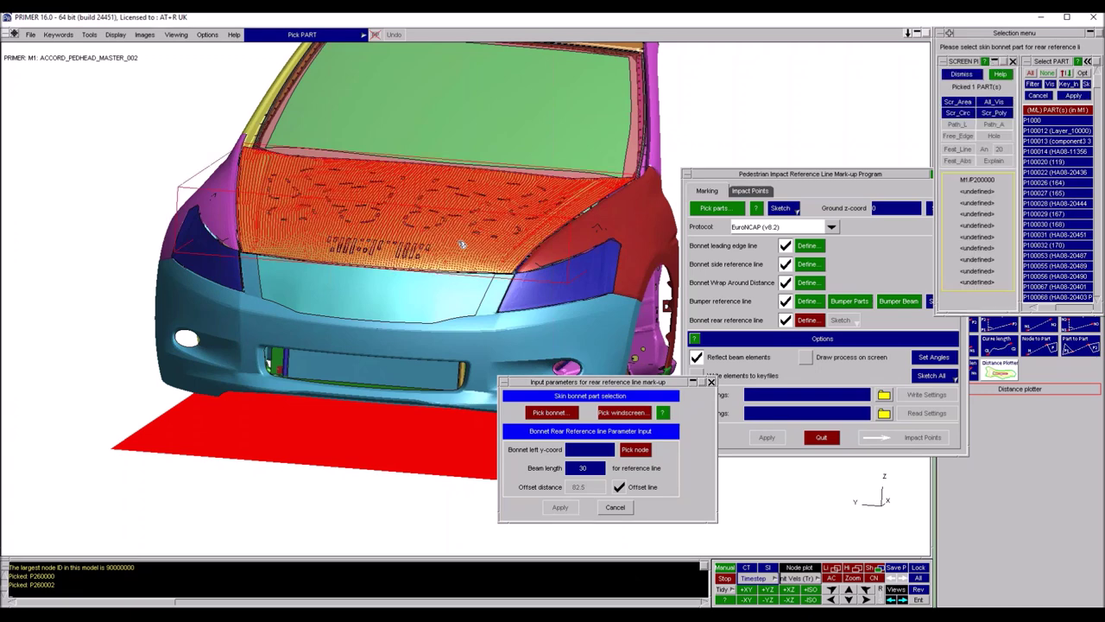
pyautogui.click(1072, 96)
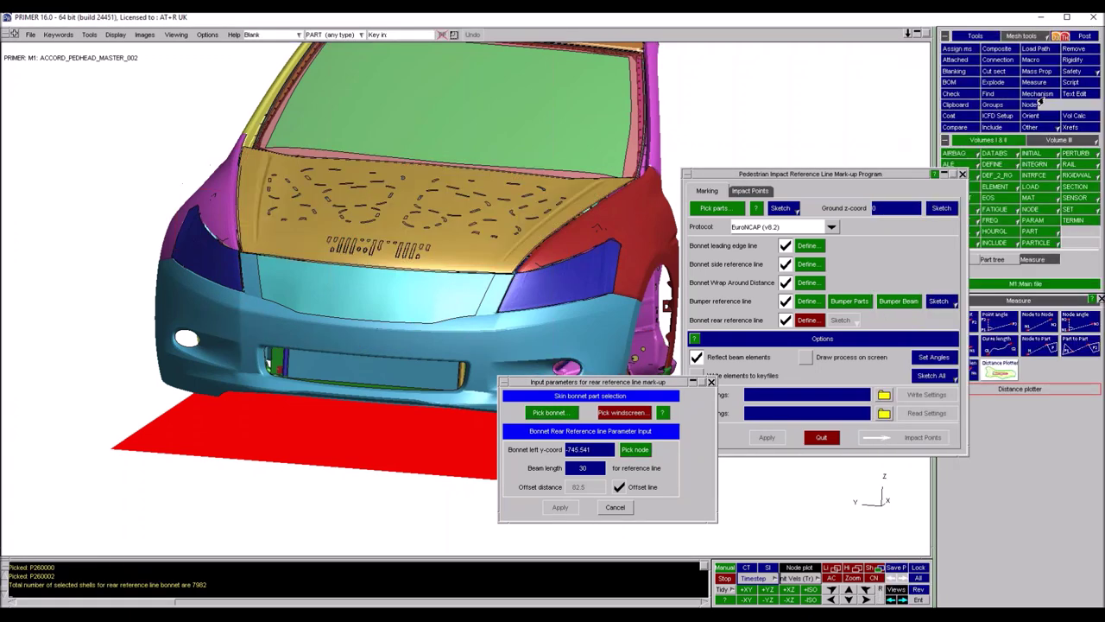
# Assign the windscreen and its surround as the windscreen parts, and apply the bonnet rear reference line definition
pyautogui.click(613, 418)
pyautogui.keyDown('shift'); pyautogui.moveTo(419, 231); pyautogui.dragTo(343, 286); pyautogui.keyUp('shift')
pyautogui.keyDown('shift'); pyautogui.moveTo(343, 286); pyautogui.dragTo(186, 449, button='middle'); pyautogui.keyUp('shift')
pyautogui.keyDown('shift'); pyautogui.moveTo(451, 273); pyautogui.dragTo(449, 262); pyautogui.keyUp('shift')
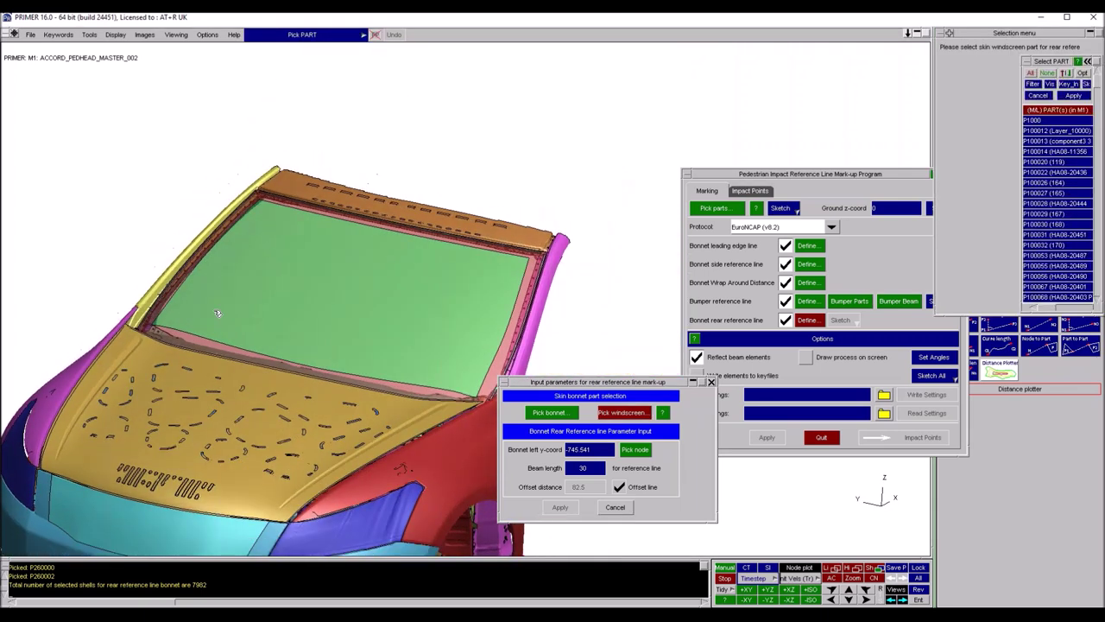
pyautogui.keyDown('shift'); pyautogui.moveTo(217, 315); pyautogui.dragTo(266, 268, button='right'); pyautogui.keyUp('shift')
pyautogui.keyDown('shift'); pyautogui.moveTo(266, 268); pyautogui.dragTo(431, 241); pyautogui.keyUp('shift')
pyautogui.click(383, 261)
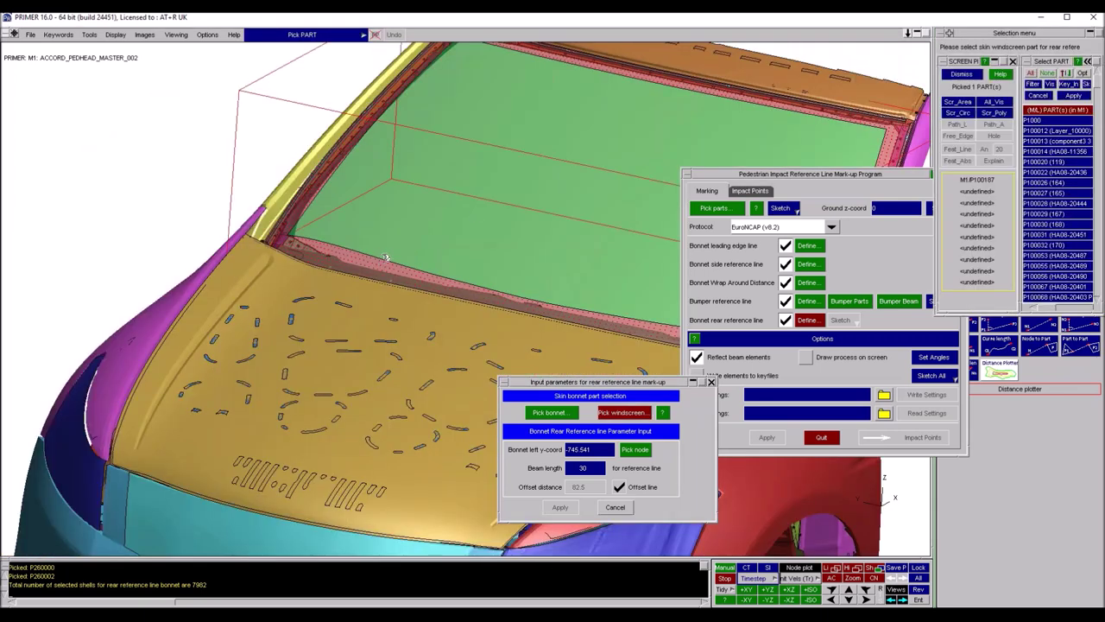
pyautogui.click(400, 245)
pyautogui.scroll(-3, 281, 216)
pyautogui.keyDown('shift'); pyautogui.moveTo(279, 214); pyautogui.dragTo(207, 205, button='middle'); pyautogui.keyUp('shift')
pyautogui.keyDown('shift'); pyautogui.moveTo(426, 310); pyautogui.dragTo(461, 231); pyautogui.keyUp('shift')
pyautogui.click(1073, 95)
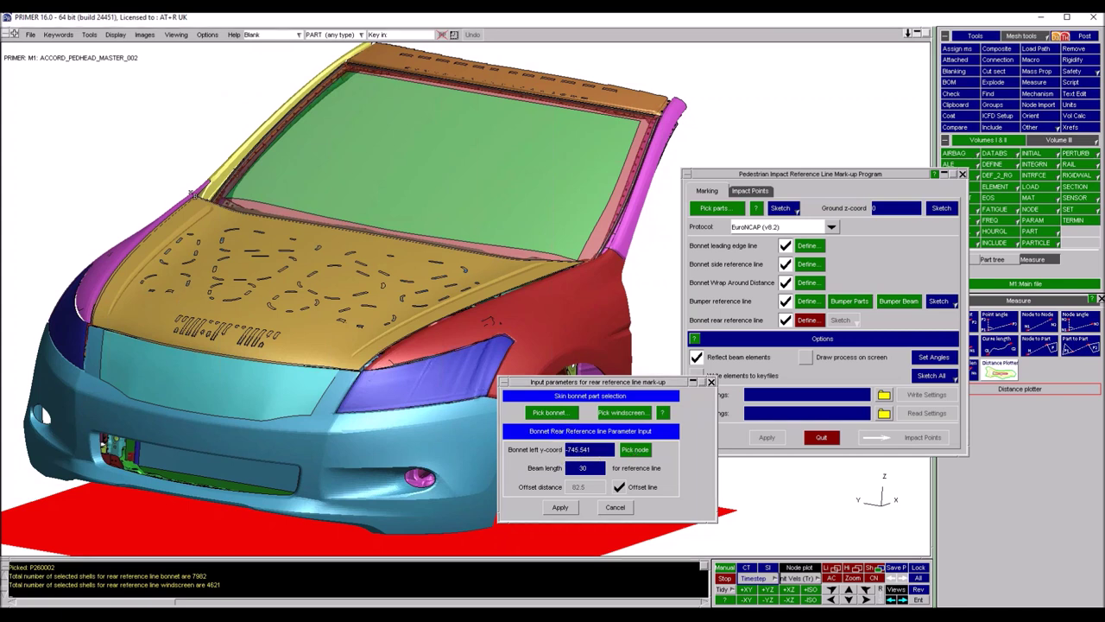
pyautogui.click(560, 507)
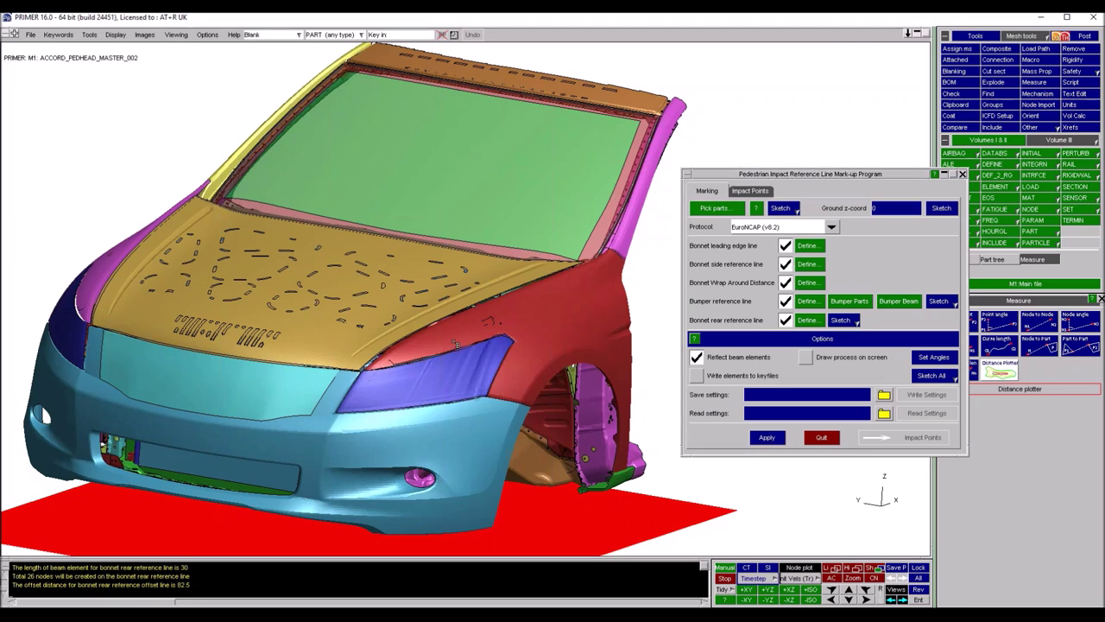
# Review the six bonnet Wrap Around Distance values and close their definition without applying changes
pyautogui.keyDown('shift'); pyautogui.moveTo(631, 431); pyautogui.dragTo(654, 417); pyautogui.keyUp('shift')
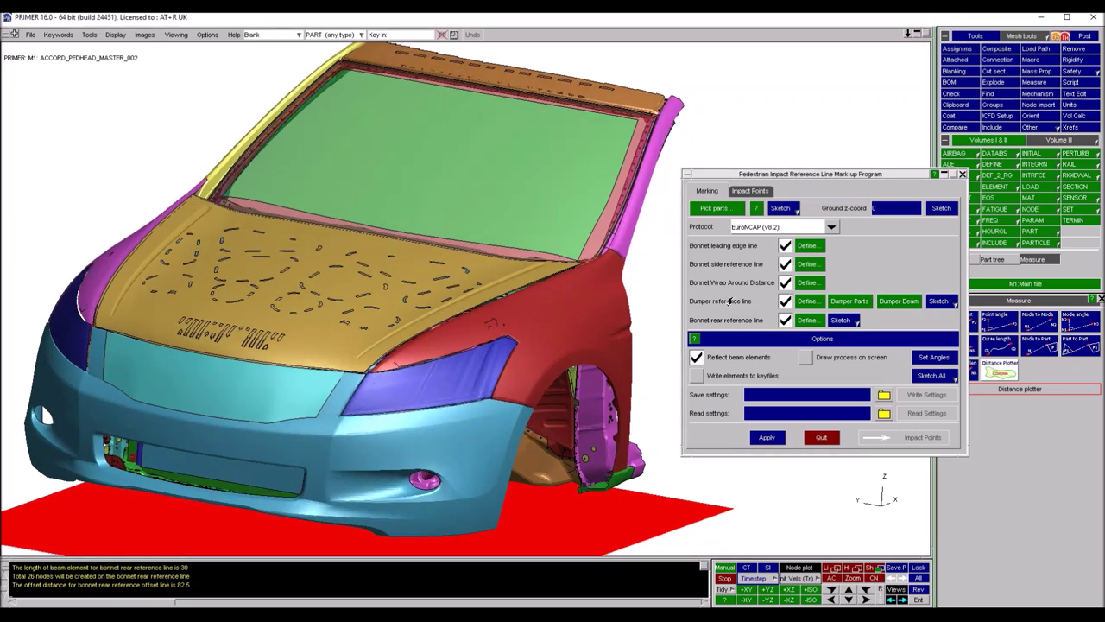
pyautogui.click(797, 286)
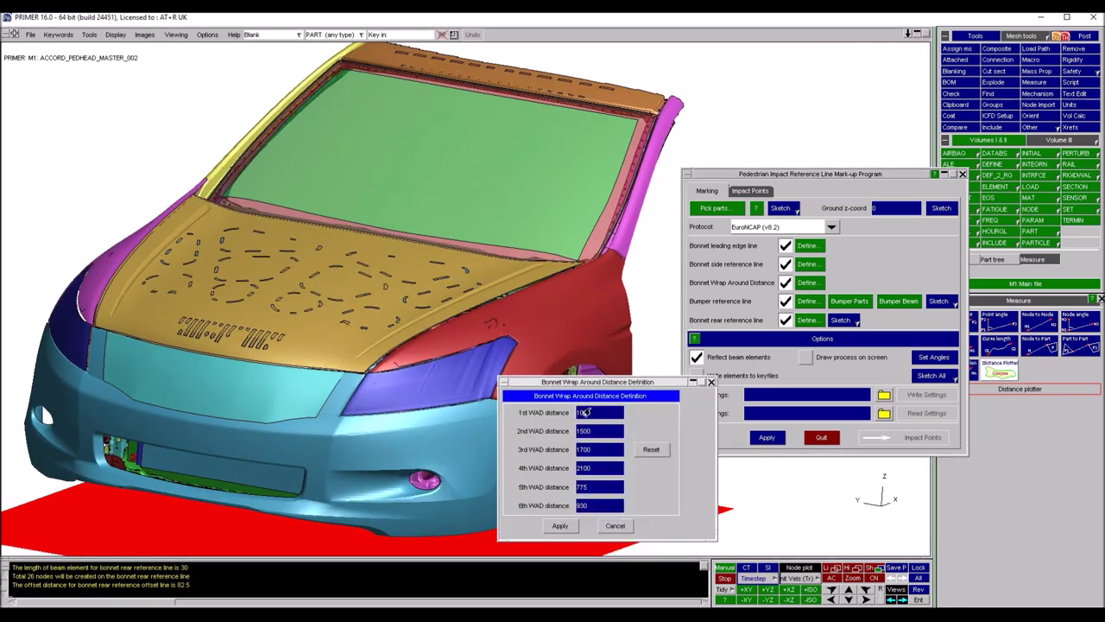
pyautogui.click(599, 432)
pyautogui.click(600, 450)
pyautogui.click(616, 527)
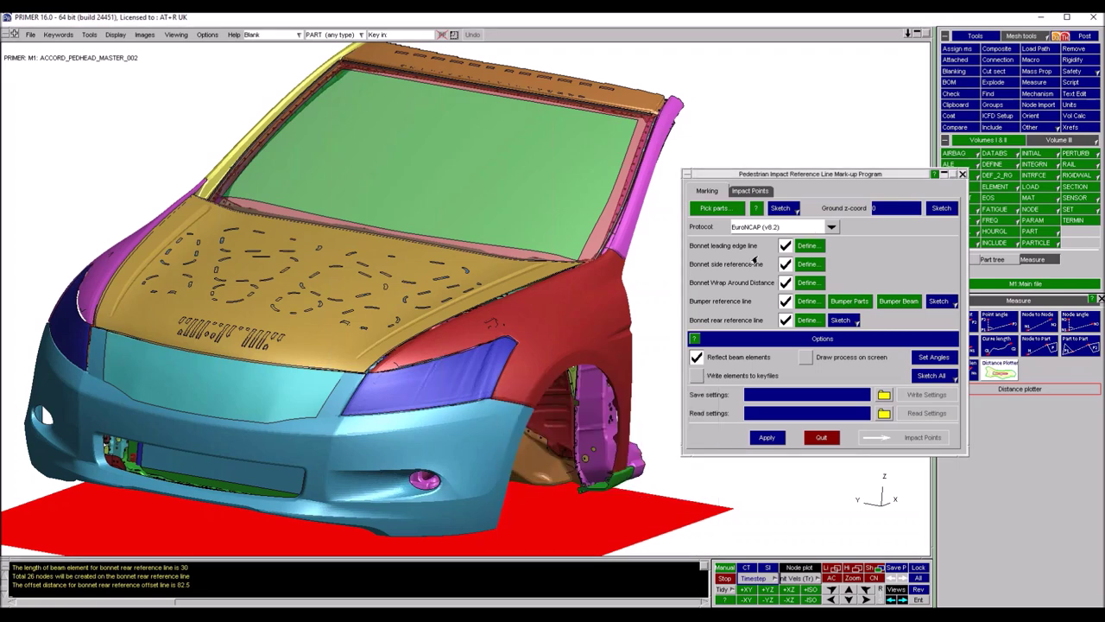
# Toggle the option to draw the process on screen and generate the EuroNCAP reference lines on the outer skin
pyautogui.keyDown('shift'); pyautogui.moveTo(827, 514); pyautogui.dragTo(834, 482); pyautogui.keyUp('shift')
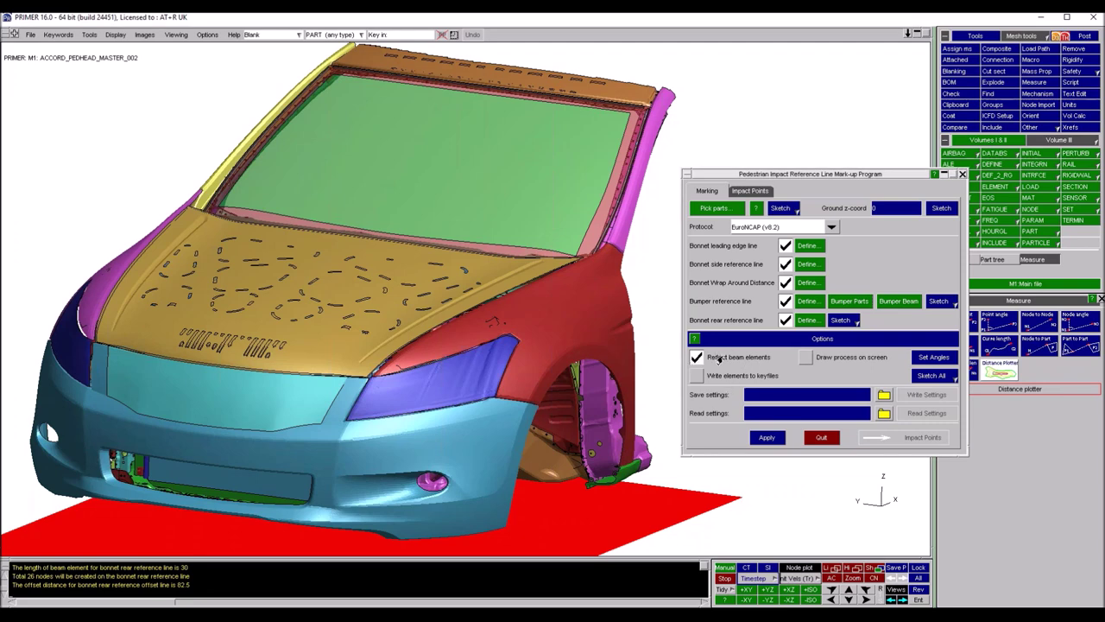
pyautogui.keyDown('shift'); pyautogui.moveTo(476, 327); pyautogui.dragTo(500, 272, button='middle'); pyautogui.keyUp('shift')
pyautogui.keyDown('shift'); pyautogui.moveTo(371, 322); pyautogui.dragTo(396, 322); pyautogui.keyUp('shift')
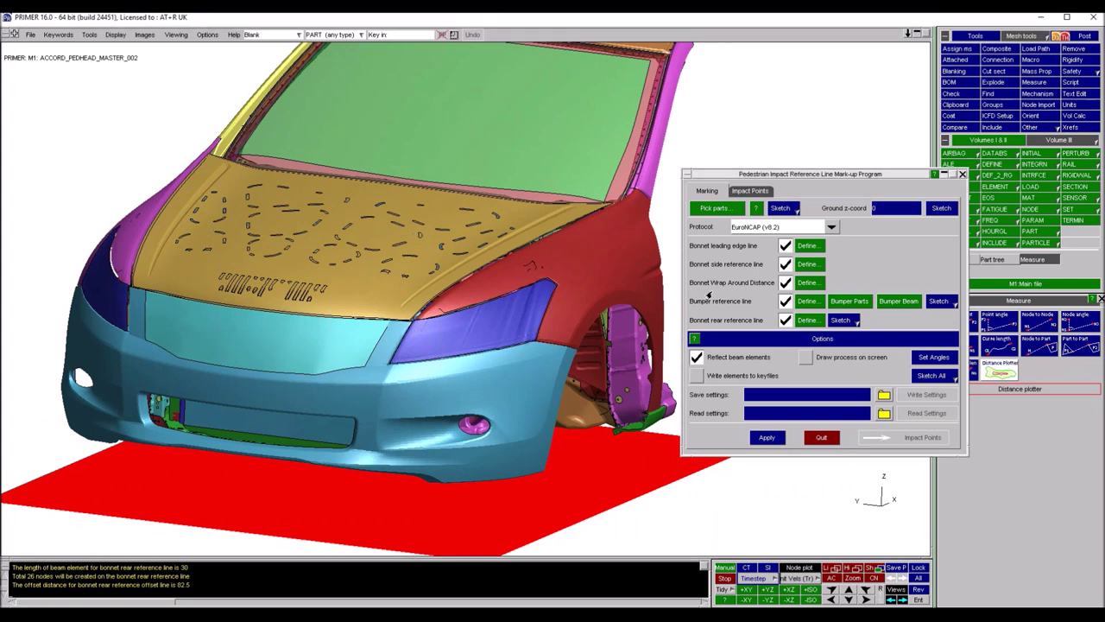
pyautogui.click(805, 358)
pyautogui.click(804, 358)
pyautogui.click(763, 438)
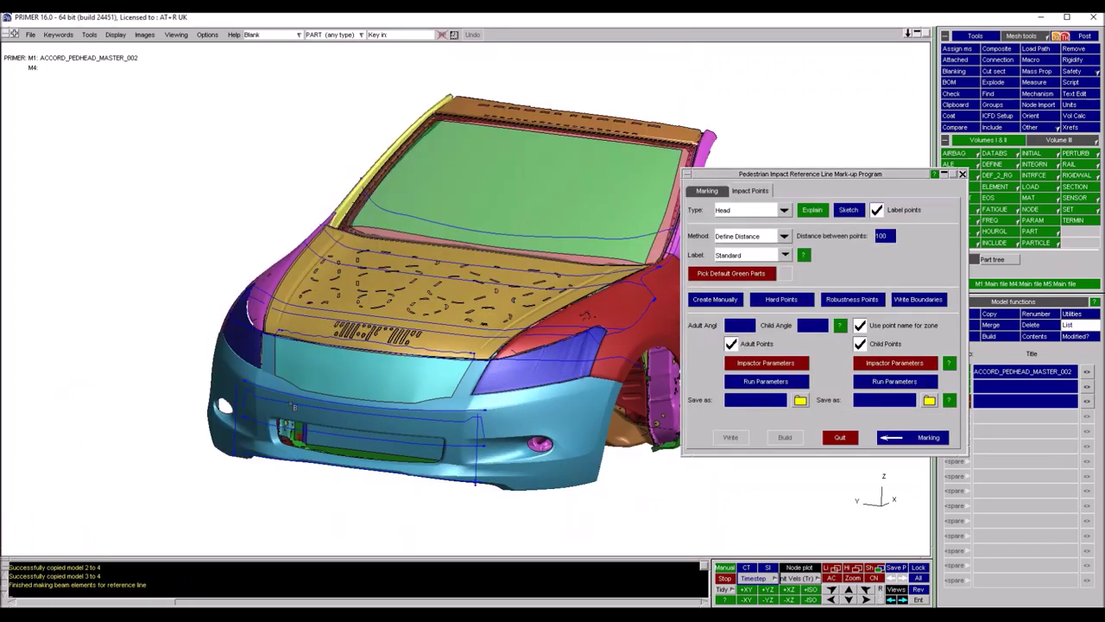
# Examine the generated reference lines on the bonnet, bumper and windscreen, moving the mark-up window out of the way
pyautogui.keyDown('shift'); pyautogui.moveTo(325, 378); pyautogui.dragTo(380, 328, button='right'); pyautogui.keyUp('shift')
pyautogui.keyDown('shift'); pyautogui.moveTo(380, 329); pyautogui.dragTo(304, 253, button='middle'); pyautogui.keyUp('shift')
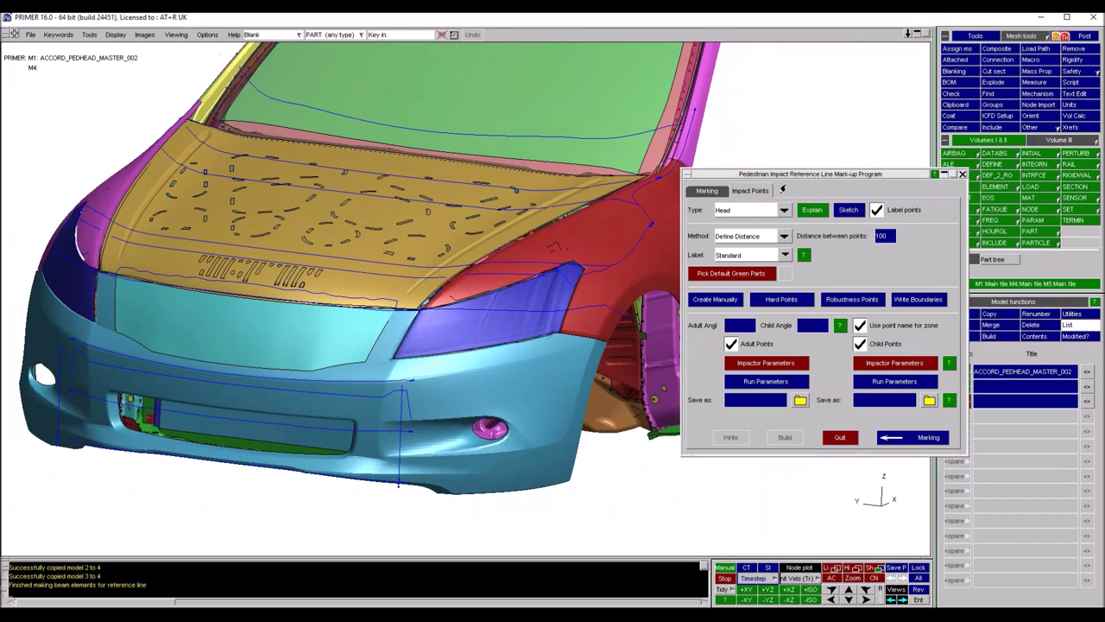
pyautogui.moveTo(812, 175); pyautogui.dragTo(768, 94)
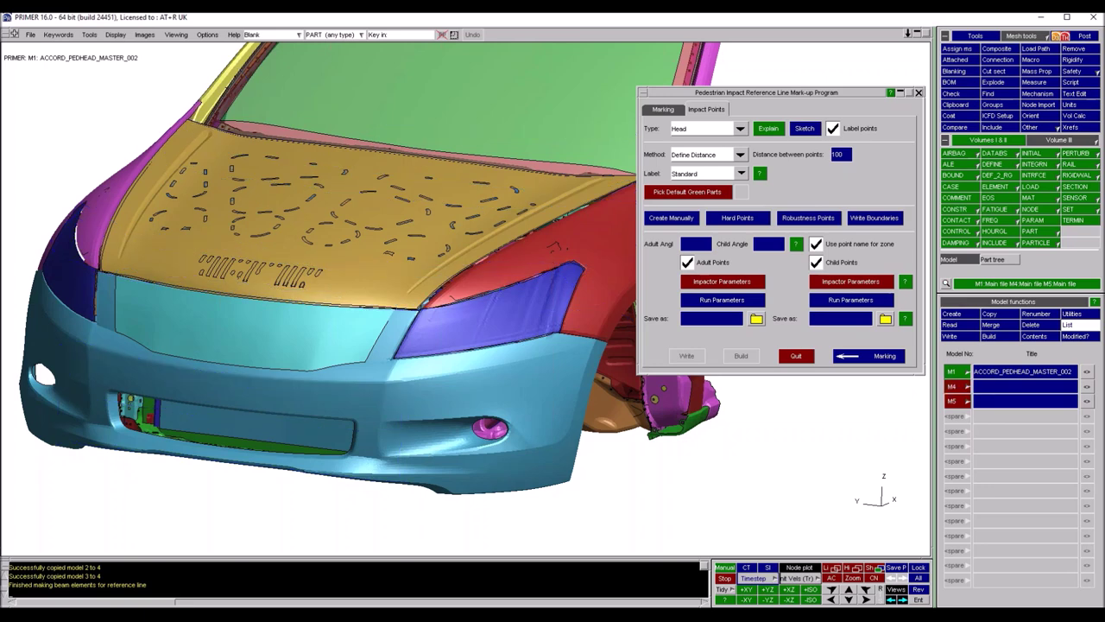
# Show model M5, examine its marking construction geometry from the side and front, and hide it again
pyautogui.click(954, 406)
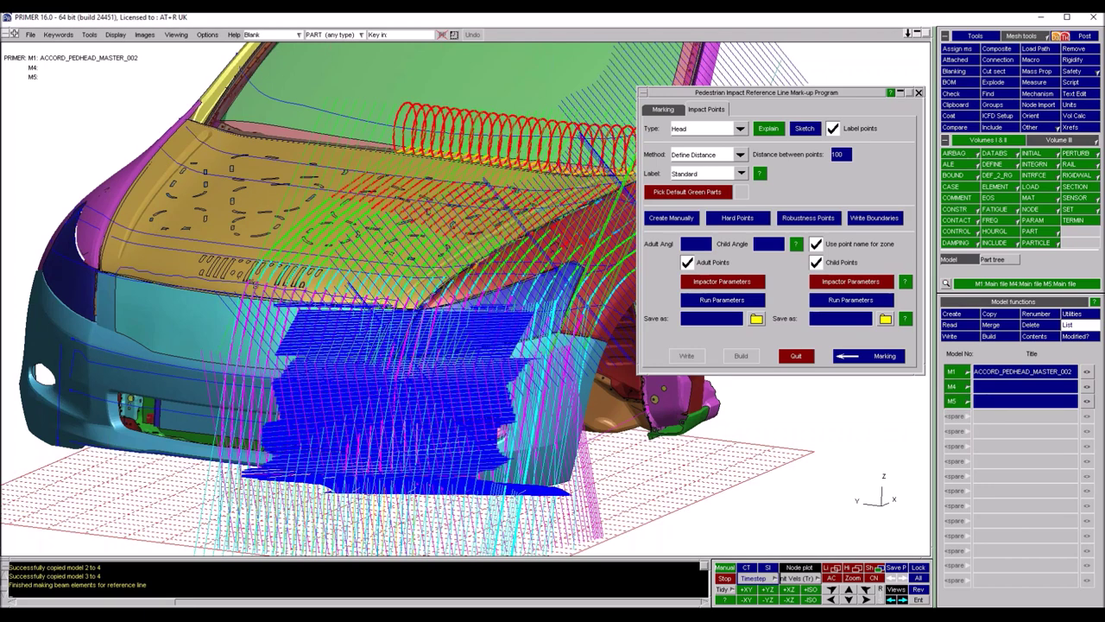
pyautogui.keyDown('shift'); pyautogui.moveTo(443, 293); pyautogui.dragTo(496, 333); pyautogui.keyUp('shift')
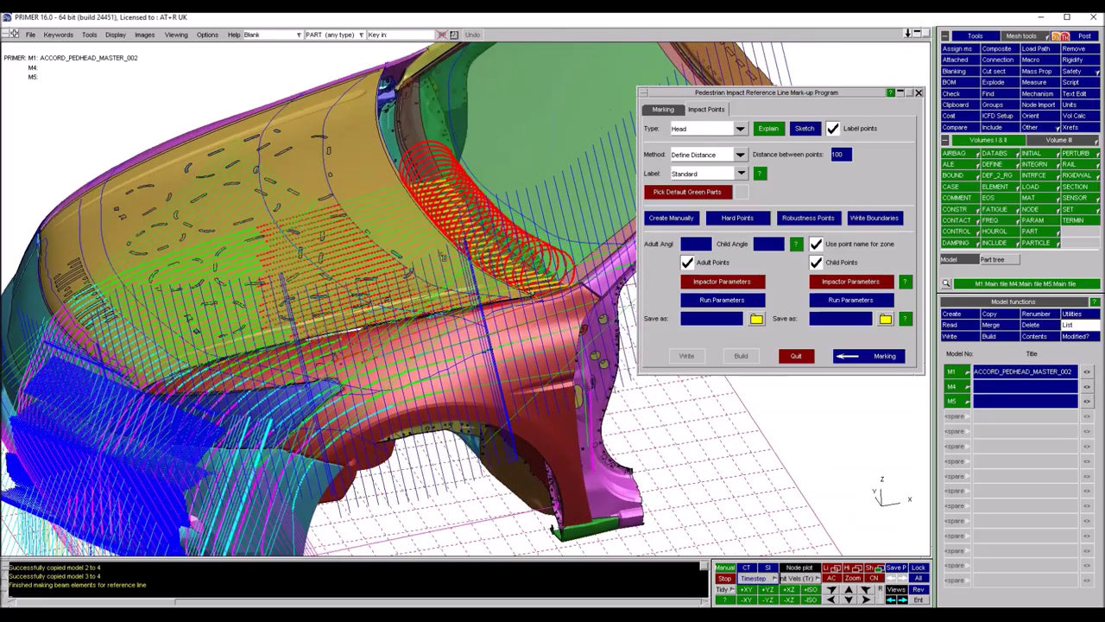
pyautogui.keyDown('shift'); pyautogui.moveTo(520, 285); pyautogui.dragTo(396, 262); pyautogui.keyUp('shift')
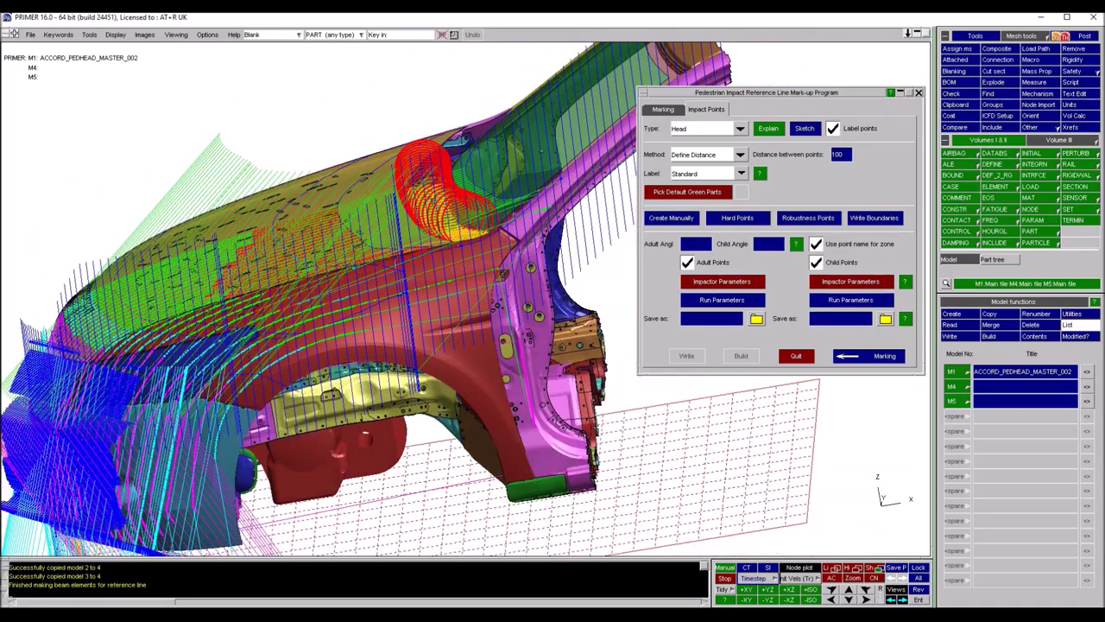
pyautogui.keyDown('shift'); pyautogui.moveTo(373, 285); pyautogui.dragTo(525, 299); pyautogui.keyUp('shift')
pyautogui.click(953, 401)
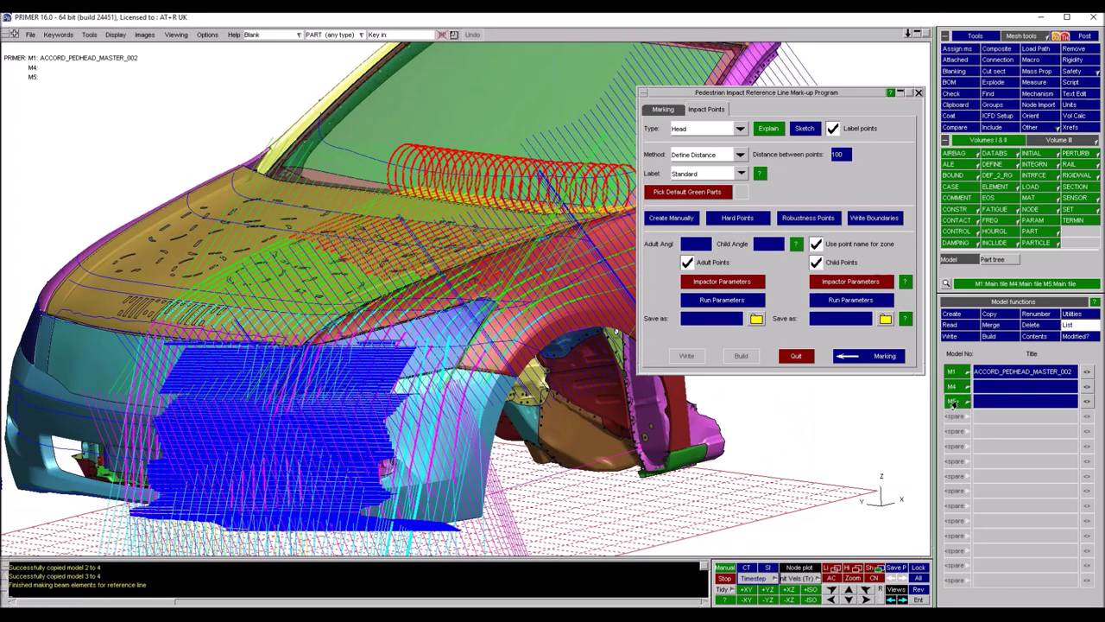
pyautogui.keyDown('shift'); pyautogui.moveTo(155, 294); pyautogui.dragTo(246, 310); pyautogui.keyUp('shift')
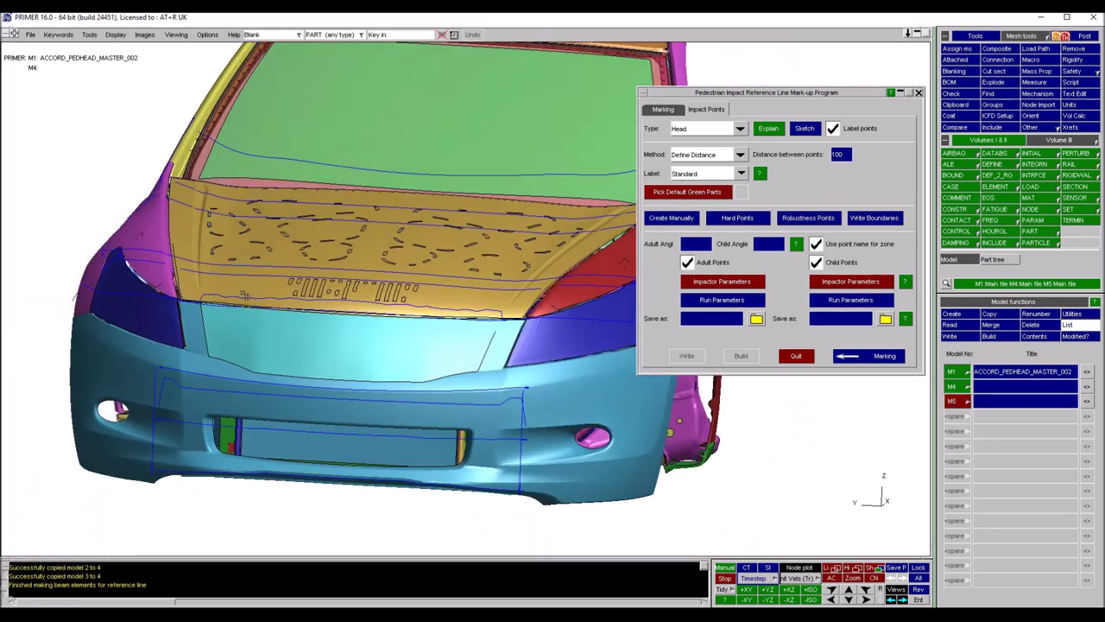
# Examine the pedestrian reference lines across the bonnet, wings, bumper and windscreen base from several angles
pyautogui.moveTo(339, 322); pyautogui.dragTo(386, 367)
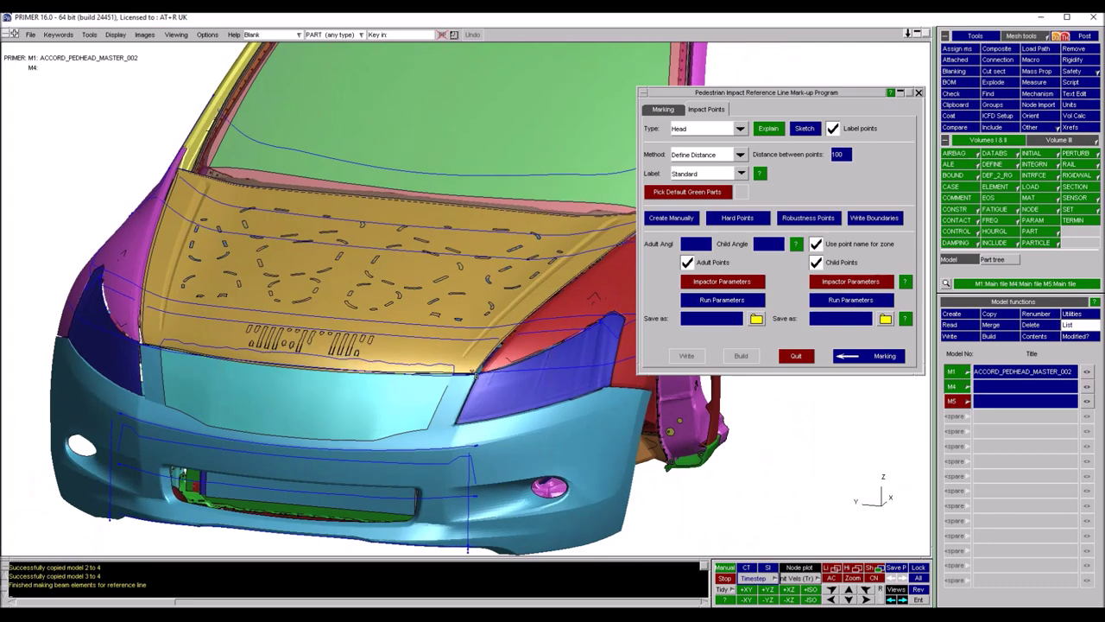
pyautogui.keyDown('shift'); pyautogui.moveTo(506, 369); pyautogui.dragTo(425, 345, button='middle'); pyautogui.keyUp('shift')
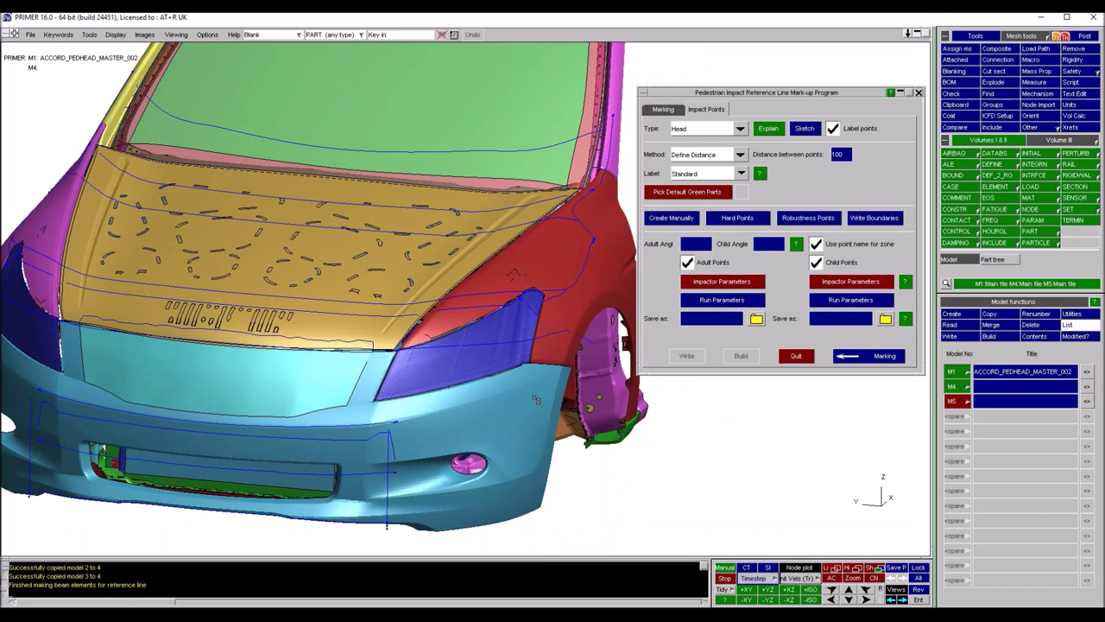
pyautogui.moveTo(417, 326)
pyautogui.mouseDown()
pyautogui.moveTo(428, 316)
pyautogui.moveTo(411, 316)
pyautogui.mouseUp()
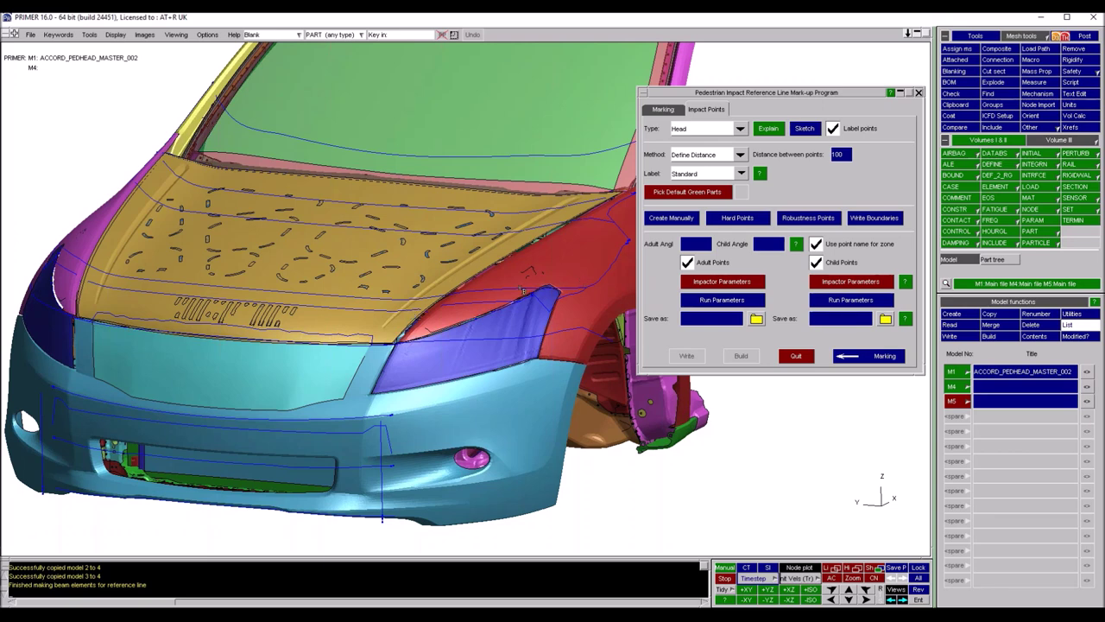
pyautogui.keyDown('shift'); pyautogui.moveTo(495, 288); pyautogui.dragTo(560, 273); pyautogui.keyUp('shift')
pyautogui.keyDown('shift'); pyautogui.moveTo(560, 273); pyautogui.dragTo(508, 235, button='middle'); pyautogui.keyUp('shift')
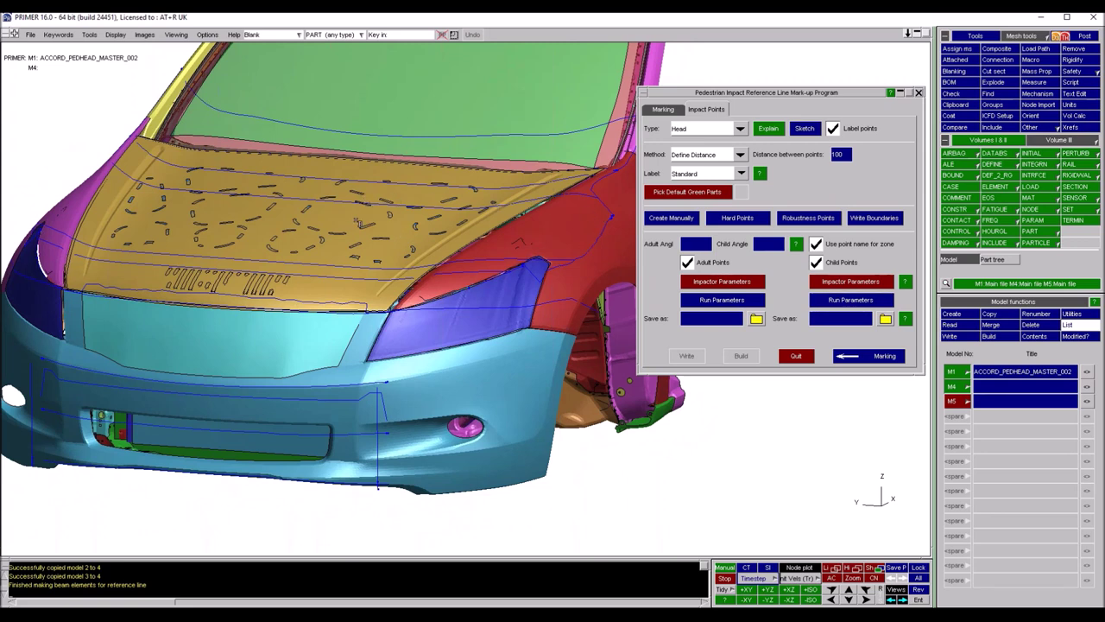
pyautogui.keyDown('shift'); pyautogui.moveTo(376, 259); pyautogui.dragTo(589, 363); pyautogui.keyUp('shift')
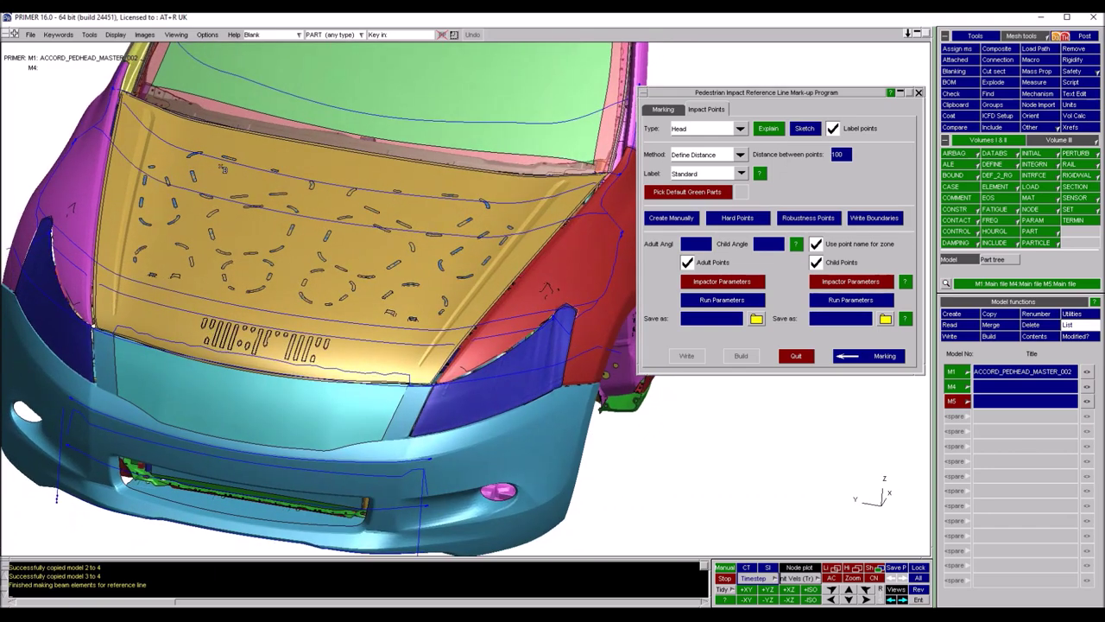
pyautogui.moveTo(309, 367); pyautogui.dragTo(317, 325, button='middle')
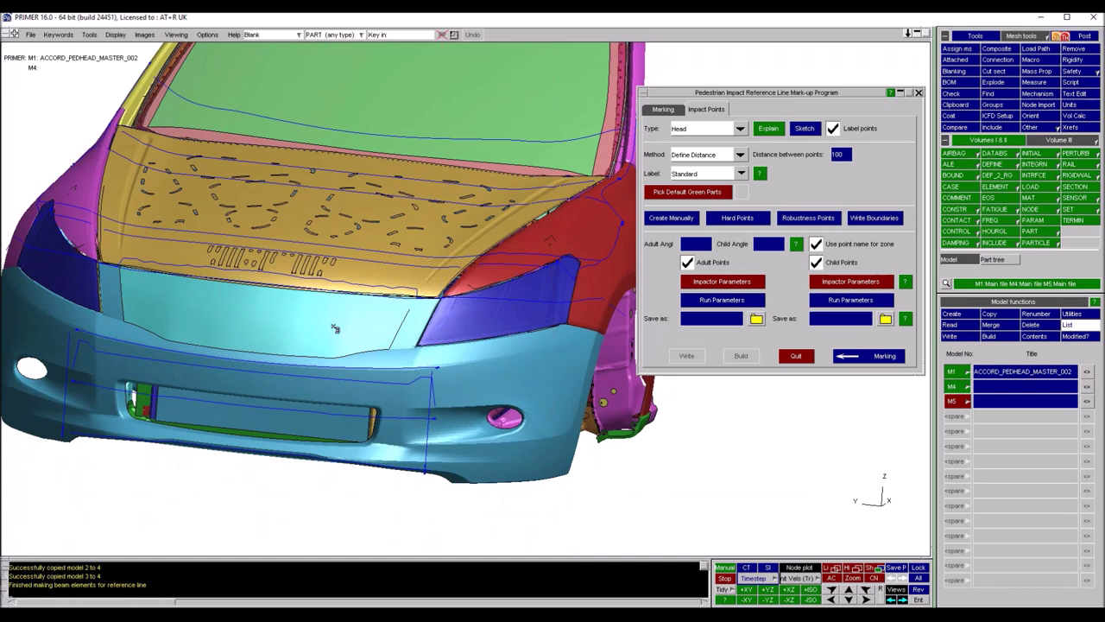
pyautogui.moveTo(348, 231); pyautogui.dragTo(341, 228, button='middle')
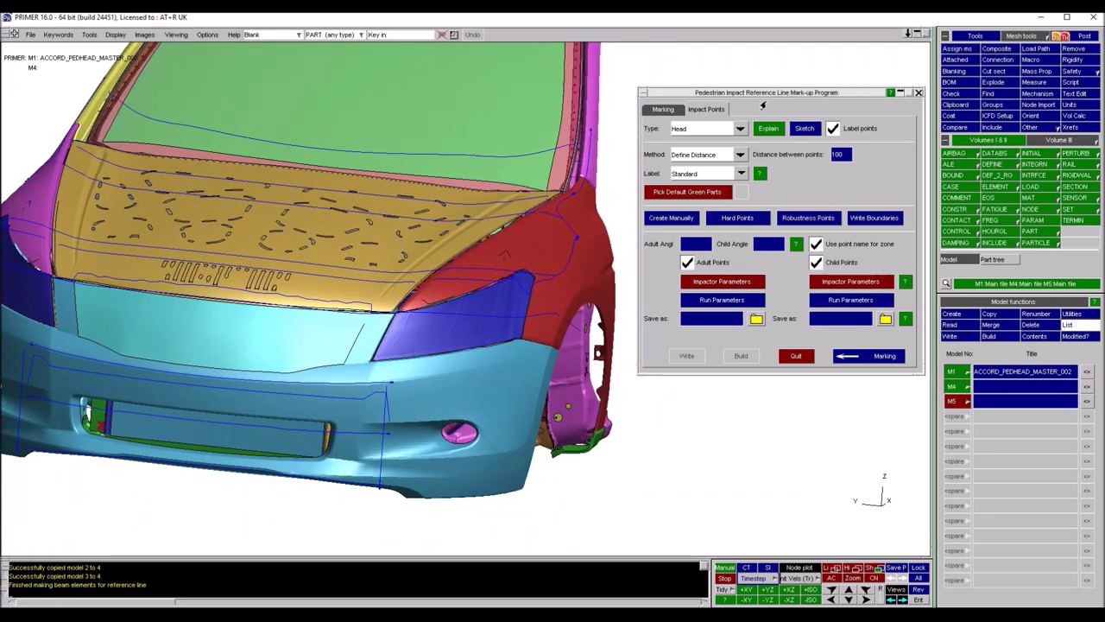
# Sketch the labelled Head impact points over the bonnet, wings and lower windscreen
pyautogui.moveTo(768, 93); pyautogui.dragTo(773, 81)
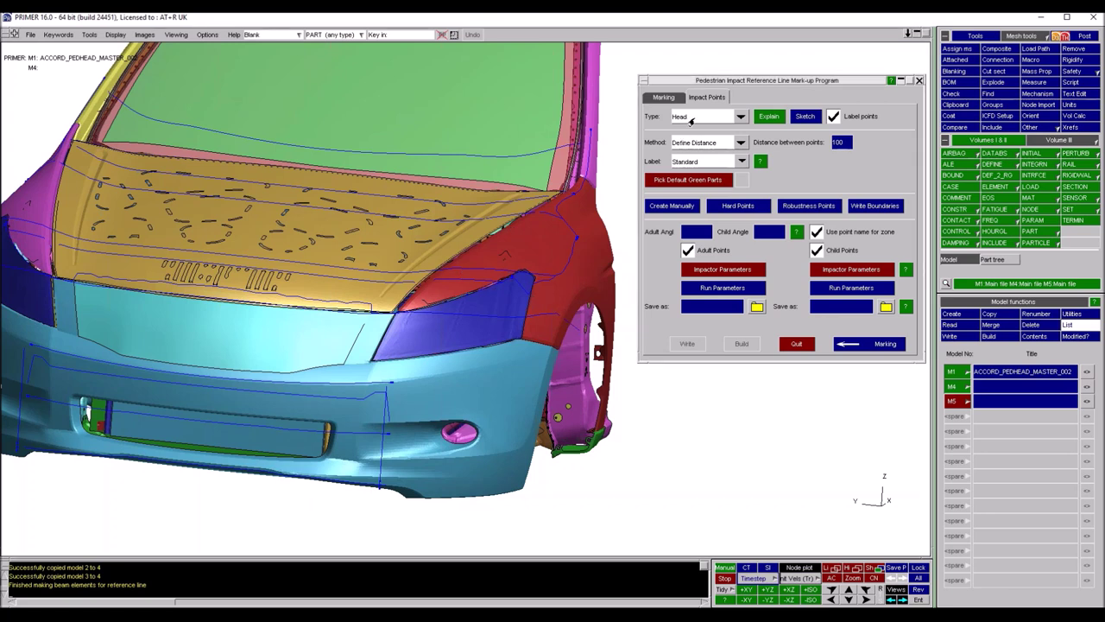
pyautogui.click(688, 118)
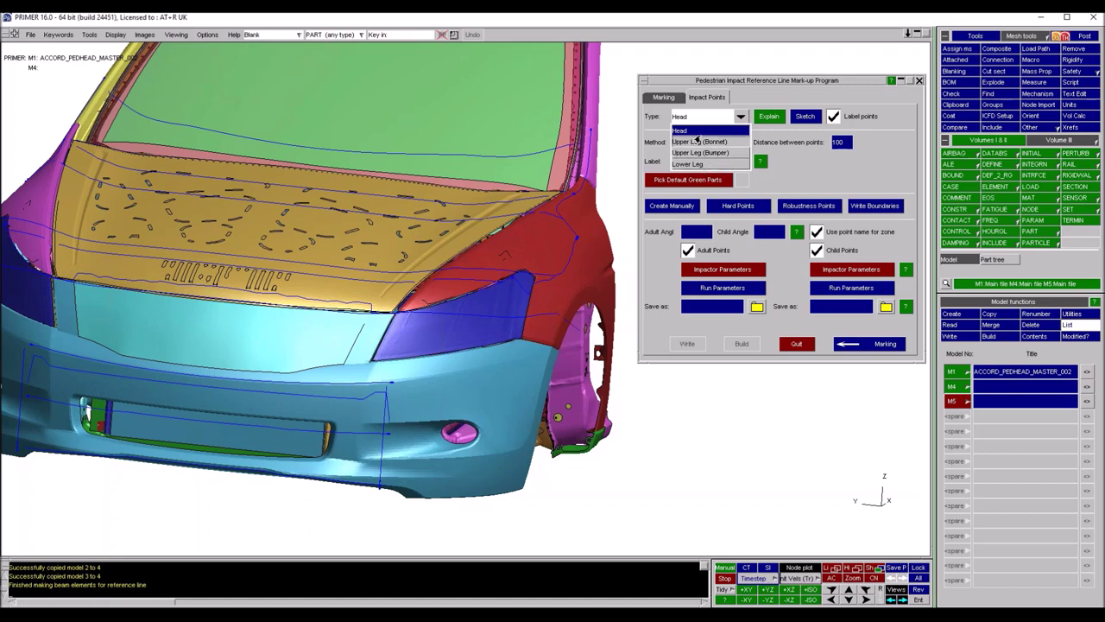
pyautogui.click(805, 116)
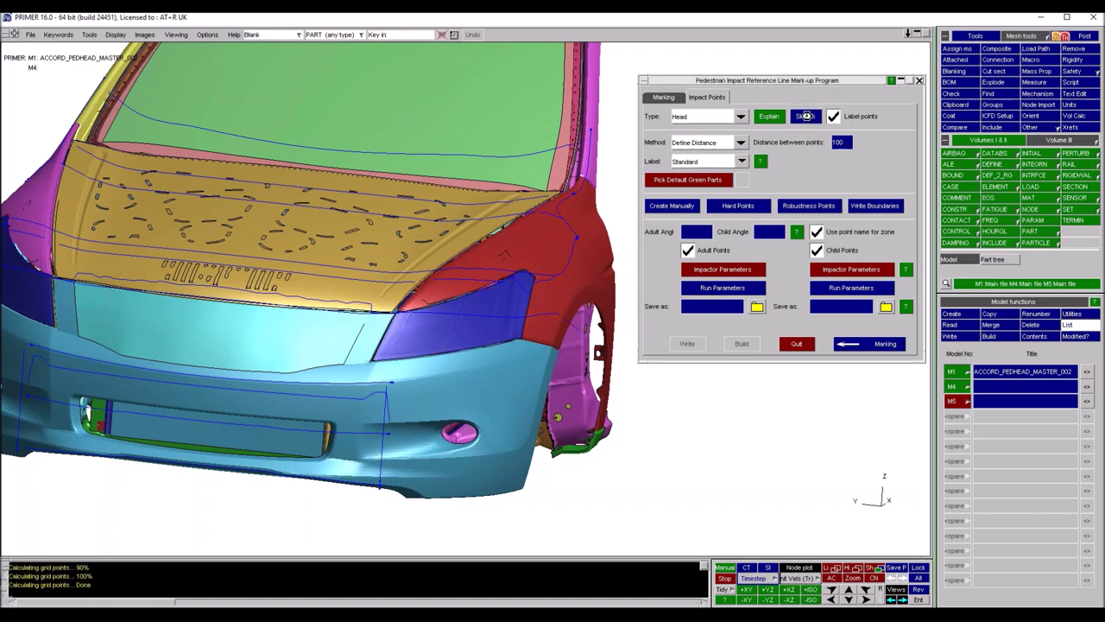
pyautogui.keyDown('shift'); pyautogui.moveTo(313, 168); pyautogui.dragTo(436, 242); pyautogui.keyUp('shift')
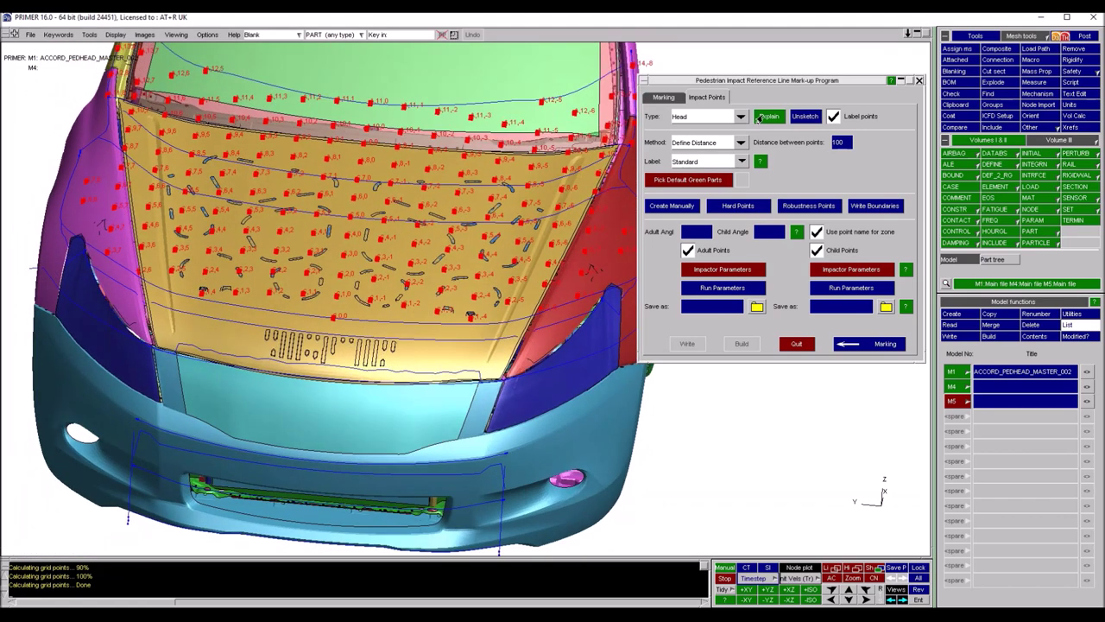
# View the Upper Leg (Bonnet) impact points along the bonnet's leading edge, and return to the Head type
pyautogui.click(740, 115)
pyautogui.click(717, 141)
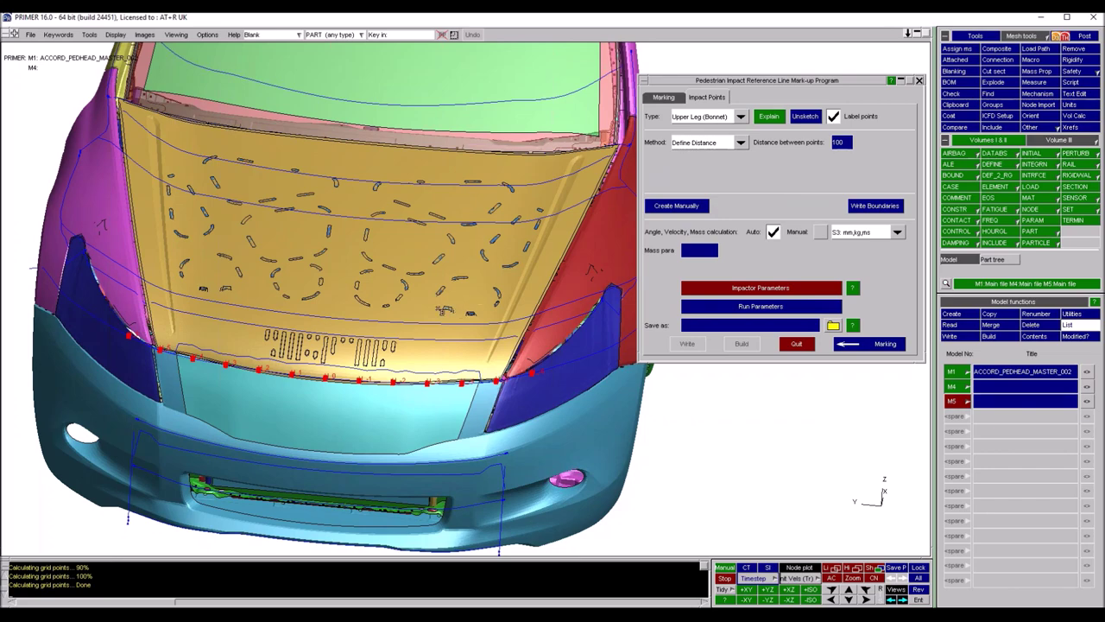
pyautogui.keyDown('shift'); pyautogui.moveTo(478, 302); pyautogui.dragTo(447, 203); pyautogui.keyUp('shift')
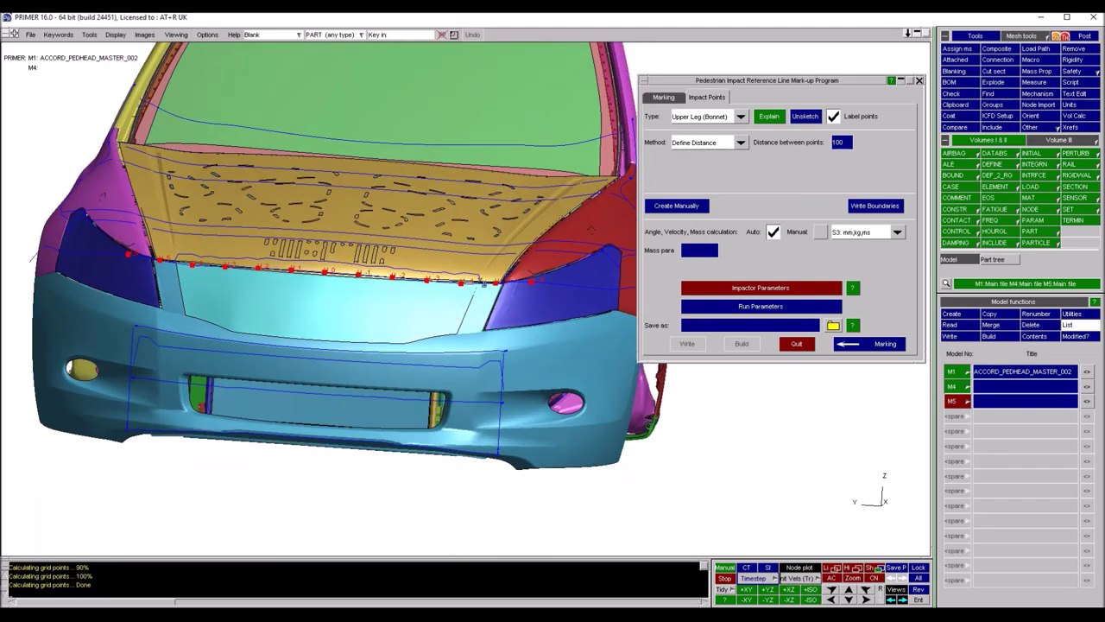
pyautogui.click(740, 115)
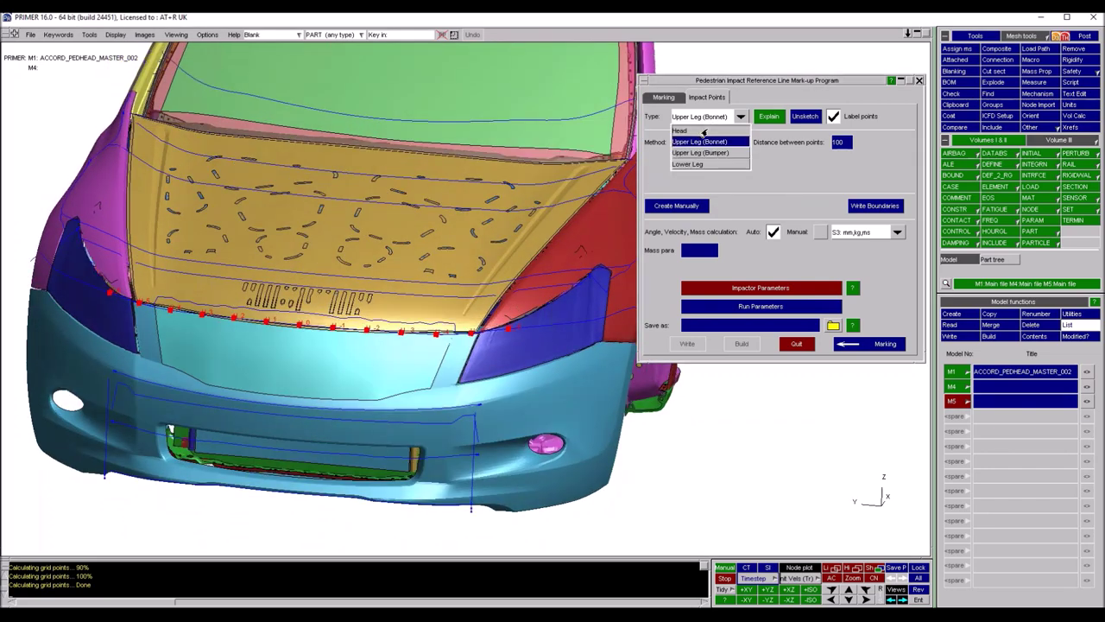
pyautogui.click(705, 134)
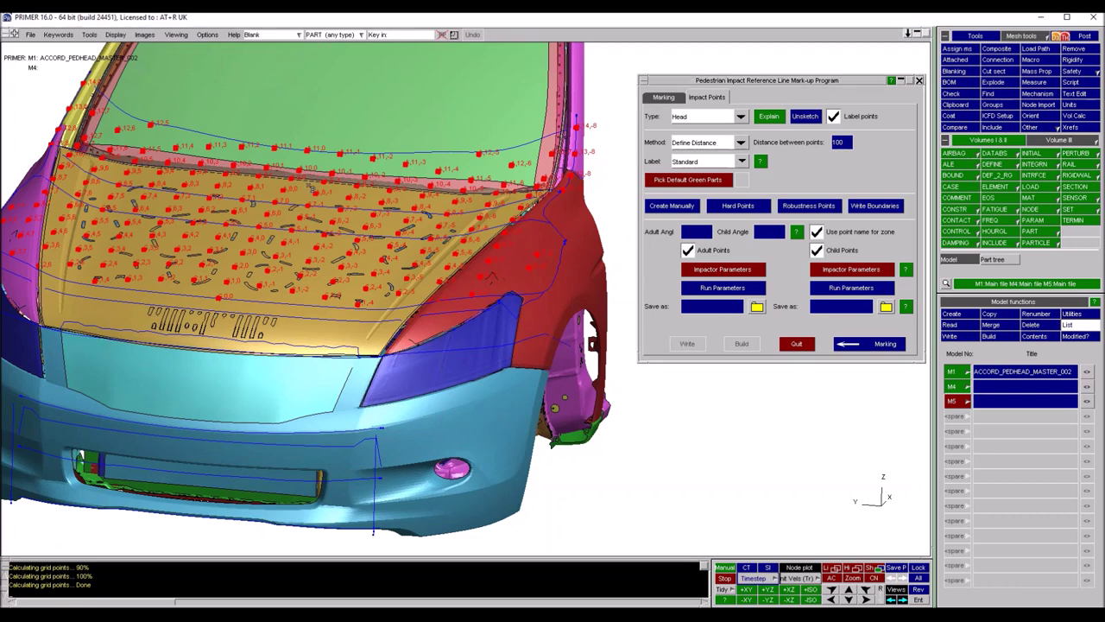
# Check the head point spacing and method options, keeping Define Distance, and examine the point grid closely on the bonnet
pyautogui.doubleClick(836, 145)
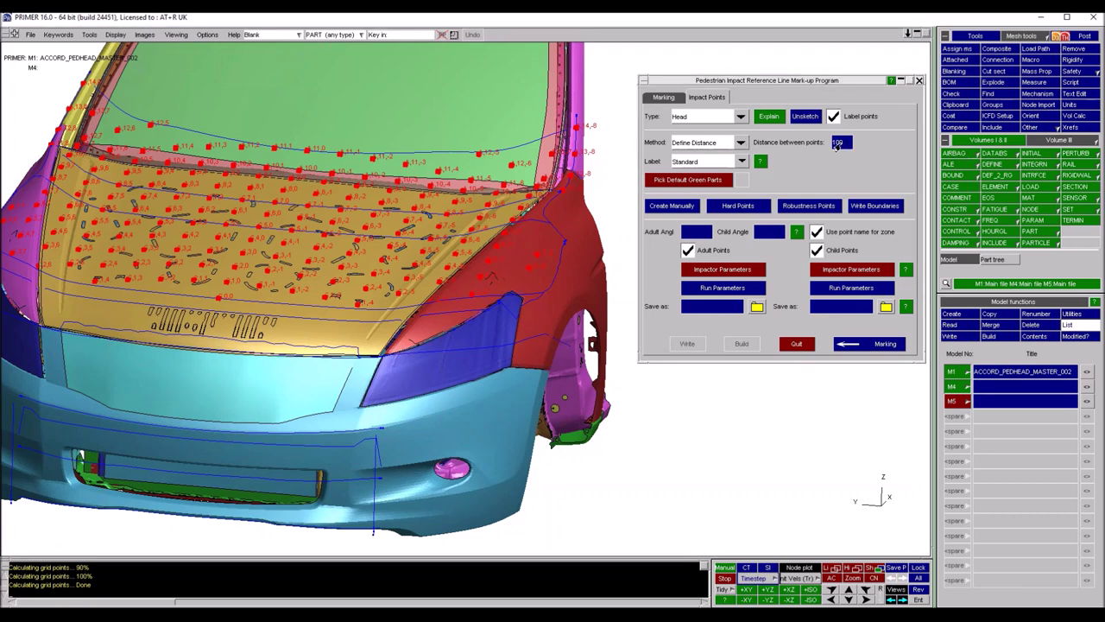
pyautogui.click(741, 143)
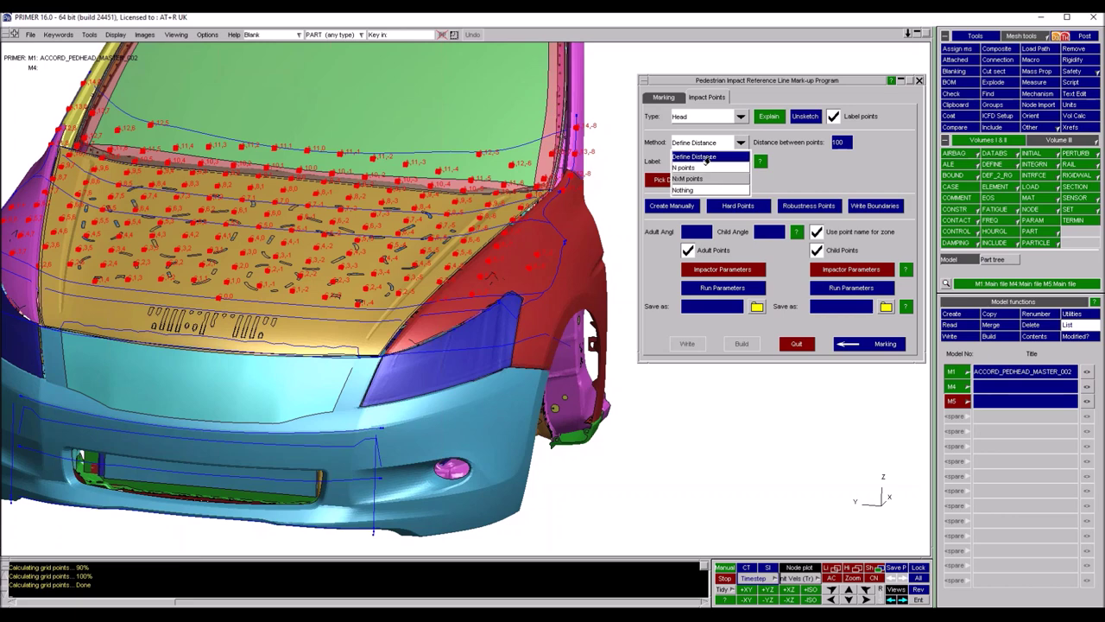
pyautogui.click(717, 157)
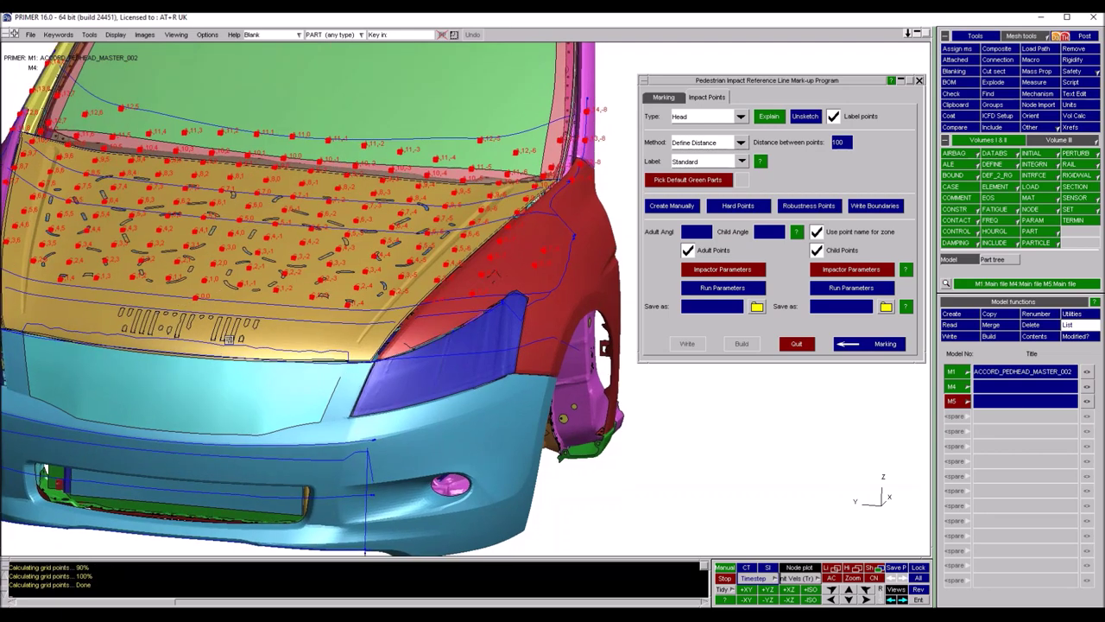
pyautogui.keyDown('shift'); pyautogui.moveTo(220, 354); pyautogui.dragTo(222, 234, button='right'); pyautogui.keyUp('shift')
pyautogui.scroll(5, 222, 235)
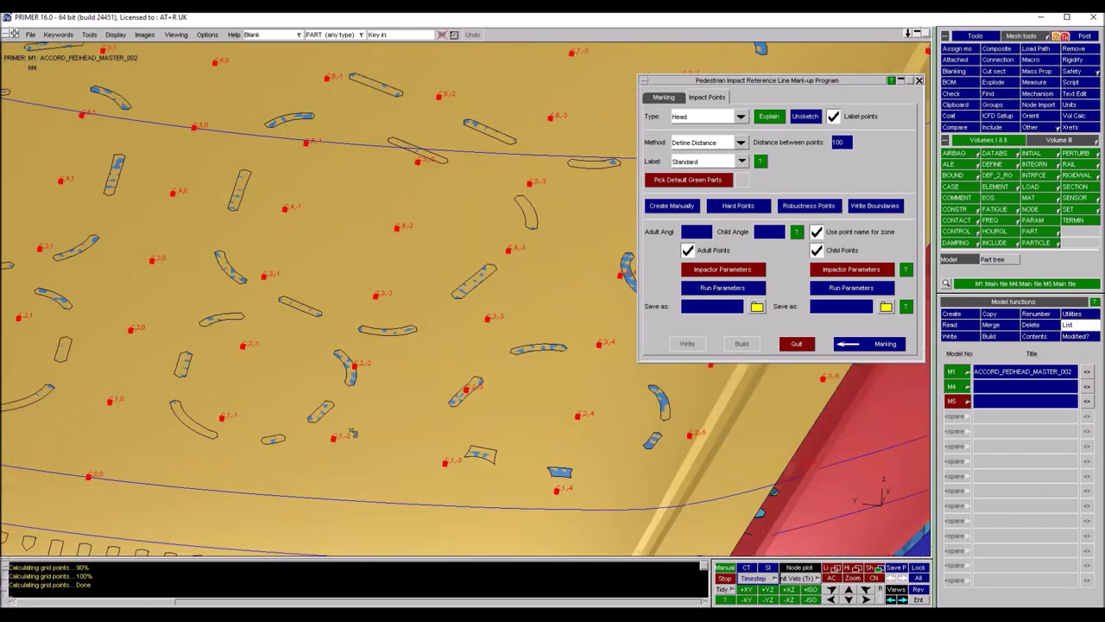
pyautogui.keyDown('shift'); pyautogui.moveTo(353, 432); pyautogui.dragTo(430, 342); pyautogui.keyUp('shift')
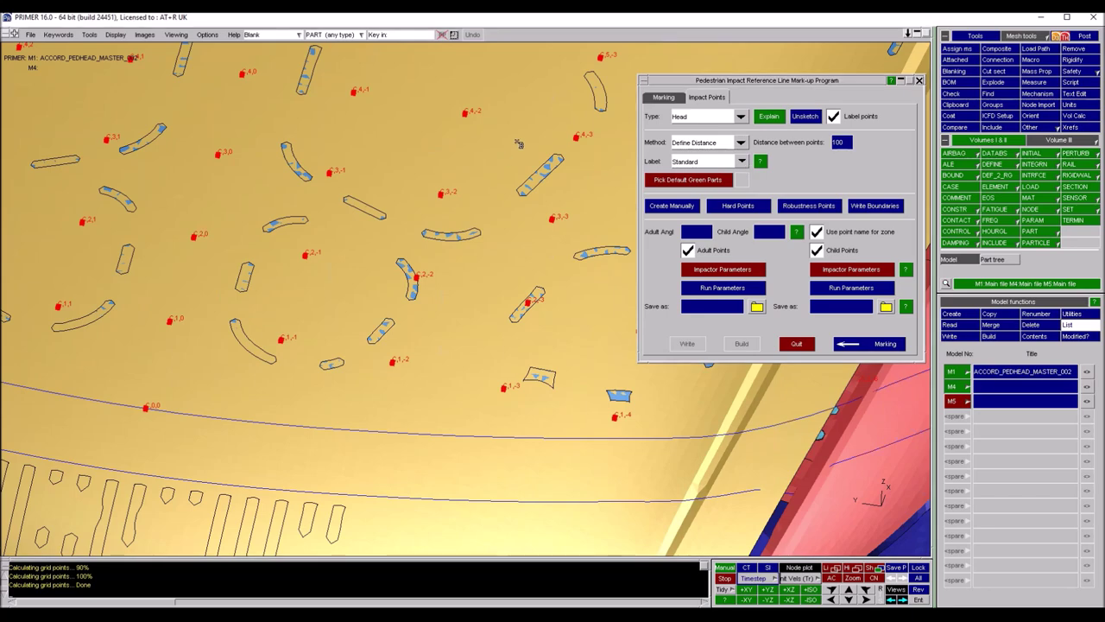
pyautogui.scroll(-6, 412, 219)
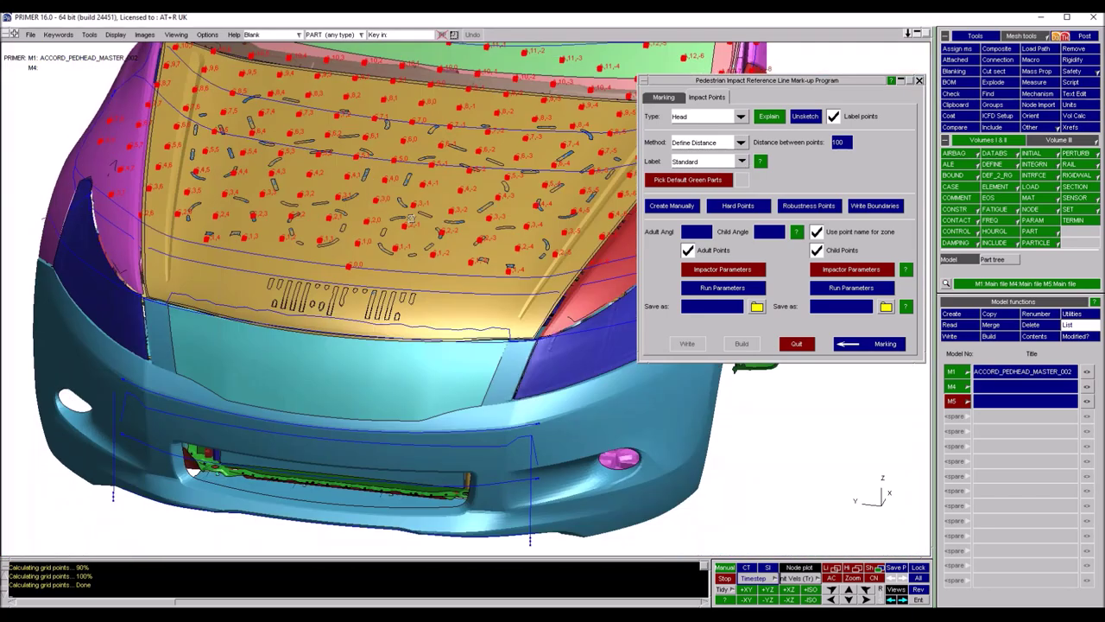
pyautogui.keyDown('shift'); pyautogui.moveTo(412, 220); pyautogui.dragTo(321, 269, button='middle'); pyautogui.keyUp('shift')
# Set the windscreen glass as the default green part for head impact points and inspect the points on it
pyautogui.click(701, 181)
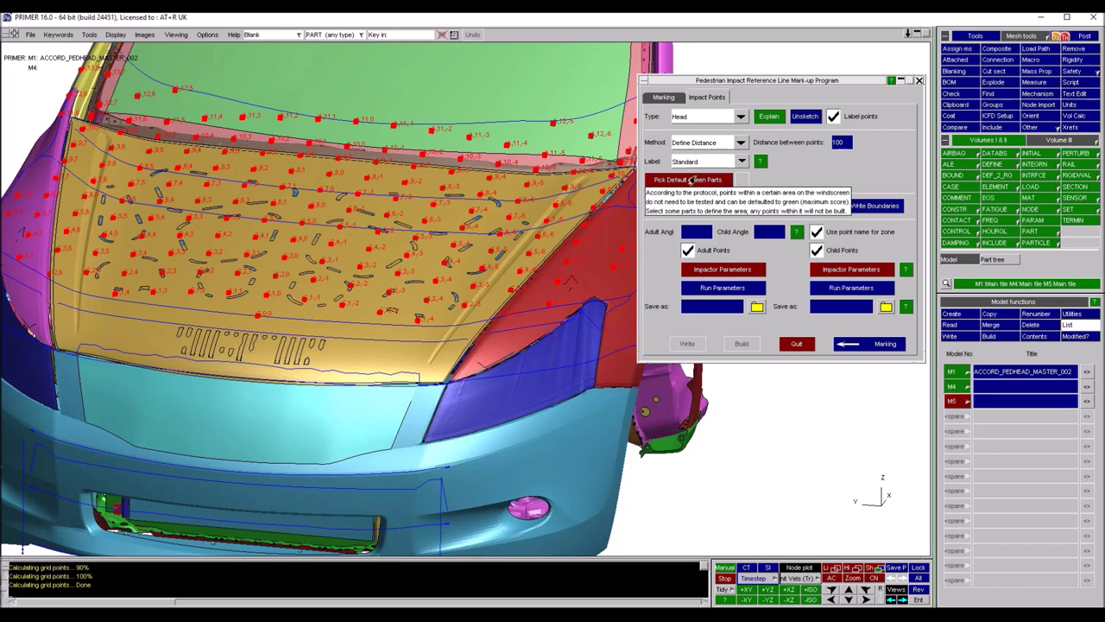
pyautogui.keyDown('shift'); pyautogui.moveTo(481, 177); pyautogui.dragTo(441, 295, button='middle'); pyautogui.keyUp('shift')
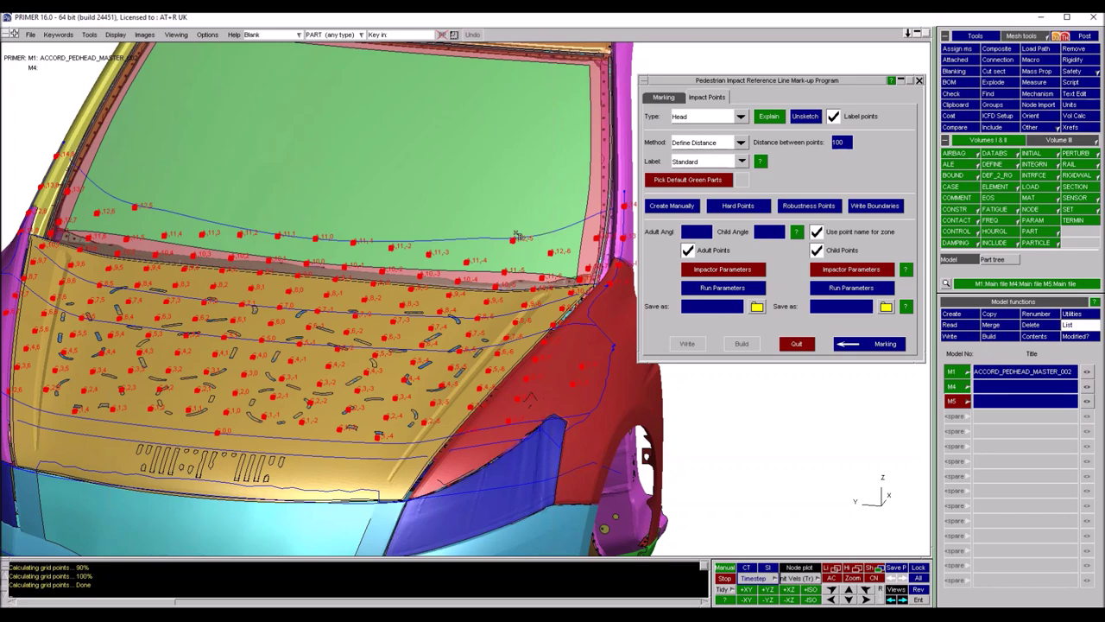
pyautogui.click(688, 180)
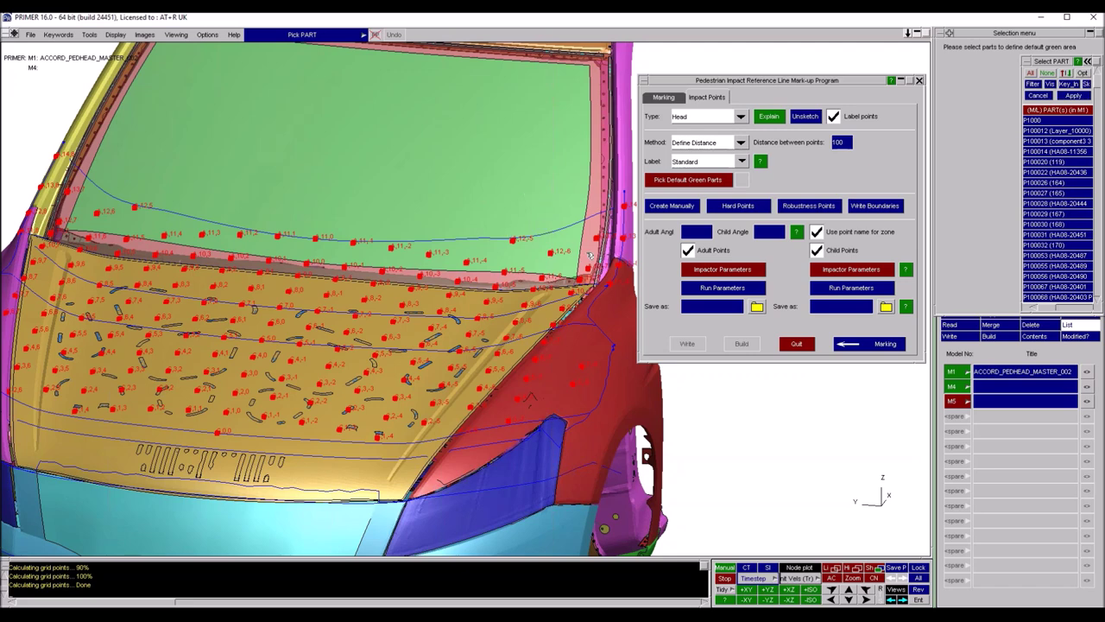
pyautogui.click(559, 199)
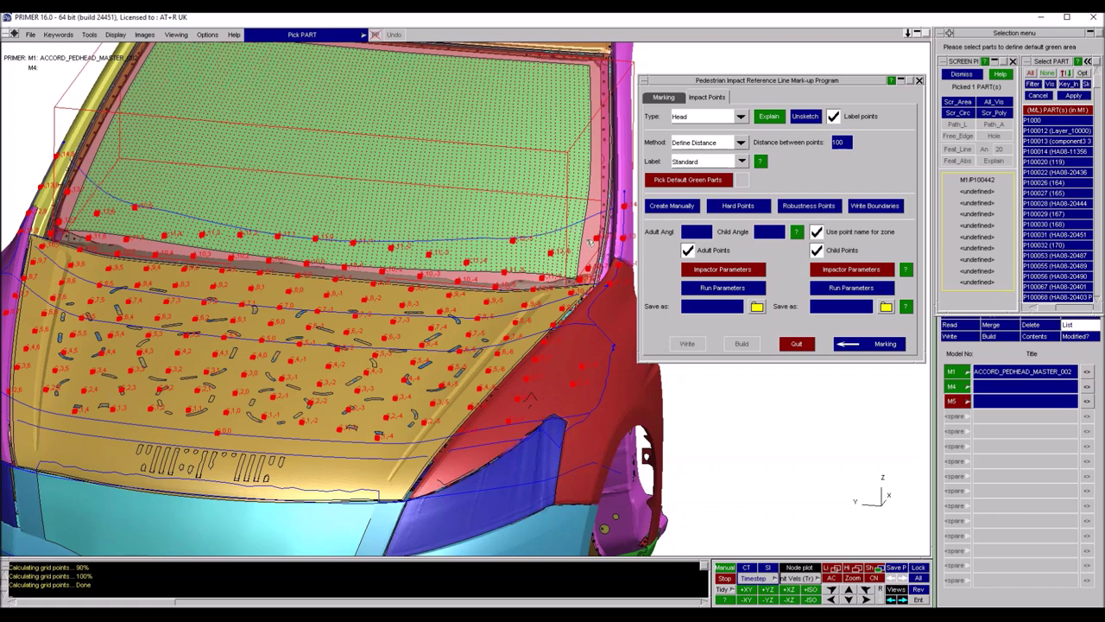
pyautogui.click(1072, 96)
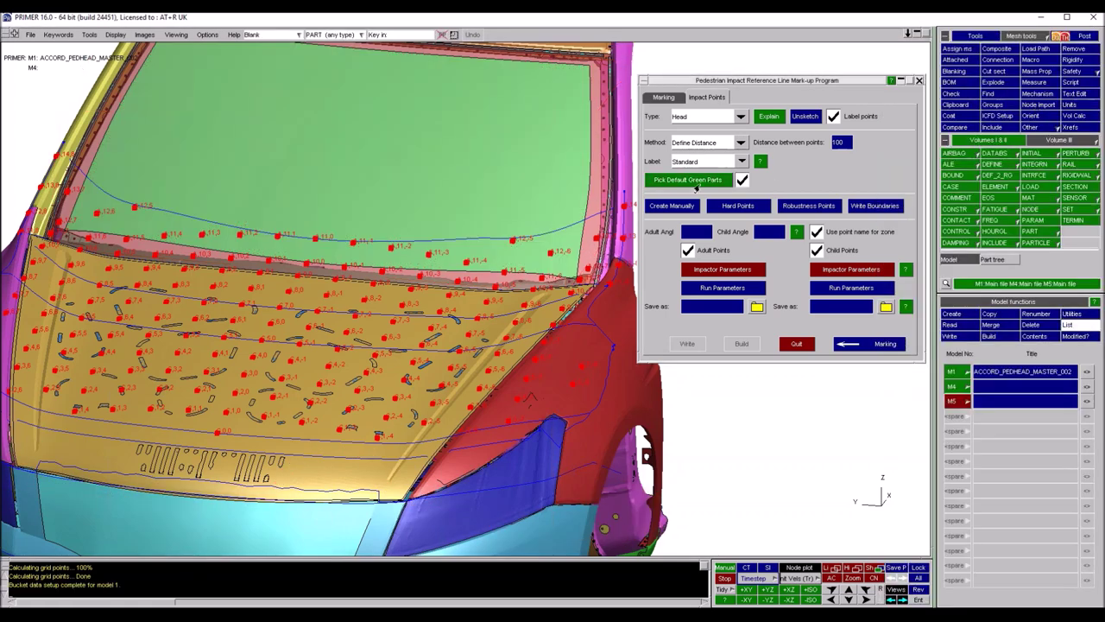
pyautogui.keyDown('shift'); pyautogui.moveTo(387, 276); pyautogui.dragTo(366, 231); pyautogui.keyUp('shift')
pyautogui.scroll(3, 366, 231)
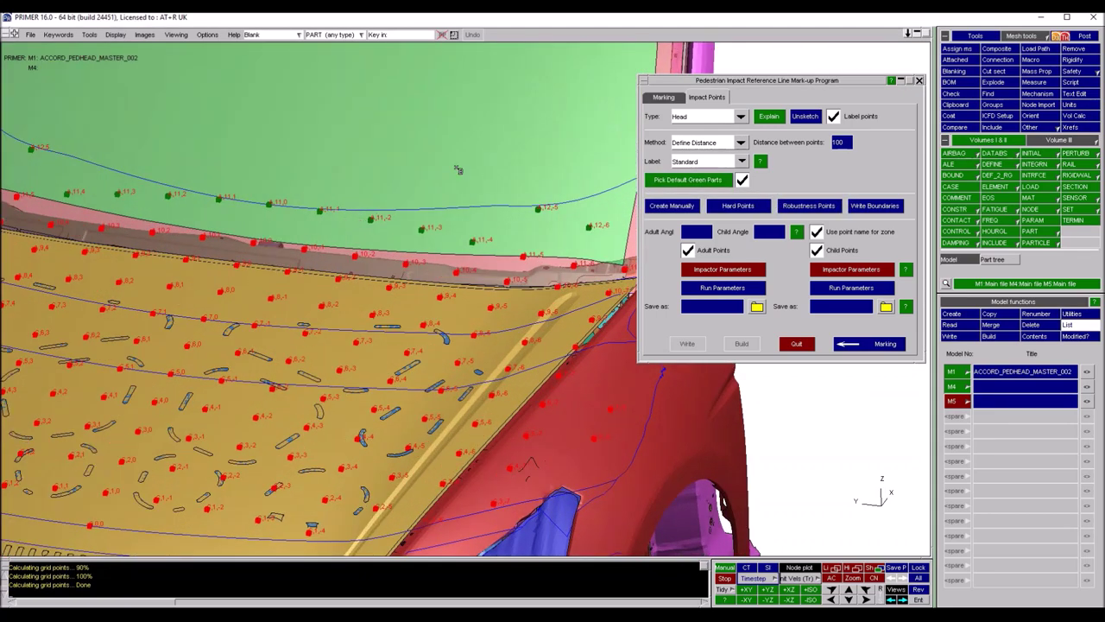
pyautogui.scroll(-5, 460, 170)
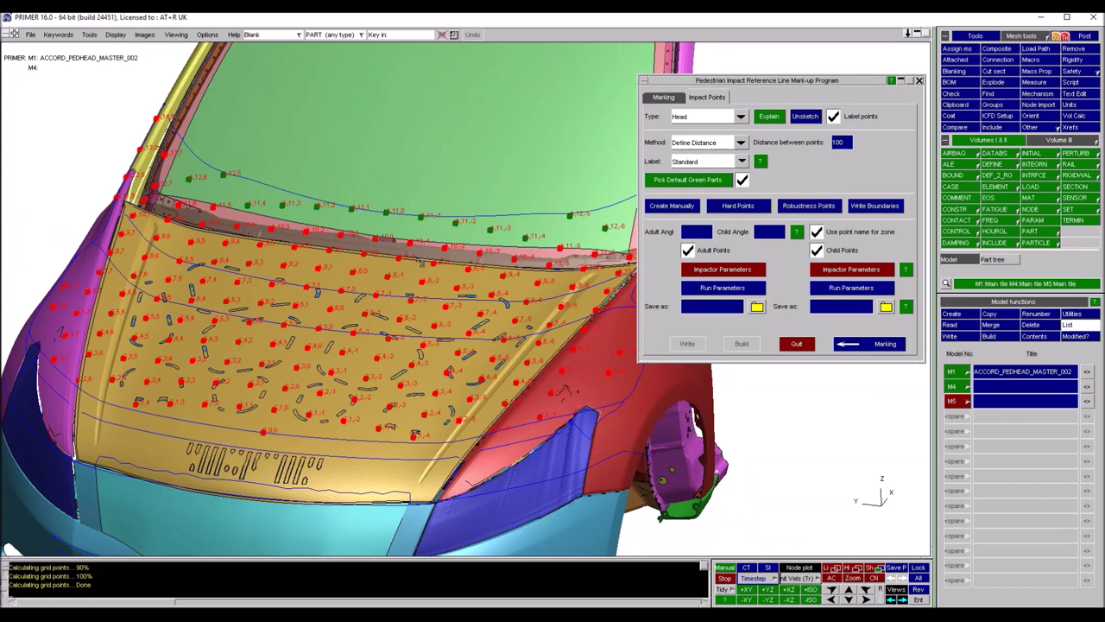
# Manually add two head impact points near the bonnet's front edge, at about X 372, Y 192, Z 856 and X 354, Y -139, Z 856
pyautogui.keyDown('shift'); pyautogui.moveTo(422, 263); pyautogui.dragTo(385, 238, button='middle'); pyautogui.keyUp('shift')
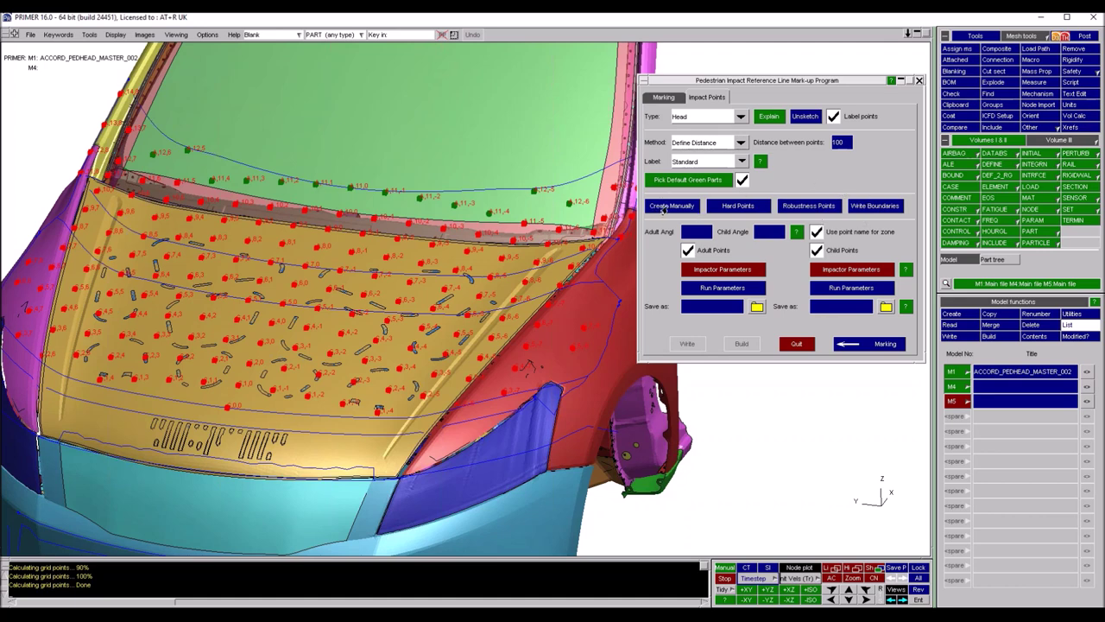
pyautogui.keyDown('shift'); pyautogui.moveTo(318, 280); pyautogui.dragTo(388, 252, button='middle'); pyautogui.keyUp('shift')
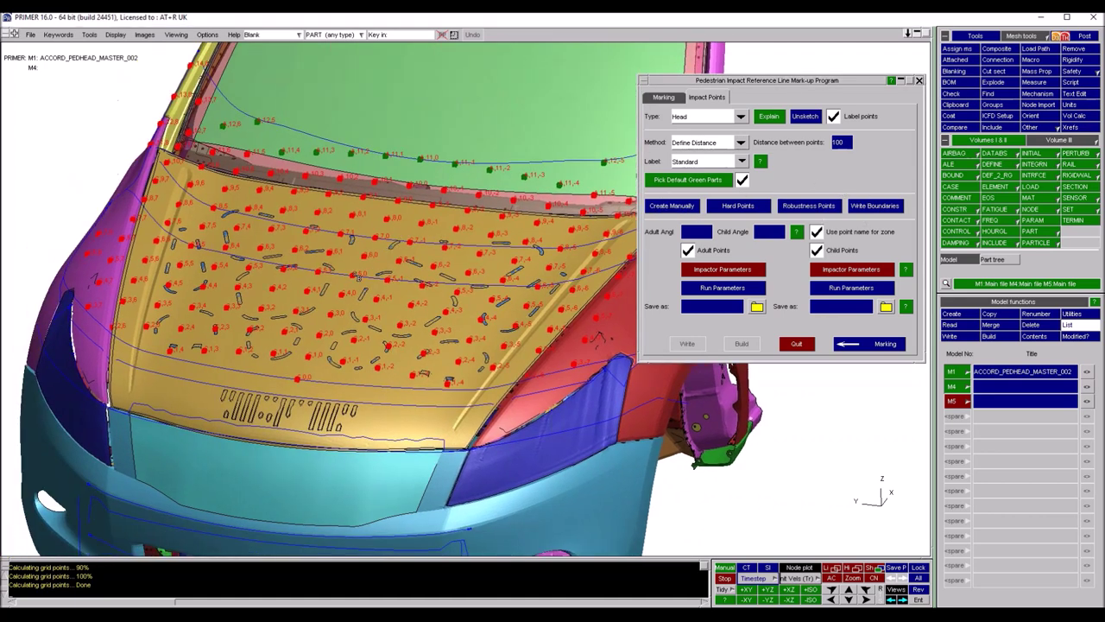
pyautogui.click(670, 209)
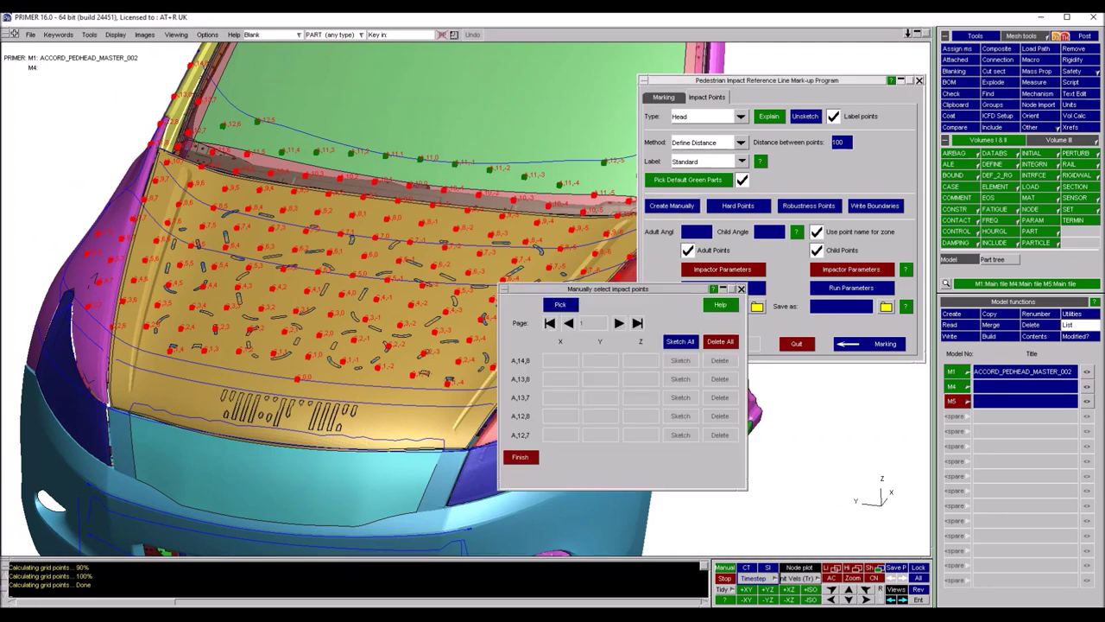
pyautogui.keyDown('shift'); pyautogui.moveTo(259, 411); pyautogui.dragTo(336, 354); pyautogui.keyUp('shift')
pyautogui.click(561, 306)
pyautogui.scroll(5, 385, 257)
pyautogui.click(279, 339)
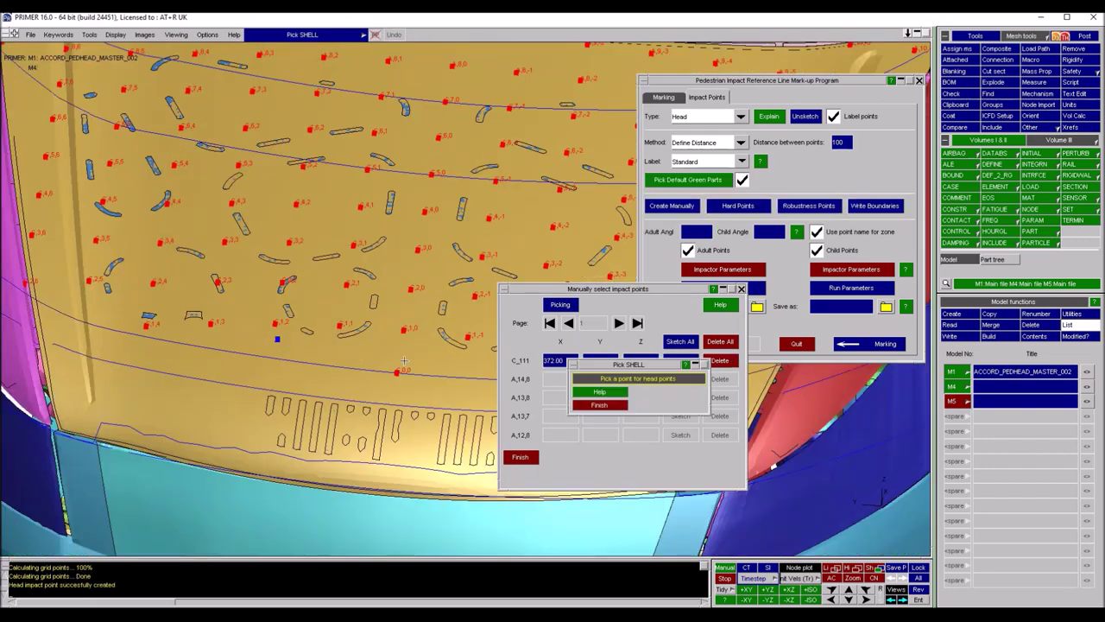
pyautogui.keyDown('shift'); pyautogui.moveTo(478, 361); pyautogui.dragTo(338, 319, button='middle'); pyautogui.keyUp('shift')
pyautogui.click(349, 323)
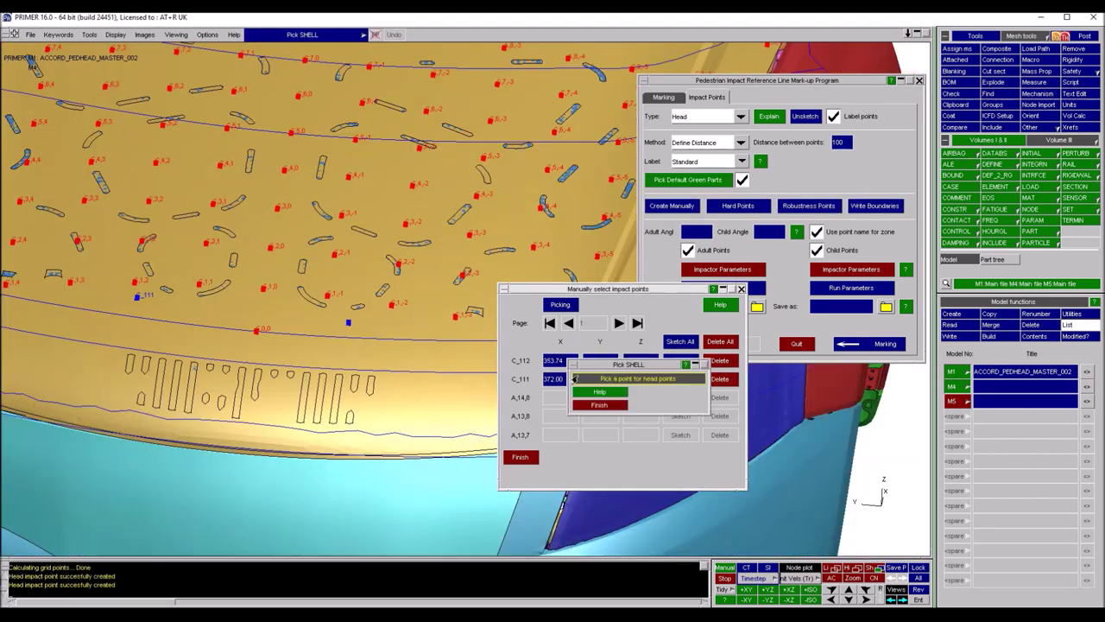
pyautogui.click(600, 405)
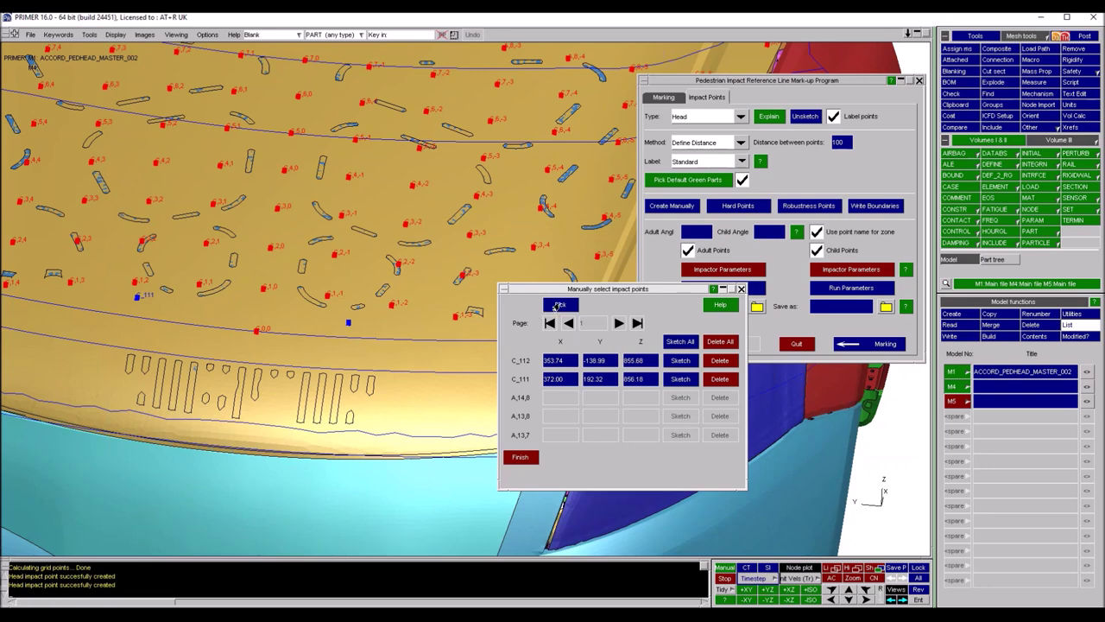
pyautogui.click(519, 456)
pyautogui.scroll(-3, 207, 212)
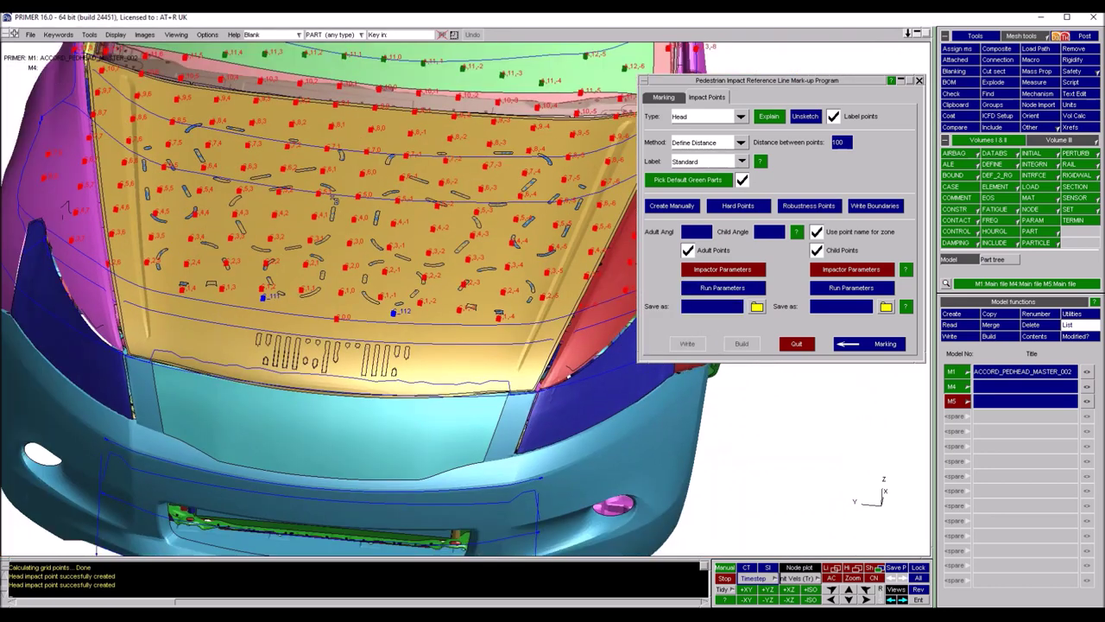
# Unsketch the head impact points so the bare bonnet surface is shown
pyautogui.keyDown('shift'); pyautogui.moveTo(392, 227); pyautogui.dragTo(337, 211, button='middle'); pyautogui.keyUp('shift')
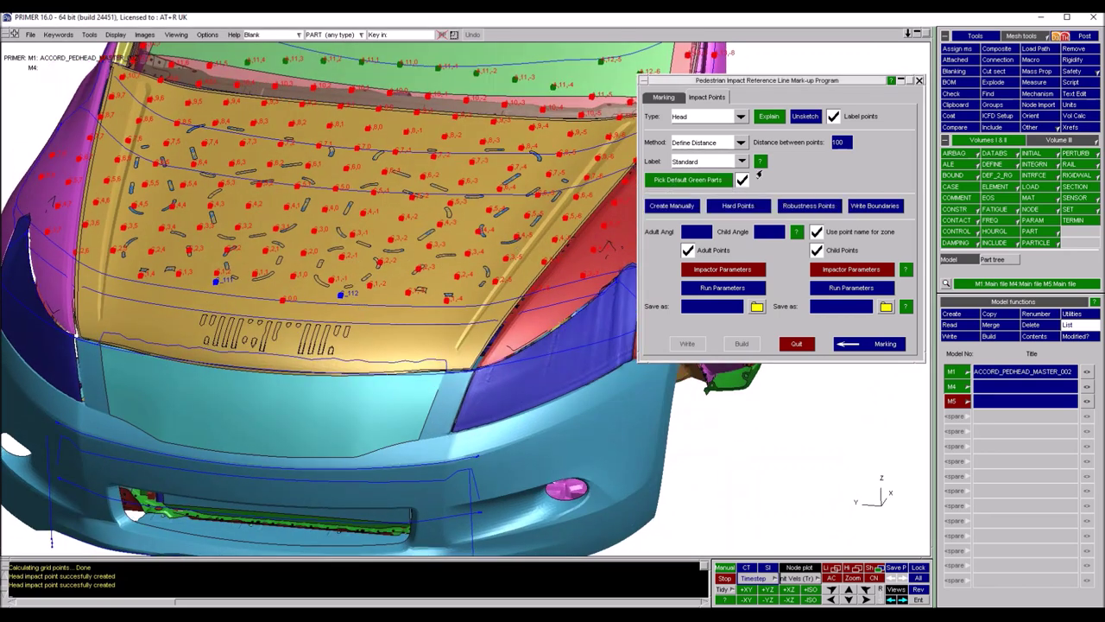
pyautogui.click(804, 116)
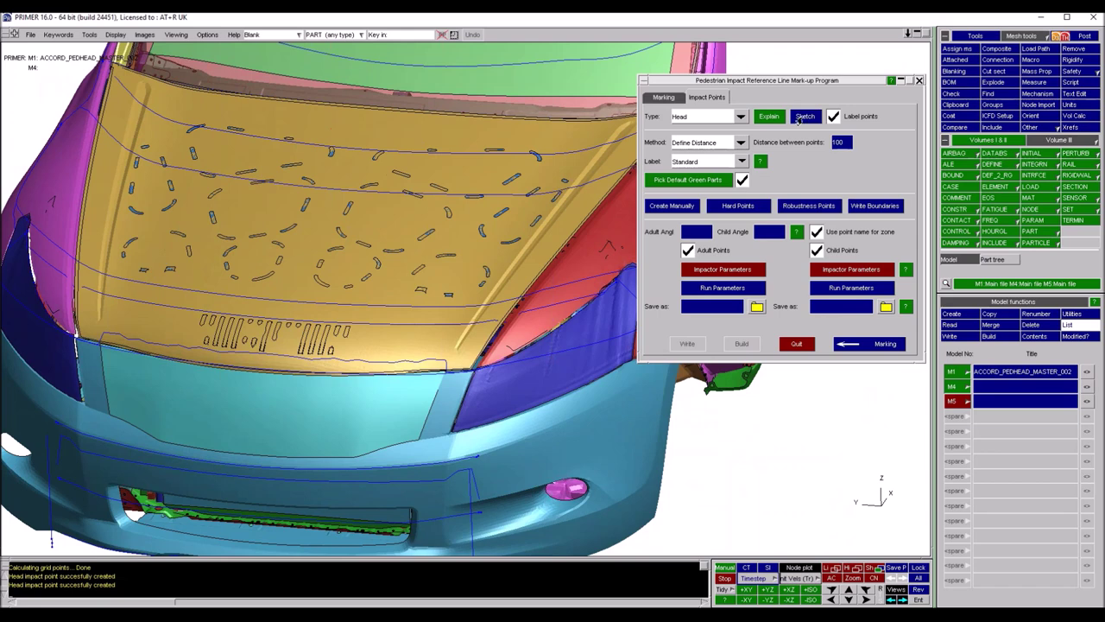
pyautogui.keyDown('shift'); pyautogui.moveTo(429, 211); pyautogui.dragTo(395, 250); pyautogui.keyUp('shift')
pyautogui.keyDown('shift'); pyautogui.moveTo(396, 250); pyautogui.dragTo(439, 244, button='middle'); pyautogui.keyUp('shift')
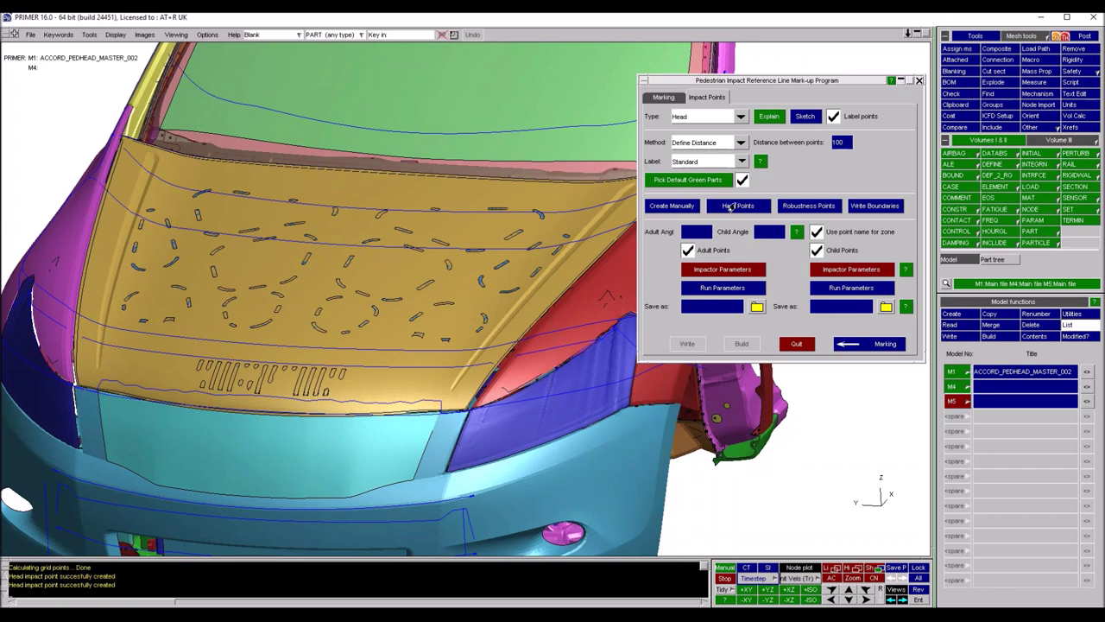
# Blank the bonnet outer panel to look at the structure beneath it, and unblank it again
pyautogui.click(737, 207)
pyautogui.click(428, 283)
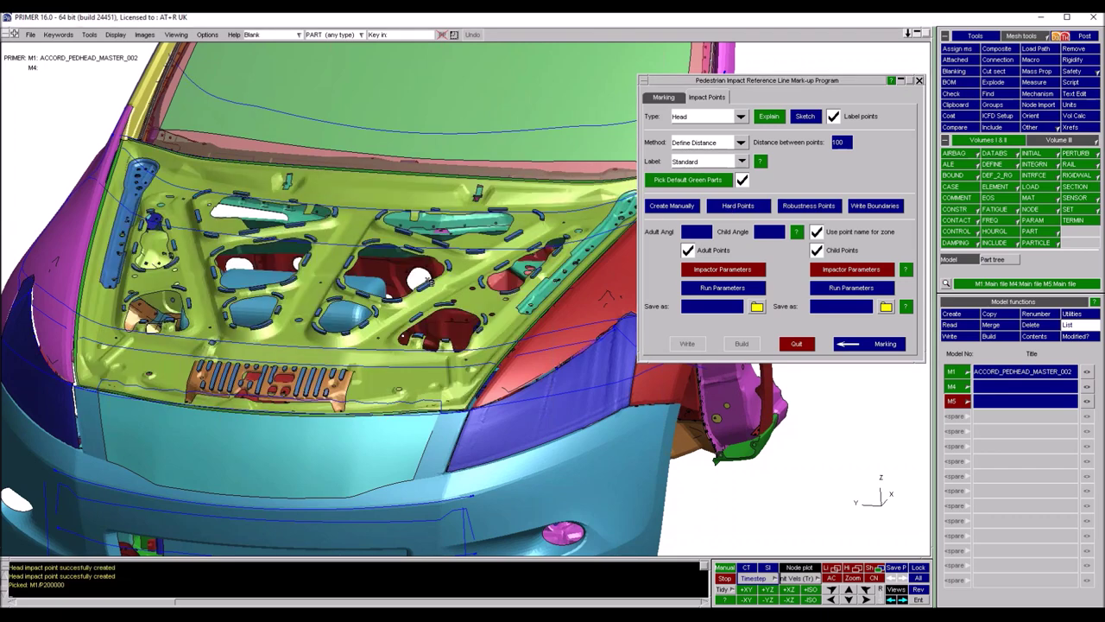
pyautogui.press('u')
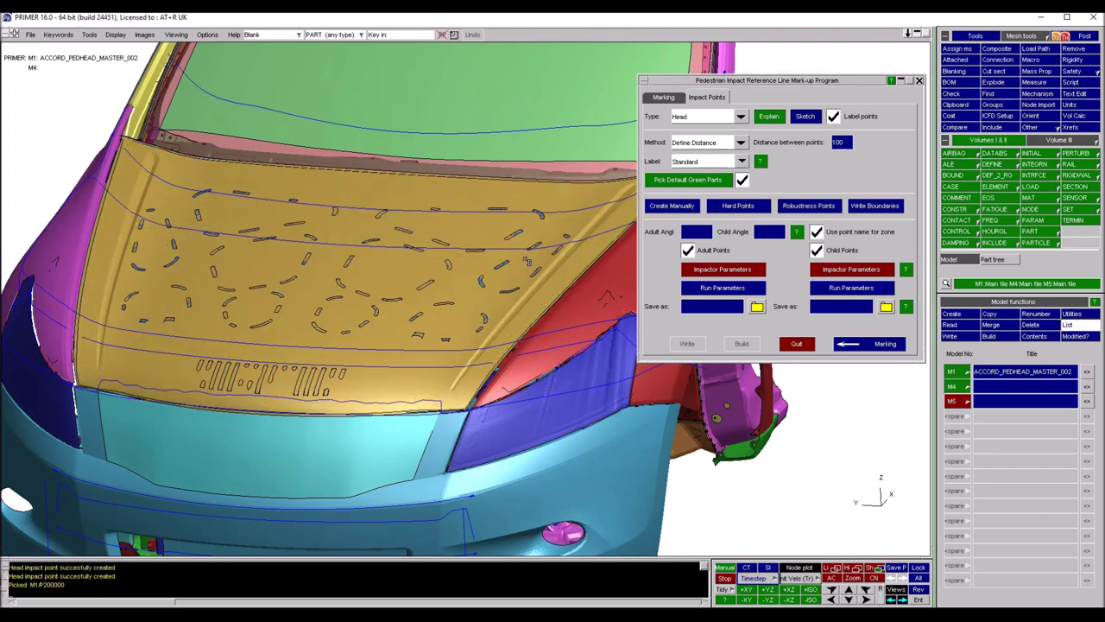
# Open hard point detection and blank the bonnet outer and inner panels to expose the engine bay
pyautogui.click(739, 207)
pyautogui.moveTo(660, 269); pyautogui.dragTo(747, 225)
pyautogui.click(702, 242)
pyautogui.click(429, 281)
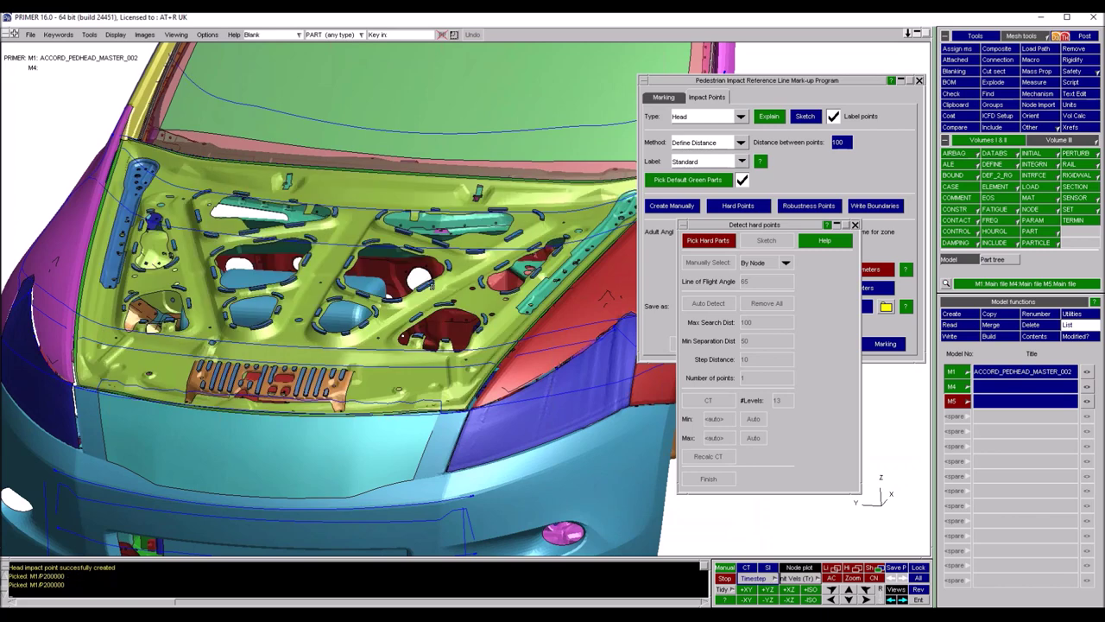
pyautogui.click(304, 380)
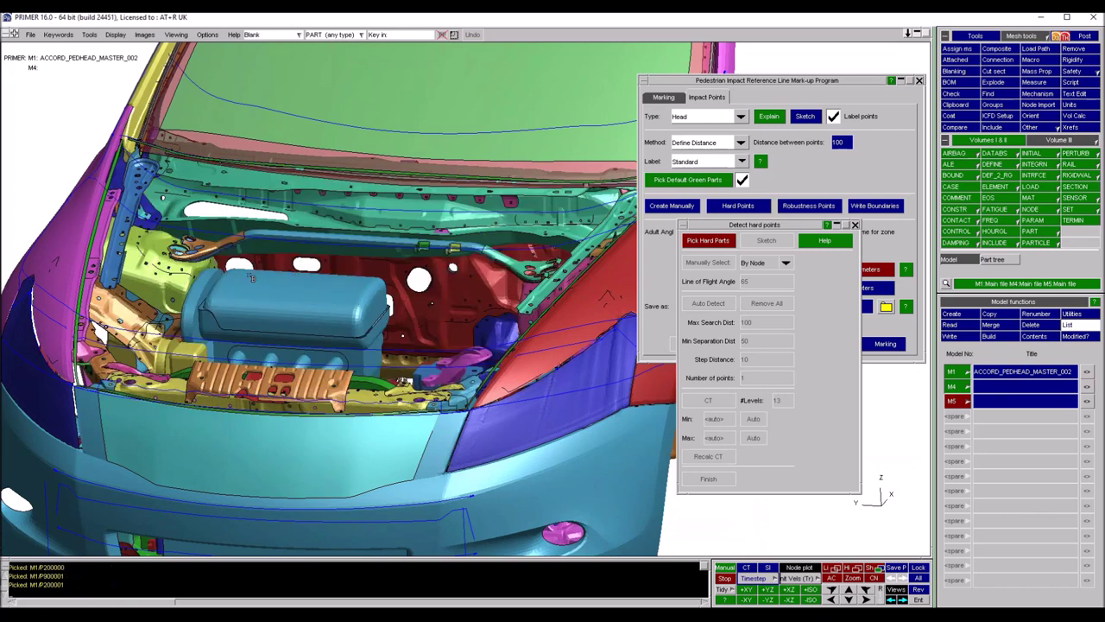
# Choose the two bonnet hinge parts on either side of the engine bay as the hard parts
pyautogui.click(708, 241)
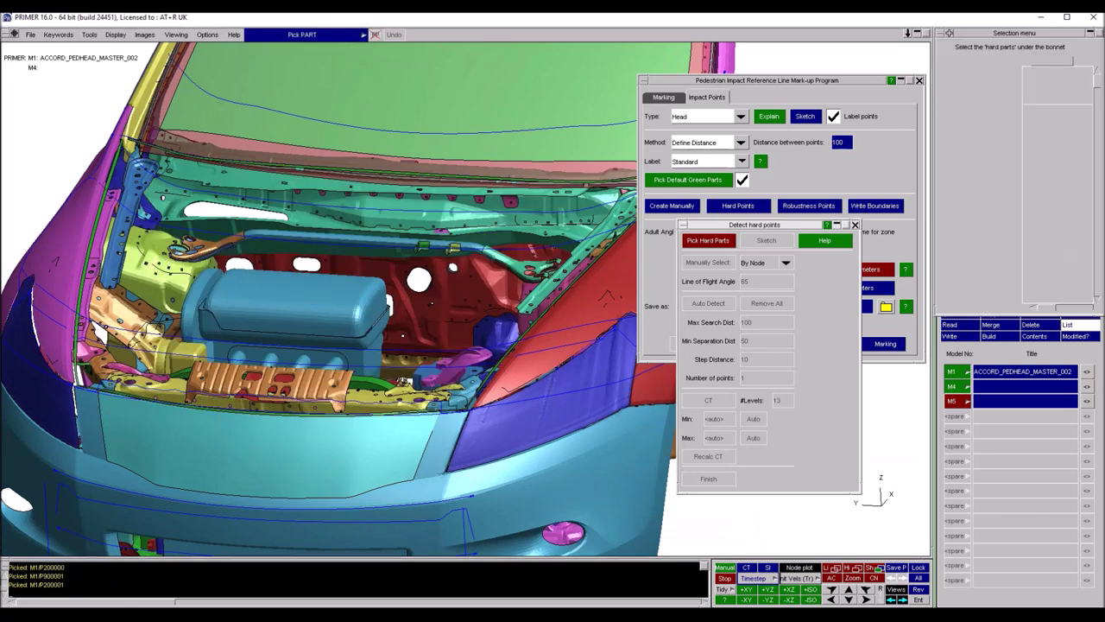
pyautogui.scroll(2, 373, 259)
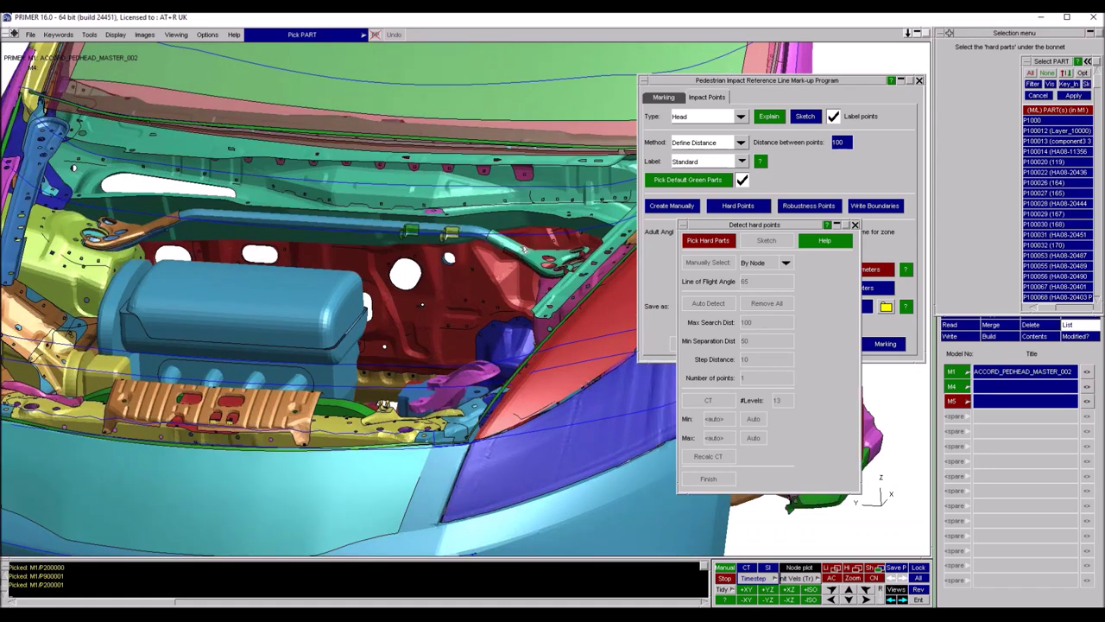
pyautogui.click(521, 249)
pyautogui.click(140, 233)
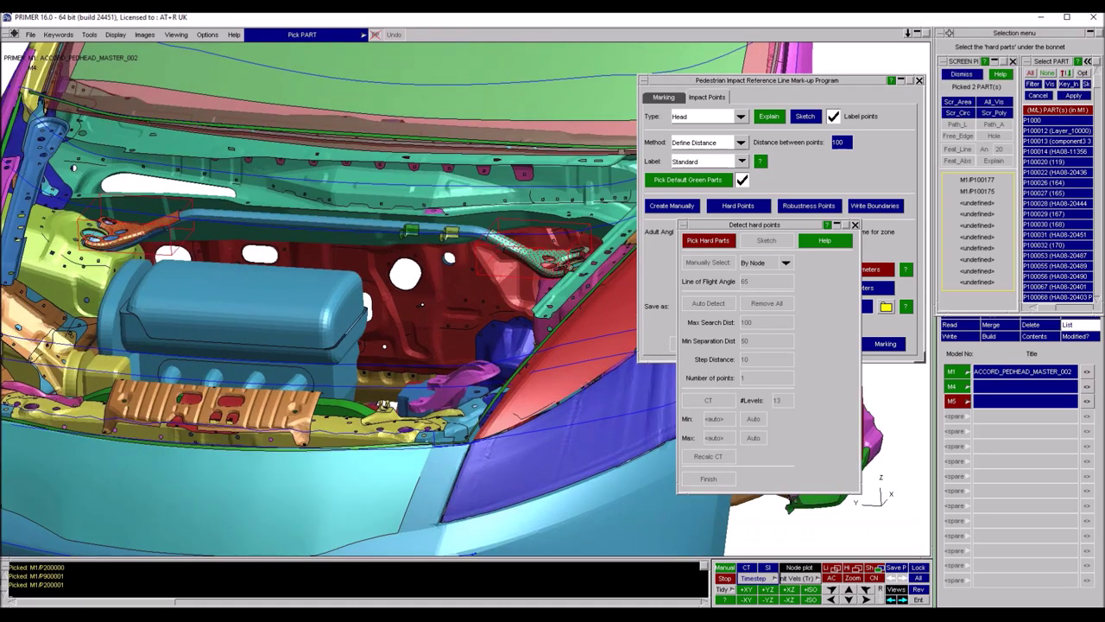
pyautogui.click(1075, 95)
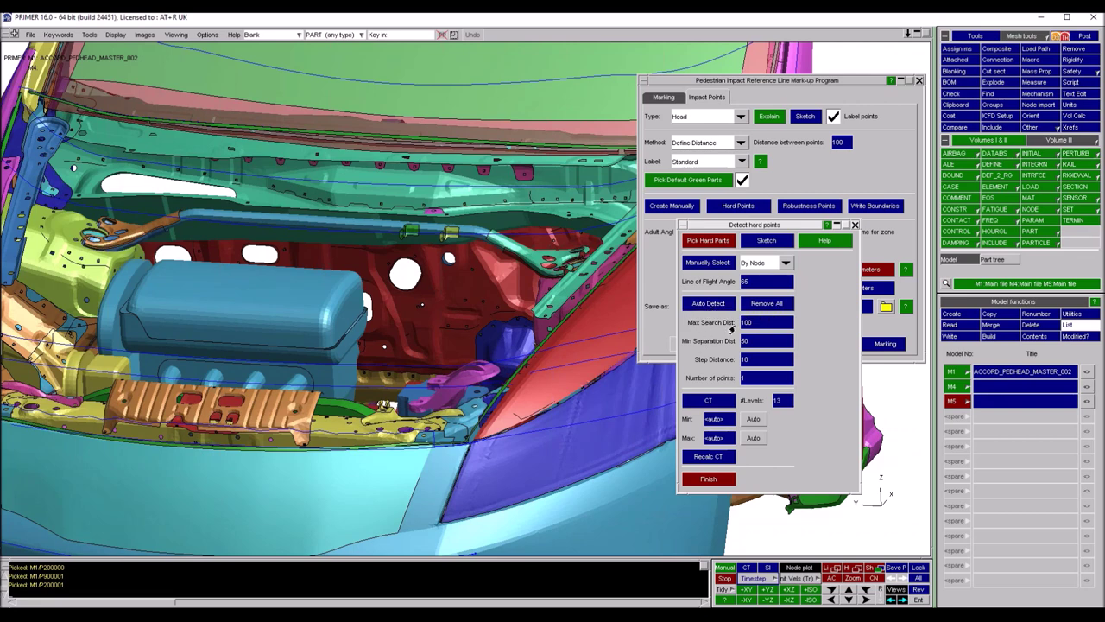
# Set the number of hard points to 2, auto-detect them for the hinges, and unblank the bonnet
pyautogui.click(763, 380)
pyautogui.click(710, 305)
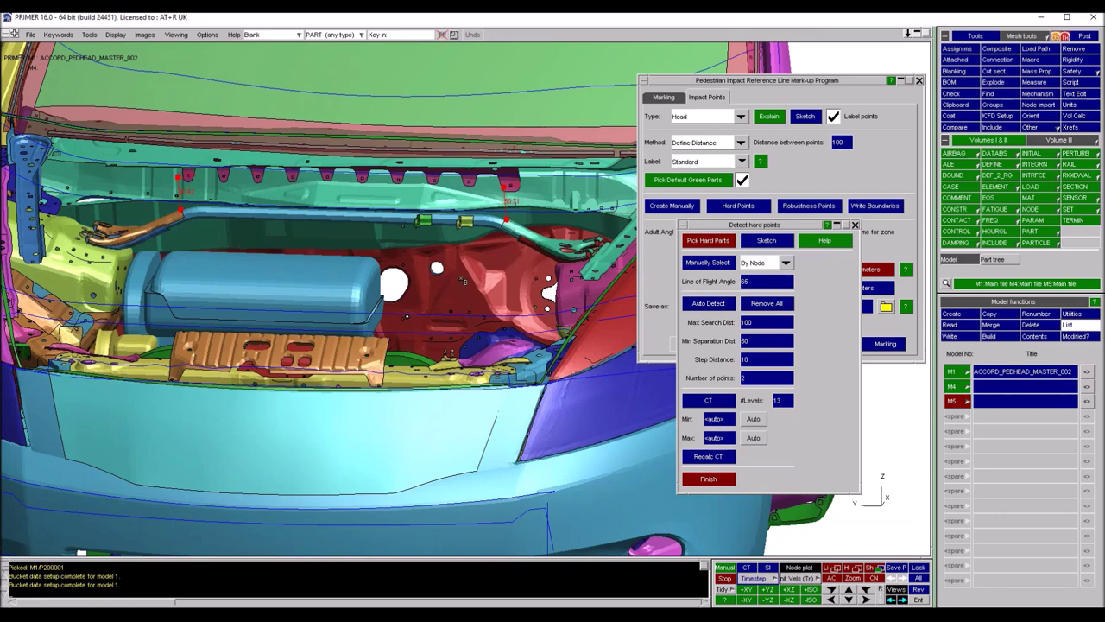
pyautogui.press('u')
# Display a contour plot of the bonnet's distance to the hard parts and examine it around the detected points
pyautogui.click(718, 402)
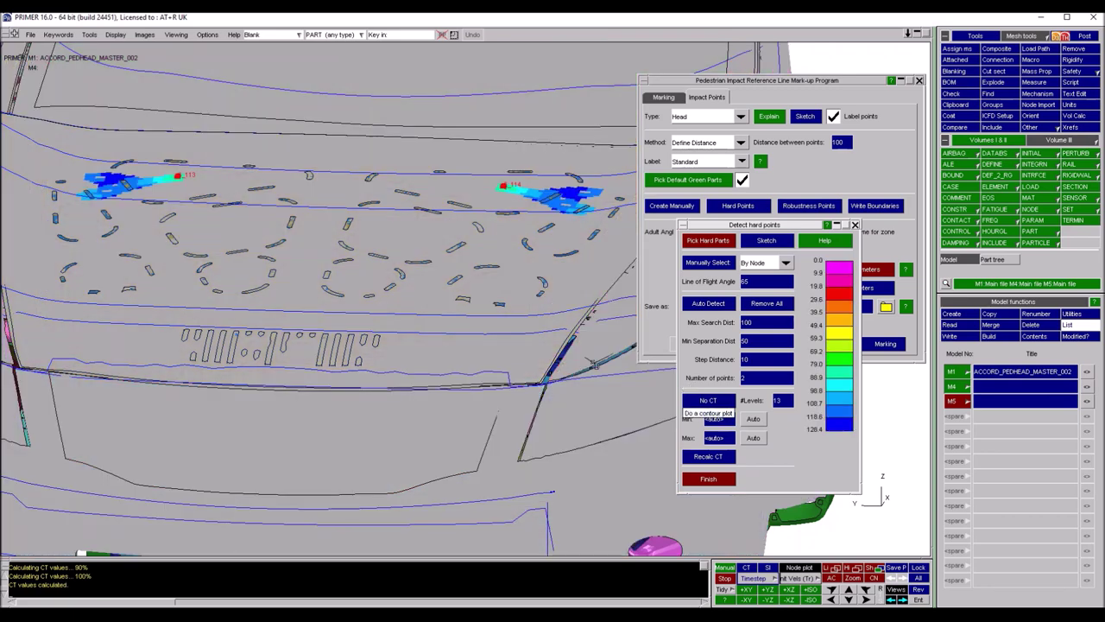
pyautogui.scroll(-4, 260, 354)
pyautogui.keyDown('shift'); pyautogui.moveTo(341, 289); pyautogui.dragTo(310, 327); pyautogui.keyUp('shift')
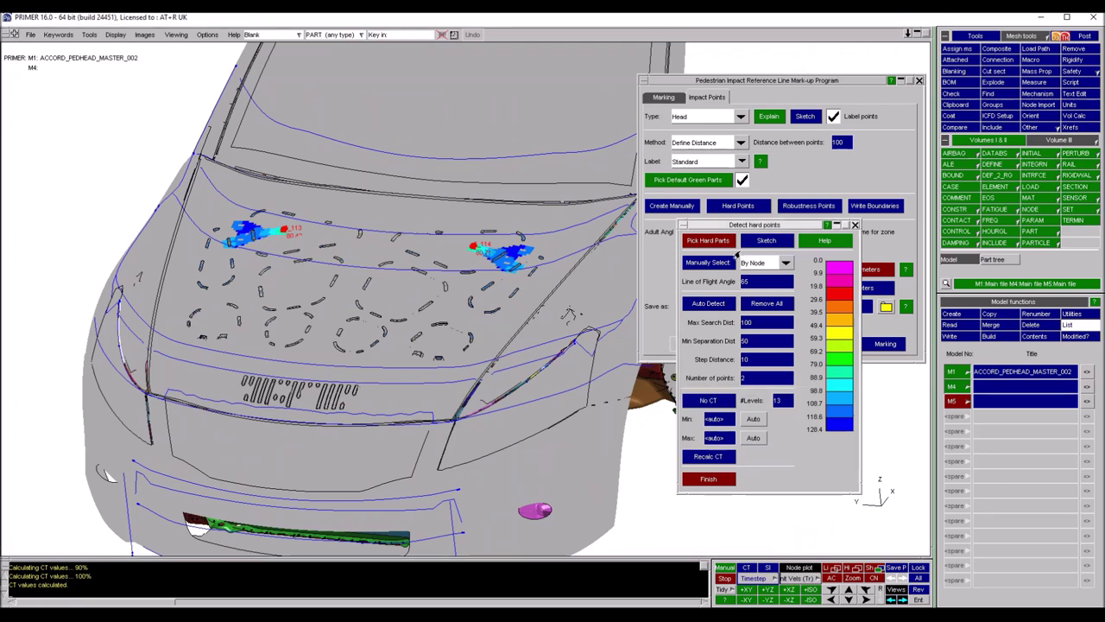
# Finish the hard point detection and sketch all head impact points on the model again
pyautogui.click(710, 479)
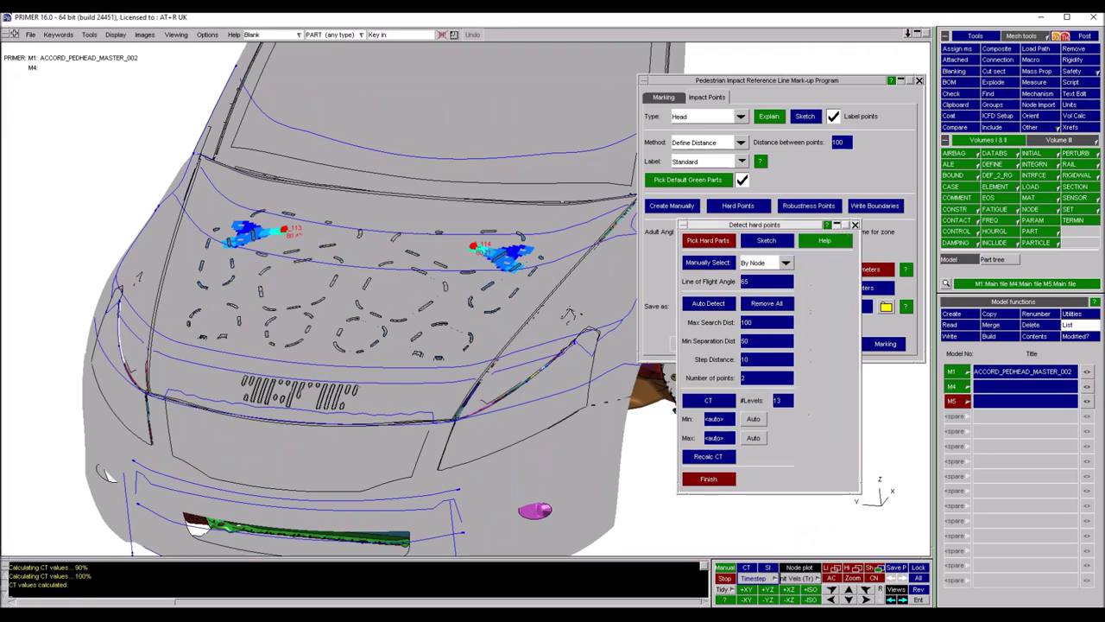
pyautogui.moveTo(354, 317); pyautogui.dragTo(329, 273)
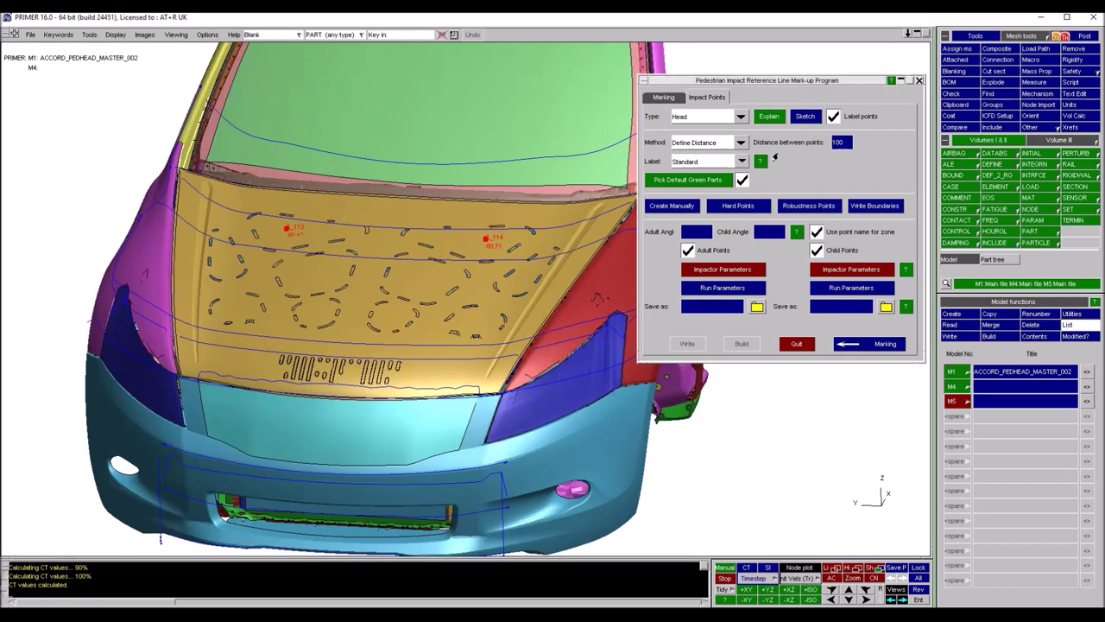
pyautogui.click(803, 116)
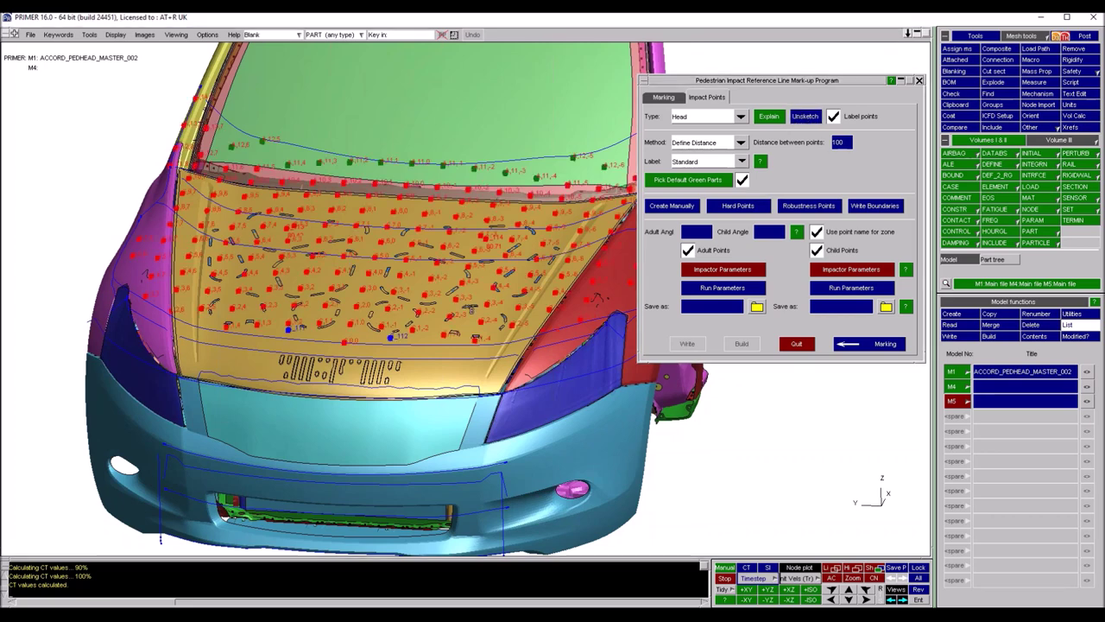
pyautogui.keyDown('shift'); pyautogui.moveTo(387, 338); pyautogui.dragTo(476, 283, button='right'); pyautogui.keyUp('shift')
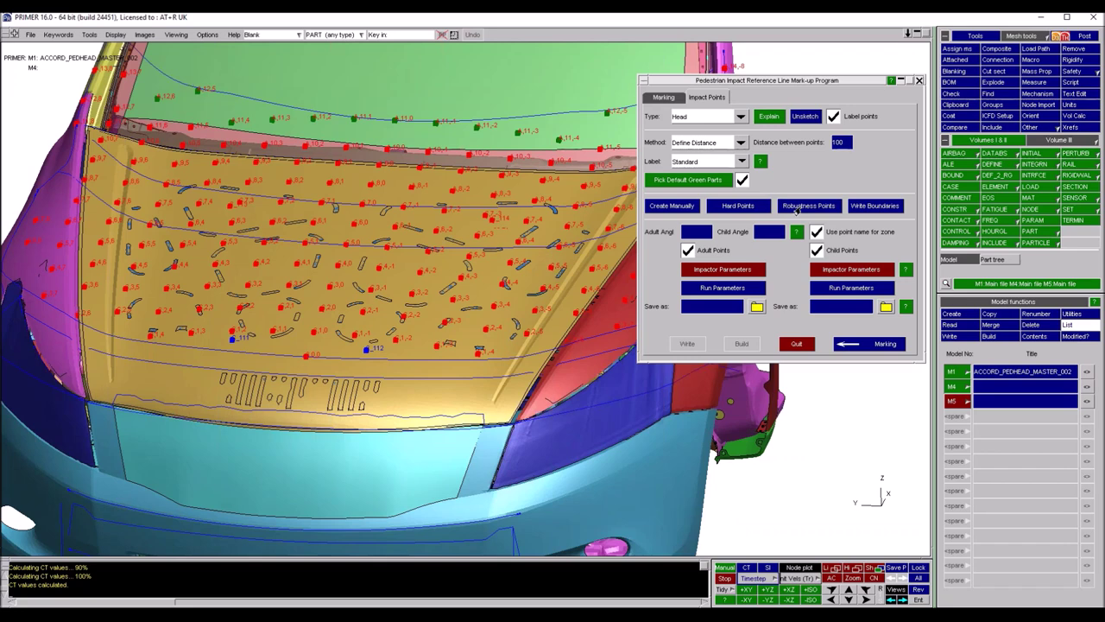
# Create 4 robustness points at radius 10 around each master point, using Manual and Hard master points
pyautogui.click(797, 209)
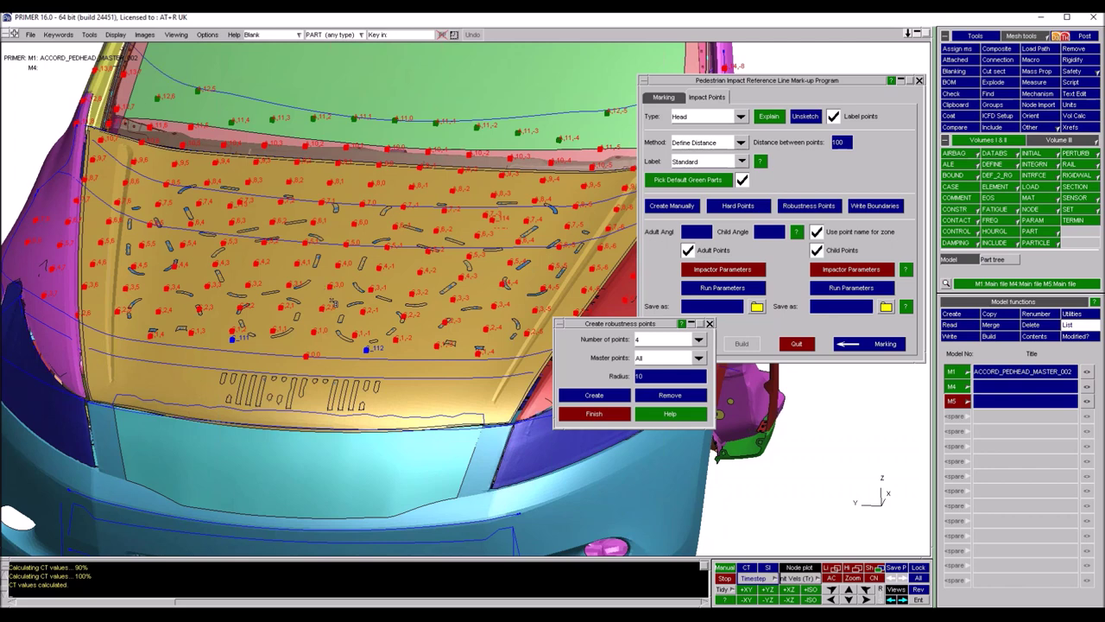
pyautogui.scroll(2, 311, 366)
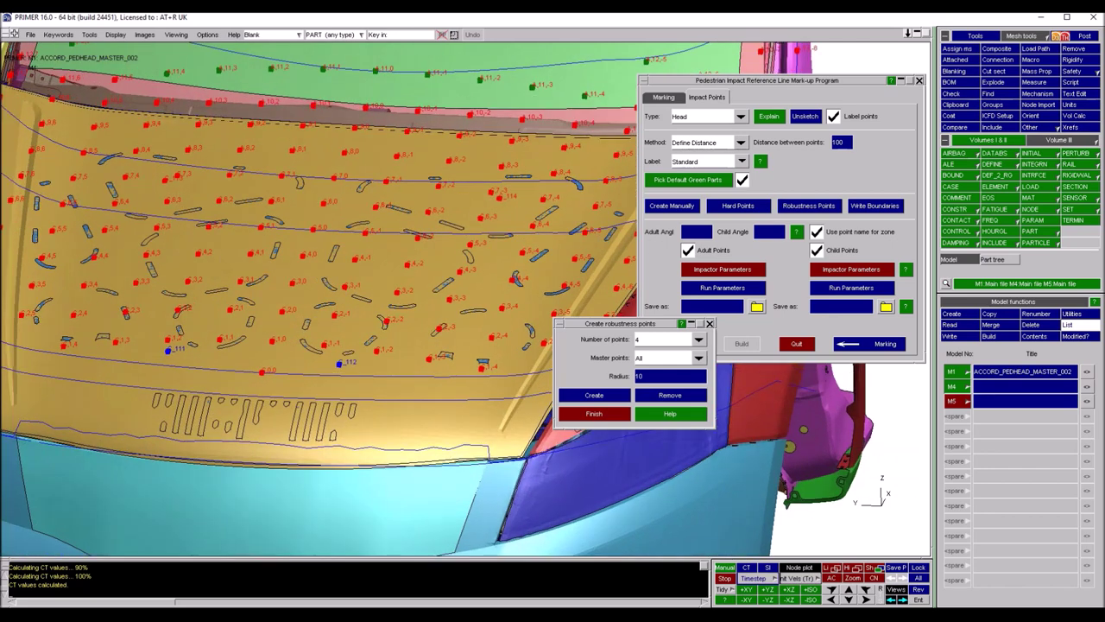
pyautogui.scroll(2, 341, 378)
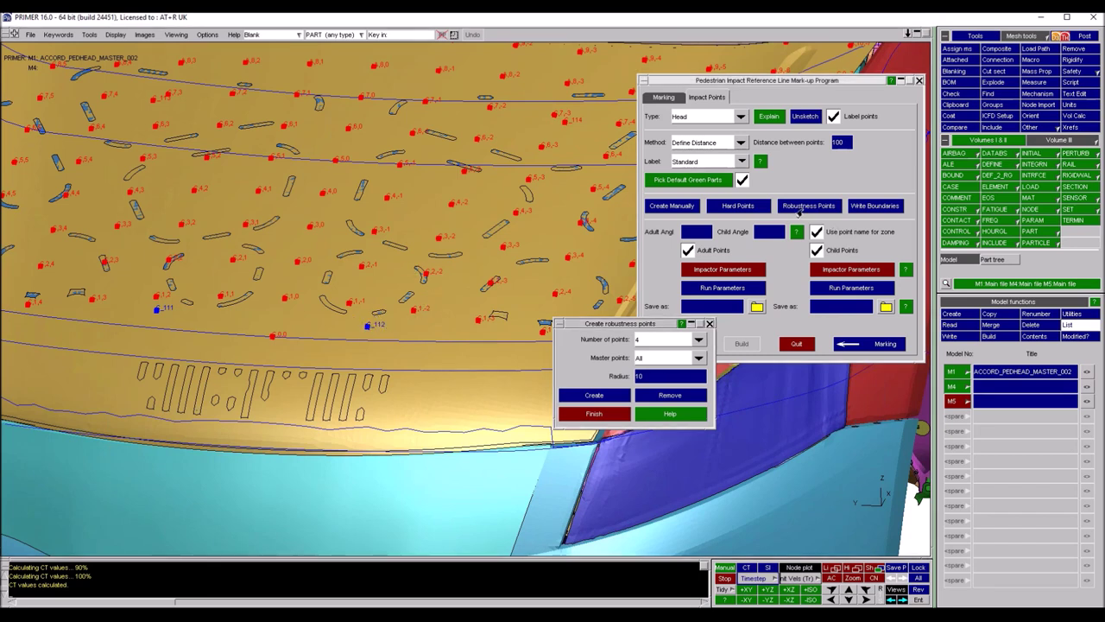
pyautogui.click(650, 341)
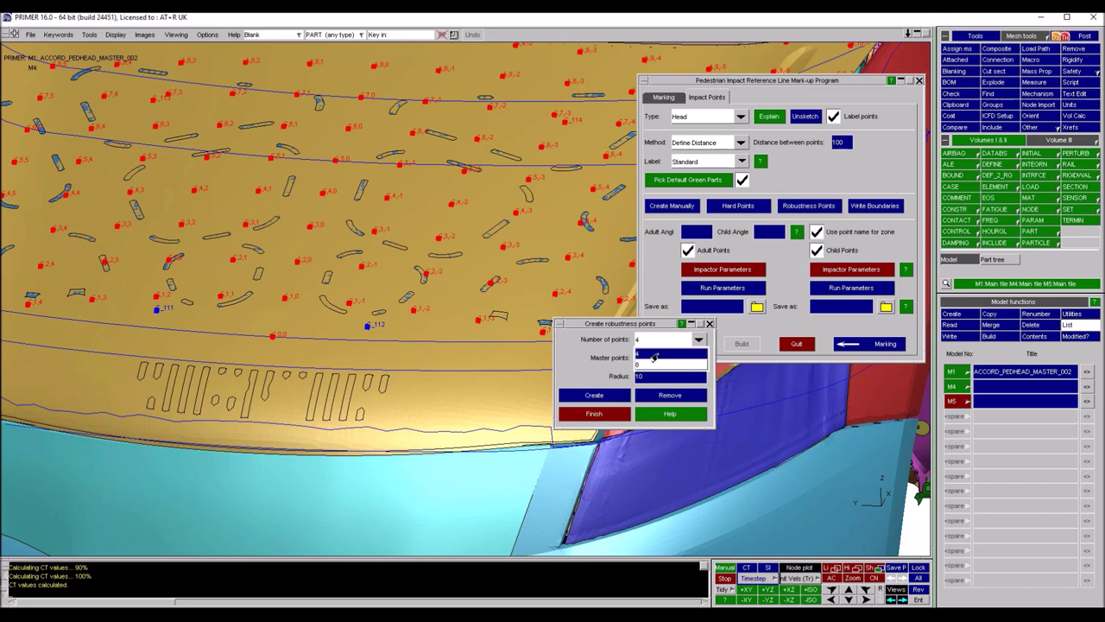
pyautogui.click(649, 354)
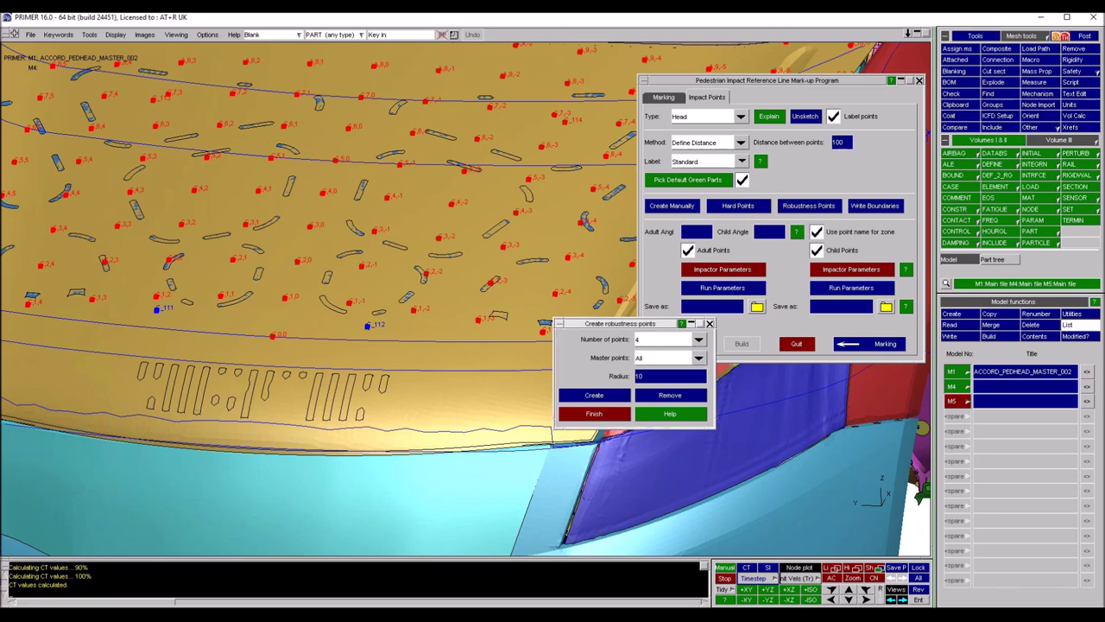
pyautogui.click(661, 359)
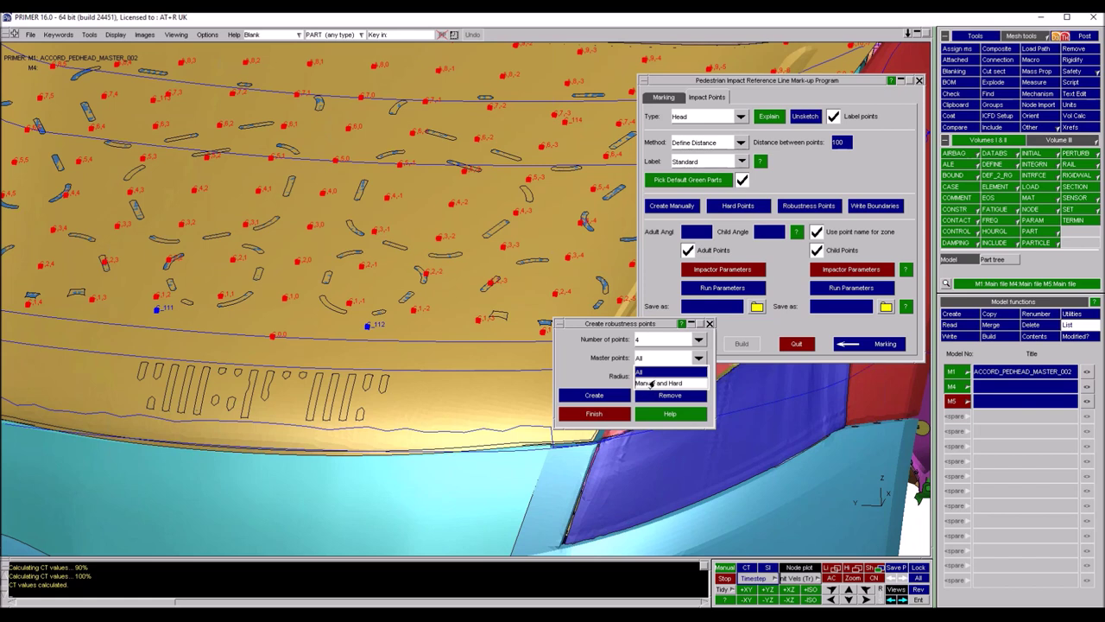
pyautogui.click(655, 384)
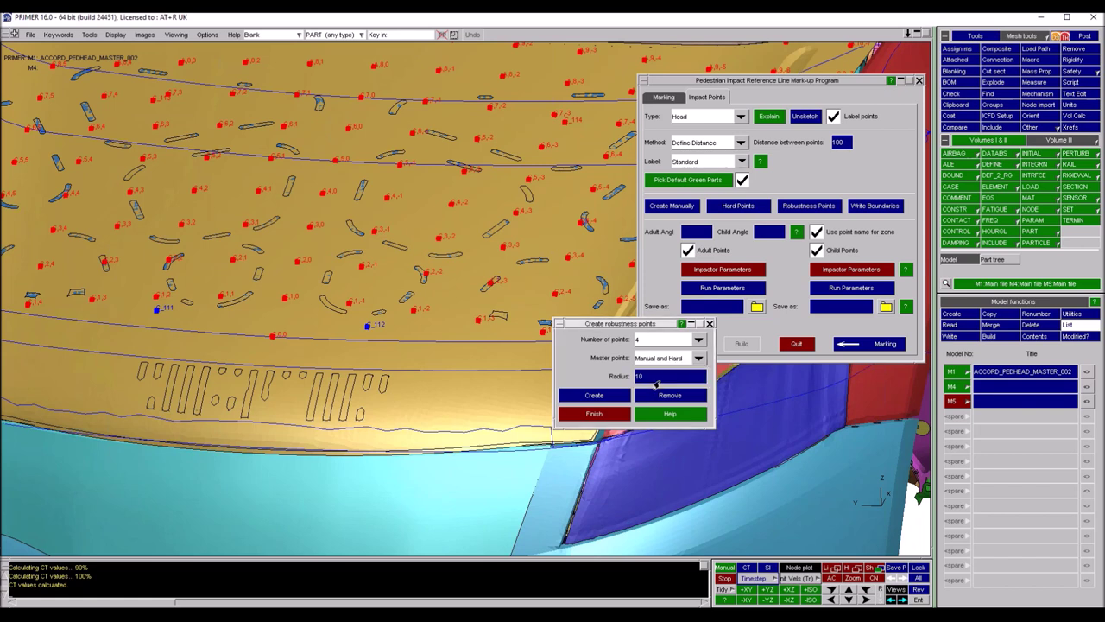
pyautogui.click(592, 397)
# Examine the robustness points around hard point C_114 up close, and finish creating robustness points
pyautogui.keyDown('shift'); pyautogui.moveTo(465, 213); pyautogui.dragTo(445, 285); pyautogui.keyUp('shift')
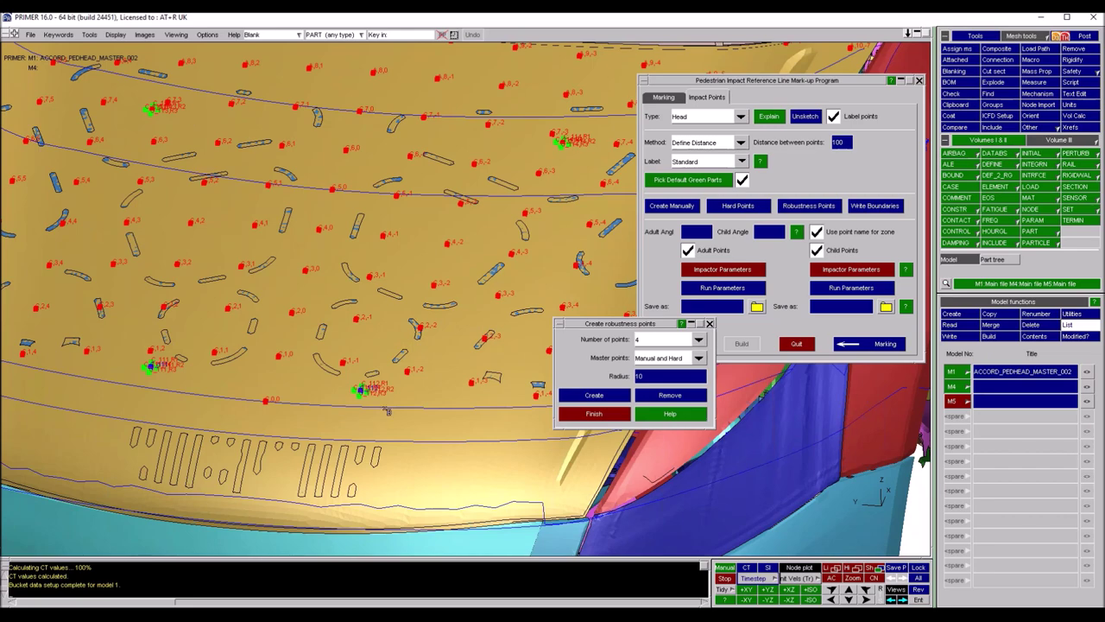
pyautogui.keyDown('shift'); pyautogui.moveTo(537, 158); pyautogui.dragTo(416, 270, button='middle'); pyautogui.keyUp('shift')
pyautogui.scroll(4, 414, 268)
pyautogui.keyDown('shift'); pyautogui.moveTo(344, 300); pyautogui.dragTo(347, 416, button='middle'); pyautogui.keyUp('shift')
pyautogui.scroll(5, 493, 292)
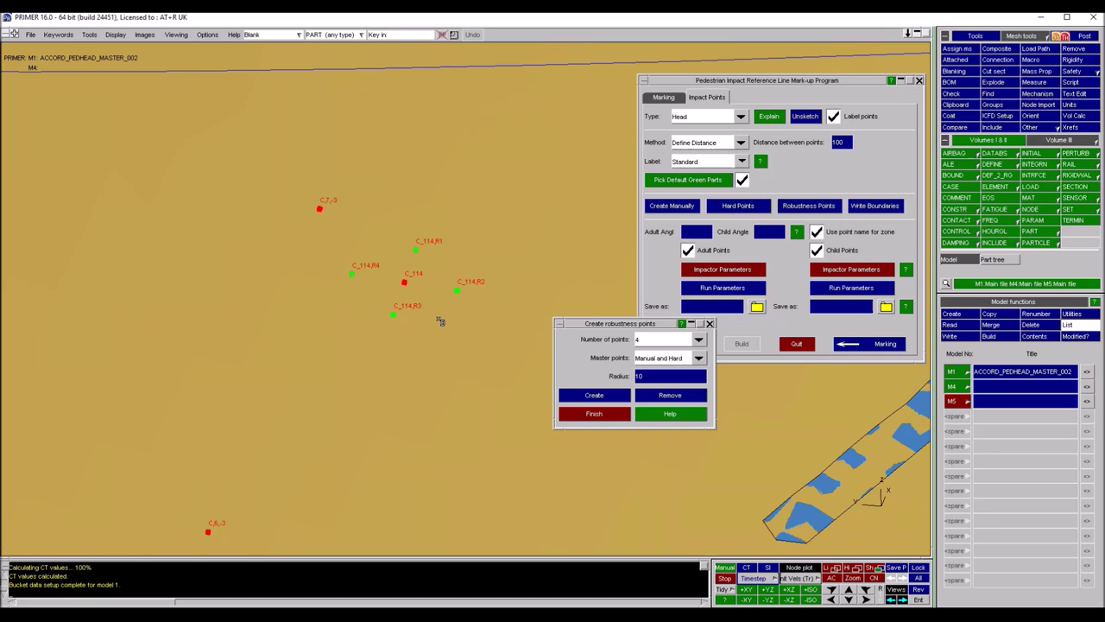
pyautogui.keyDown('shift'); pyautogui.moveTo(499, 181); pyautogui.dragTo(248, 337, button='right'); pyautogui.keyUp('shift')
pyautogui.scroll(-8, 249, 336)
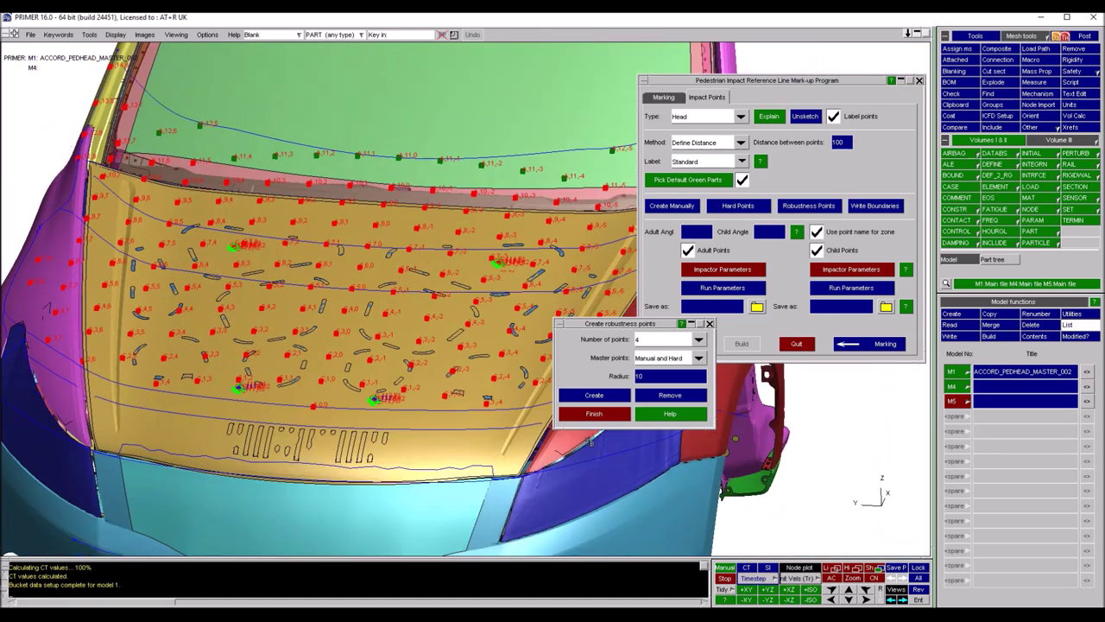
pyautogui.click(595, 415)
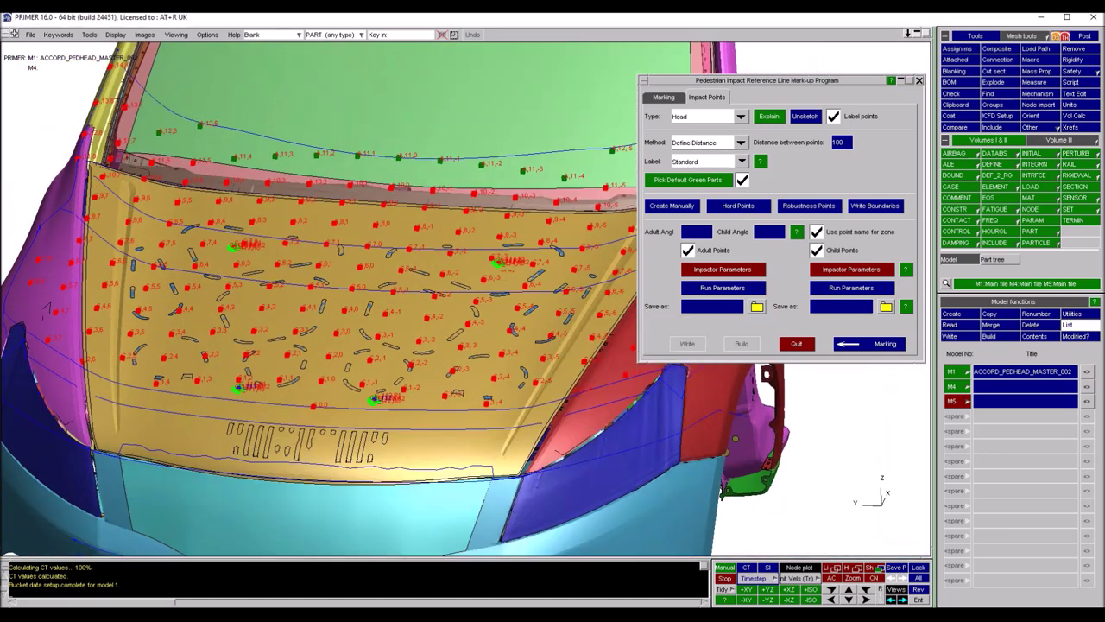
# Open the boundary output settings and check the available file types, keeping Keyword
pyautogui.click(875, 207)
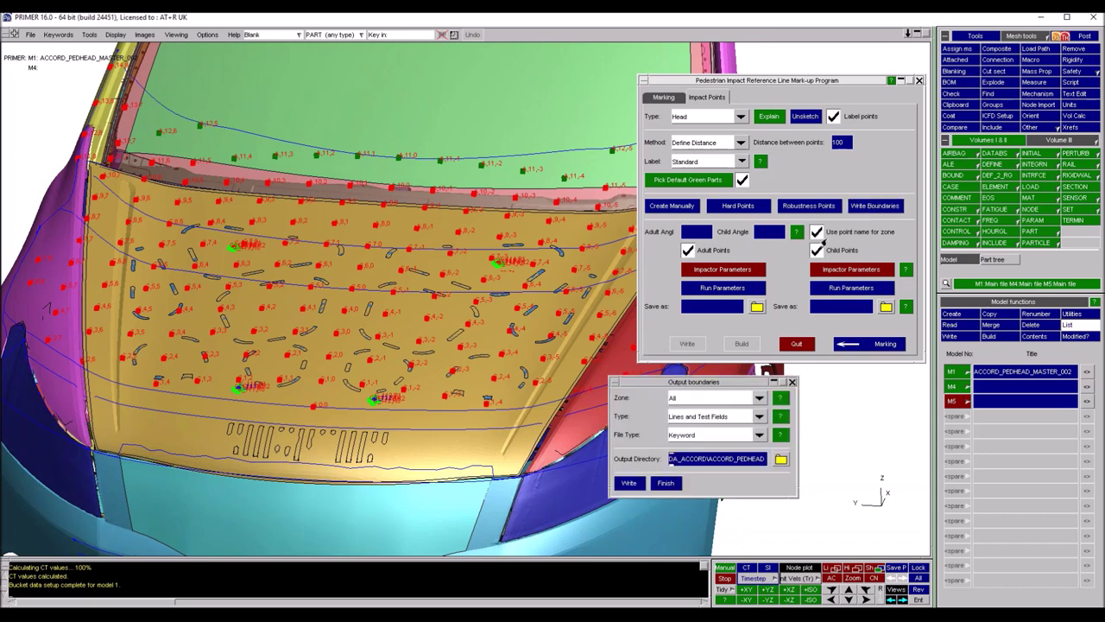
pyautogui.click(695, 438)
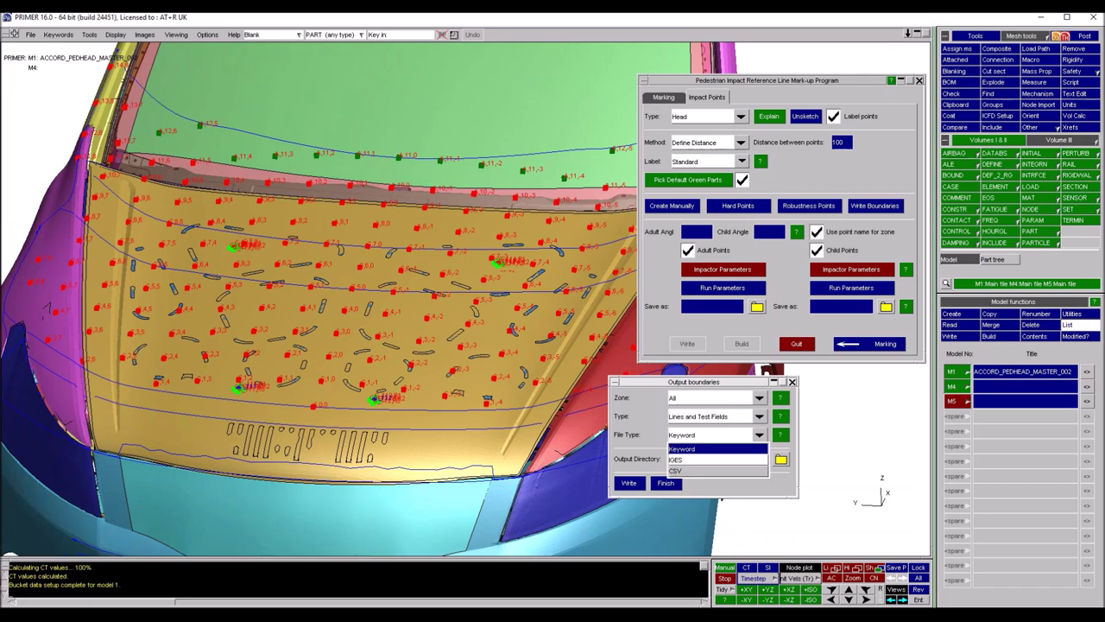
pyautogui.click(693, 477)
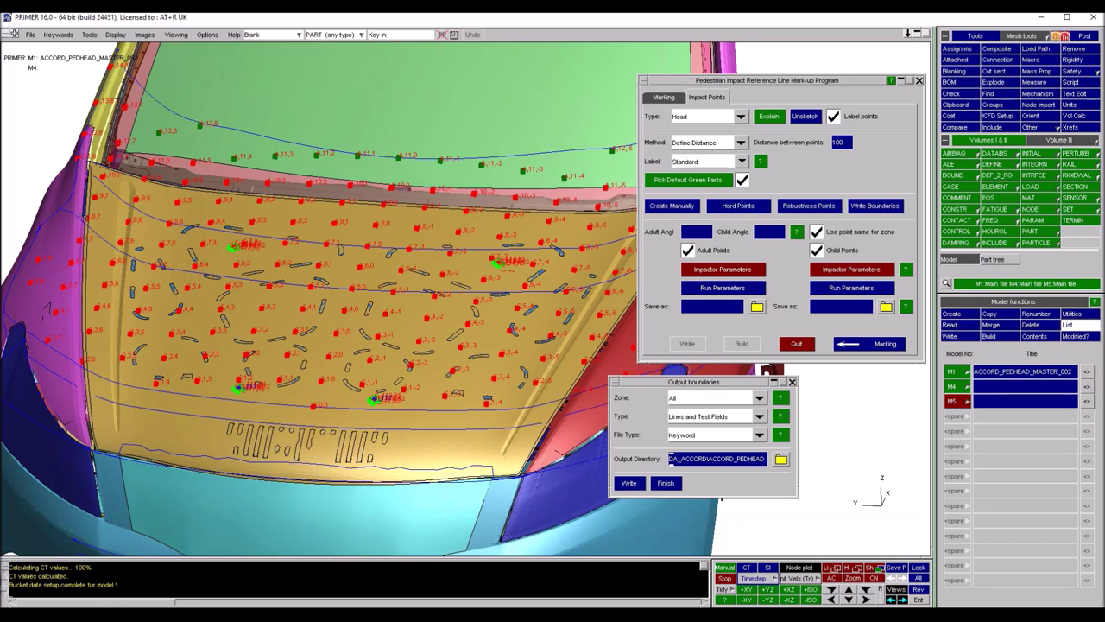
pyautogui.keyDown('shift'); pyautogui.moveTo(644, 404); pyautogui.dragTo(489, 380, button='middle'); pyautogui.keyUp('shift')
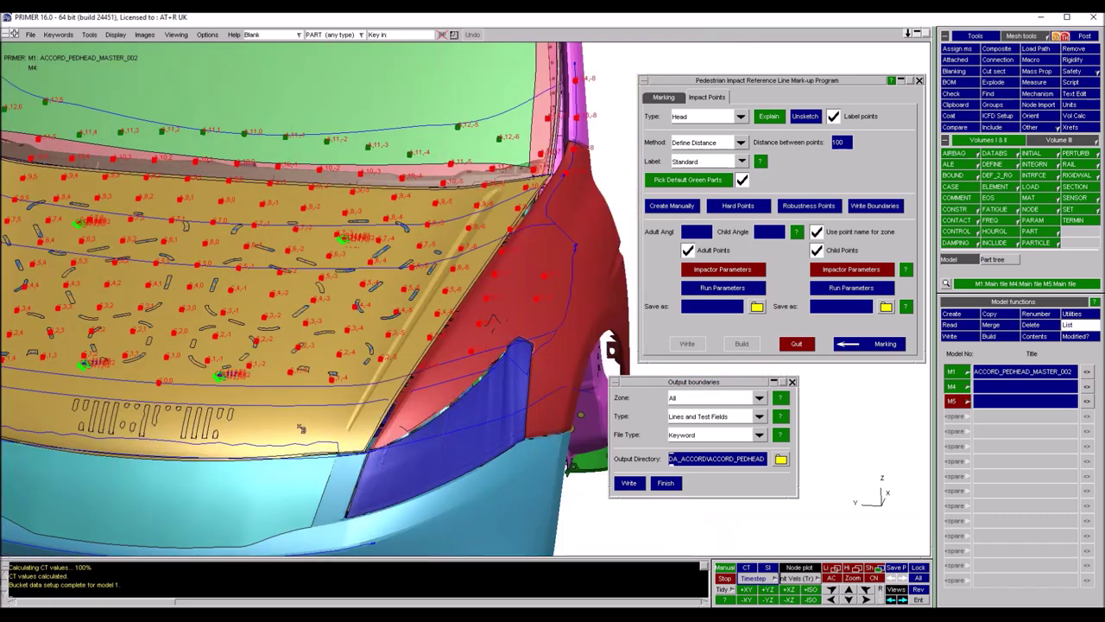
pyautogui.keyDown('shift'); pyautogui.moveTo(268, 410); pyautogui.dragTo(382, 301, button='middle'); pyautogui.keyUp('shift')
pyautogui.scroll(-2, 381, 301)
pyautogui.scroll(-1, 441, 345)
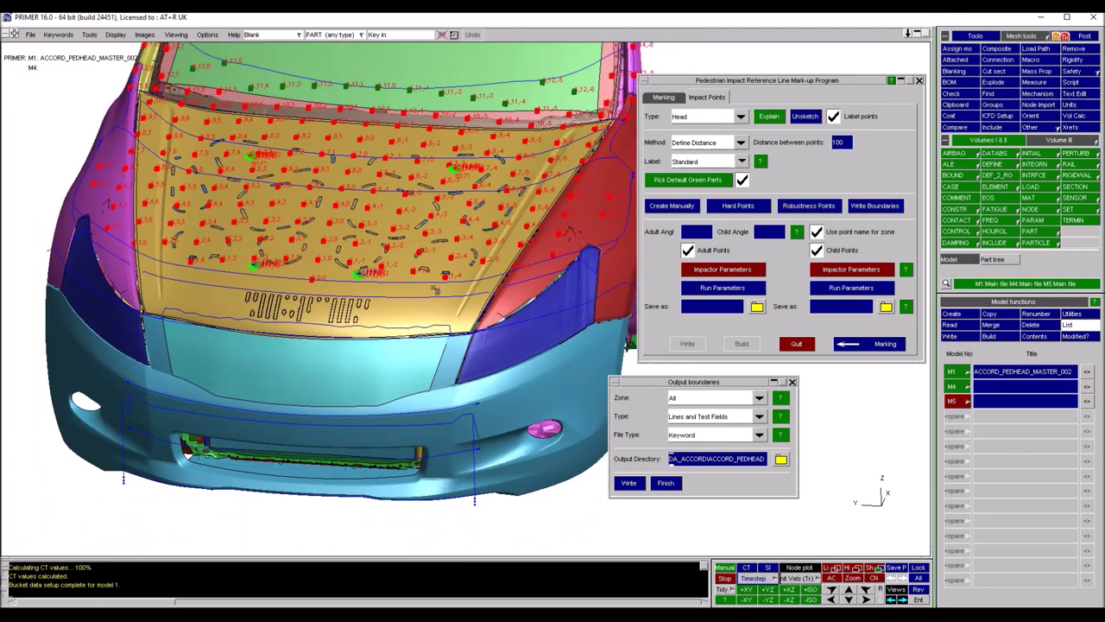
pyautogui.keyDown('shift'); pyautogui.moveTo(435, 290); pyautogui.dragTo(385, 295, button='middle'); pyautogui.keyUp('shift')
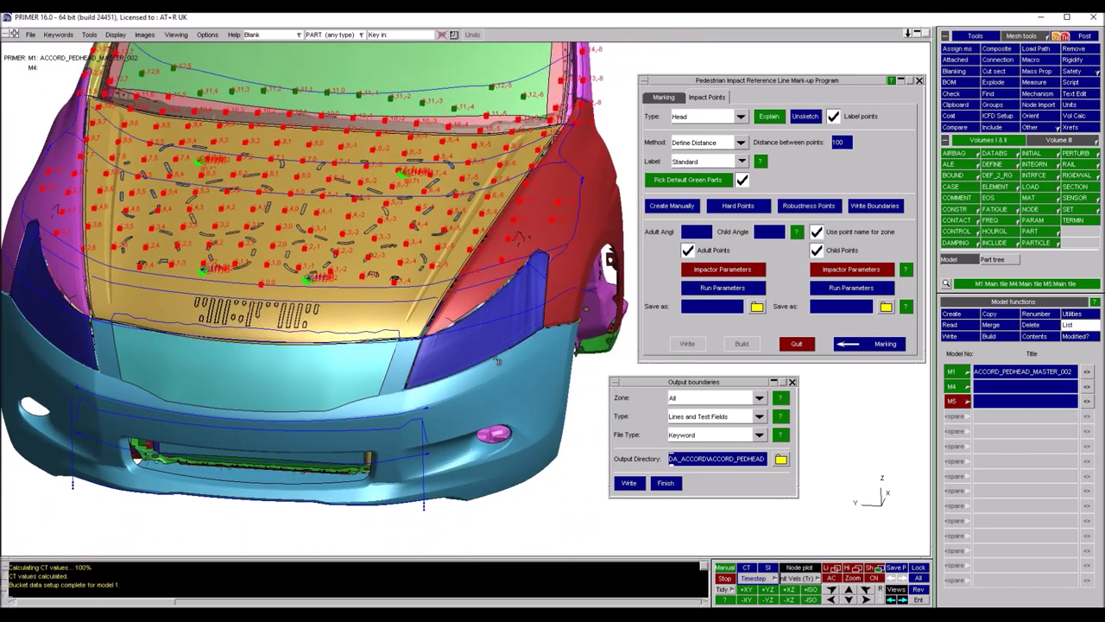
# Close the boundary output settings
pyautogui.click(641, 480)
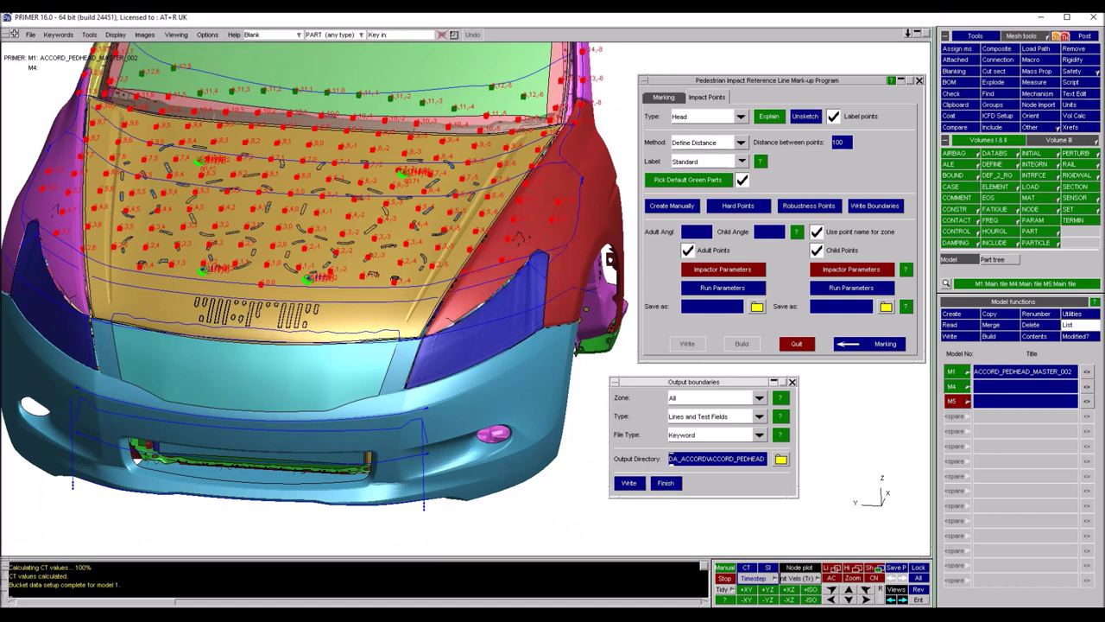
pyautogui.click(665, 486)
# Exclude the child points and set the adult impact angle to -65
pyautogui.click(694, 234)
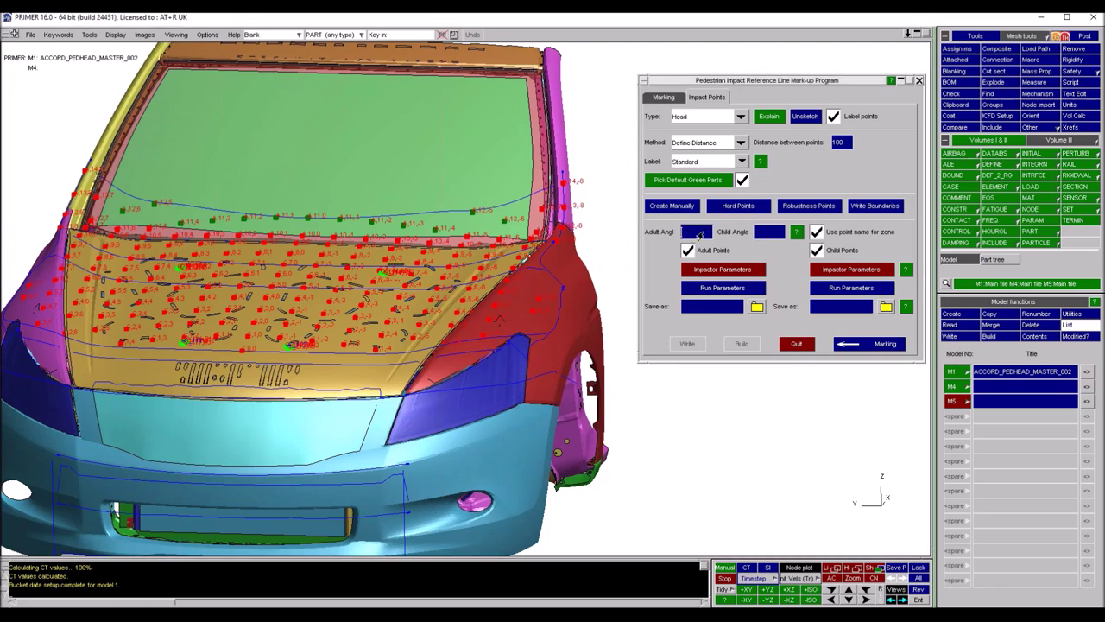
pyautogui.click(816, 251)
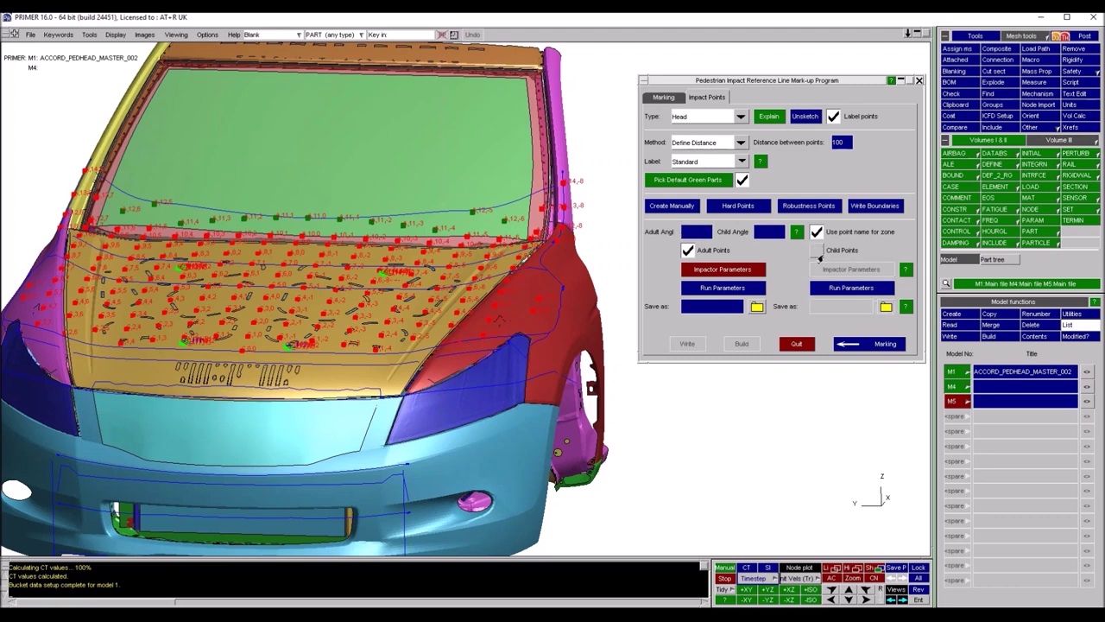
pyautogui.click(691, 233)
pyautogui.write('-65')
pyautogui.press('Return')
# Choose LSTC.PEDESTRIAN_HEADFORM_ADULT.180601_V1.06.BETA.key from HONDA_ACCORD\INCLUDES\DUMMIES as the adult impactor file
pyautogui.click(726, 271)
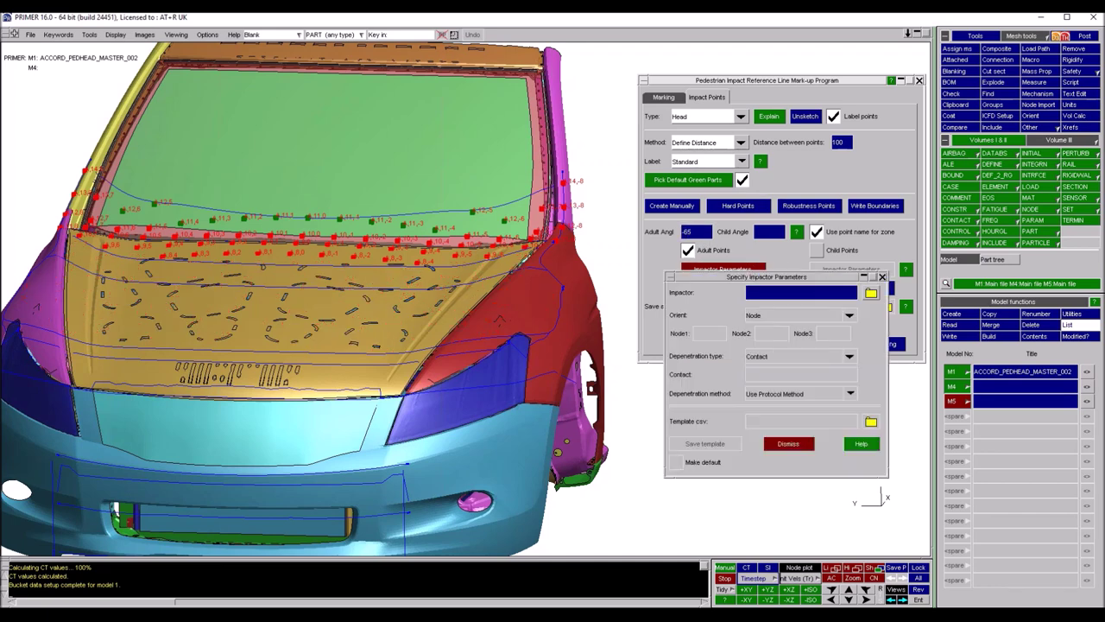
pyautogui.click(869, 294)
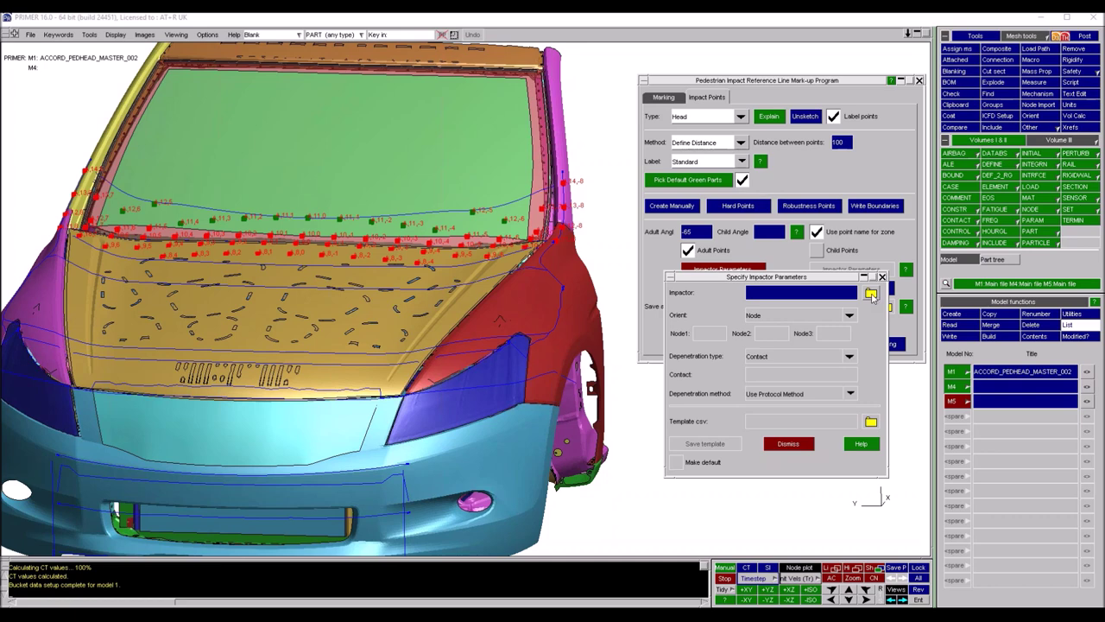
pyautogui.doubleClick(169, 109)
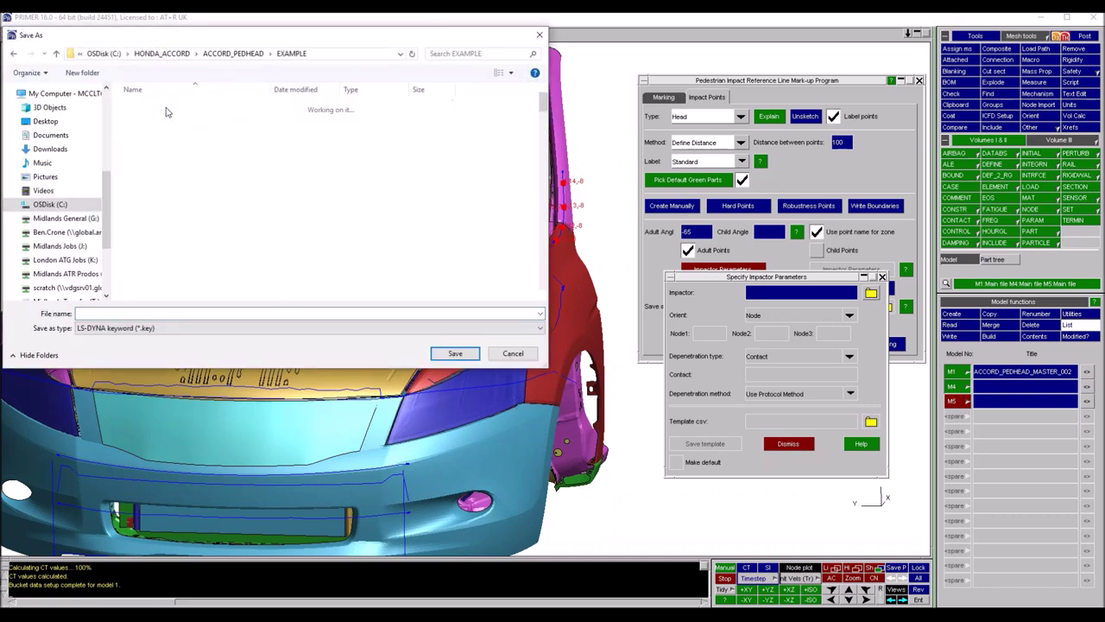
pyautogui.click(233, 54)
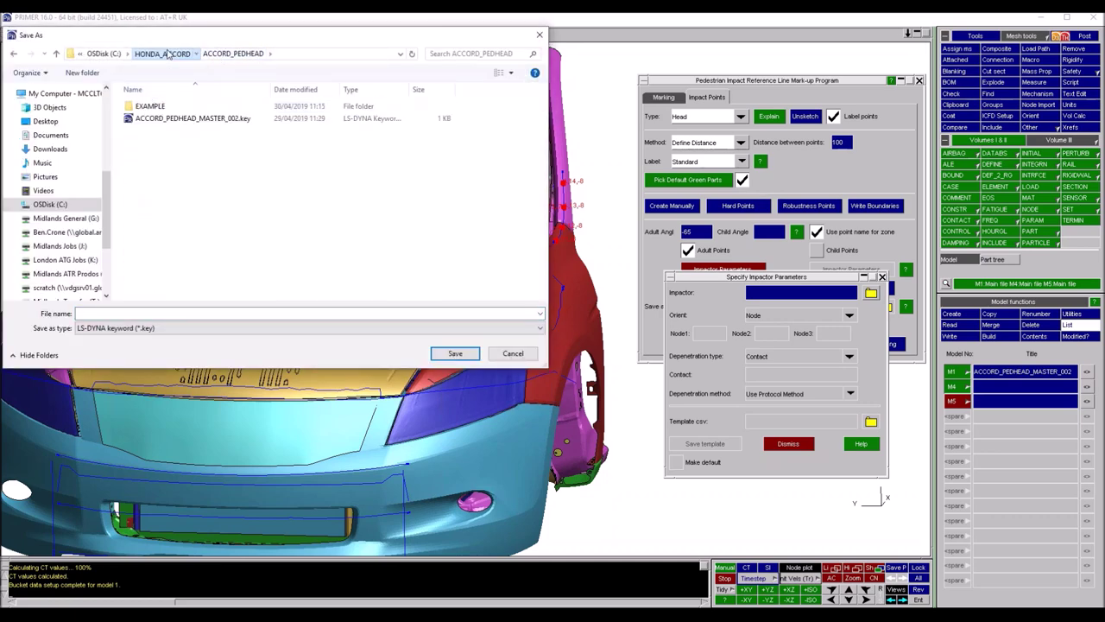
pyautogui.click(172, 54)
pyautogui.click(169, 145)
pyautogui.doubleClick(169, 145)
pyautogui.doubleClick(152, 107)
pyautogui.click(216, 106)
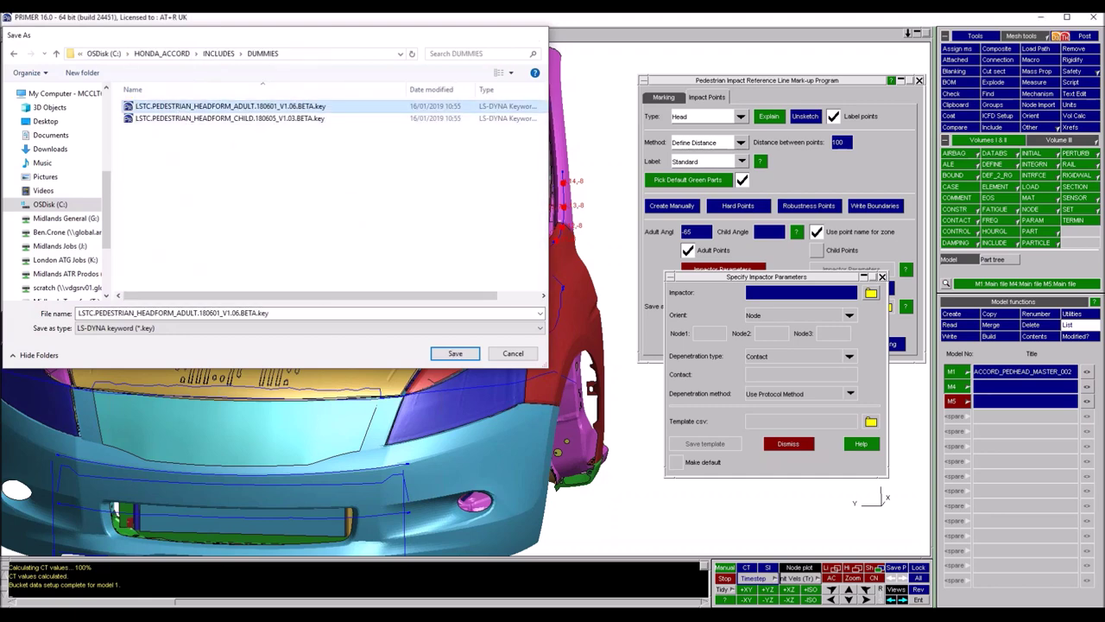
pyautogui.doubleClick(216, 106)
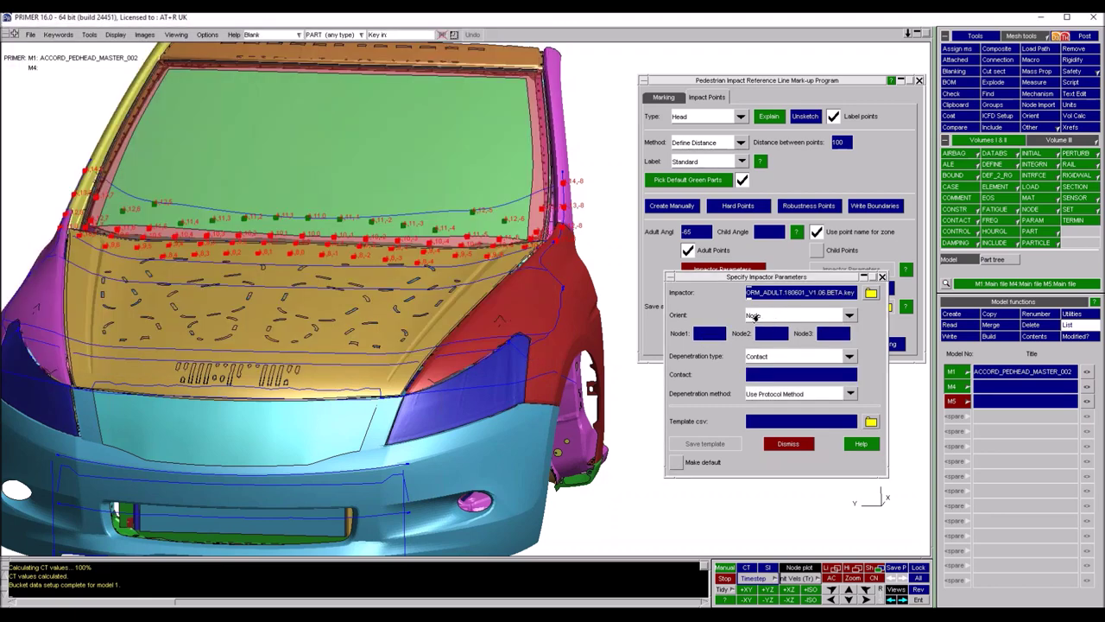
# Orient the adult impactor by nodes 533405, 533421 and 533401, and set its depenetration contact to 5001
pyautogui.click(704, 336)
pyautogui.write('533409')
pyautogui.press('Tab')
pyautogui.write('533421')
pyautogui.press('Tab')
pyautogui.write('533401')
pyautogui.click(761, 376)
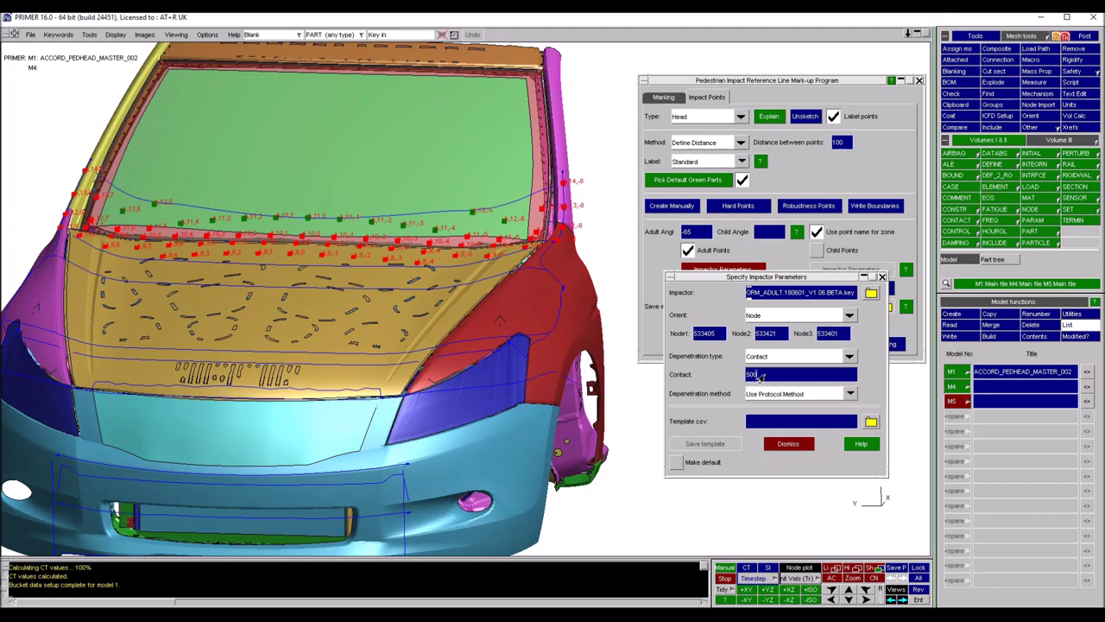
pyautogui.press('Return')
pyautogui.click(760, 374)
# Save the adult impactor parameters as template adult_header.csv in the ACCORD_PEDHEAD folder, and close the parameters
pyautogui.click(868, 423)
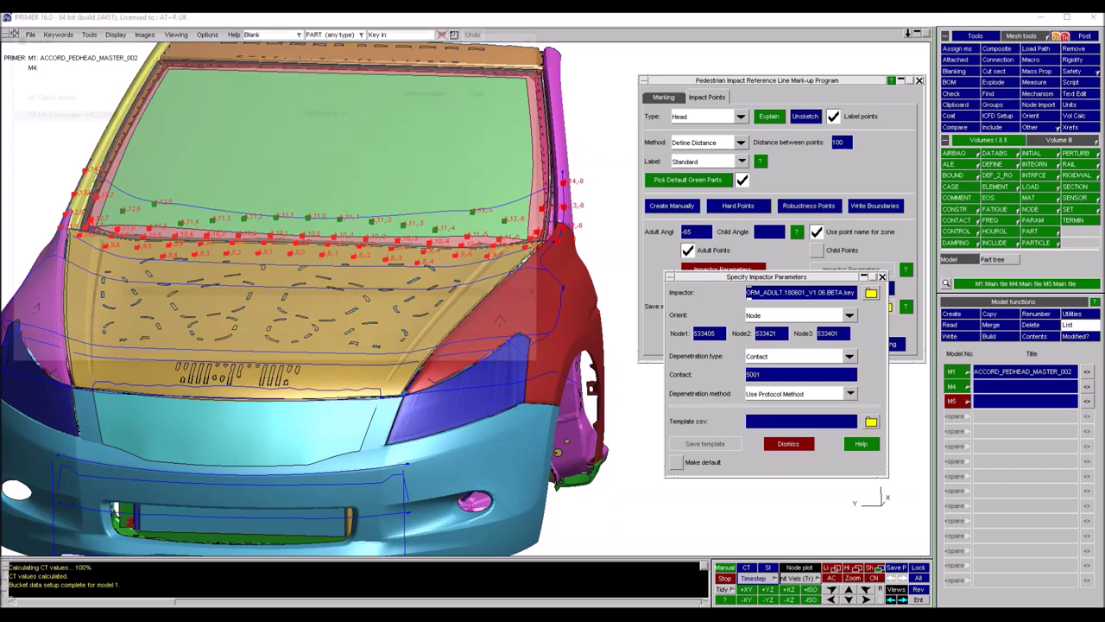
pyautogui.click(184, 55)
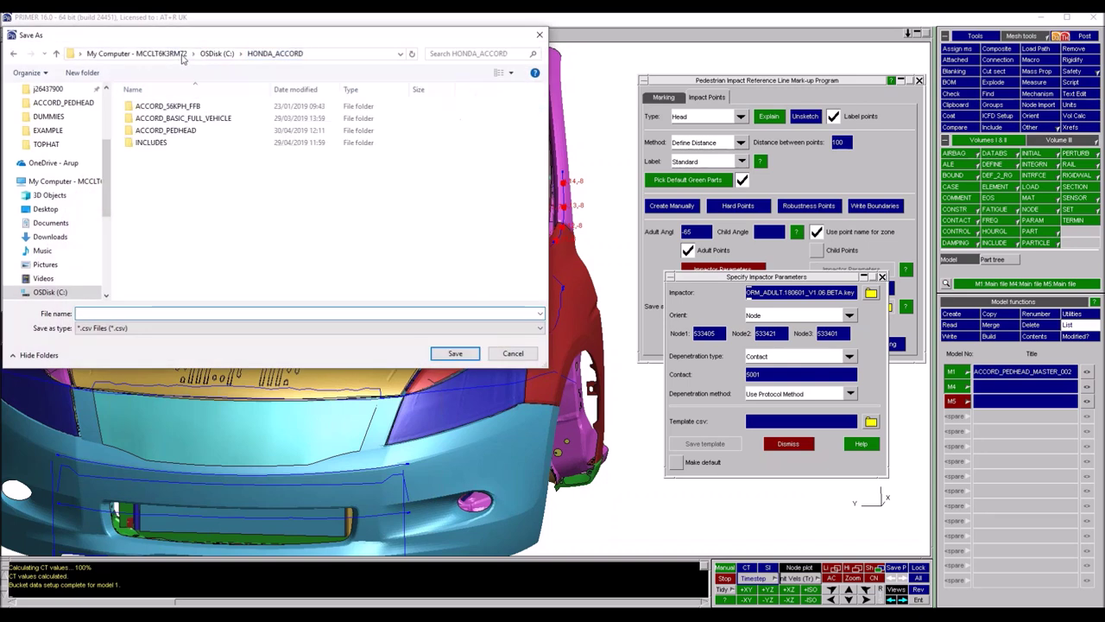
pyautogui.doubleClick(180, 130)
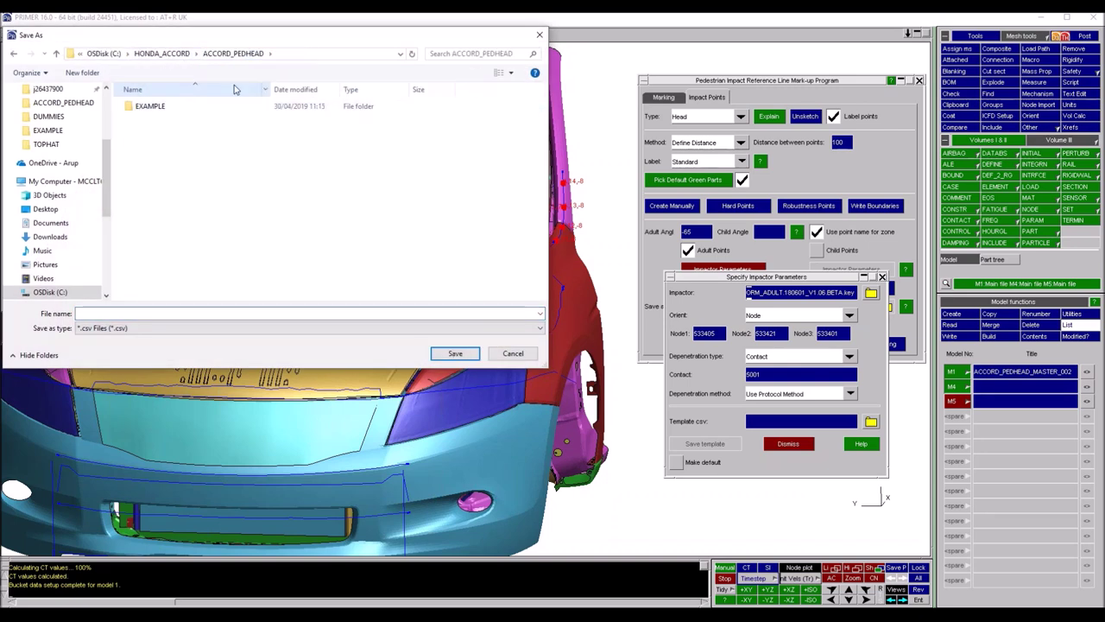
pyautogui.click(198, 313)
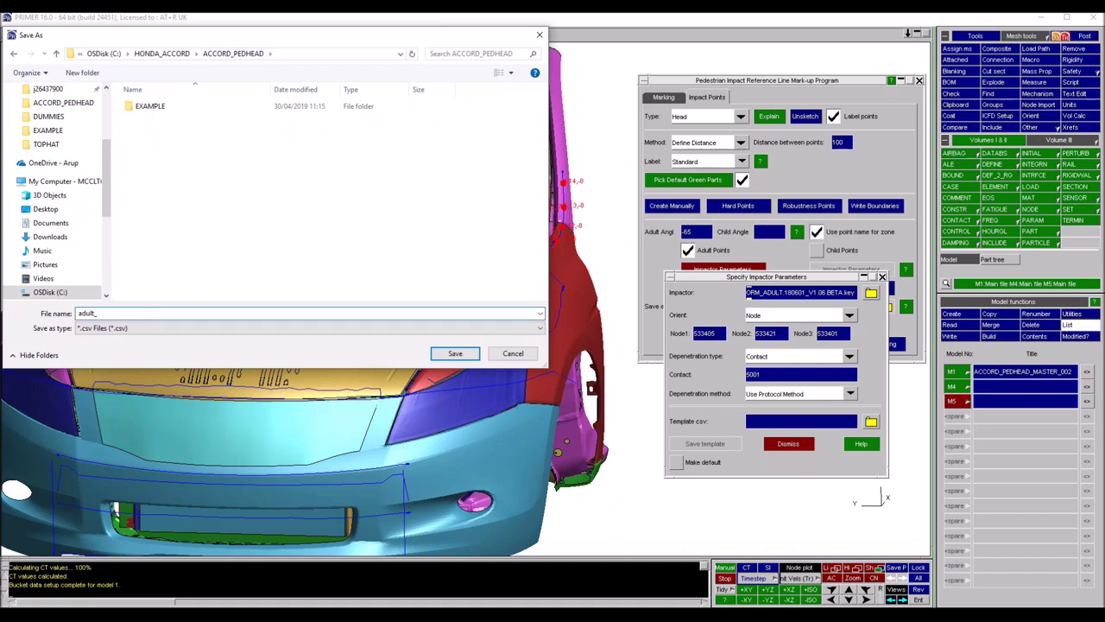
pyautogui.write('adult_header.csv')
pyautogui.click(456, 353)
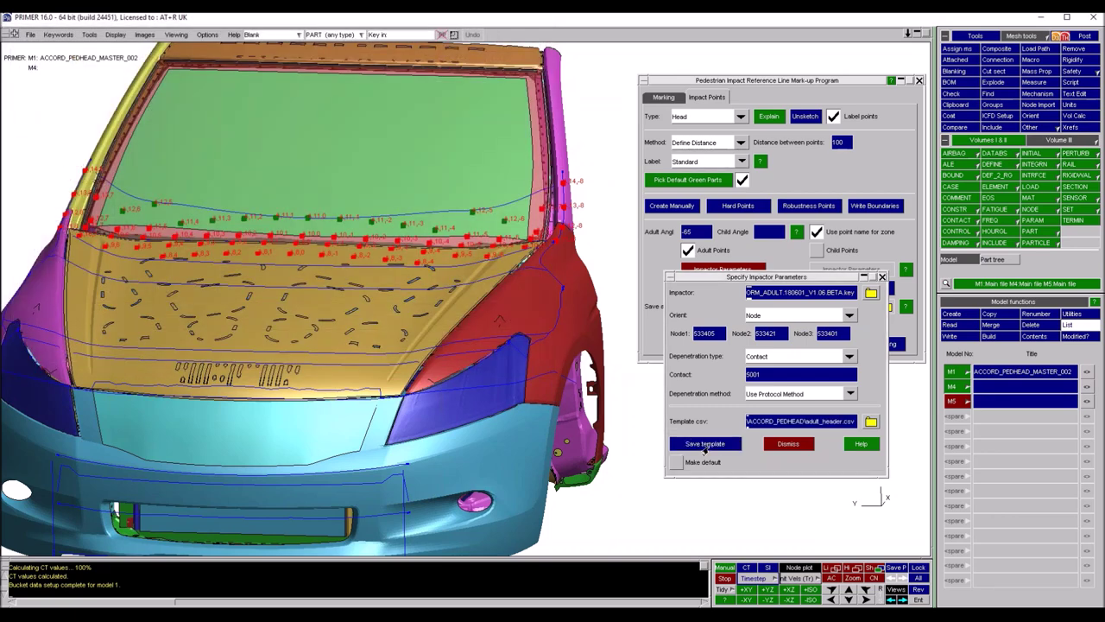
pyautogui.click(705, 445)
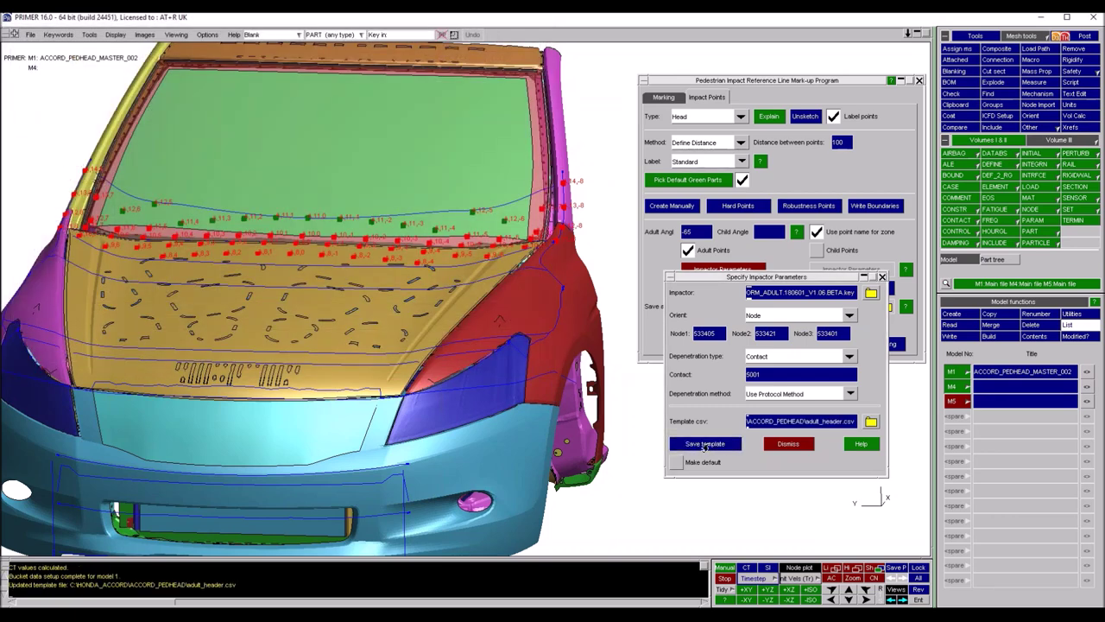
pyautogui.click(786, 447)
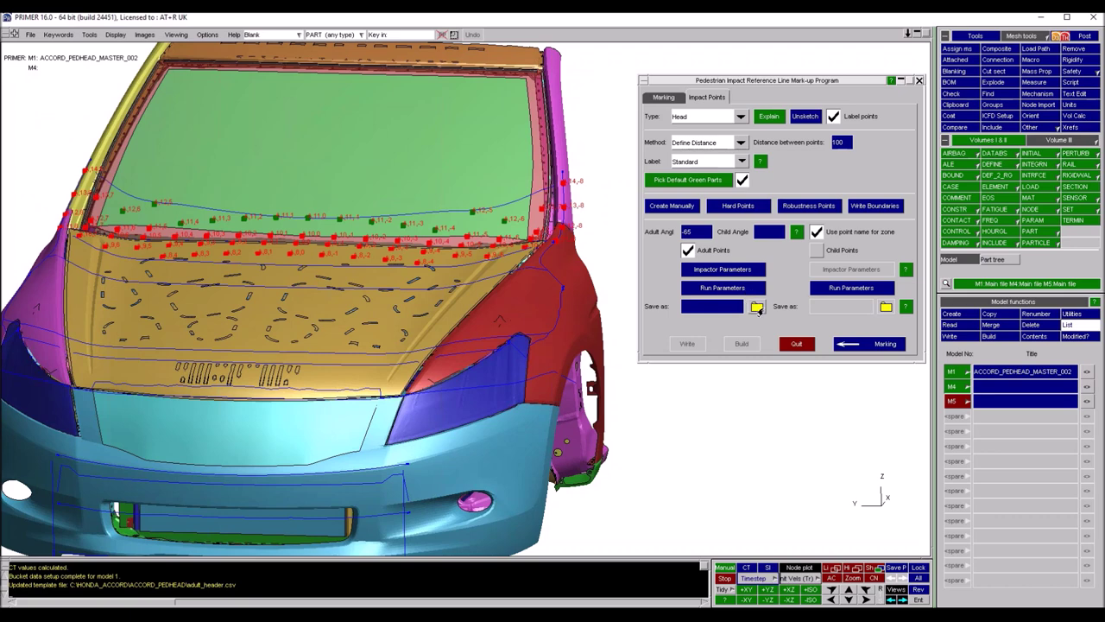
# Write the adult head points to adult_build.csv in the ACCORD_PEDHEAD folder
pyautogui.click(756, 309)
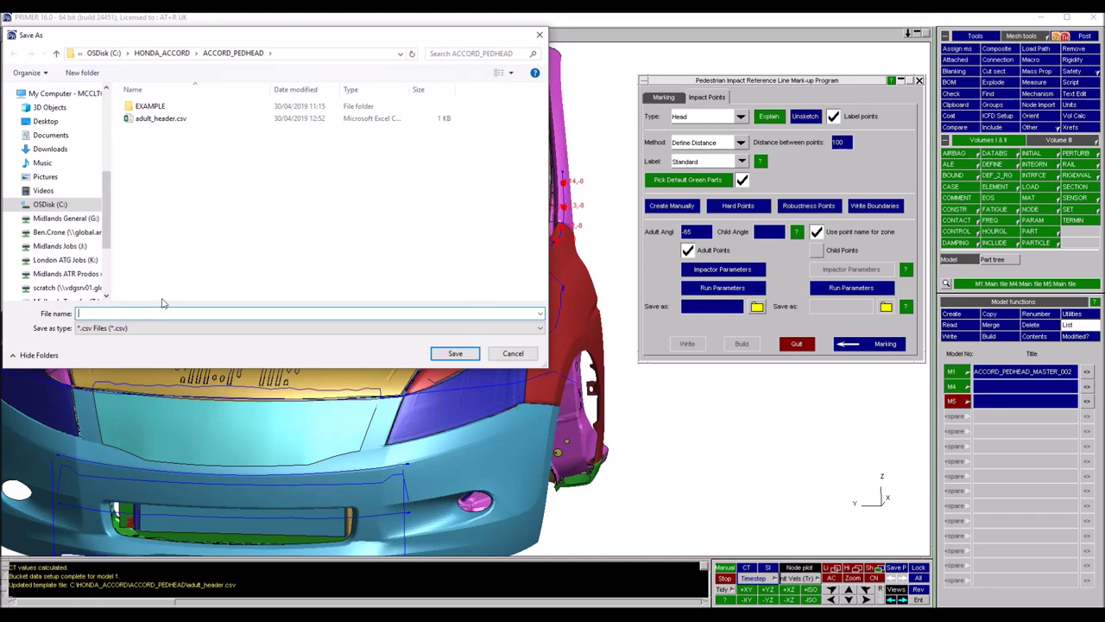
pyautogui.write('adul')
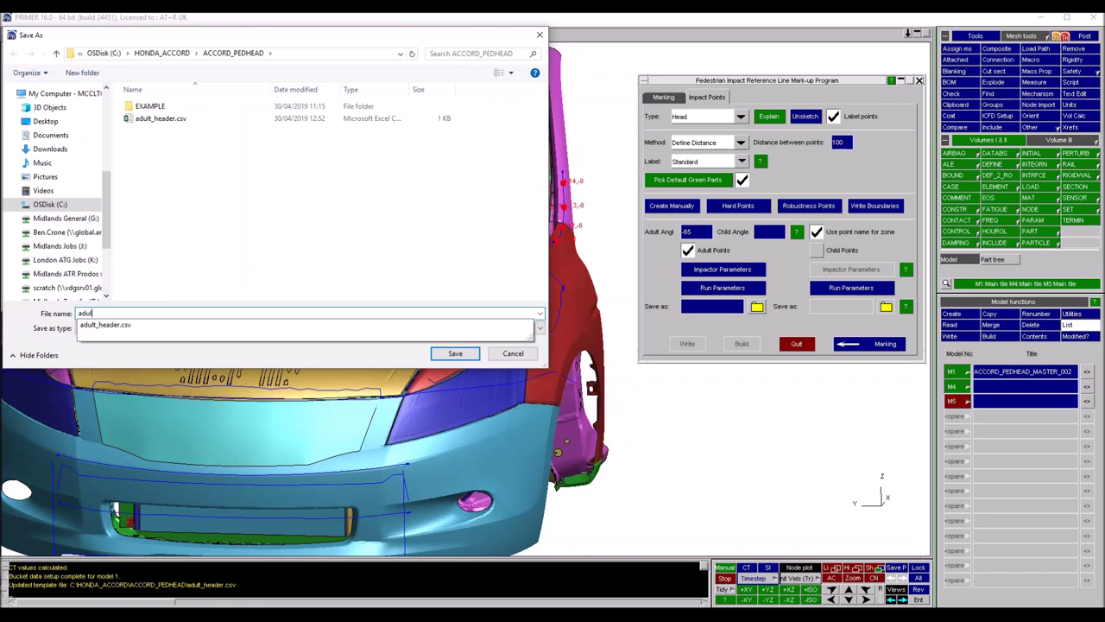
pyautogui.write('t_build.csv')
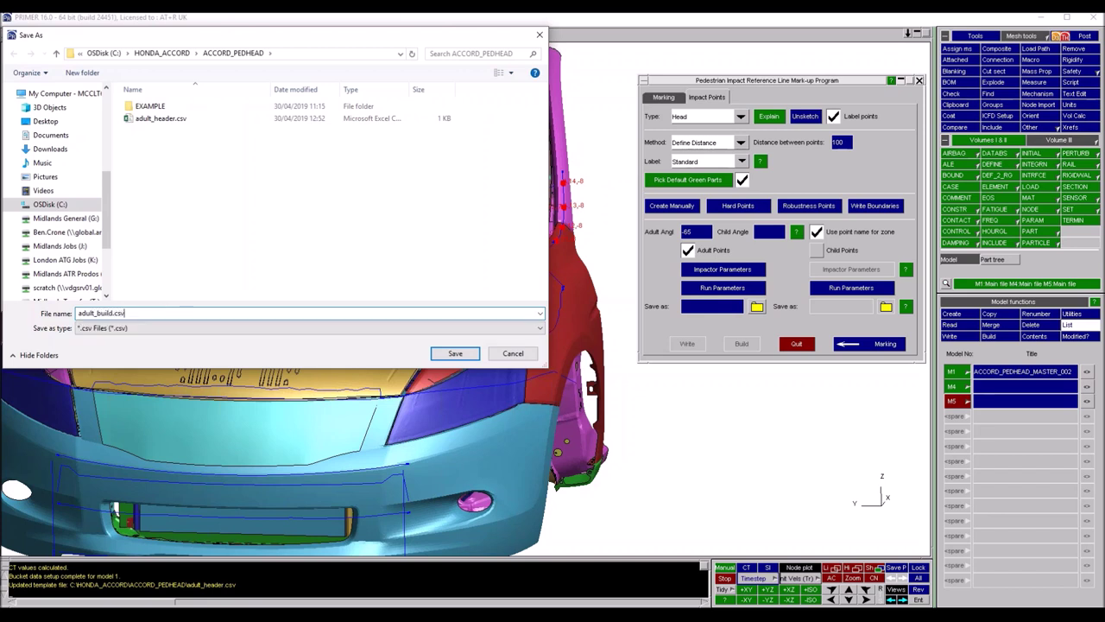
pyautogui.click(455, 353)
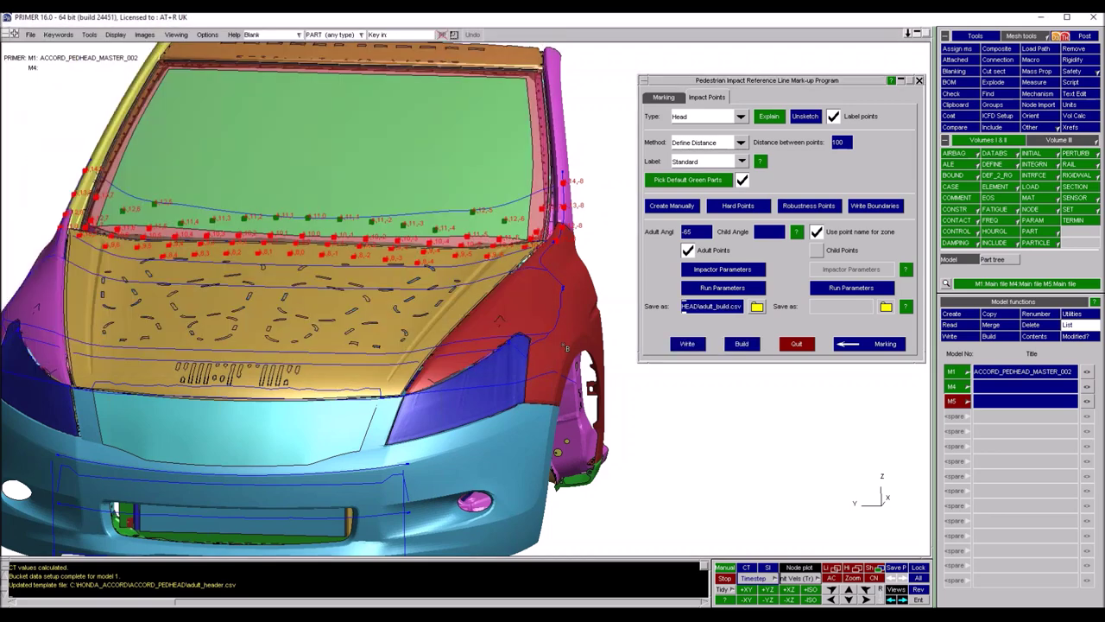
pyautogui.click(682, 345)
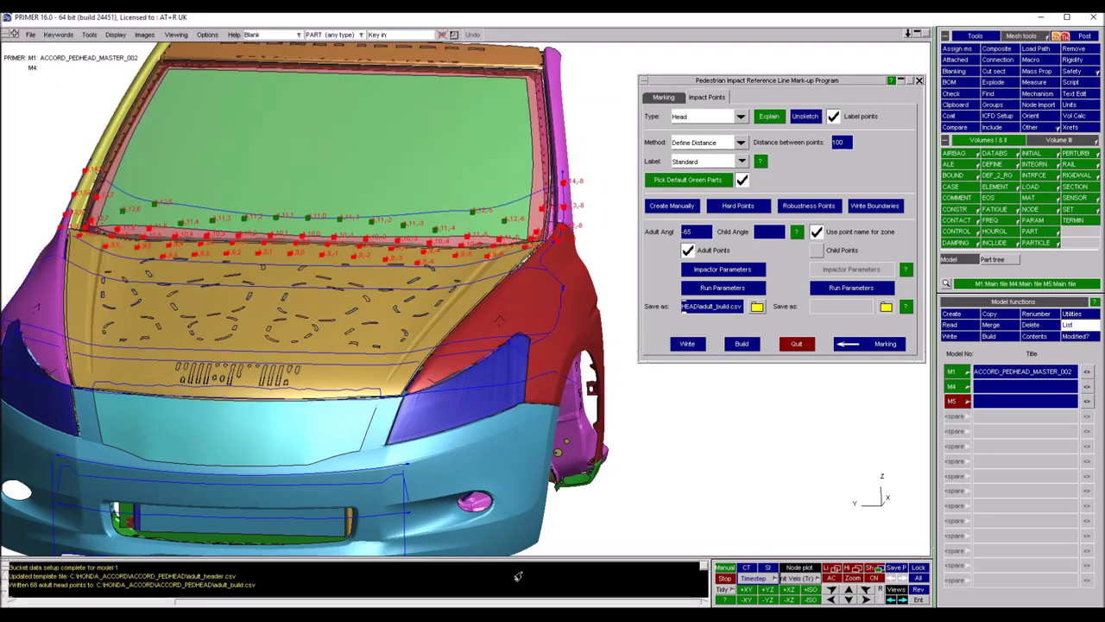
# Switch to File Explorer and open adult_header.csv in Vim to check the impactor, orientation and depenetration lines, then close it
pyautogui.hotkey('alt', 'Tab')
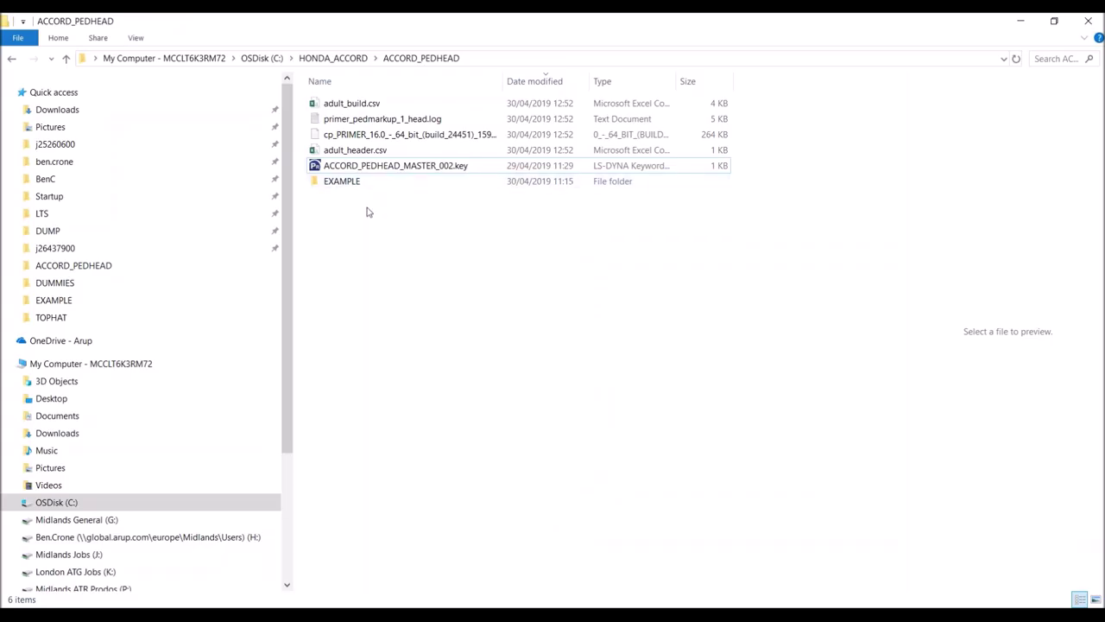
pyautogui.rightClick(355, 152)
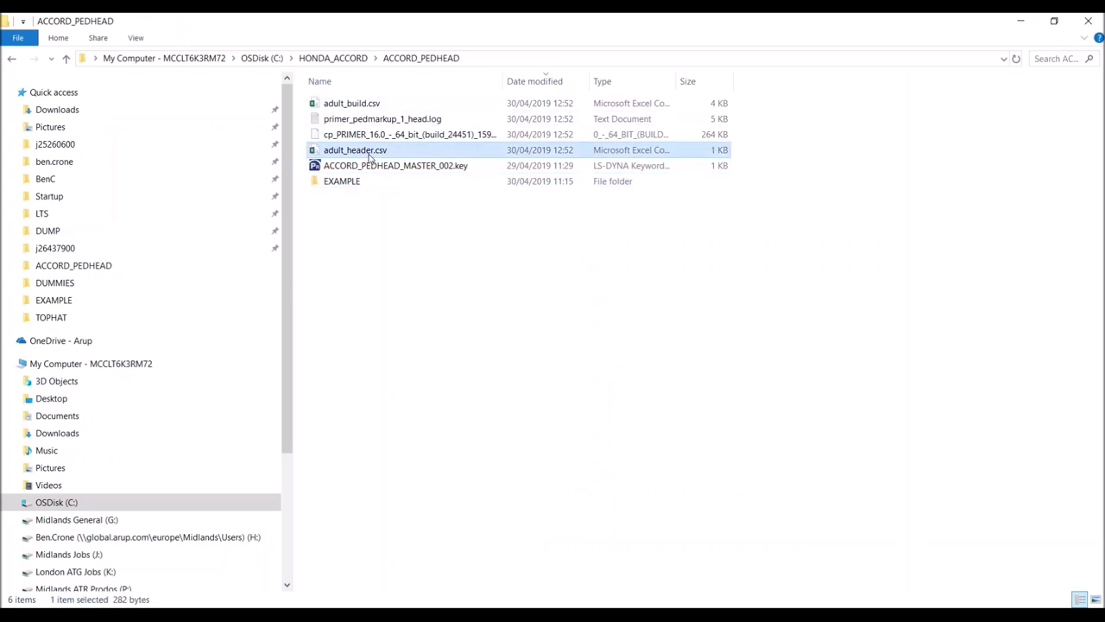
pyautogui.click(331, 278)
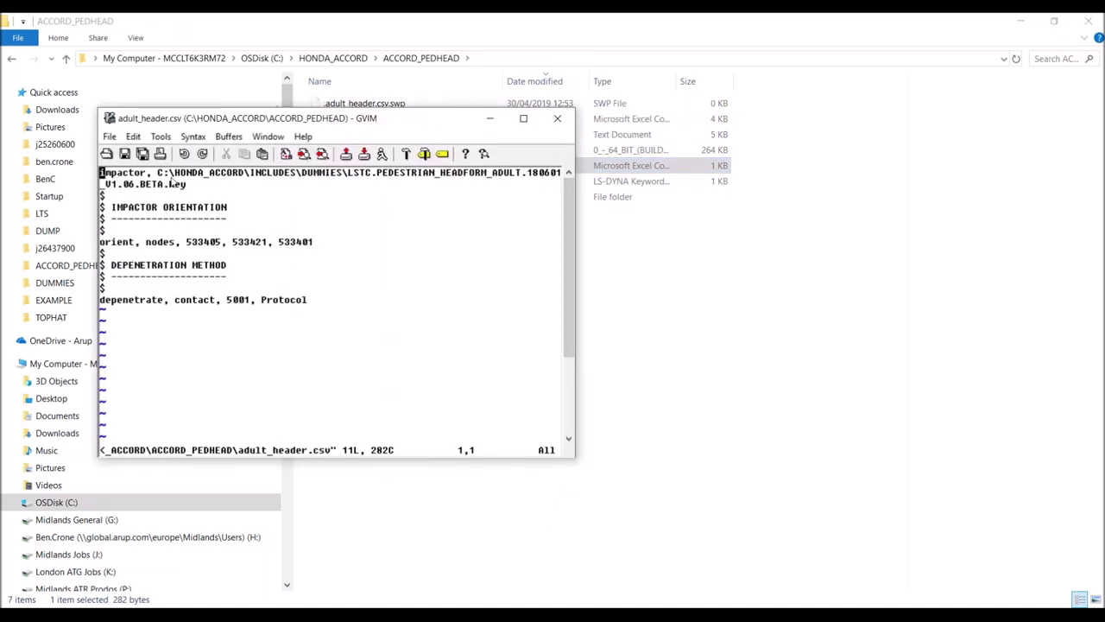
pyautogui.moveTo(113, 244); pyautogui.dragTo(323, 248)
pyautogui.moveTo(140, 302); pyautogui.dragTo(328, 305)
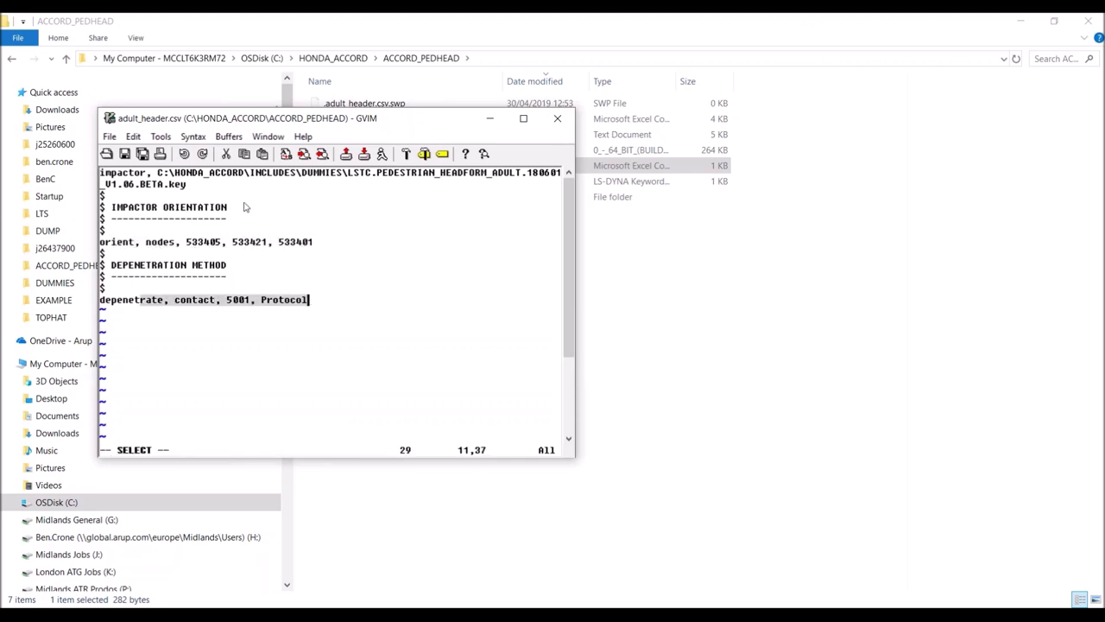
pyautogui.click(557, 118)
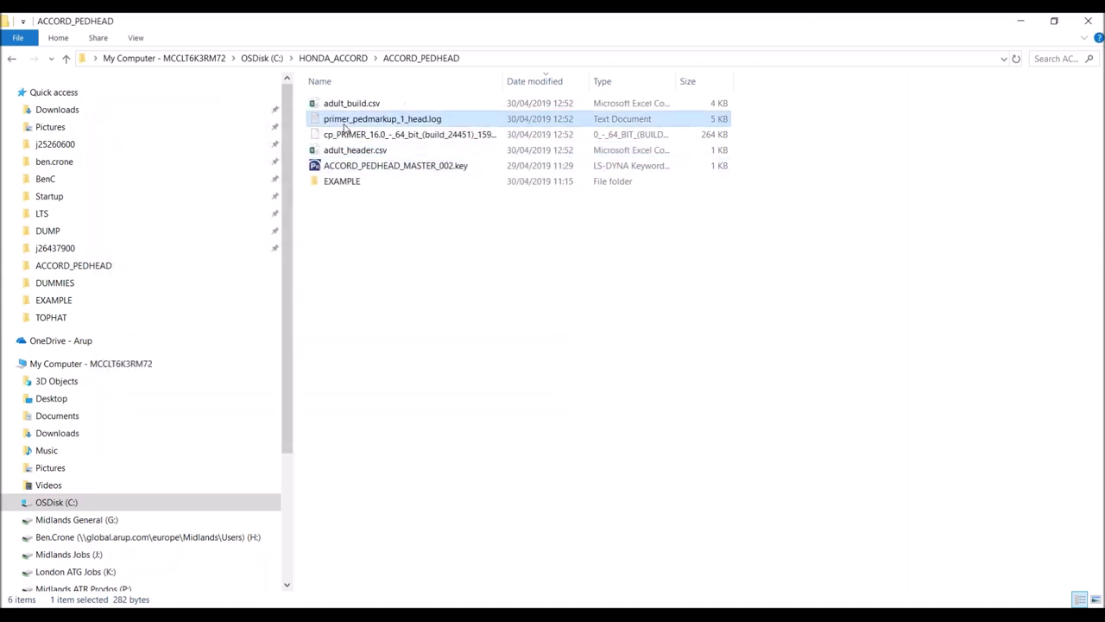
# Open adult_build.csv in Vim and examine the header and the adult impact point rows, including the default green points, then close it
pyautogui.rightClick(345, 123)
pyautogui.rightClick(362, 110)
pyautogui.click(251, 233)
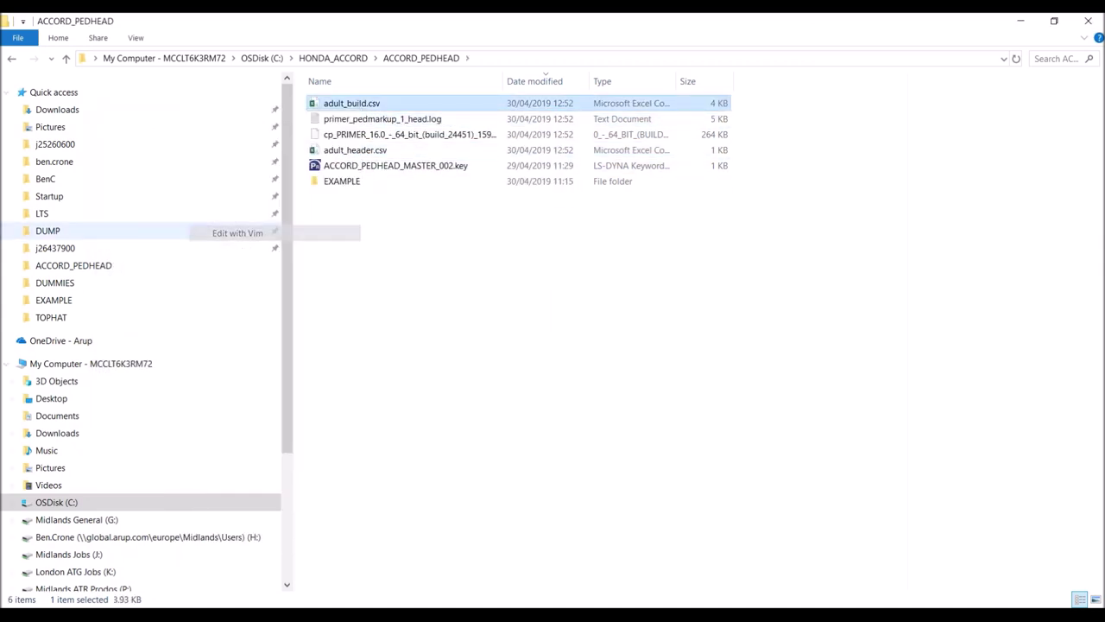
pyautogui.moveTo(190, 192); pyautogui.dragTo(195, 281)
pyautogui.click(189, 216)
pyautogui.moveTo(159, 215); pyautogui.dragTo(508, 214)
pyautogui.moveTo(593, 229); pyautogui.dragTo(596, 278)
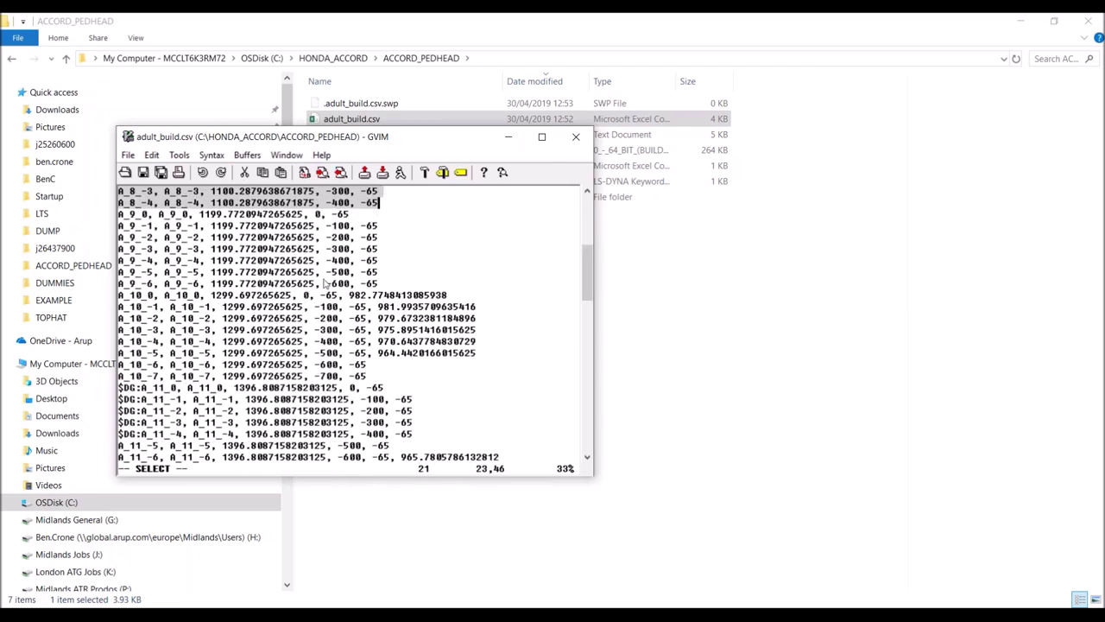
pyautogui.scroll(-3, 168, 328)
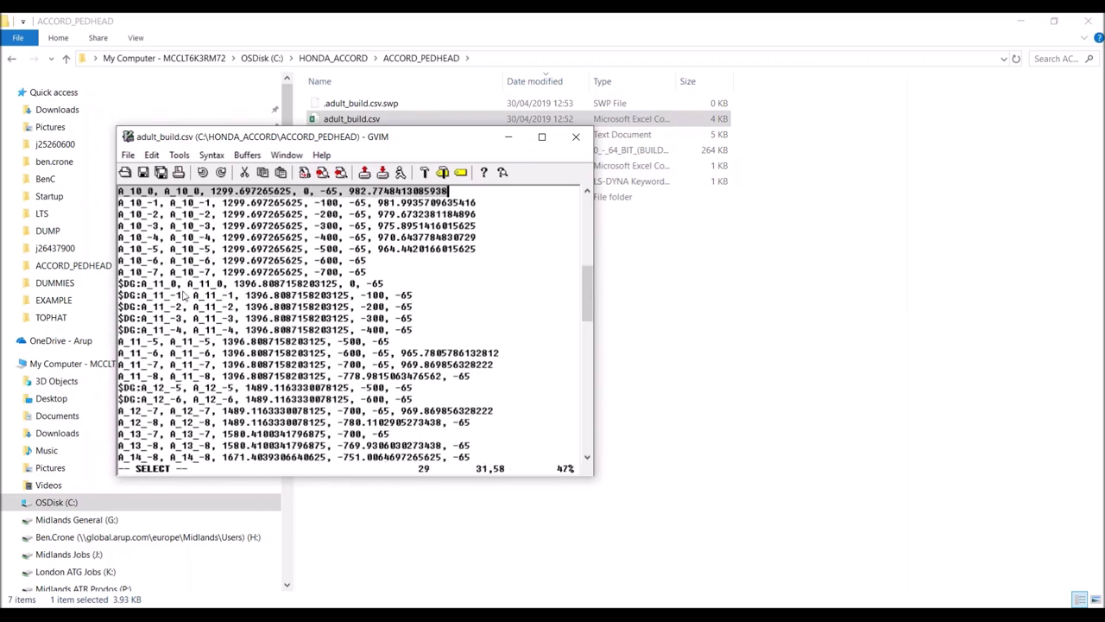
pyautogui.click(125, 285)
pyautogui.moveTo(133, 284); pyautogui.dragTo(161, 329)
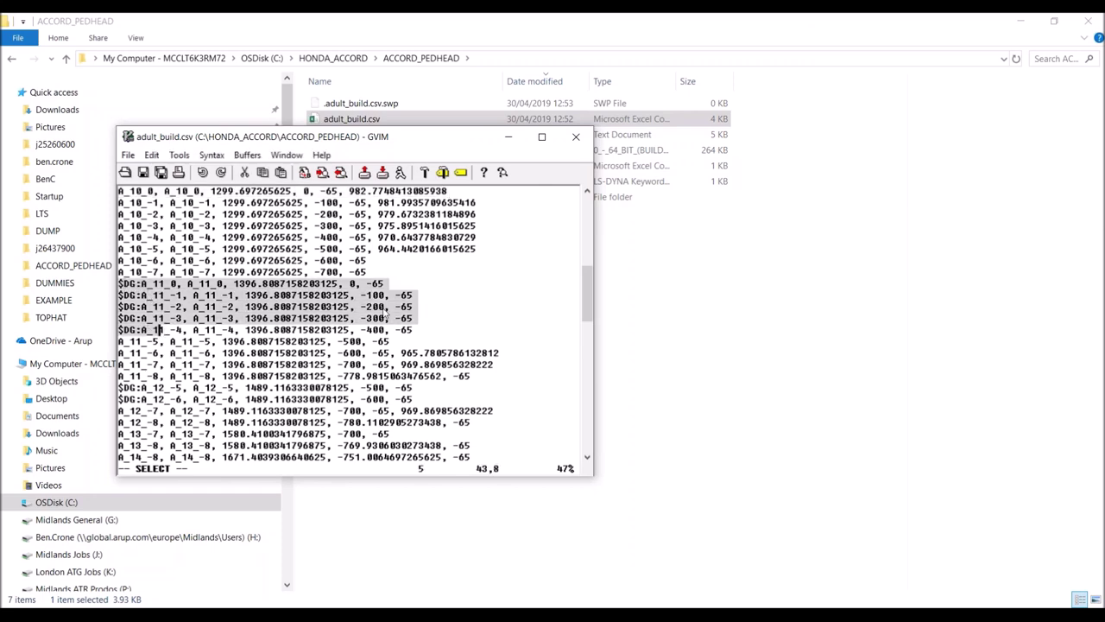
pyautogui.click(443, 291)
pyautogui.moveTo(587, 306); pyautogui.dragTo(590, 386)
pyautogui.scroll(8, 355, 369)
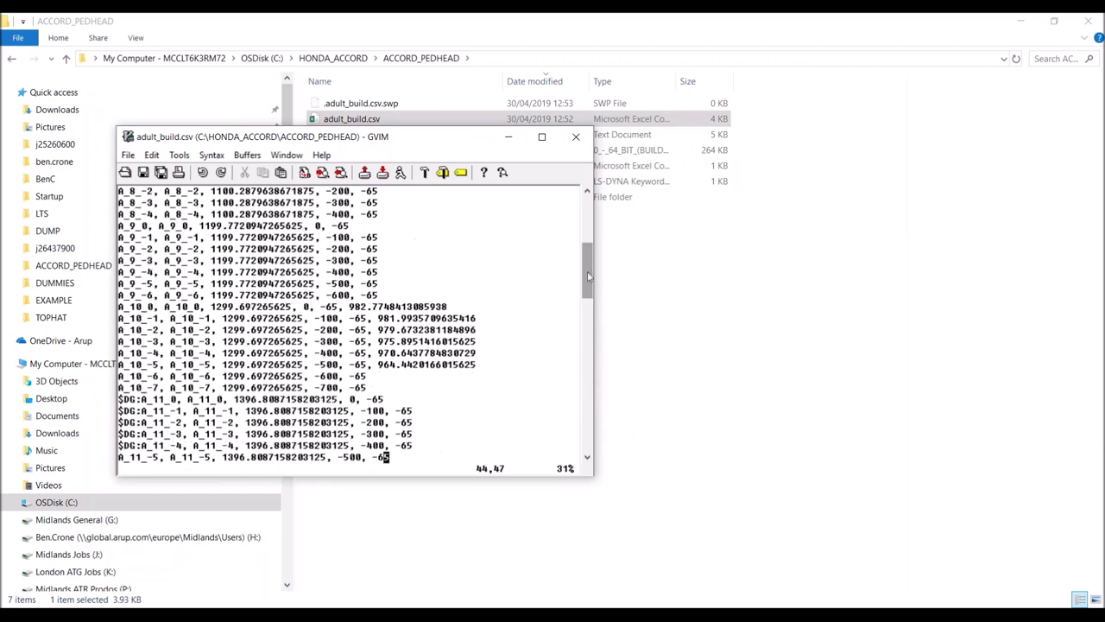
pyautogui.click(576, 139)
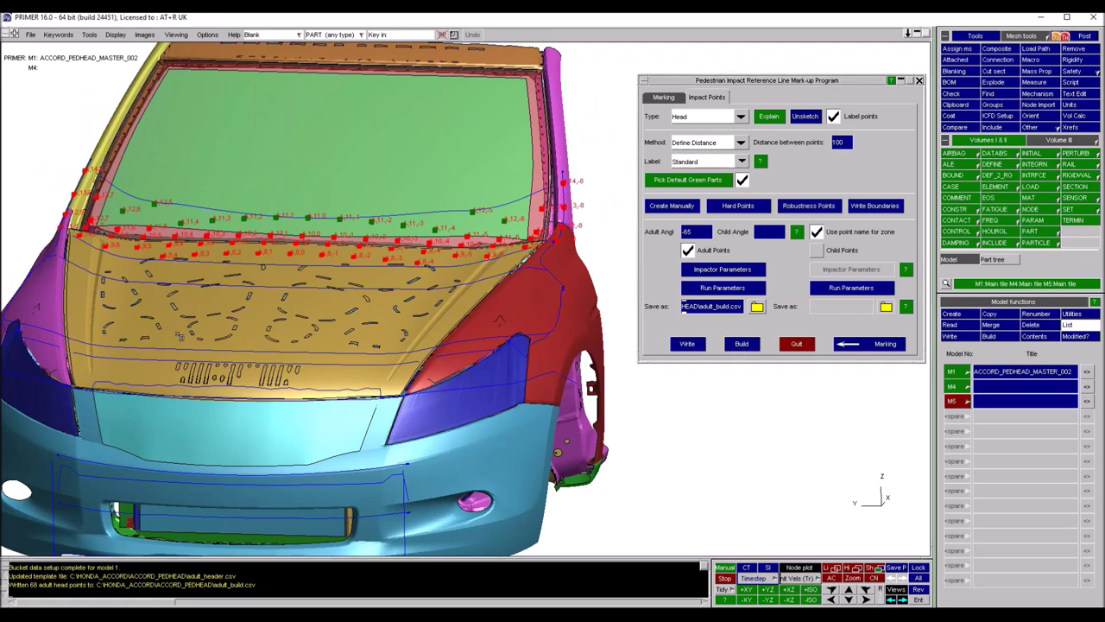
# Quit the pedestrian reference line mark-up program in PRIMER and view the car's front at an angle
pyautogui.click(796, 345)
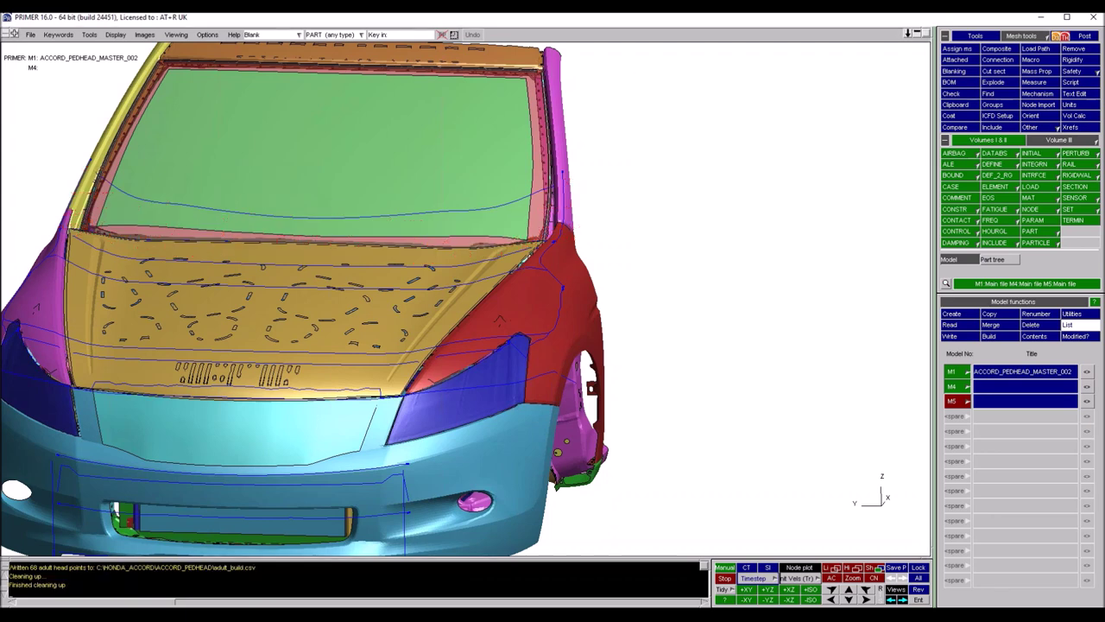
pyautogui.keyDown('shift'); pyautogui.moveTo(454, 285); pyautogui.dragTo(776, 332); pyautogui.keyUp('shift')
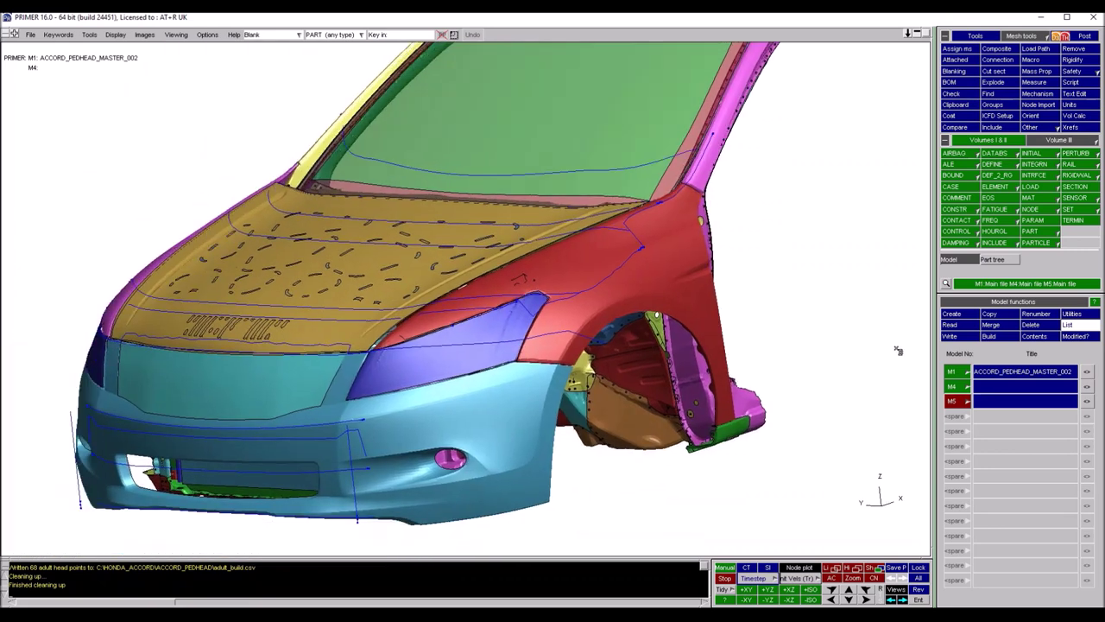
# Delete models 4 and 5, then display model M1 again with the car's front in view
pyautogui.click(954, 373)
pyautogui.click(1034, 325)
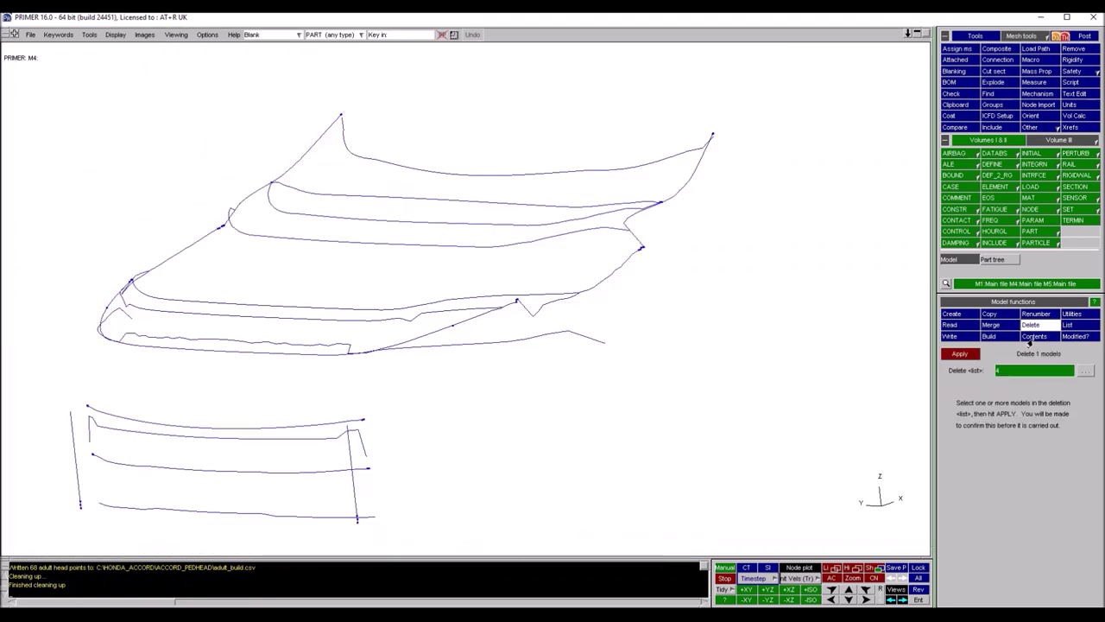
pyautogui.click(1045, 372)
pyautogui.write('5')
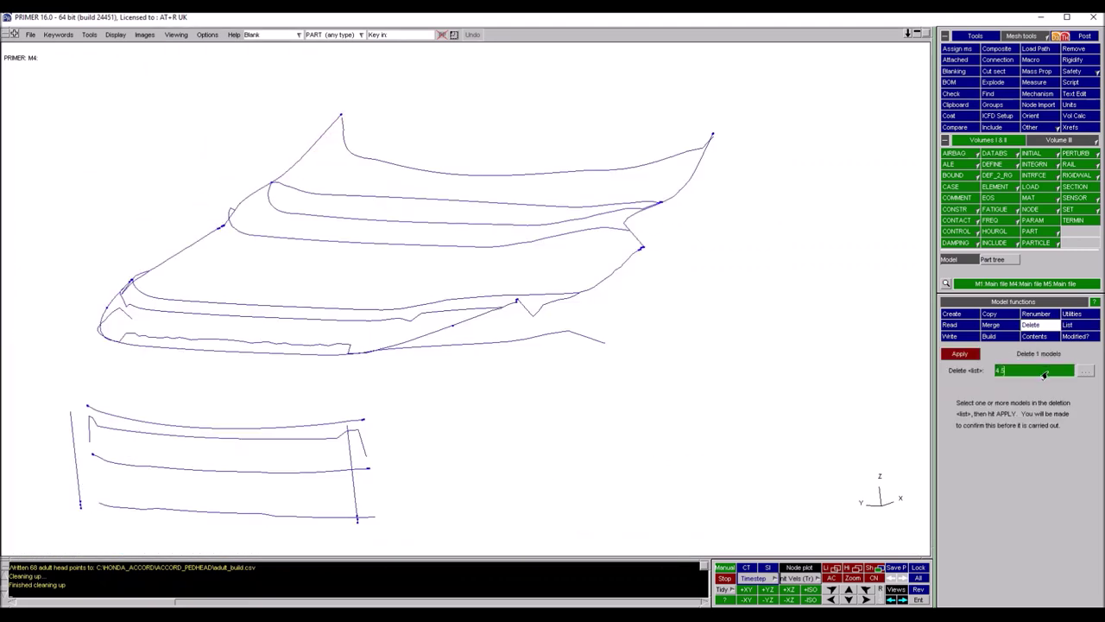
pyautogui.click(950, 355)
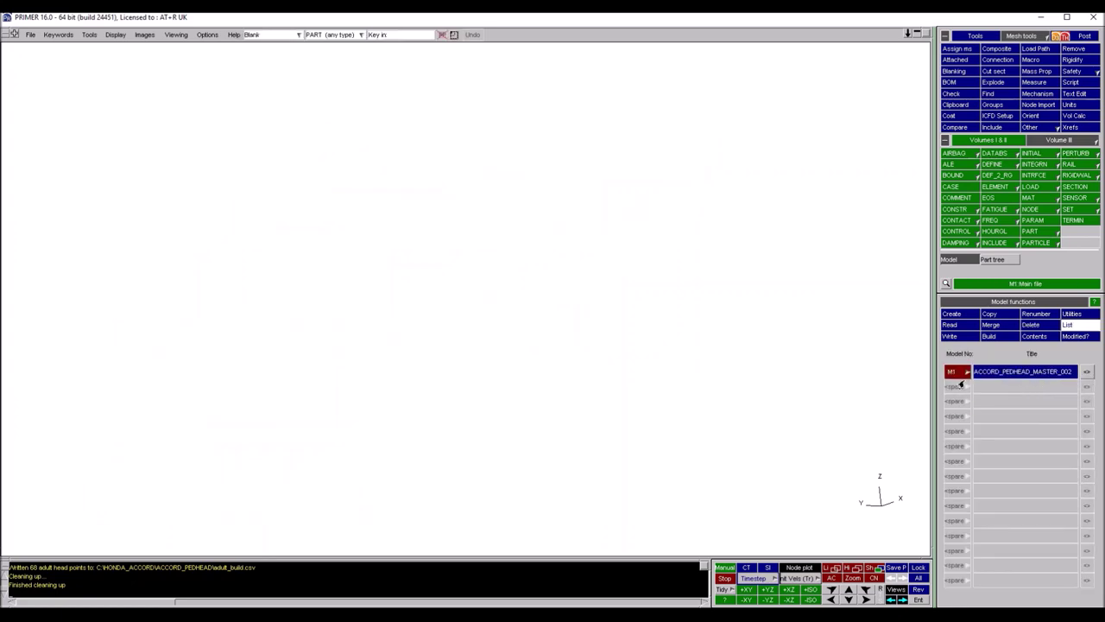
pyautogui.click(959, 371)
pyautogui.moveTo(481, 216)
pyautogui.keyDown('shift'); pyautogui.mouseDown()
pyautogui.moveTo(545, 234)
pyautogui.moveTo(524, 245)
pyautogui.moveTo(517, 228)
pyautogui.moveTo(589, 229)
pyautogui.mouseUp(); pyautogui.keyUp('shift')
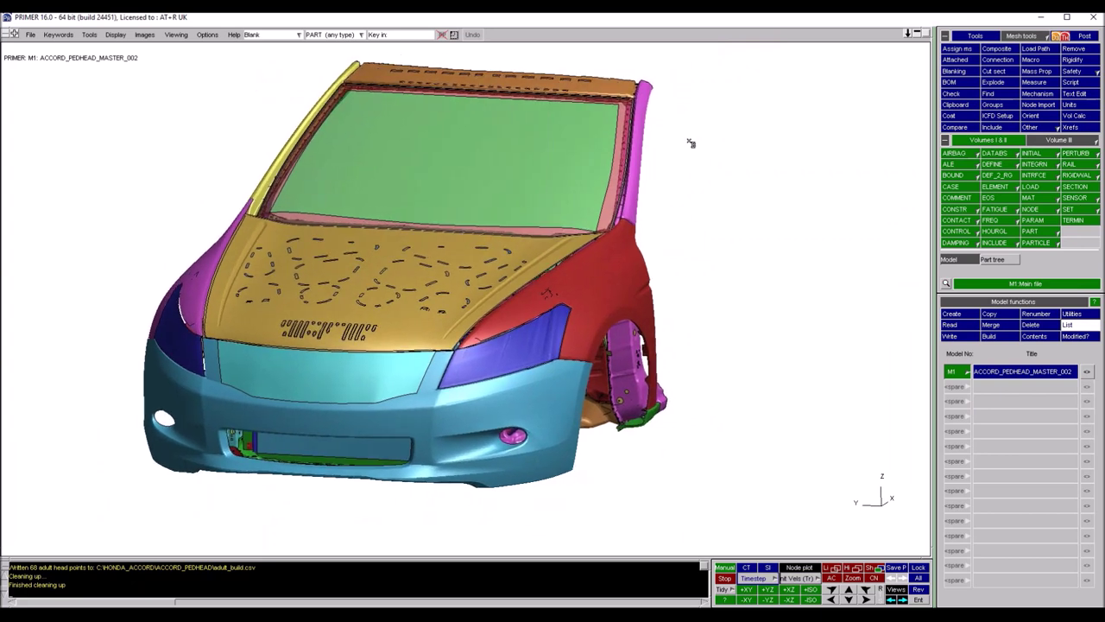
# Bring up the list of pedestrian safety tools
pyautogui.click(1078, 73)
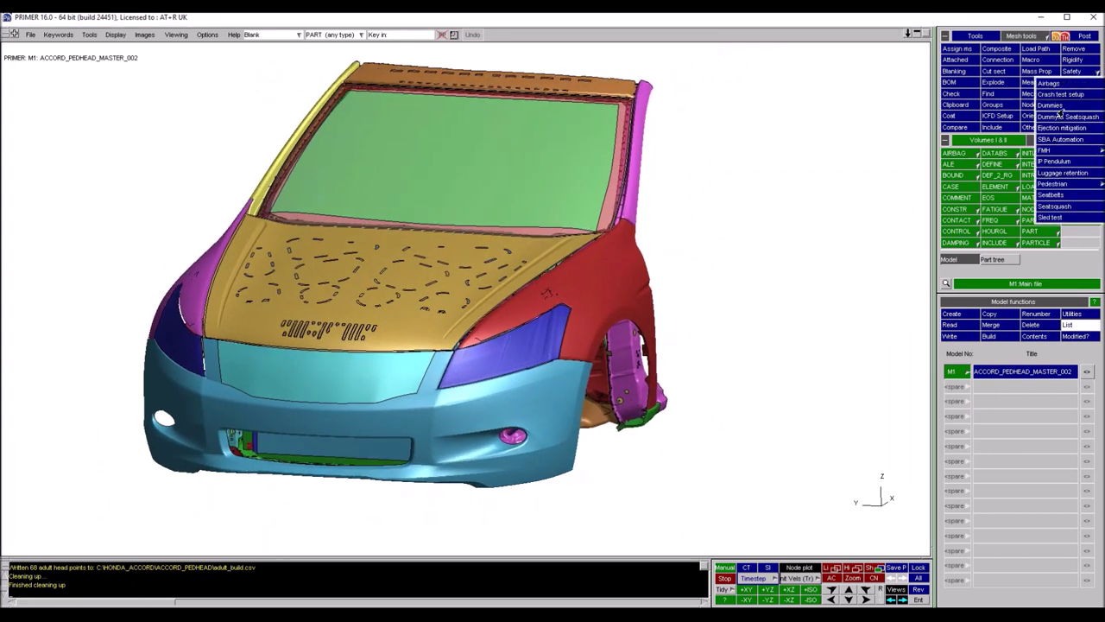
pyautogui.click(1060, 152)
pyautogui.moveTo(1060, 186)
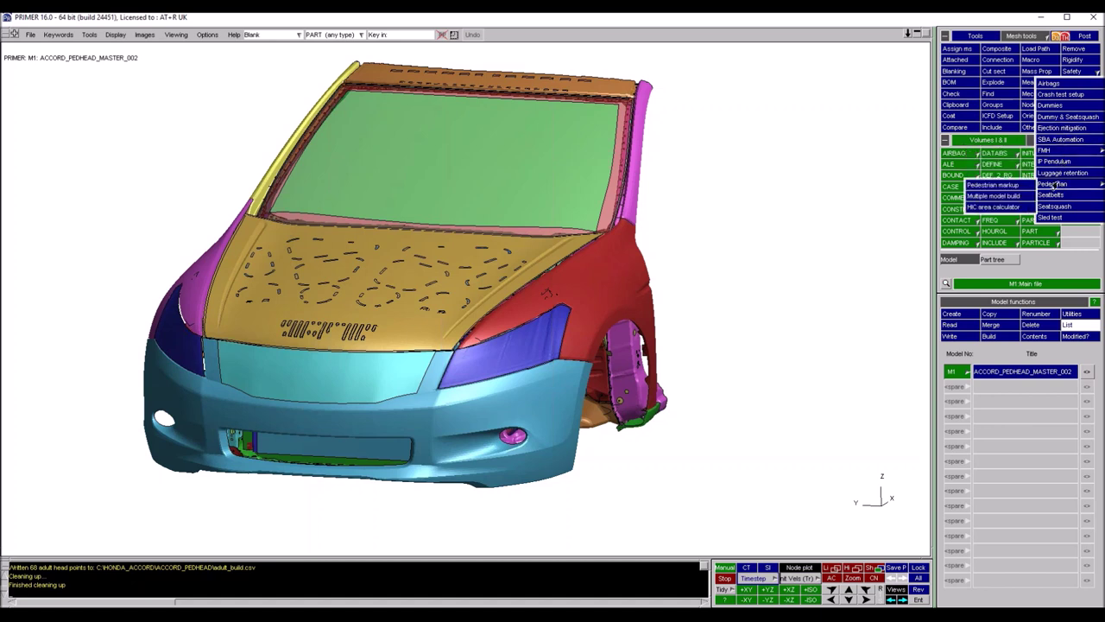
# Start the pedestrian multiple model build and read in adult_build.csv from the ACCORD_PEDHEAD folder
pyautogui.click(991, 197)
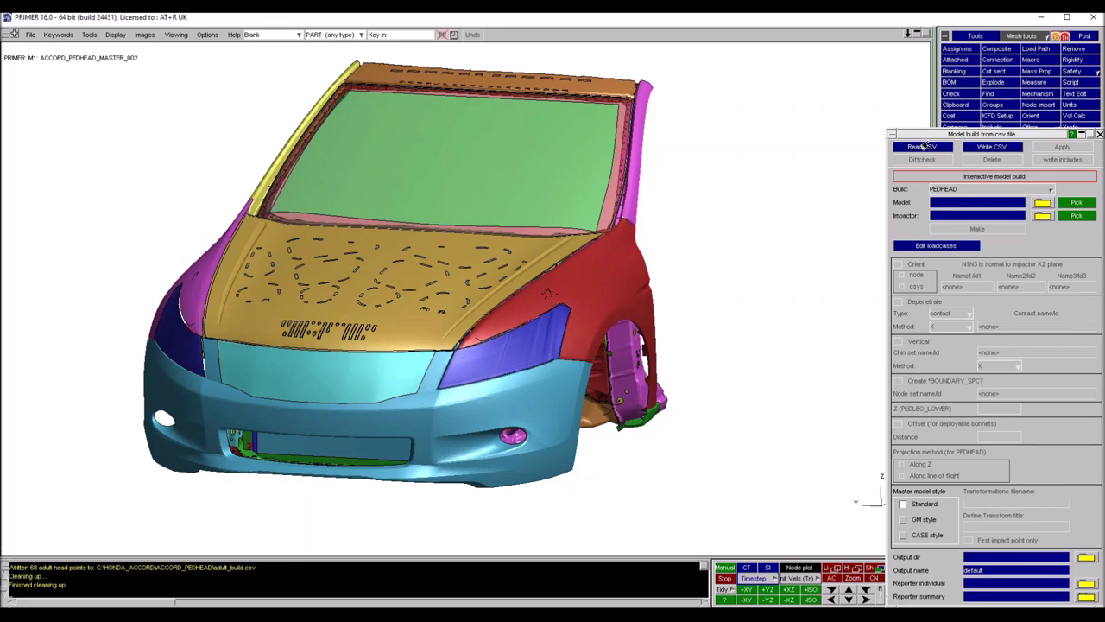
pyautogui.moveTo(983, 137); pyautogui.dragTo(863, 93)
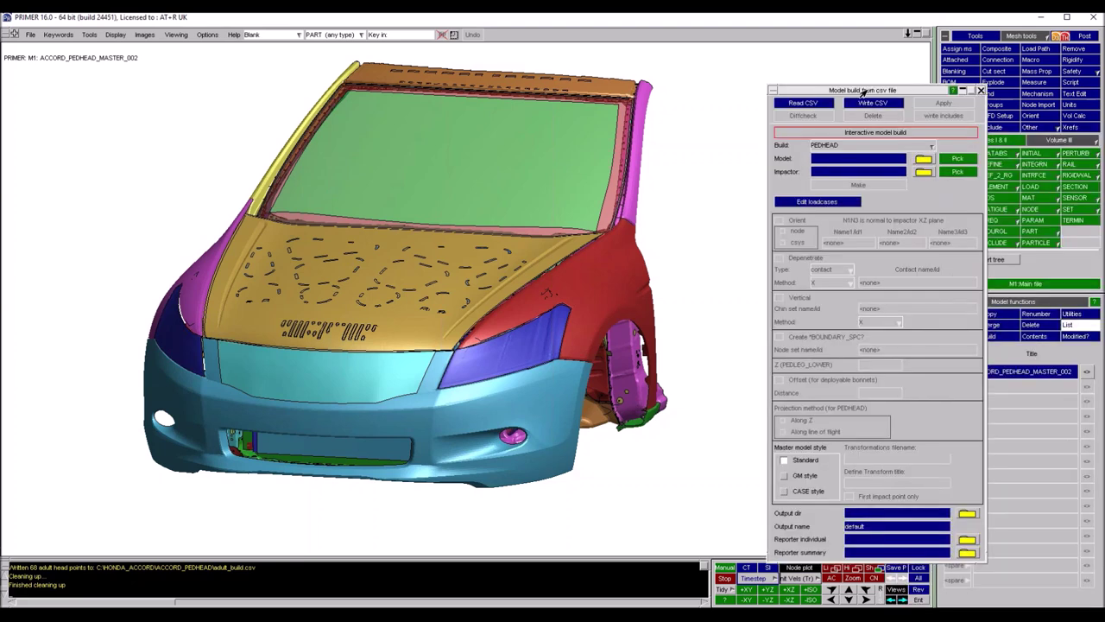
pyautogui.click(815, 104)
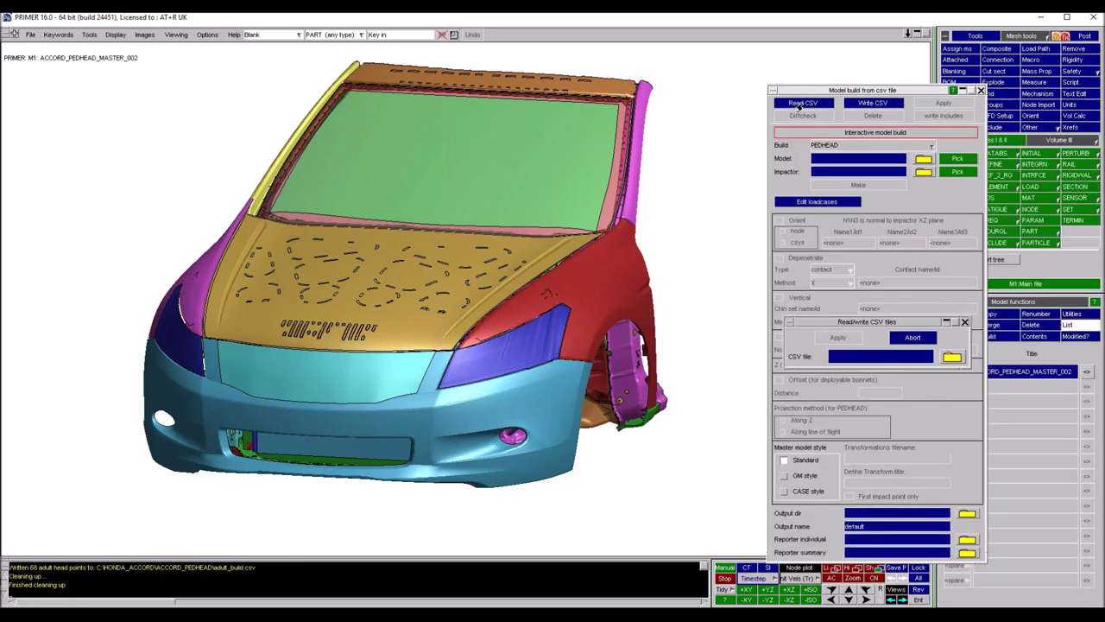
pyautogui.click(952, 357)
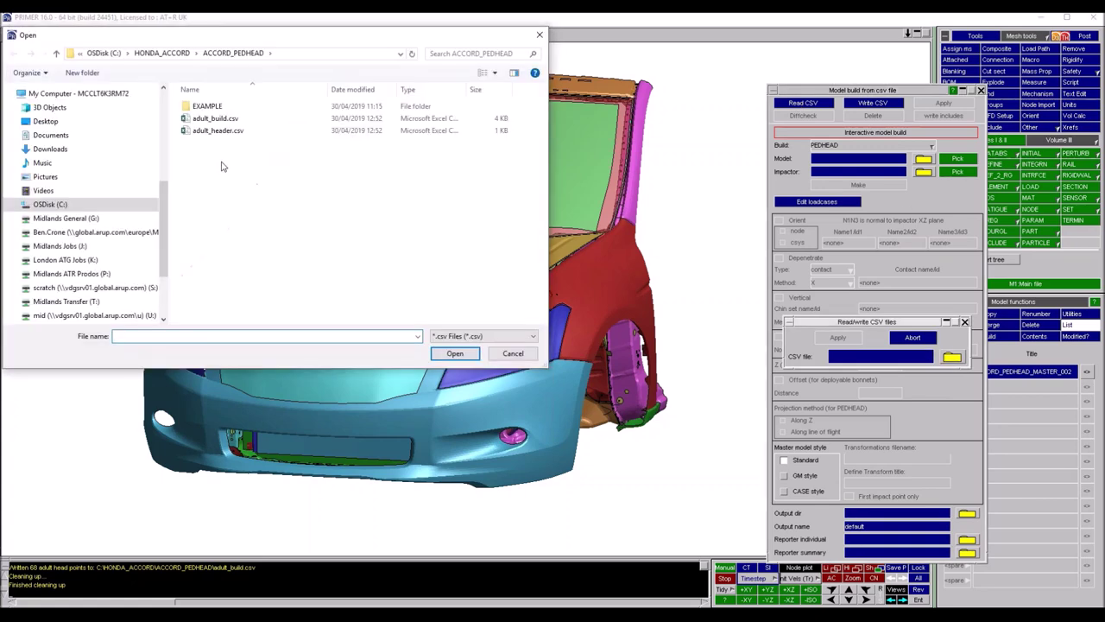
pyautogui.doubleClick(211, 119)
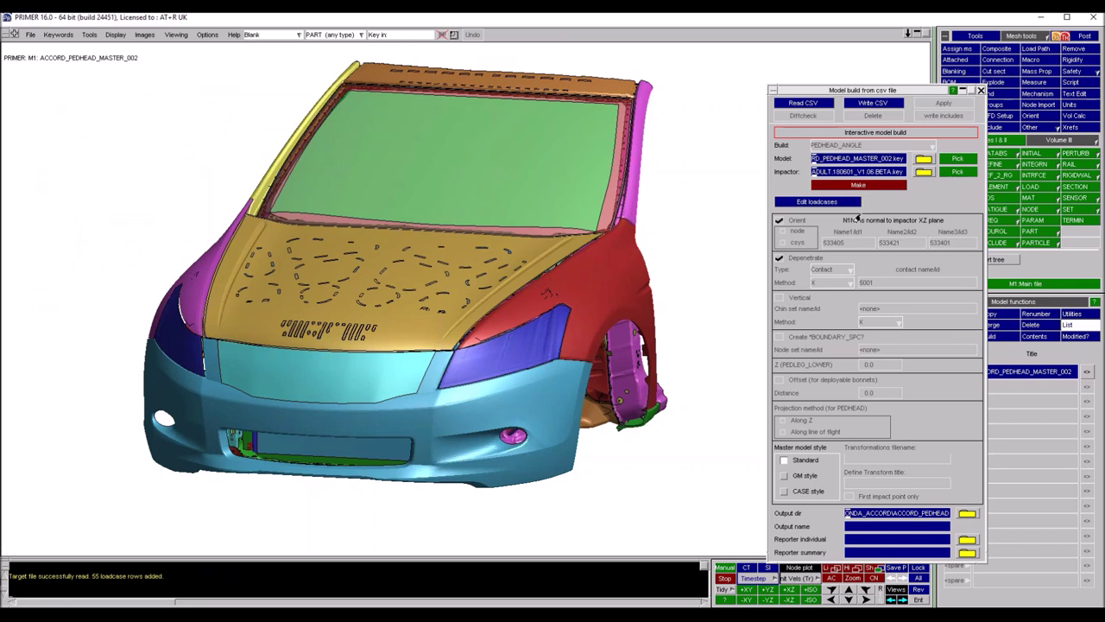
# Make the combined model from the master vehicle and the adult headform impactor, and inspect both in the view
pyautogui.click(856, 192)
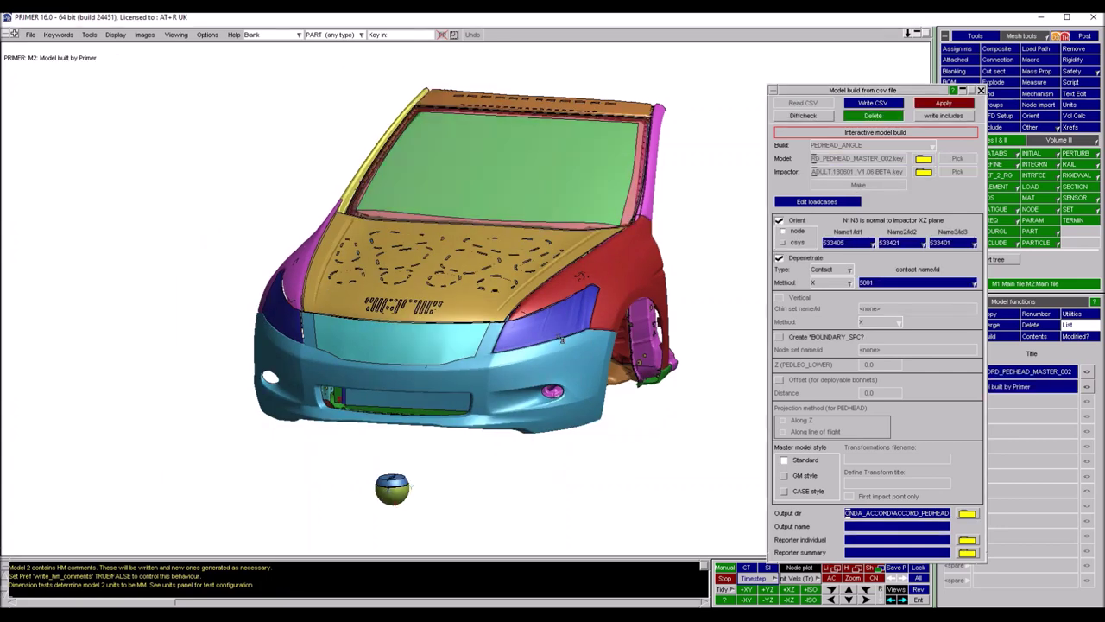
pyautogui.keyDown('shift'); pyautogui.moveTo(426, 499); pyautogui.dragTo(309, 412, button='middle'); pyautogui.keyUp('shift')
pyautogui.keyDown('shift'); pyautogui.moveTo(376, 295); pyautogui.dragTo(472, 410, button='middle'); pyautogui.keyUp('shift')
pyautogui.keyDown('shift'); pyautogui.moveTo(472, 410); pyautogui.dragTo(434, 347); pyautogui.keyUp('shift')
pyautogui.keyDown('shift'); pyautogui.moveTo(434, 347); pyautogui.dragTo(407, 321, button='middle'); pyautogui.keyUp('shift')
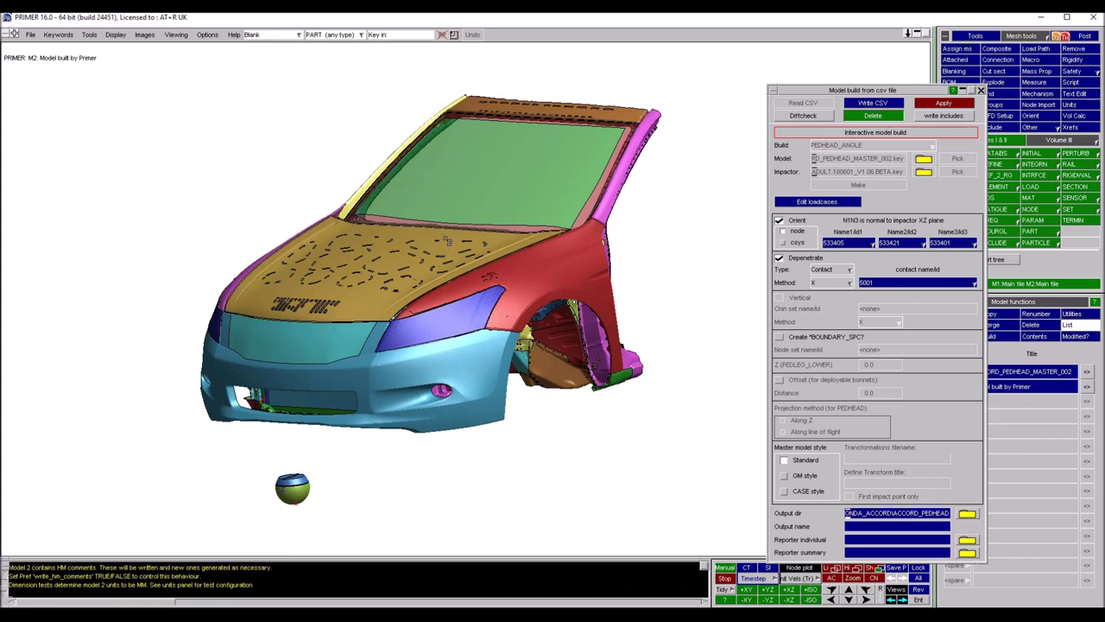
pyautogui.click(818, 288)
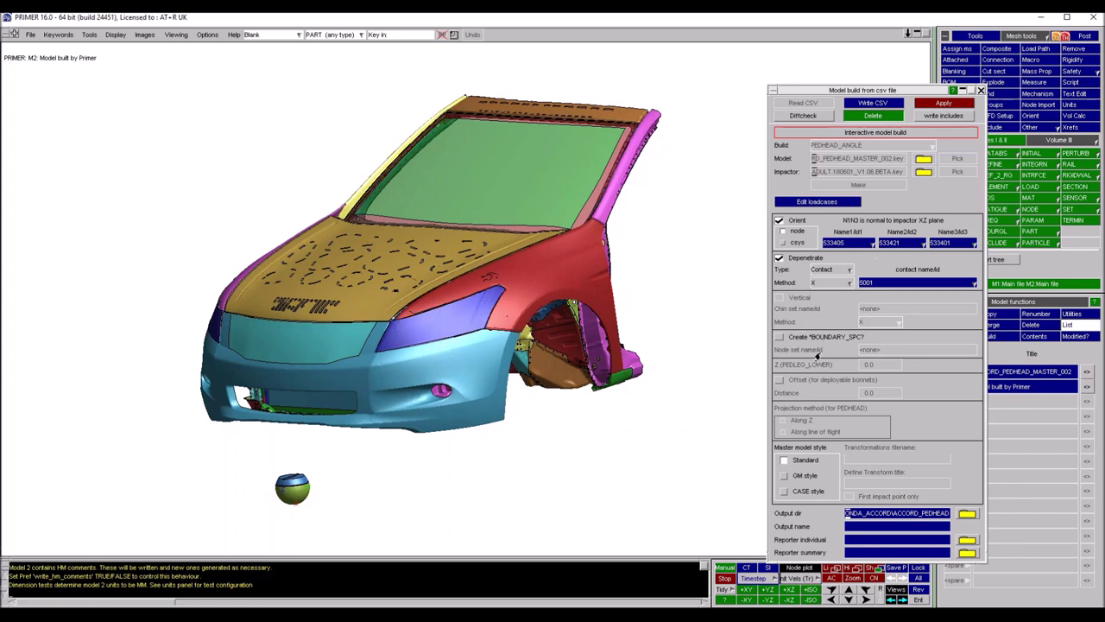
pyautogui.click(779, 380)
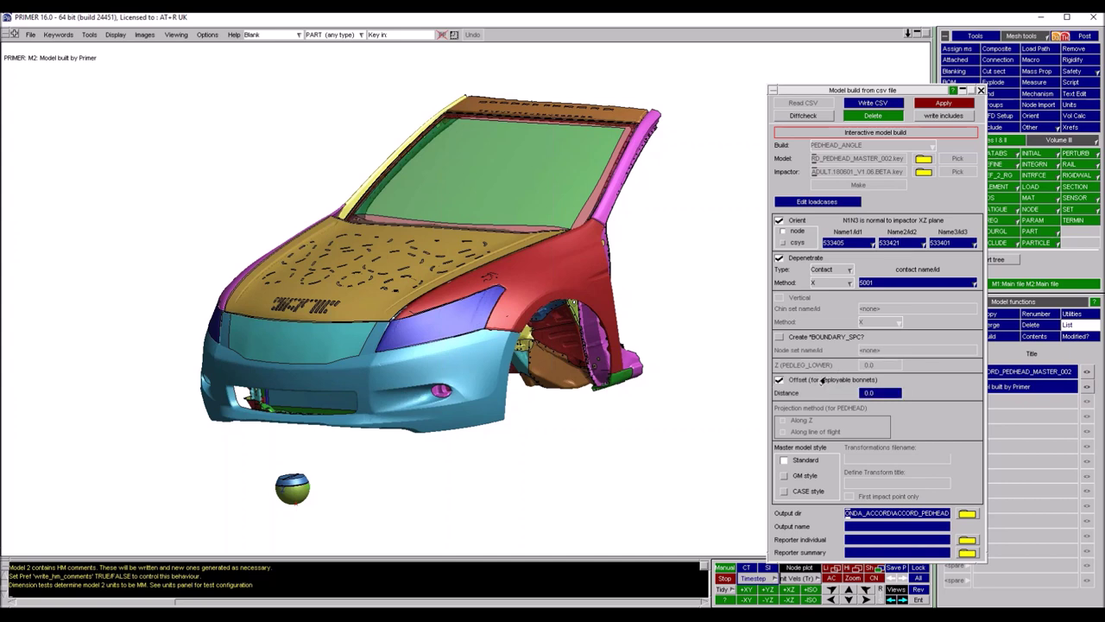
pyautogui.doubleClick(874, 395)
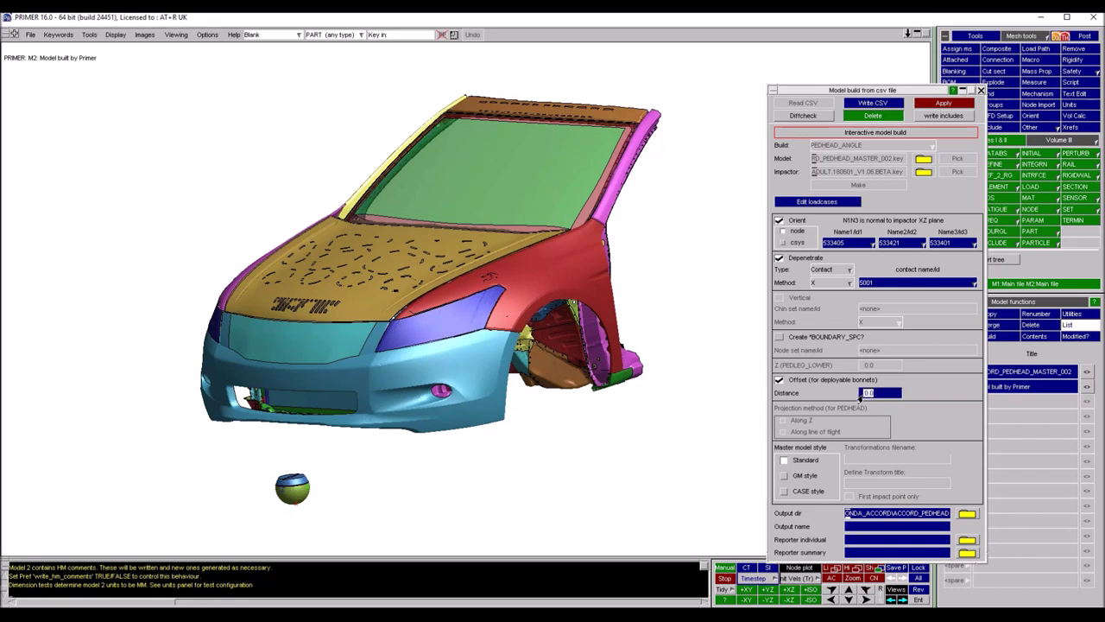
pyautogui.click(779, 381)
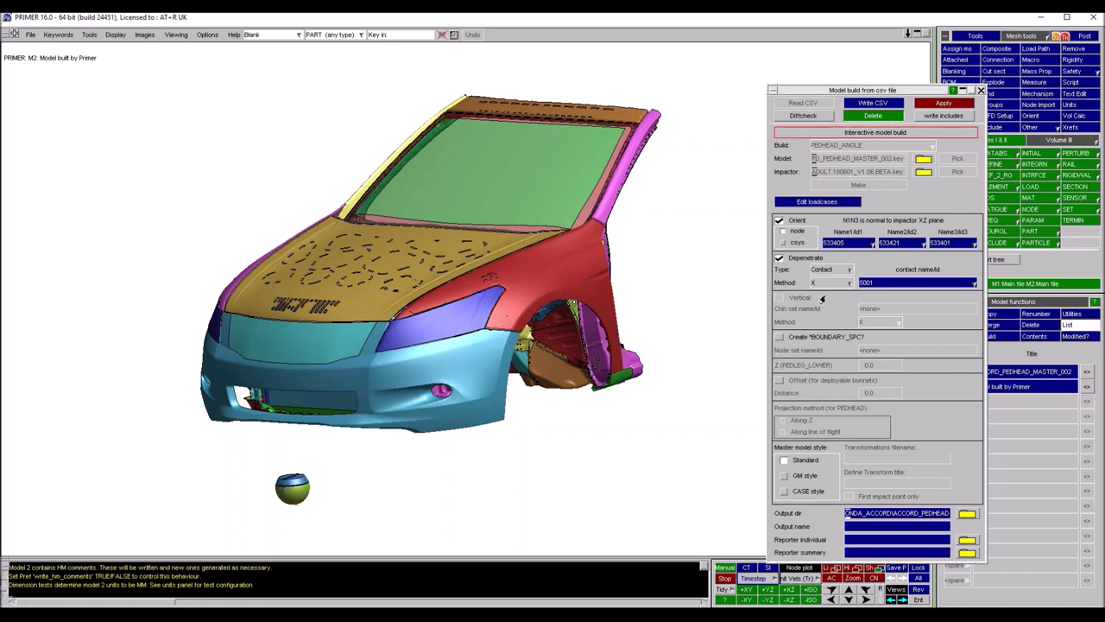
# Open the loadcase list for editing and sketch all the impact points on the vehicle
pyautogui.click(821, 203)
pyautogui.click(843, 203)
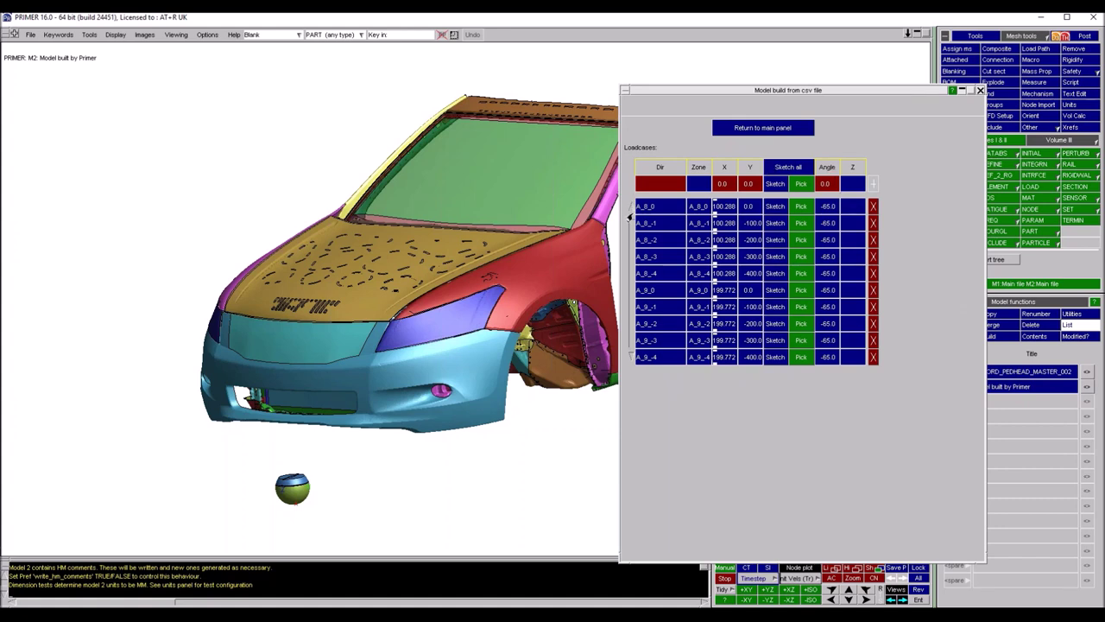
pyautogui.scroll(-3, 629, 223)
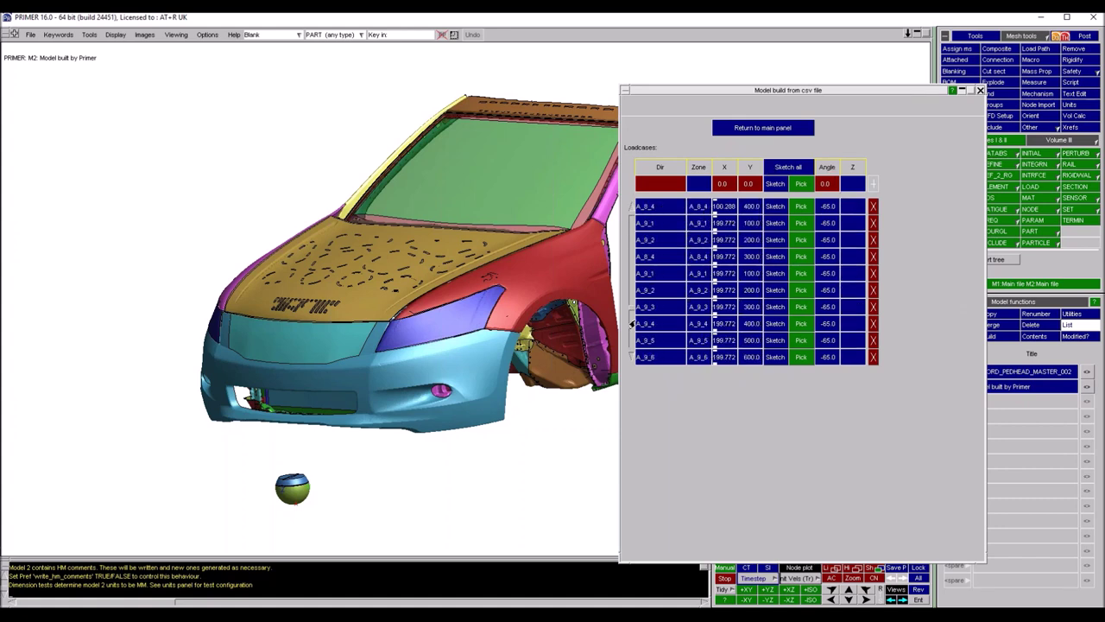
pyautogui.scroll(3, 638, 217)
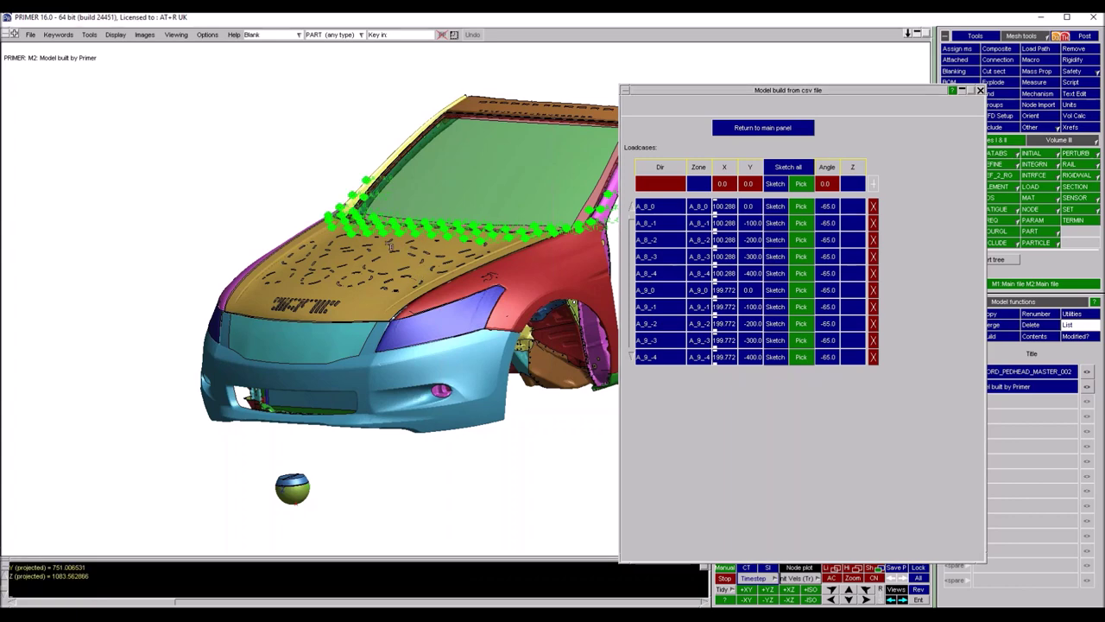
pyautogui.keyDown('shift'); pyautogui.moveTo(389, 245); pyautogui.dragTo(506, 334); pyautogui.keyUp('shift')
pyautogui.scroll(3, 541, 269)
pyautogui.keyDown('shift'); pyautogui.moveTo(541, 271); pyautogui.dragTo(412, 304); pyautogui.keyUp('shift')
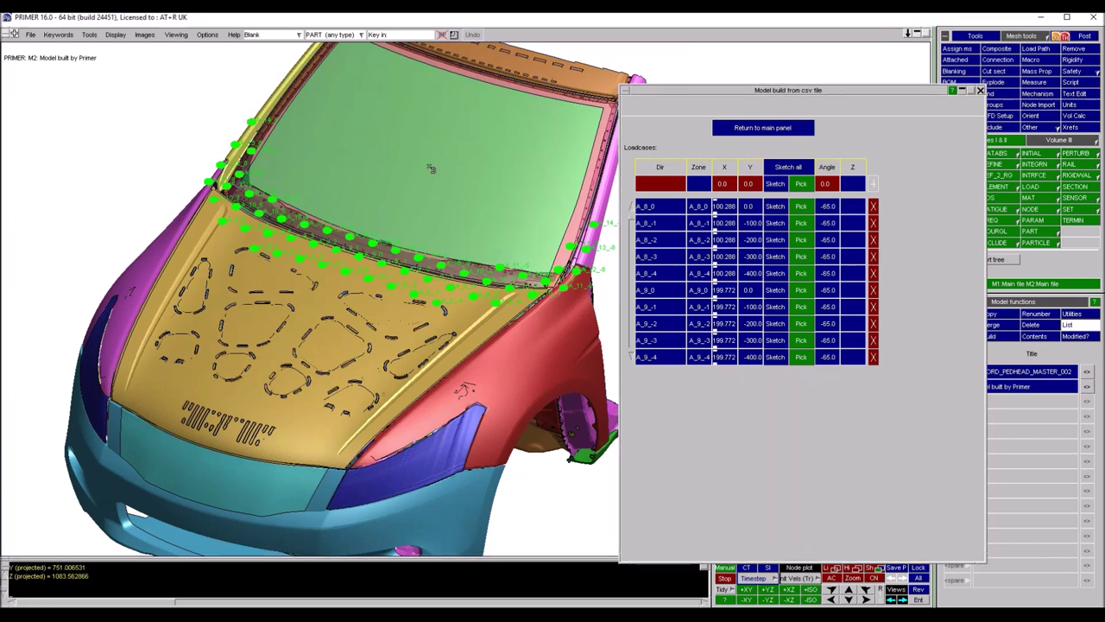
# Delete every loadcase from the list except A_8_0 and A_8_-1
pyautogui.scroll(-1, 872, 296)
pyautogui.click(873, 290)
pyautogui.click(873, 291)
pyautogui.click(873, 290)
pyautogui.click(873, 290)
pyautogui.click(873, 290)
pyautogui.click(874, 290)
pyautogui.click(873, 290)
pyautogui.click(873, 290)
pyautogui.scroll(3, 757, 324)
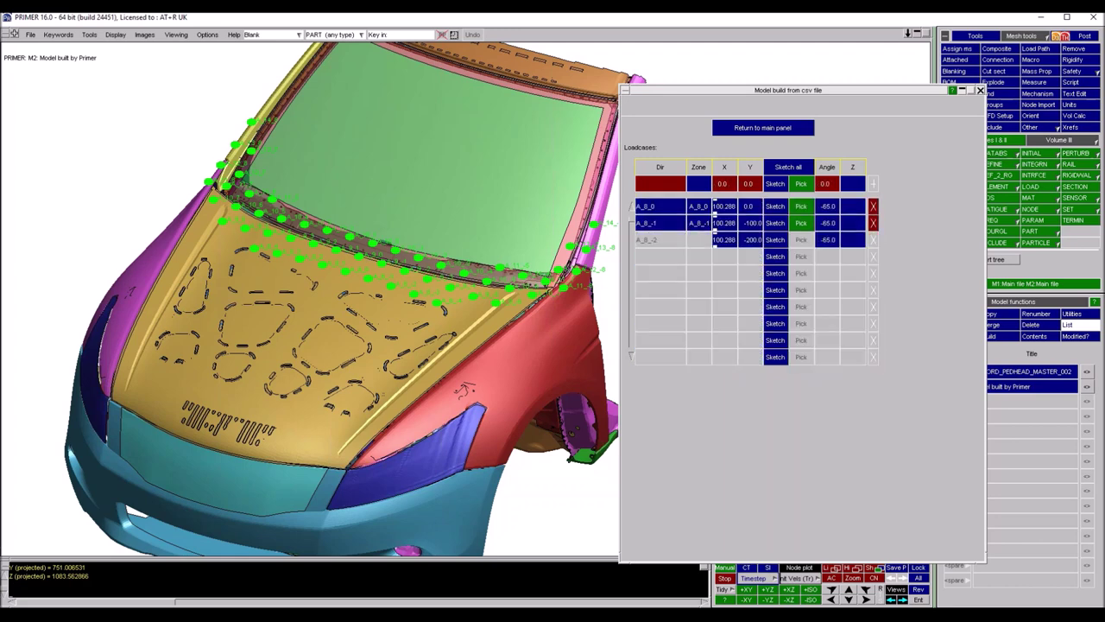
pyautogui.scroll(-2, 757, 324)
pyautogui.click(873, 291)
pyautogui.click(873, 291)
pyautogui.click(873, 291)
pyautogui.click(873, 291)
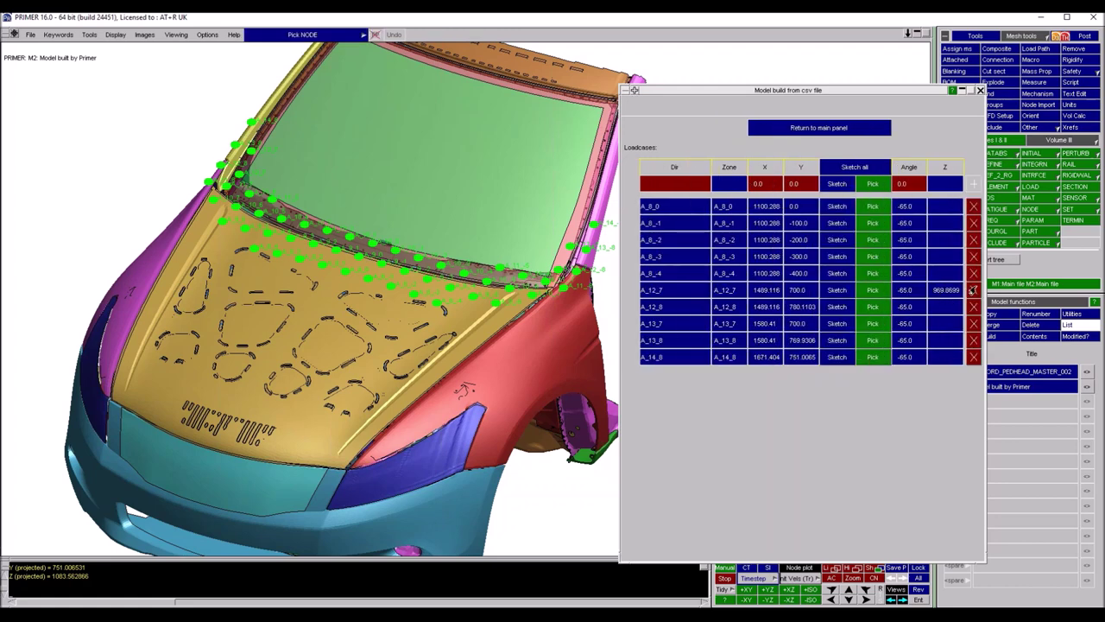
pyautogui.click(970, 287)
pyautogui.click(970, 287)
pyautogui.click(973, 323)
pyautogui.click(973, 307)
pyautogui.click(973, 289)
pyautogui.click(974, 273)
pyautogui.click(973, 257)
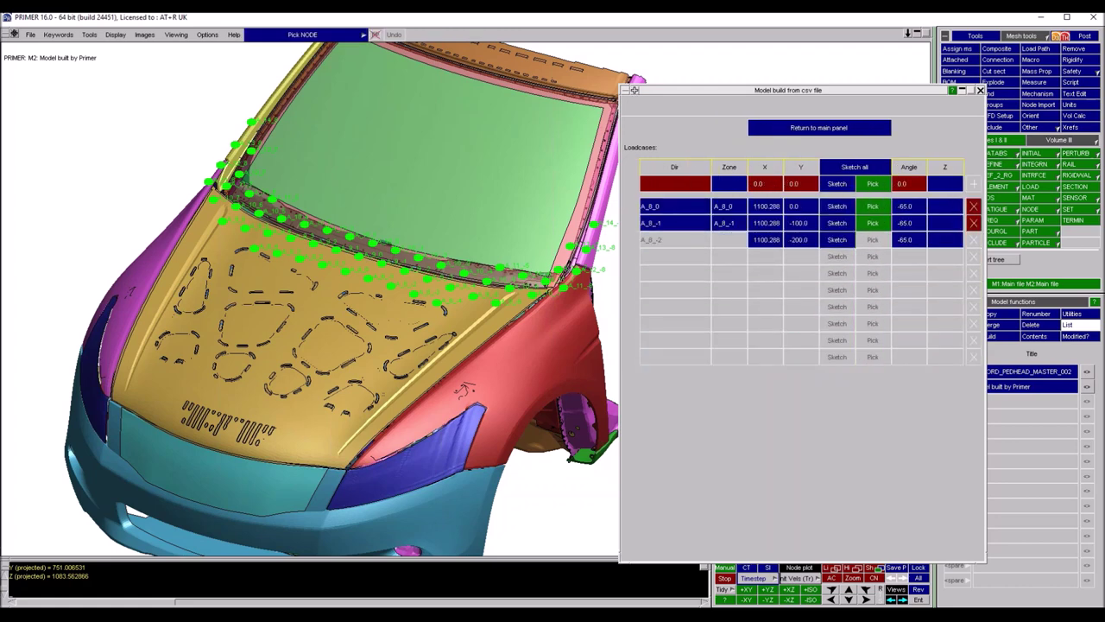
pyautogui.click(973, 239)
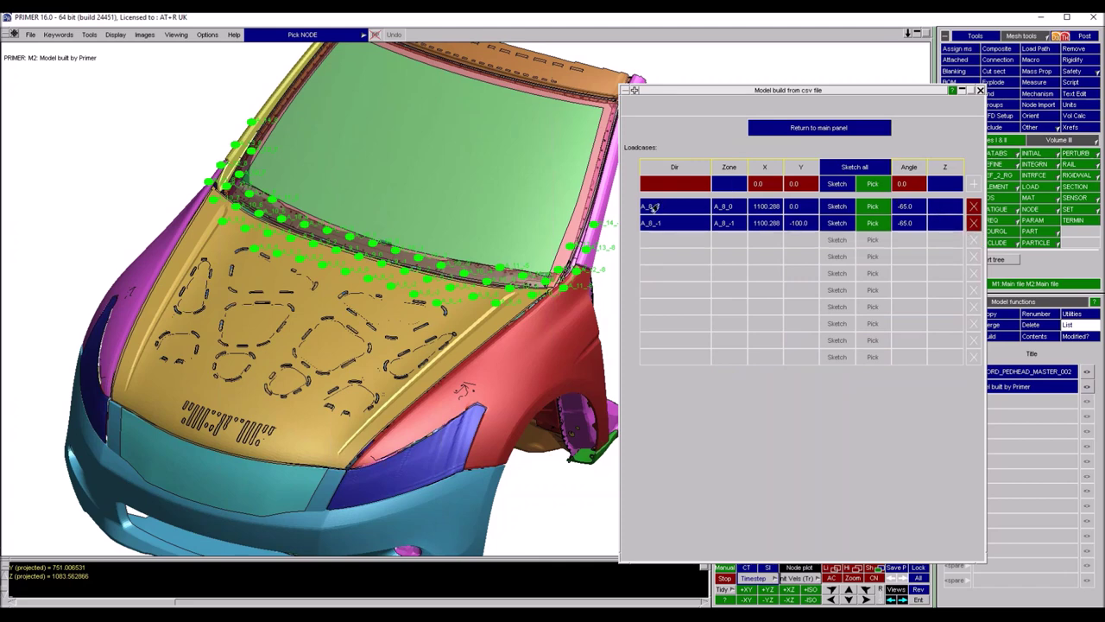
# Clear the sketched points and sketch only the remaining loadcases on the bonnet
pyautogui.press('s')
pyautogui.click(836, 167)
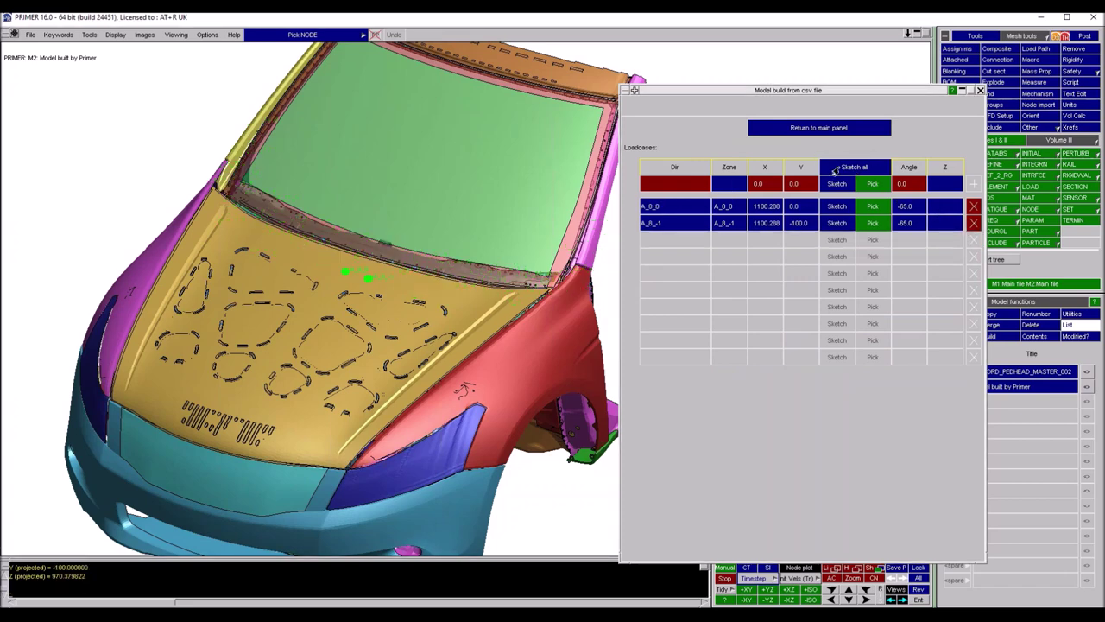
pyautogui.keyDown('shift'); pyautogui.moveTo(323, 336); pyautogui.dragTo(361, 250); pyautogui.keyUp('shift')
pyautogui.keyDown('shift'); pyautogui.moveTo(262, 358); pyautogui.dragTo(332, 185, button='right'); pyautogui.keyUp('shift')
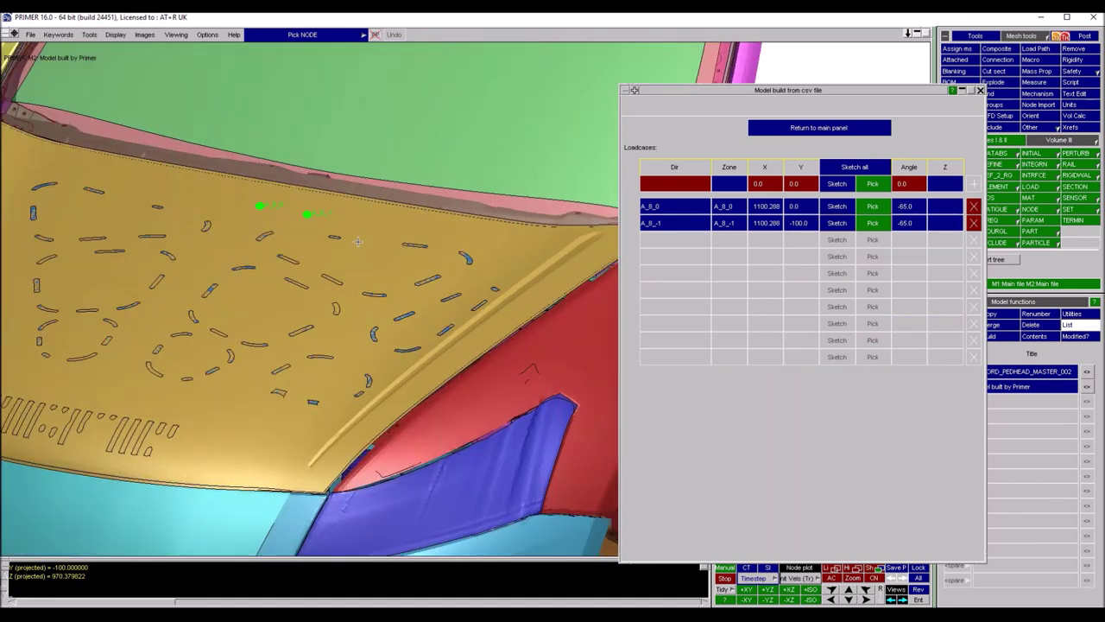
pyautogui.scroll(-4, 357, 241)
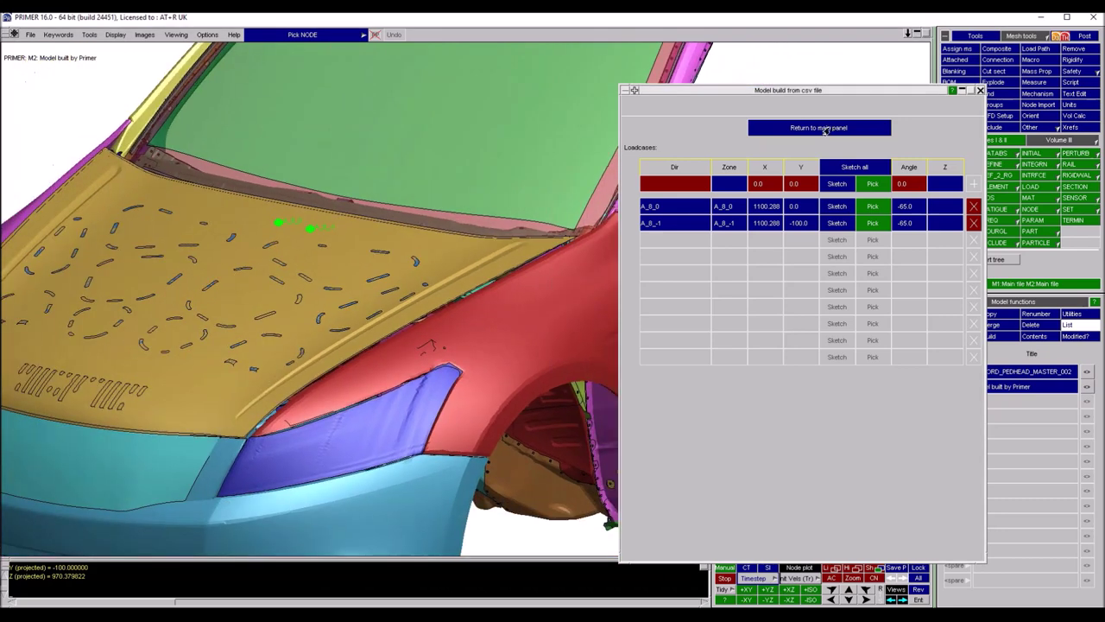
# Return to the main build settings and show the whole vehicle and impactor in a side view
pyautogui.click(816, 128)
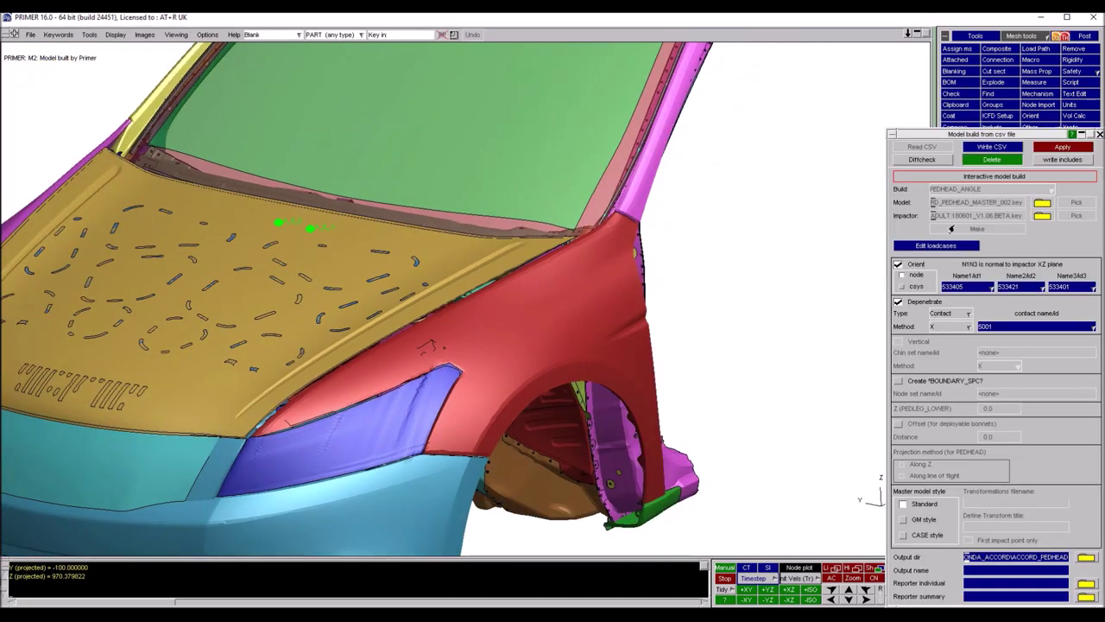
pyautogui.scroll(-5, 162, 205)
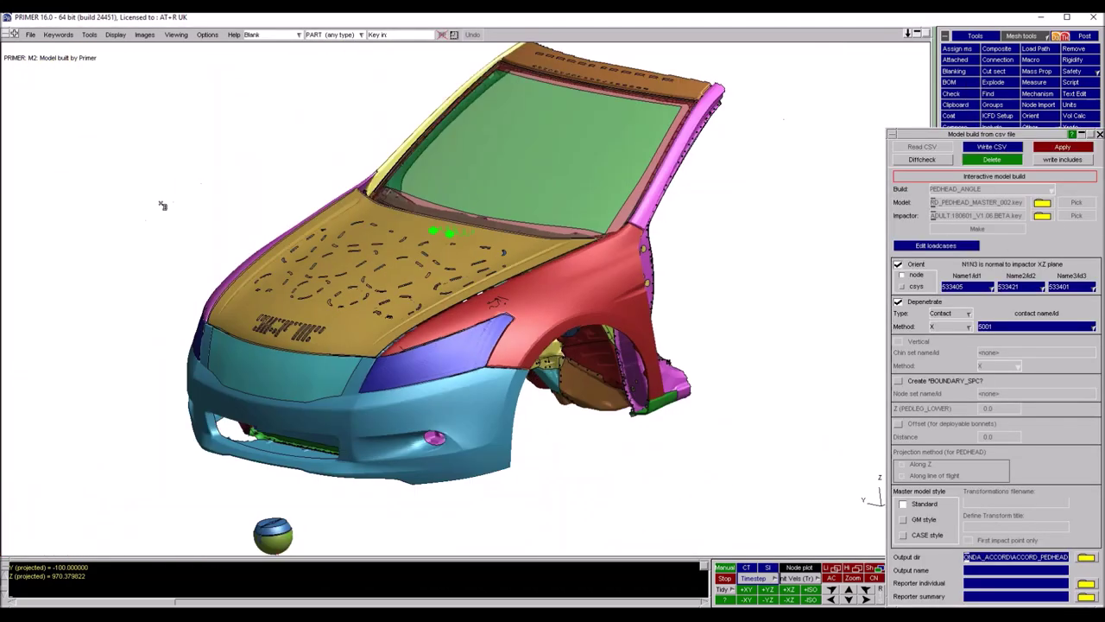
pyautogui.keyDown('shift'); pyautogui.moveTo(146, 200); pyautogui.dragTo(472, 411); pyautogui.keyUp('shift')
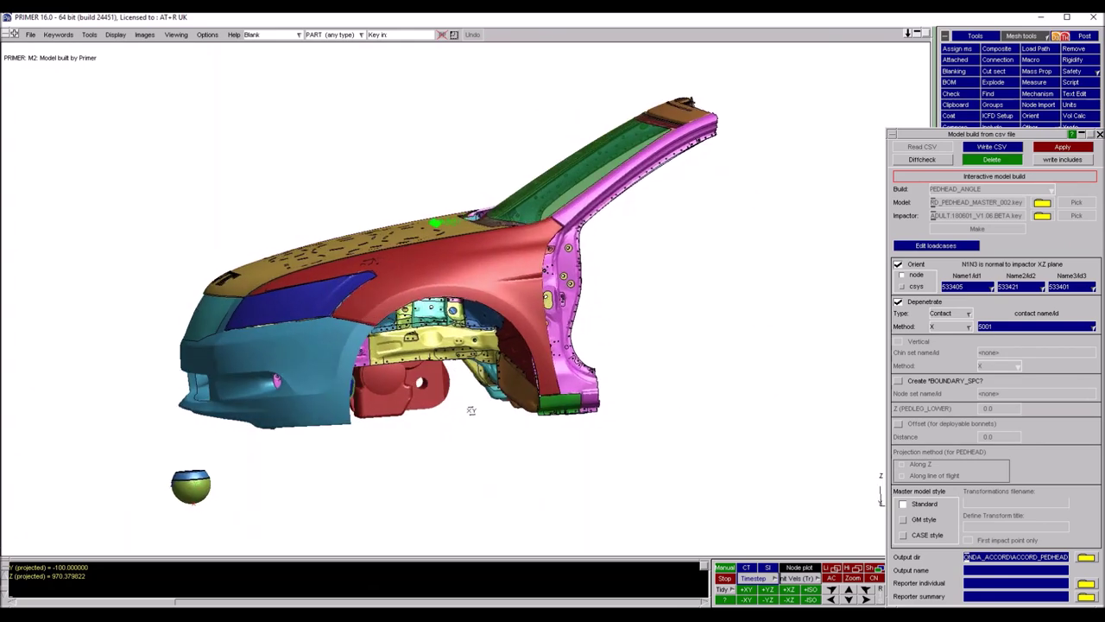
pyautogui.moveTo(471, 410); pyautogui.dragTo(474, 410, button='middle')
pyautogui.press('3')
pyautogui.press('a')
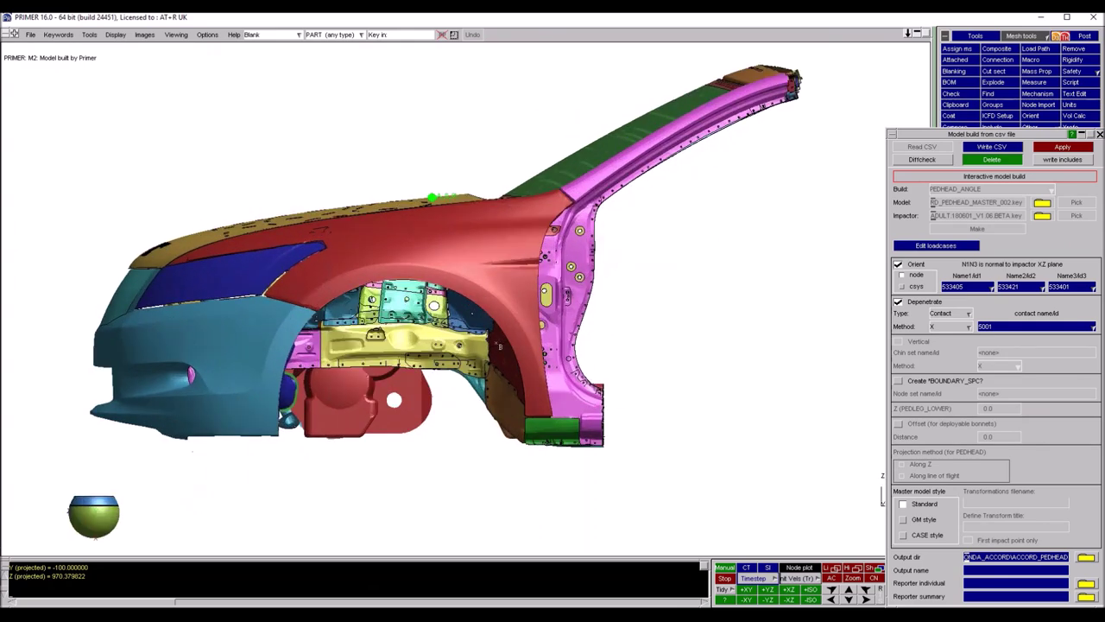
pyautogui.moveTo(1017, 134); pyautogui.dragTo(992, 88)
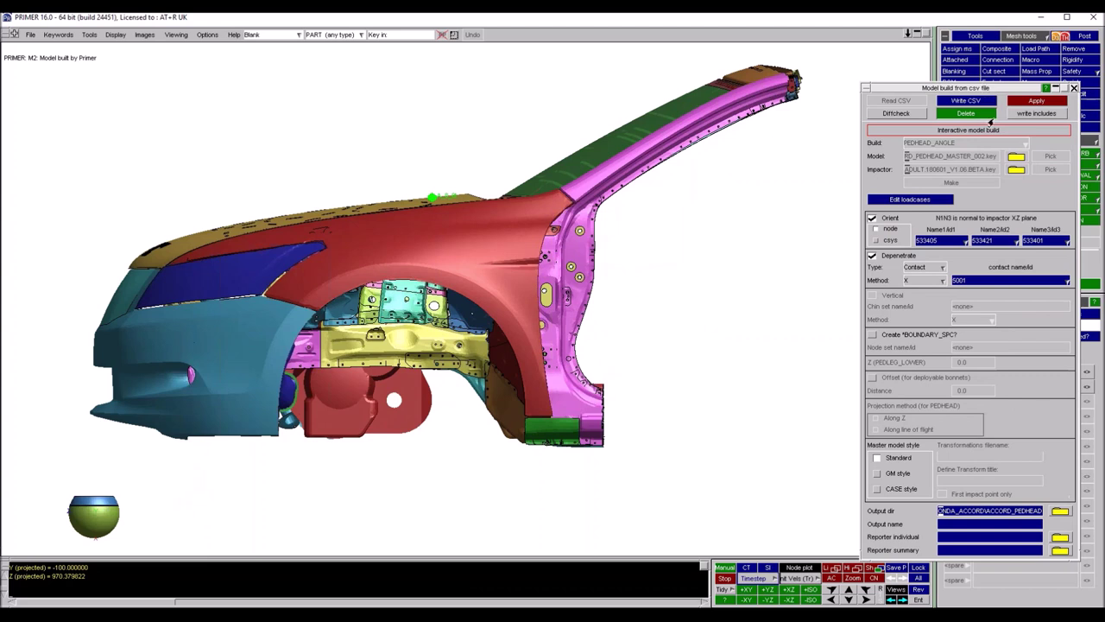
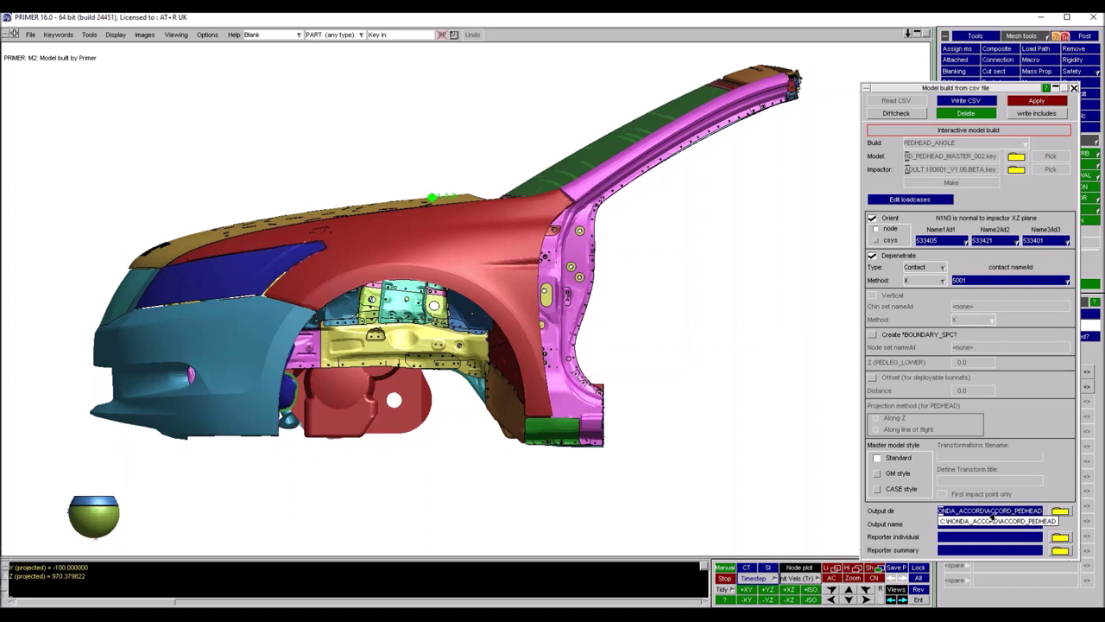
# Select ACCORD_PEDHEAD as the output directory and check that folder's contents in File Explorer
pyautogui.click(1061, 511)
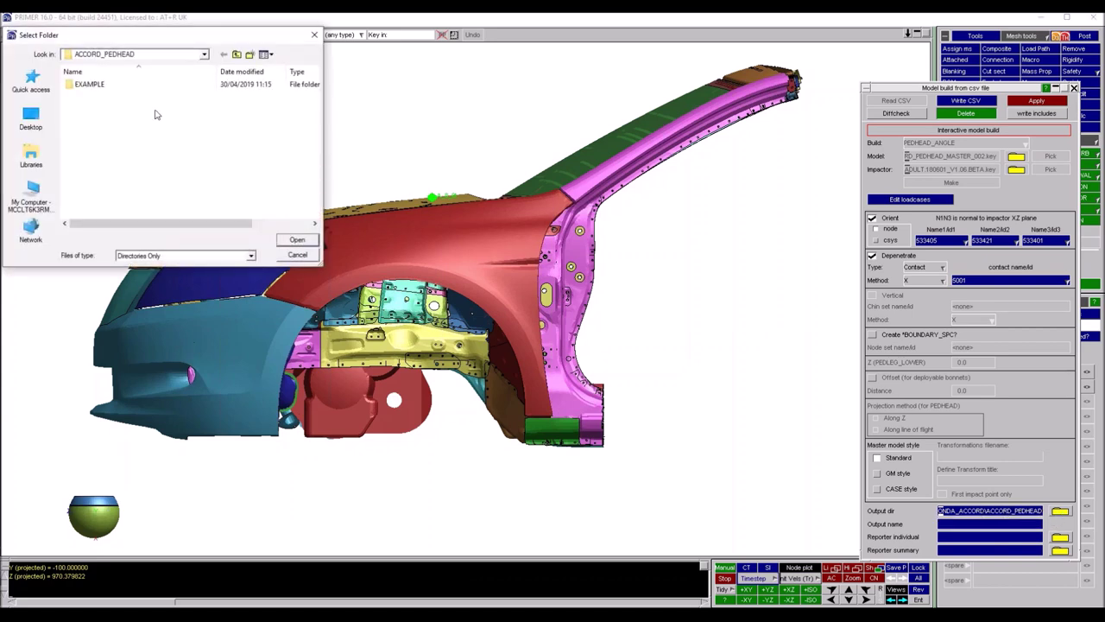
pyautogui.click(296, 239)
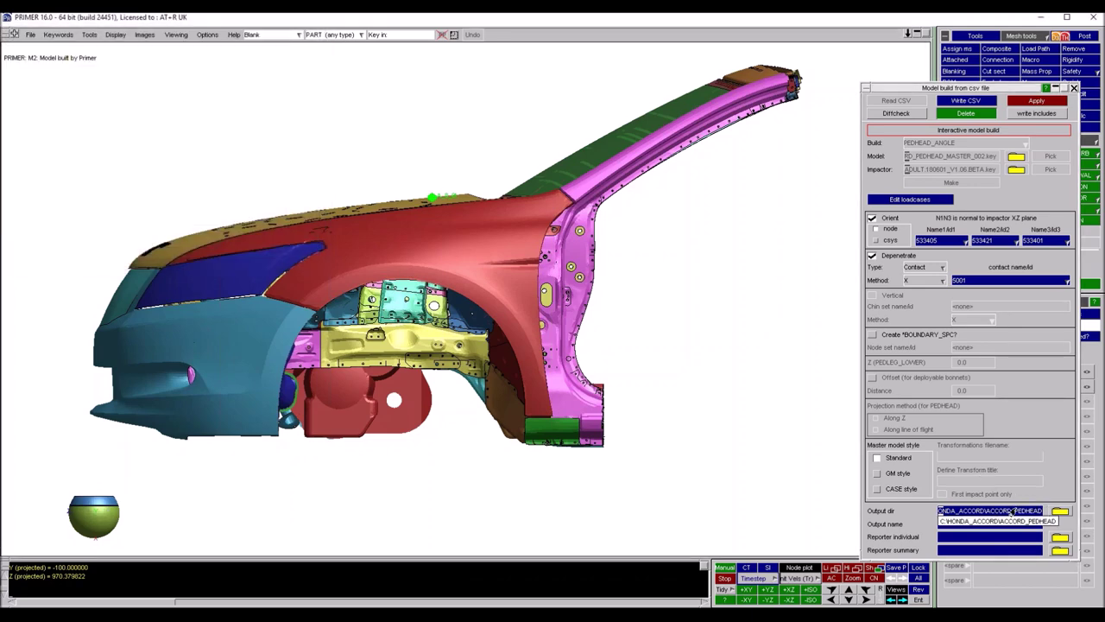
pyautogui.click(523, 613)
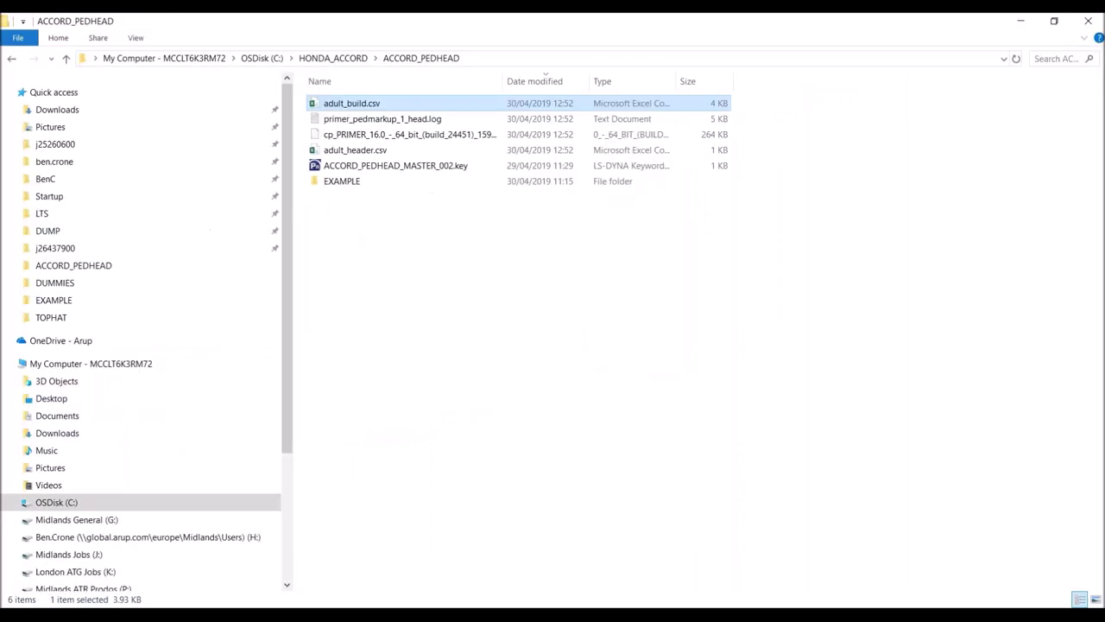
pyautogui.click(1021, 21)
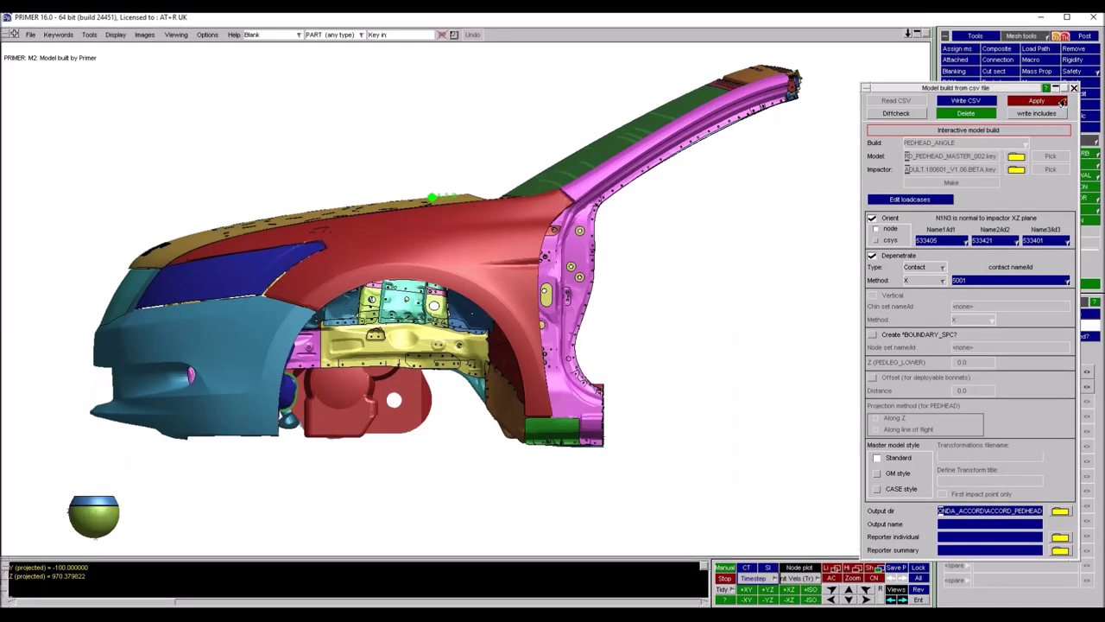
# Build the models for the remaining loadcases, then switch to File Explorer and sort the output folder by name
pyautogui.click(1040, 101)
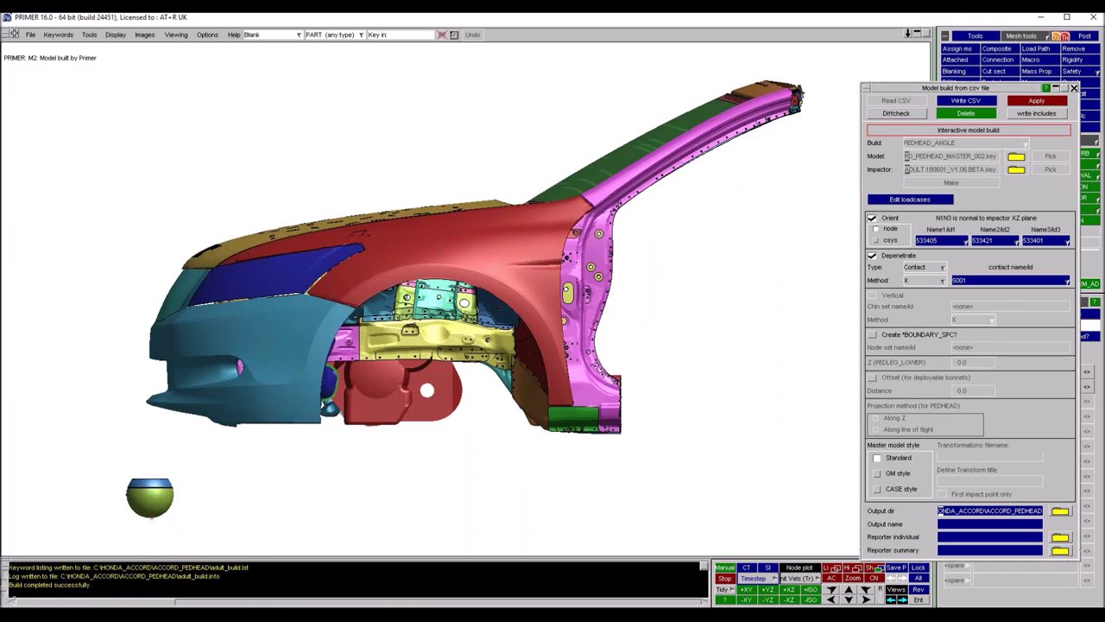
pyautogui.hotkey('alt', 'Tab')
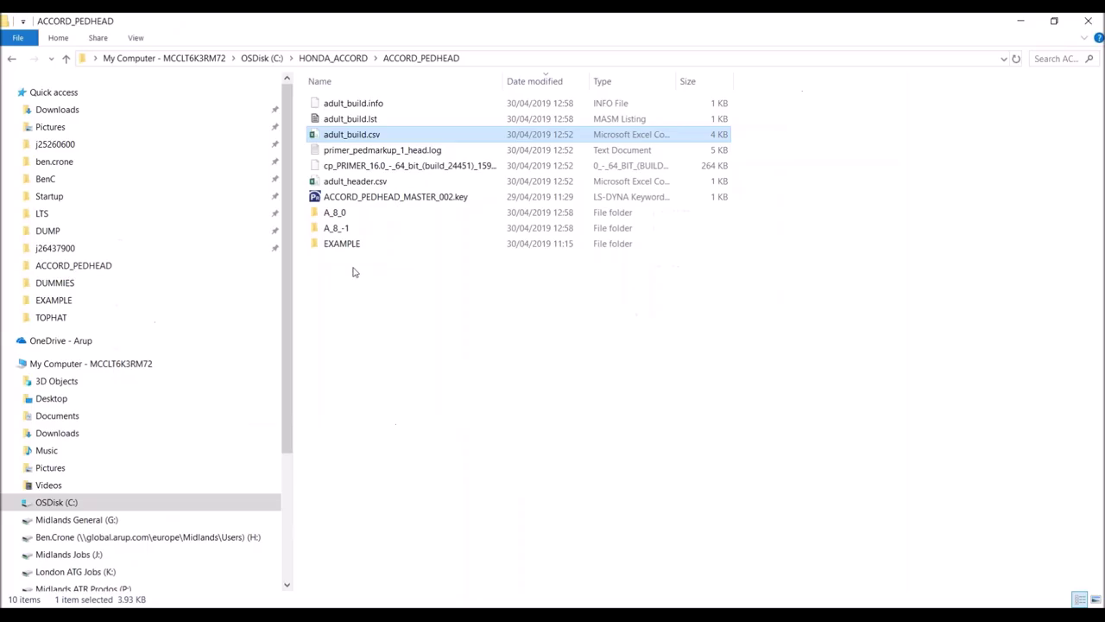
pyautogui.click(372, 81)
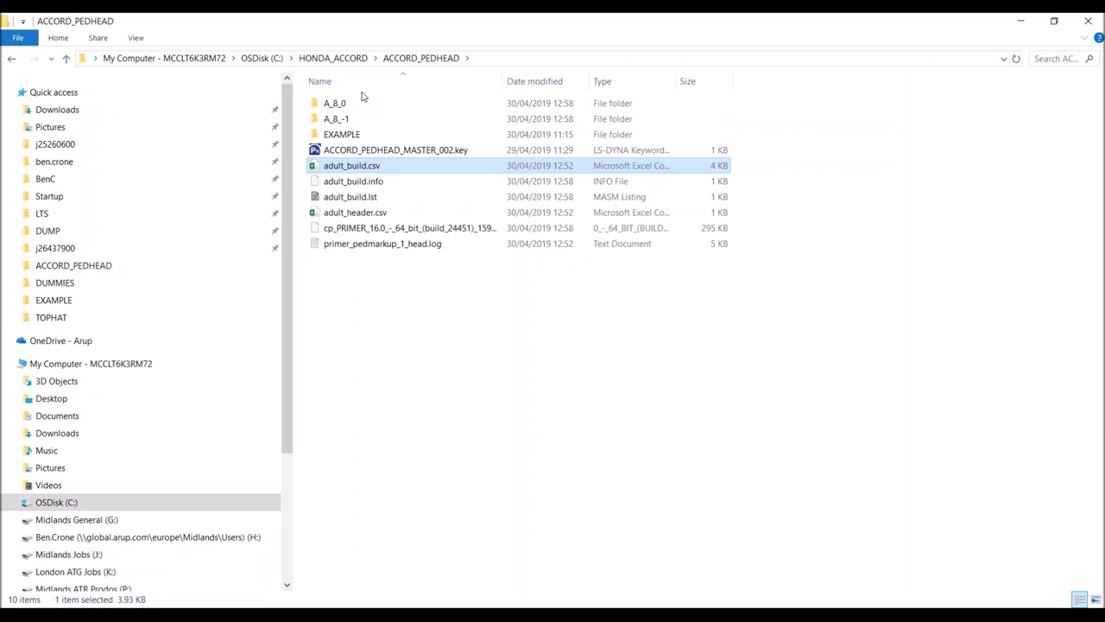
# Open a_8_0.key from the A_8_0 output folder in the Vim text editor
pyautogui.click(342, 117)
pyautogui.click(343, 105)
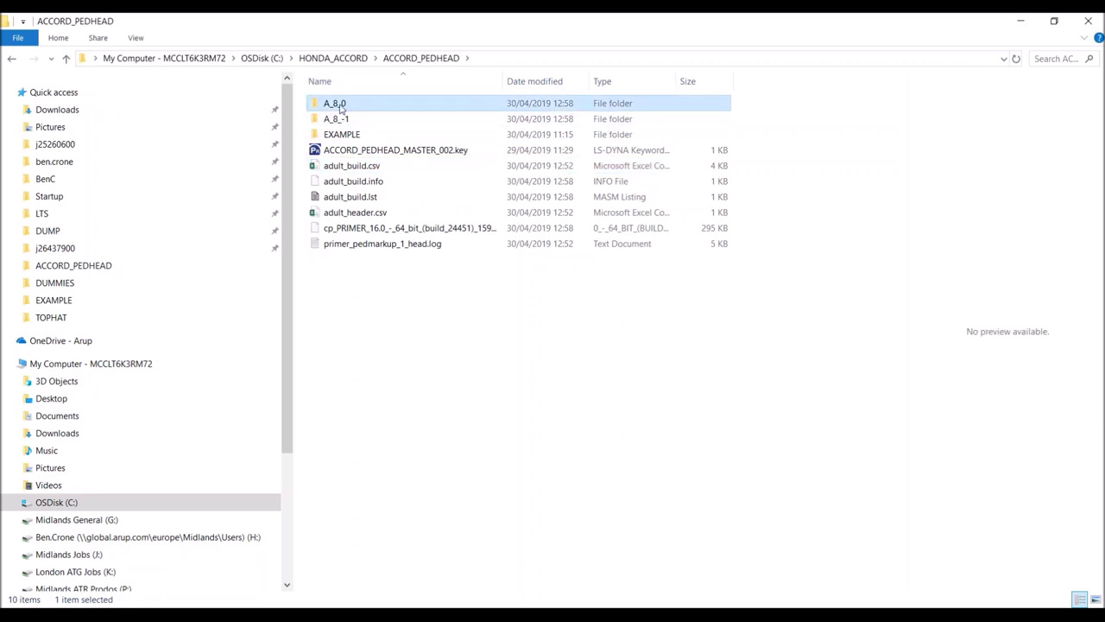
pyautogui.doubleClick(340, 105)
pyautogui.rightClick(336, 108)
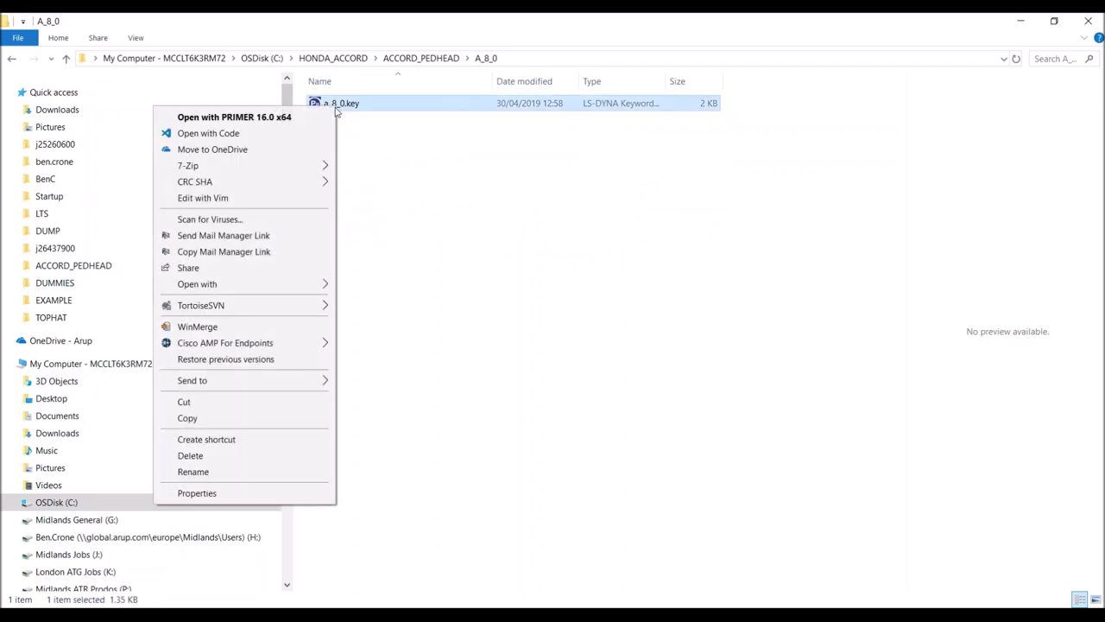
pyautogui.click(285, 195)
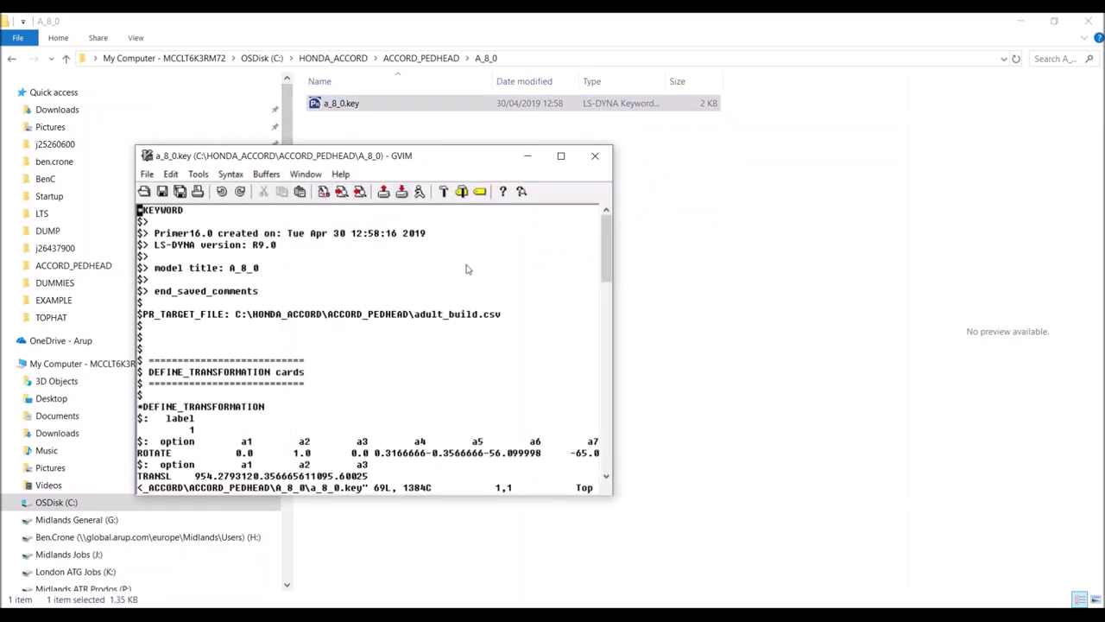
# Examine the master model include, the headform INCLUDE_TRANSFORM and the DEFINE_TRANSFORMATION card in a_8_0.key, and close the file
pyautogui.moveTo(604, 253); pyautogui.dragTo(604, 324)
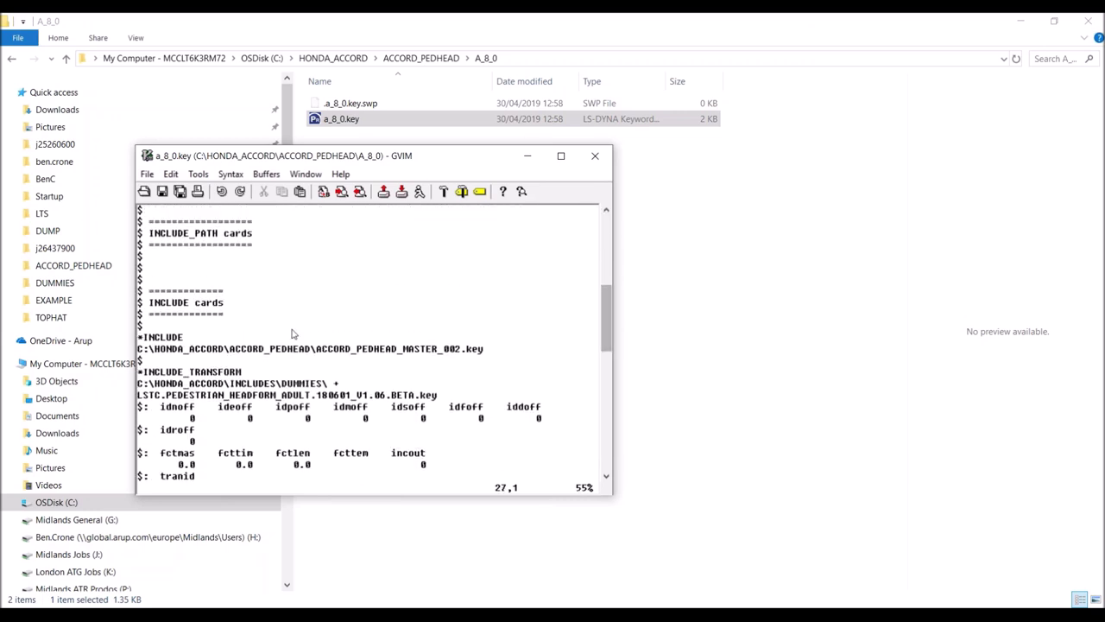
pyautogui.moveTo(148, 350); pyautogui.dragTo(489, 350)
pyautogui.scroll(-1, 462, 279)
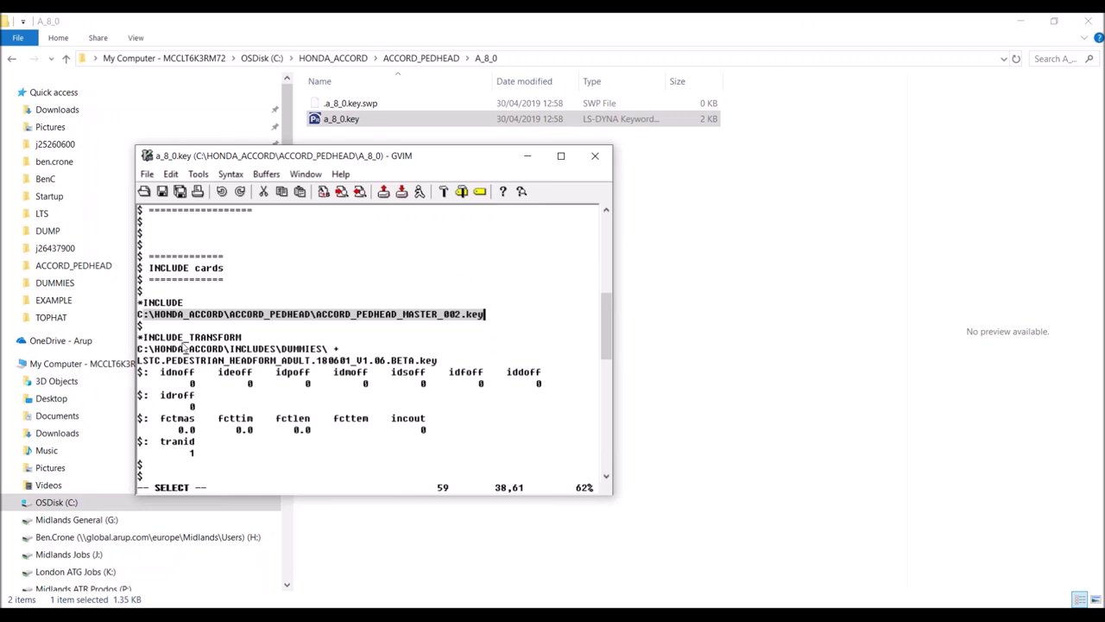
pyautogui.moveTo(155, 350); pyautogui.dragTo(437, 360)
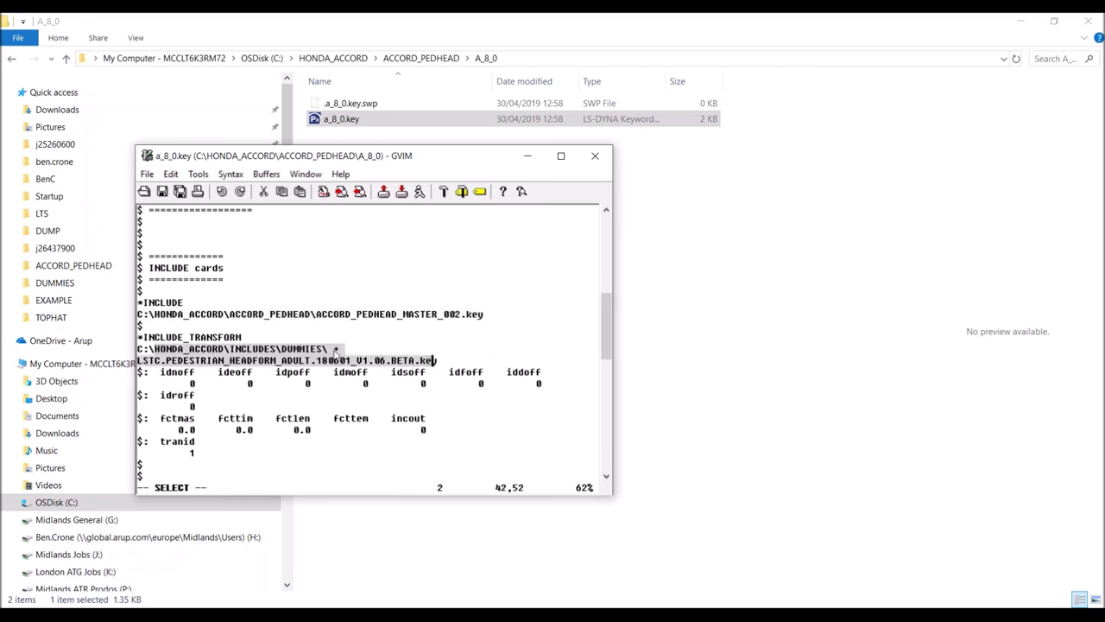
pyautogui.scroll(1, 239, 383)
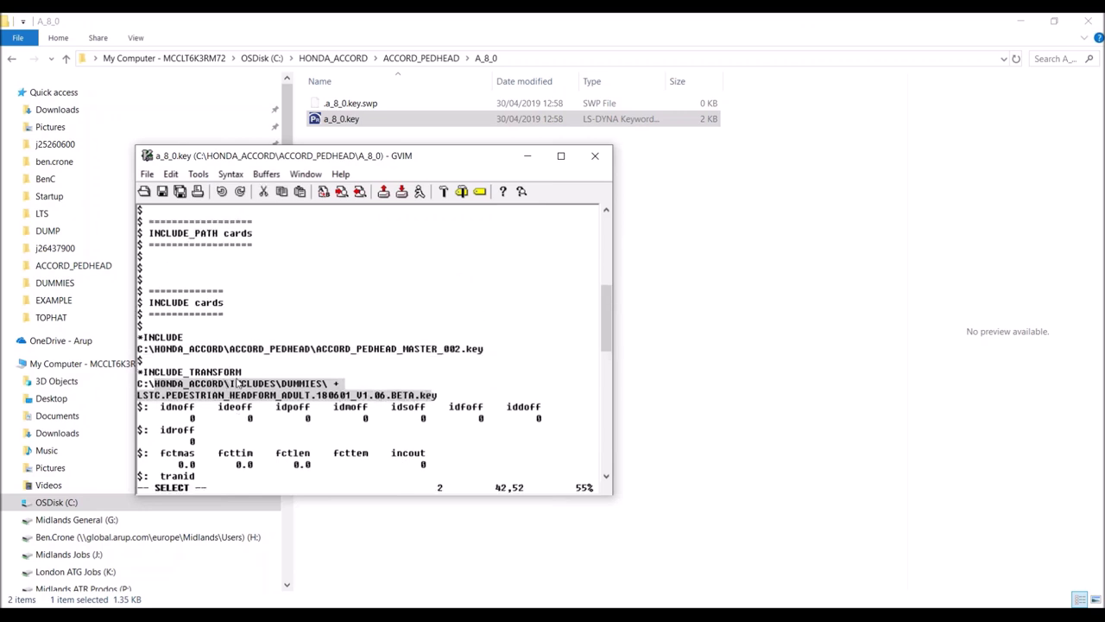
pyautogui.scroll(4, 301, 330)
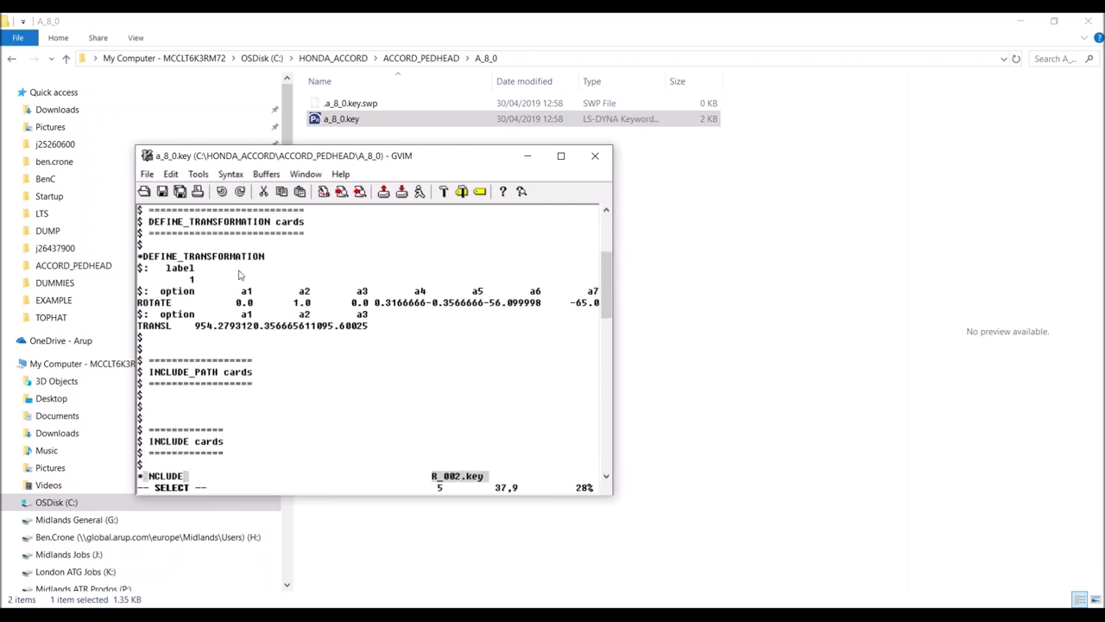
pyautogui.click(595, 158)
# Return to ACCORD_PEDHEAD, open its EXAMPLE folder and look through the loadcase folders down to the files at the end
pyautogui.click(423, 58)
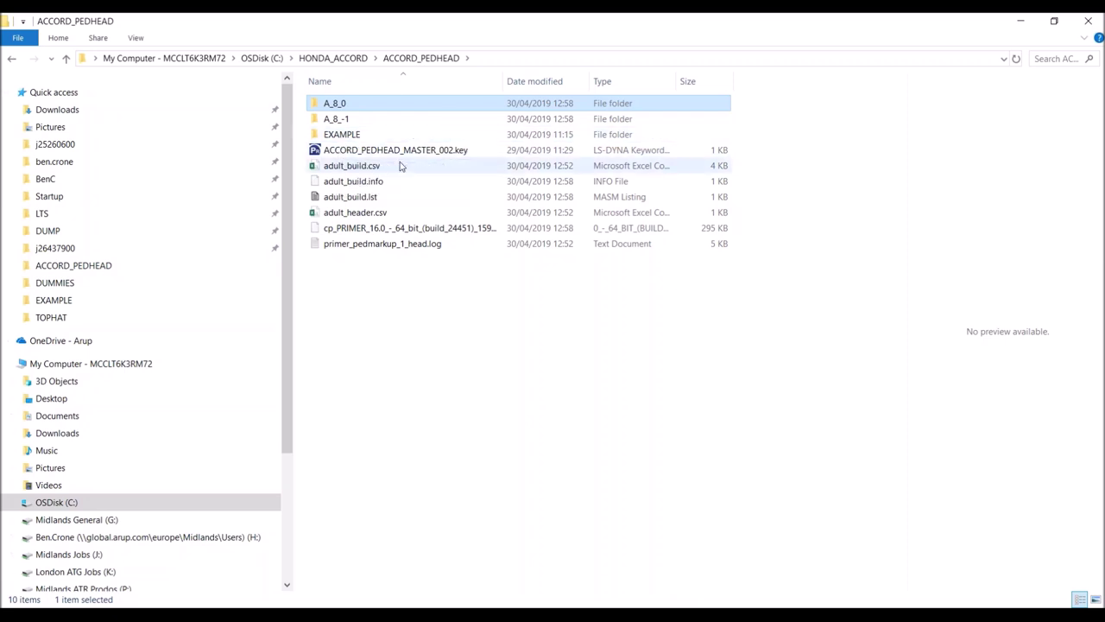
pyautogui.doubleClick(350, 136)
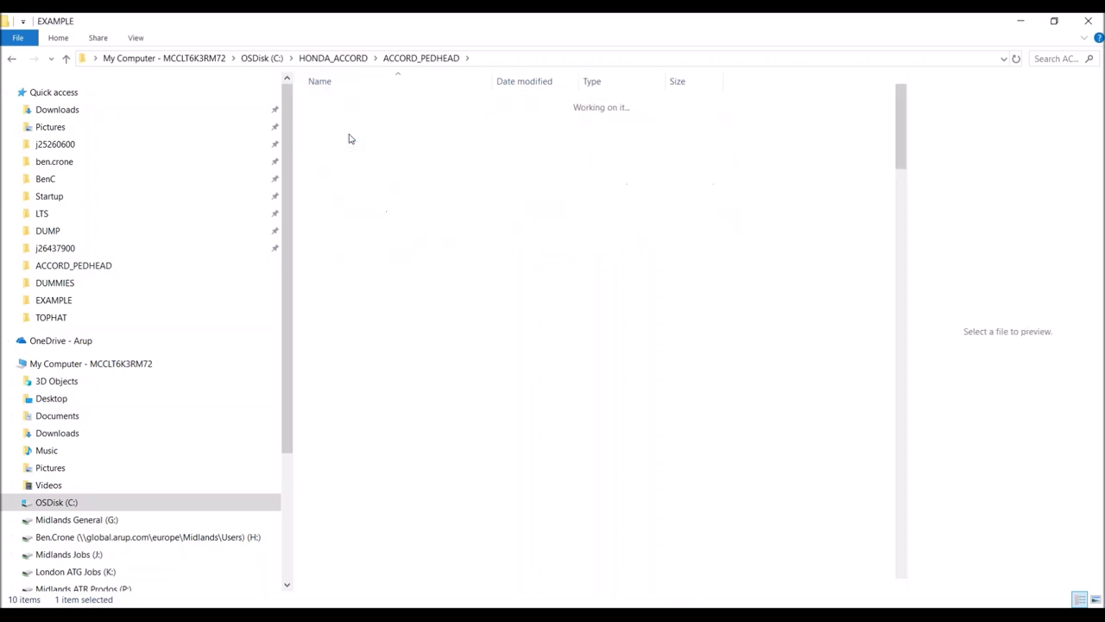
pyautogui.moveTo(907, 102); pyautogui.dragTo(877, 102)
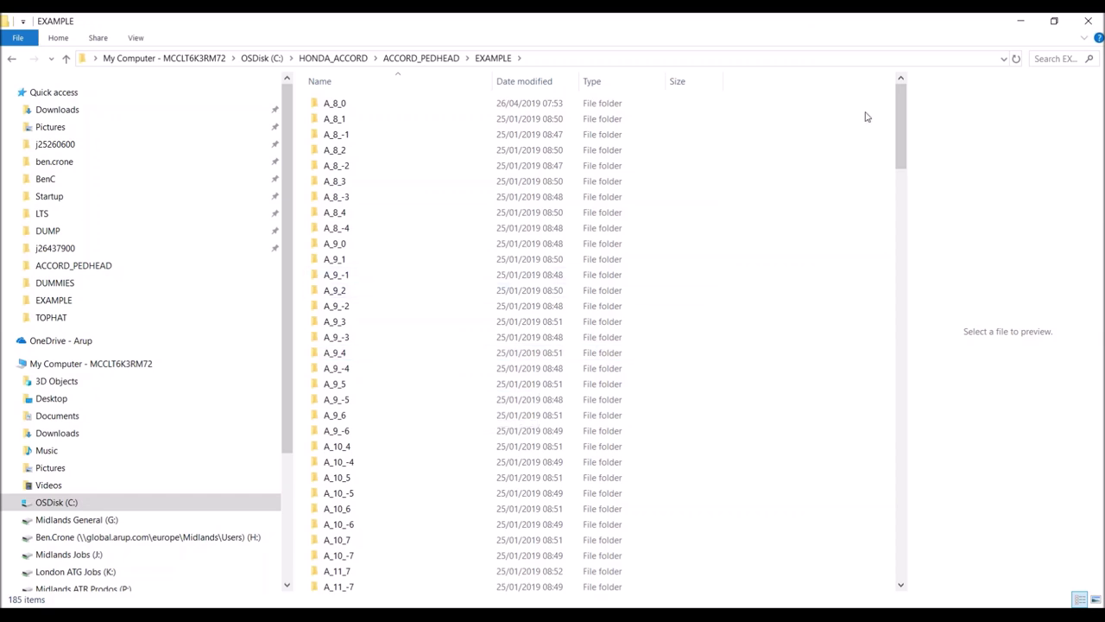
pyautogui.moveTo(901, 115); pyautogui.dragTo(898, 147)
pyautogui.moveTo(459, 119)
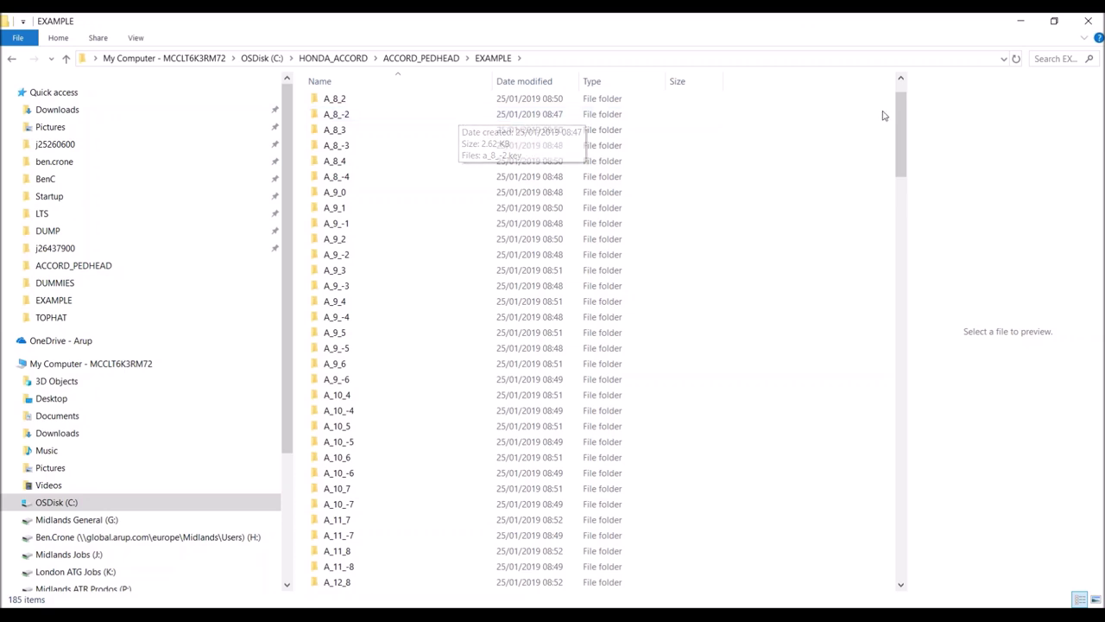
pyautogui.moveTo(900, 118); pyautogui.dragTo(900, 101)
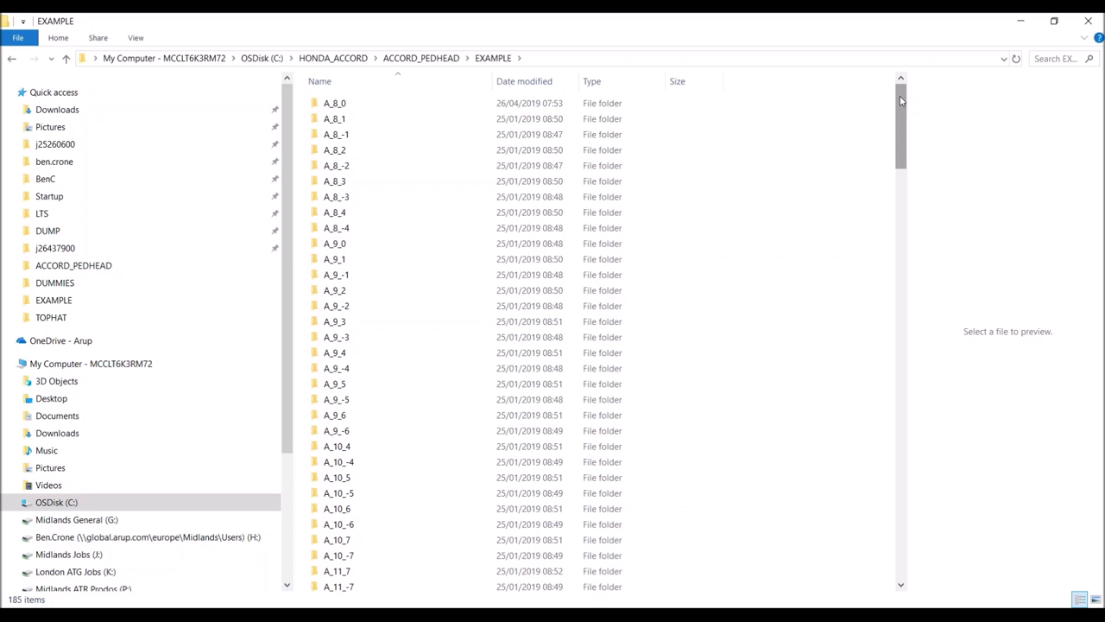
pyautogui.moveTo(900, 102); pyautogui.dragTo(918, 515)
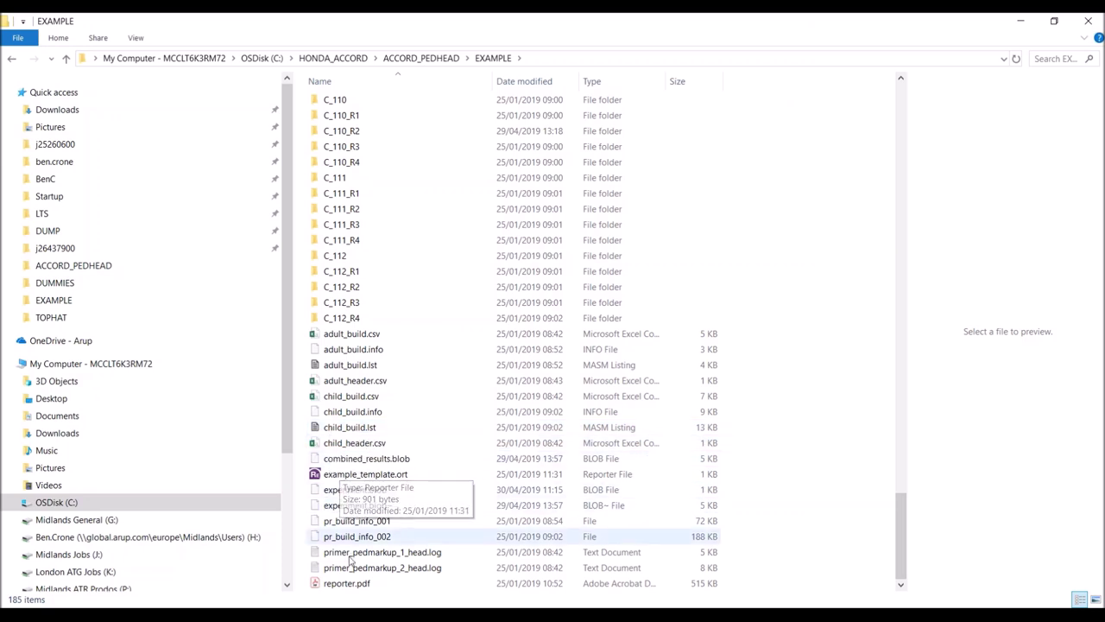
# Open reporter.pdf and view the score summary and vehicle diagram on the first page with the bookmarks hidden
pyautogui.click(349, 585)
pyautogui.press('Return')
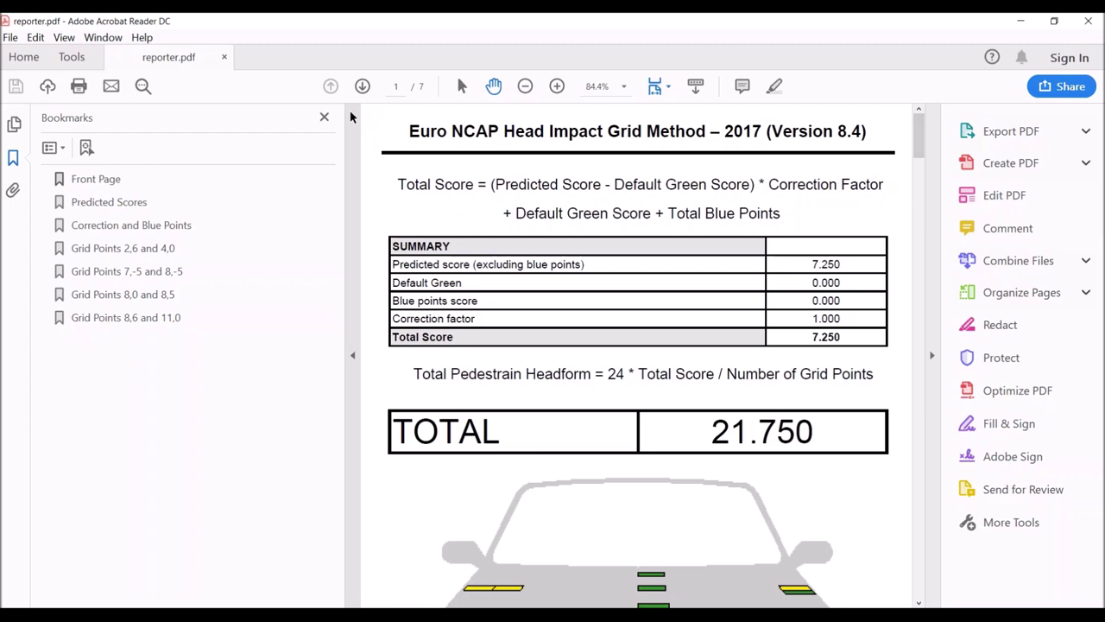
pyautogui.click(325, 116)
pyautogui.keyDown('ctrl'); pyautogui.scroll(-3, 521, 248); pyautogui.keyUp('ctrl')
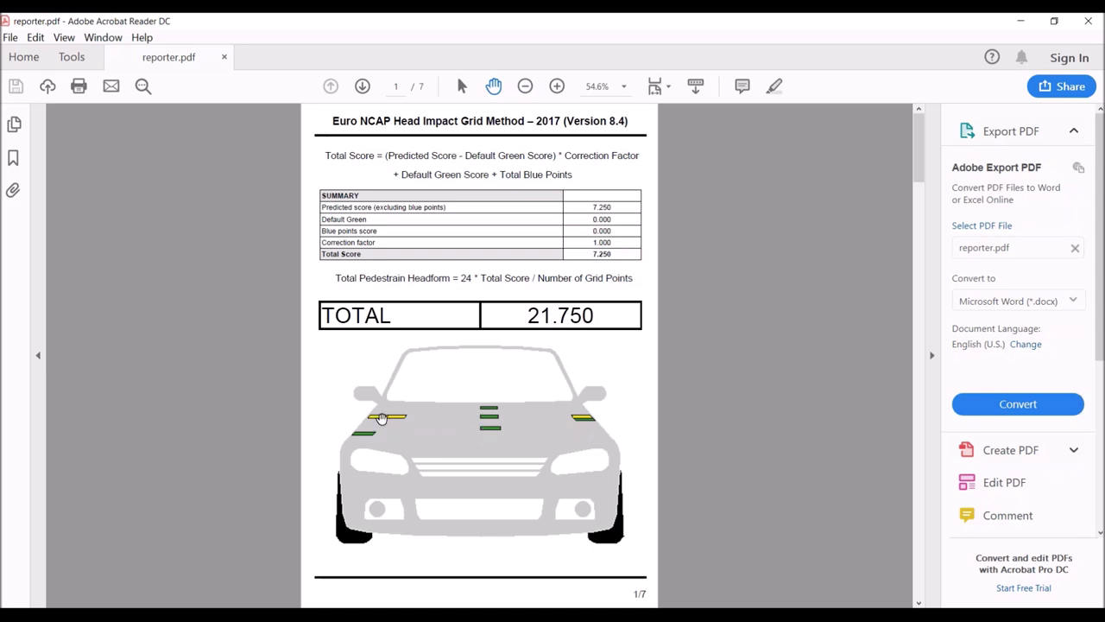
pyautogui.scroll(-1, 592, 394)
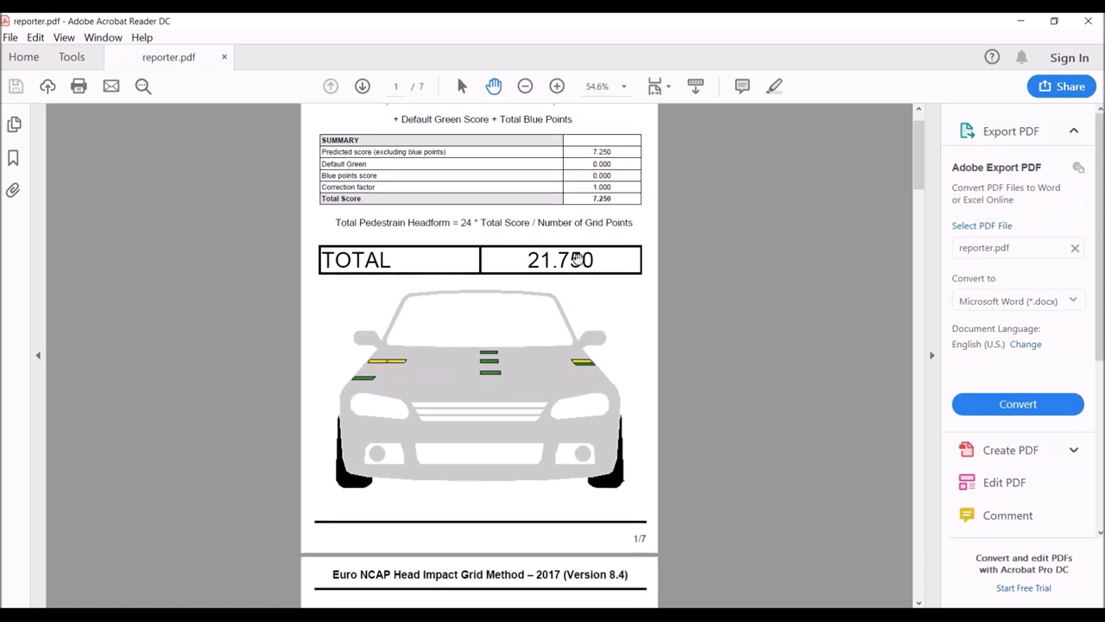
# Review the report's prediction, verification, blue points and grid point graph pages, and close the PDF
pyautogui.scroll(-8, 553, 311)
pyautogui.scroll(-3, 475, 283)
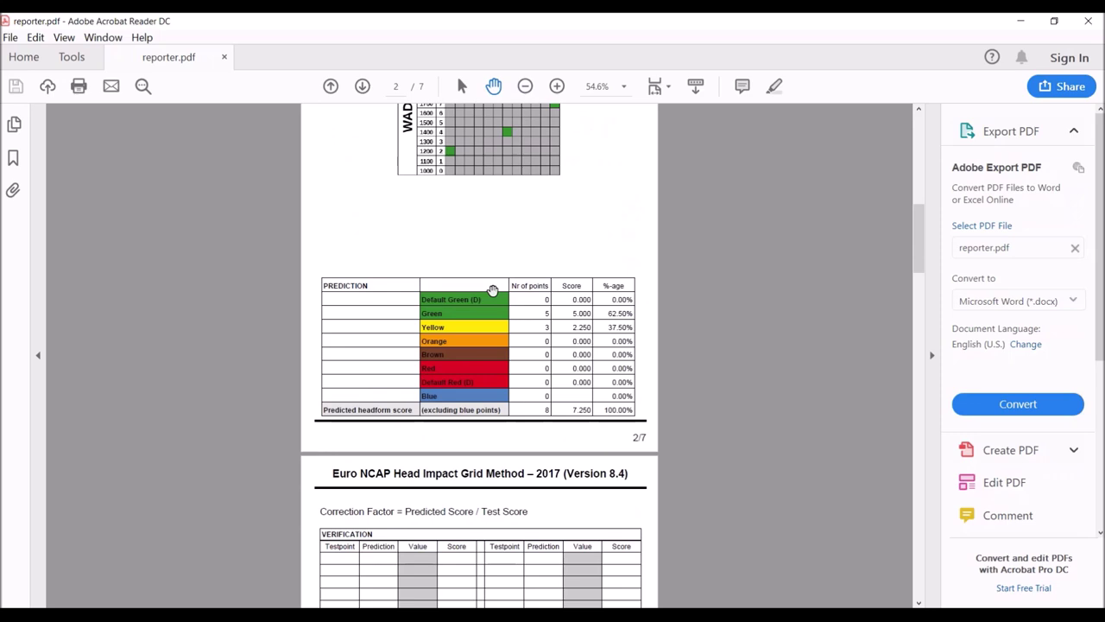
pyautogui.scroll(-3, 465, 354)
pyautogui.scroll(-15, 479, 320)
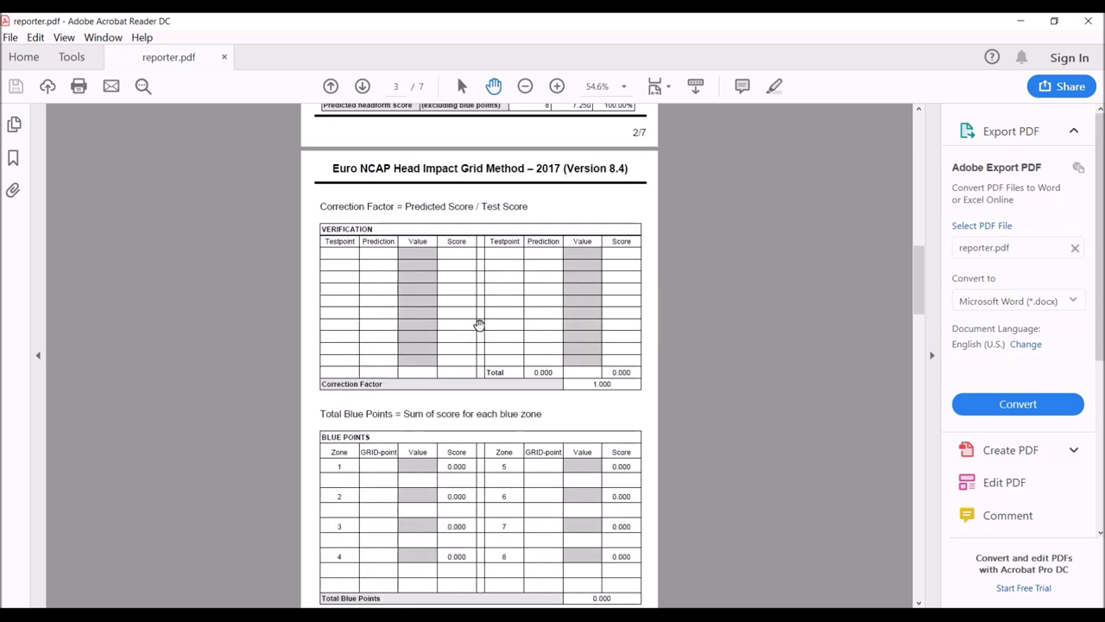
pyautogui.scroll(-9, 514, 324)
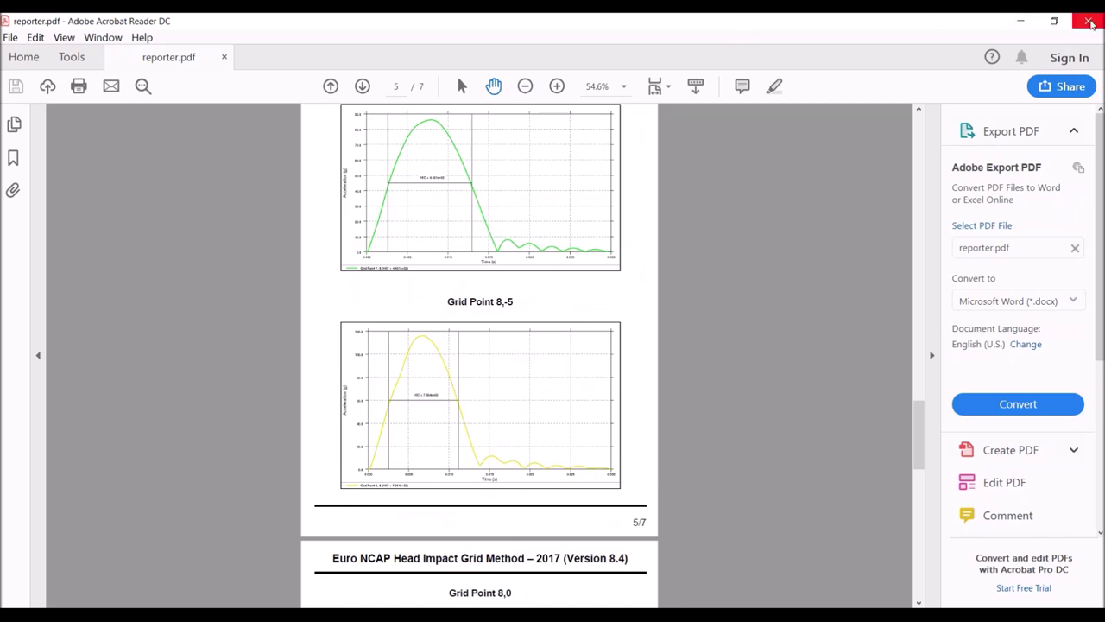
pyautogui.click(1088, 21)
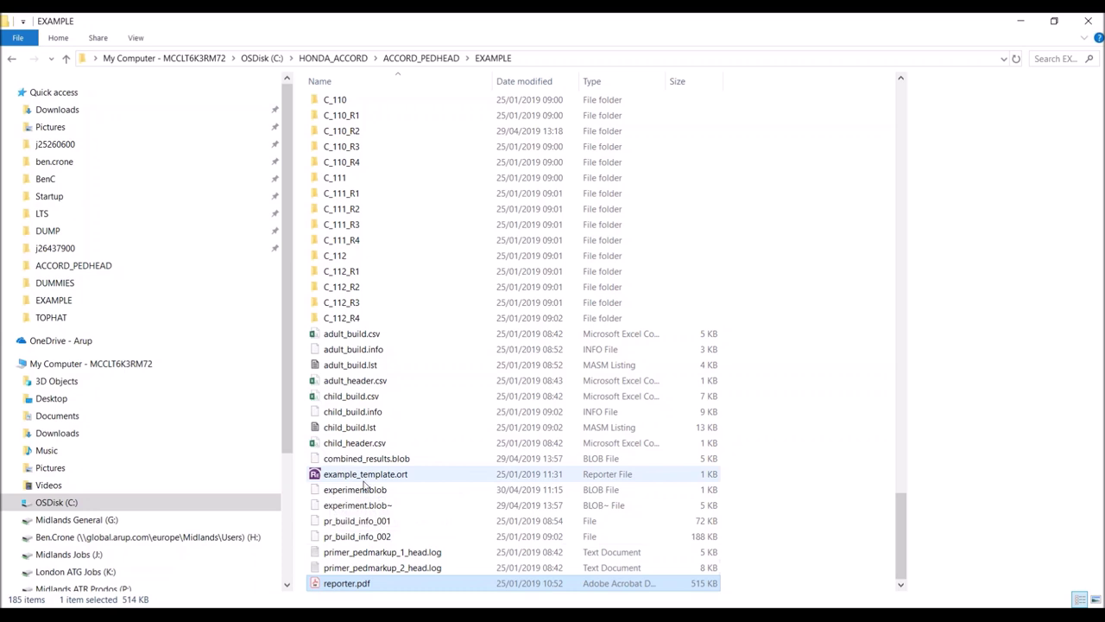
# Open combined_results.blob from the EXAMPLE folder in the Vim text editor
pyautogui.rightClick(358, 464)
pyautogui.click(325, 428)
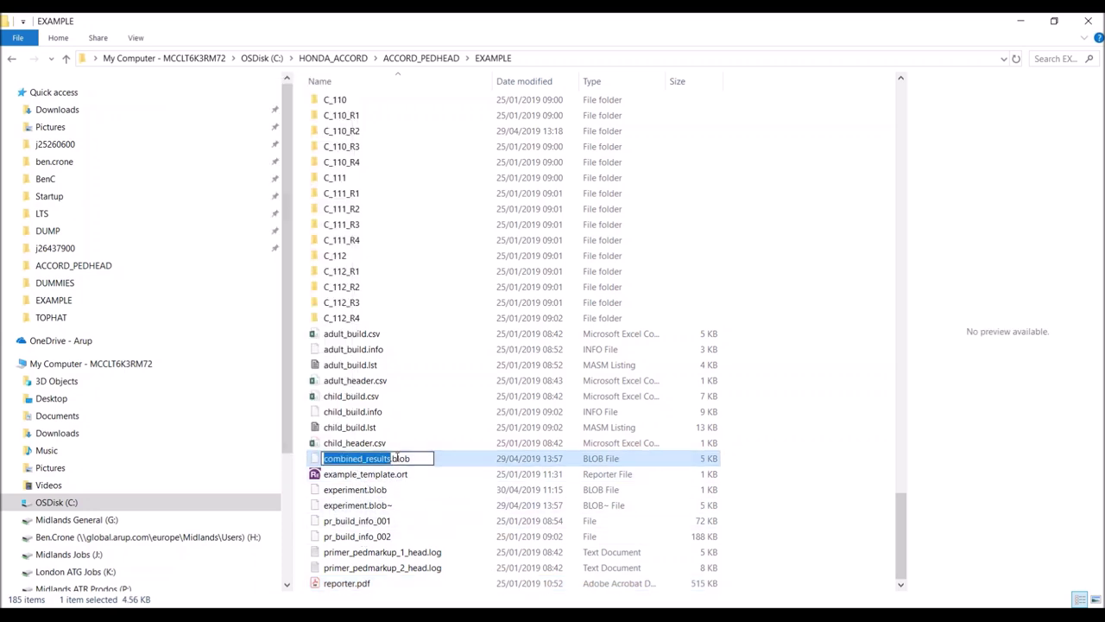
pyautogui.click(347, 472)
pyautogui.rightClick(349, 464)
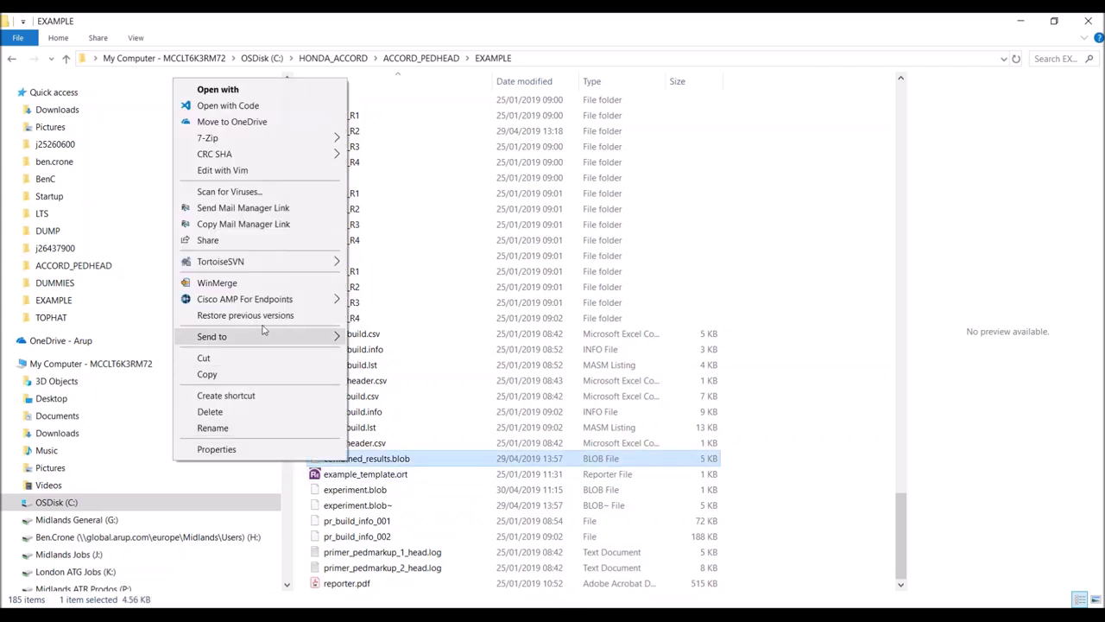
pyautogui.click(276, 180)
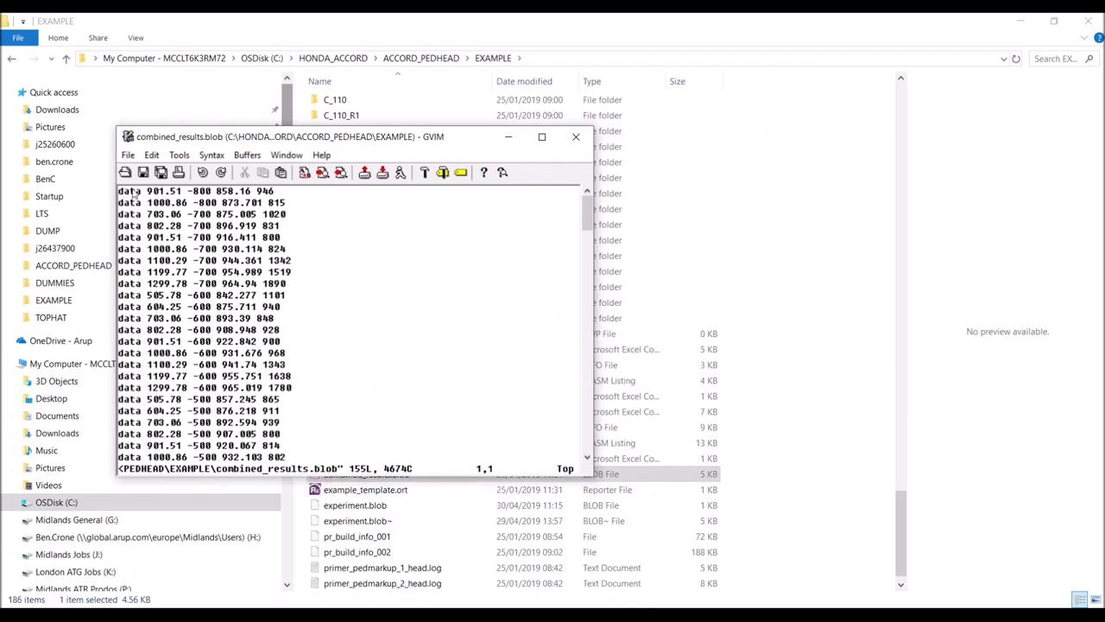
# Examine the coordinates and result value in the first data row of combined_results.blob, and close the file
pyautogui.click(159, 191)
pyautogui.click(200, 191)
pyautogui.click(235, 191)
pyautogui.moveTo(255, 191); pyautogui.dragTo(277, 192)
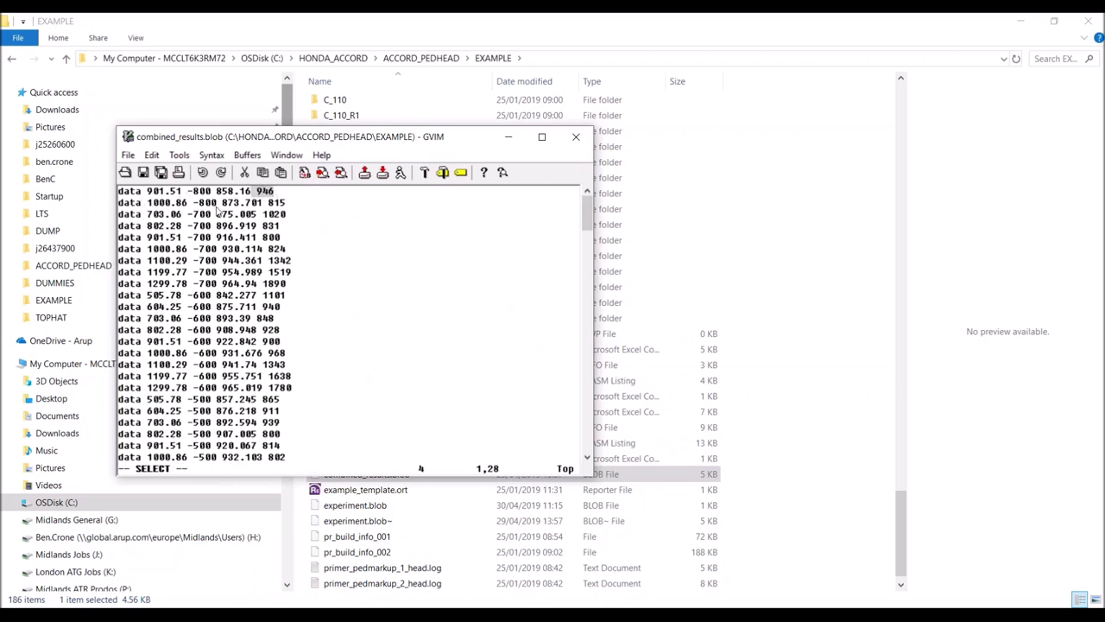
pyautogui.click(298, 213)
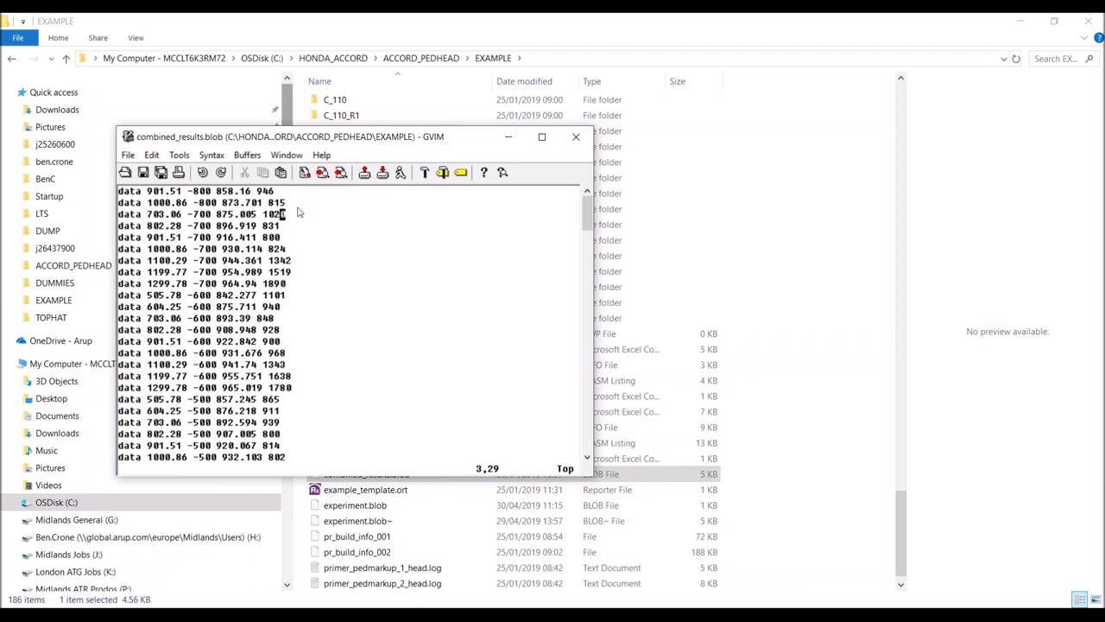
pyautogui.click(580, 138)
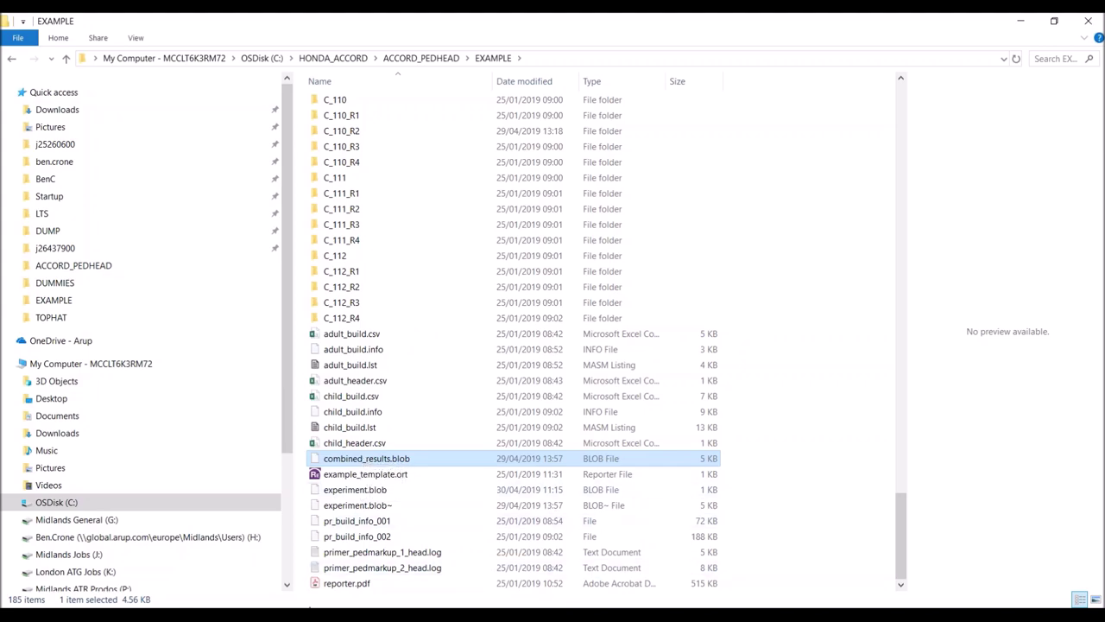
# Switch to PRIMER and quit the model build from CSV without saving the CSV file
pyautogui.hotkey('alt', 'Tab')
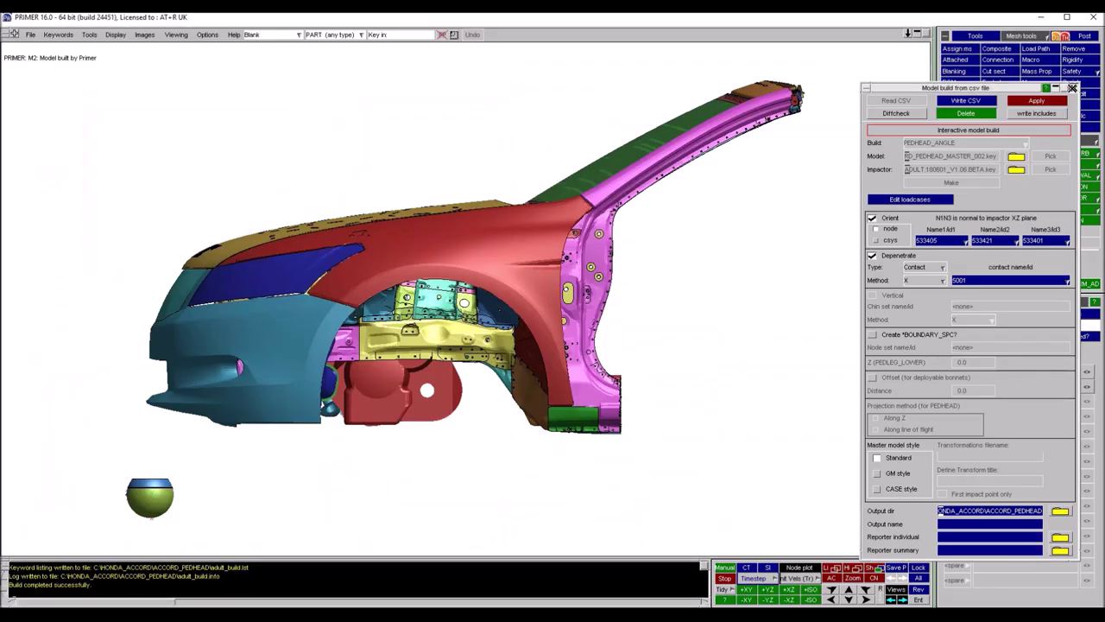
pyautogui.click(1075, 88)
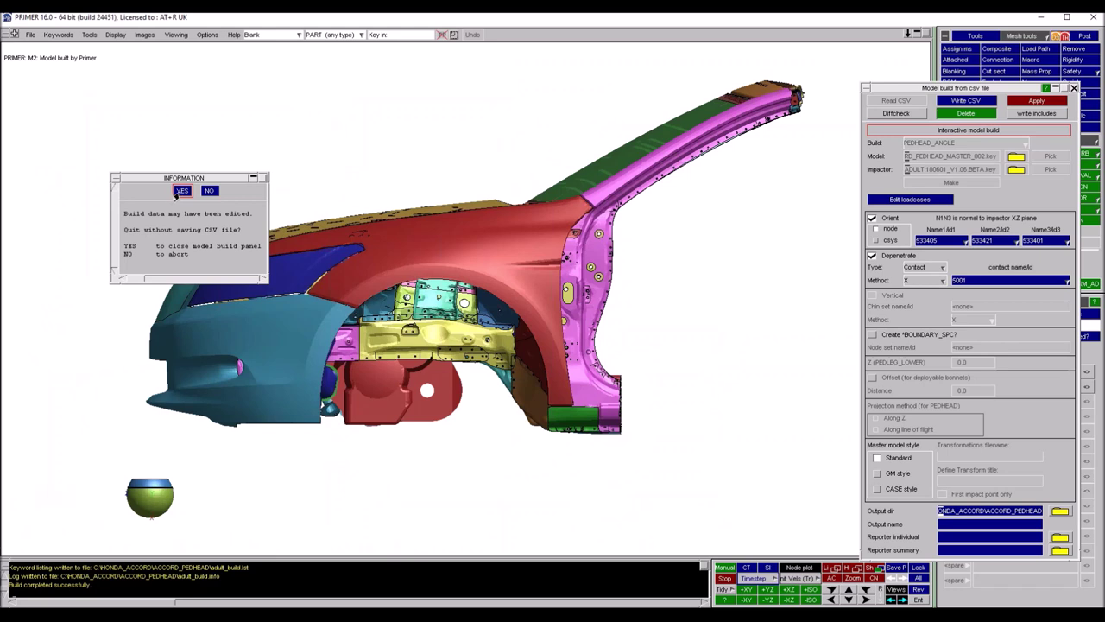
pyautogui.click(209, 190)
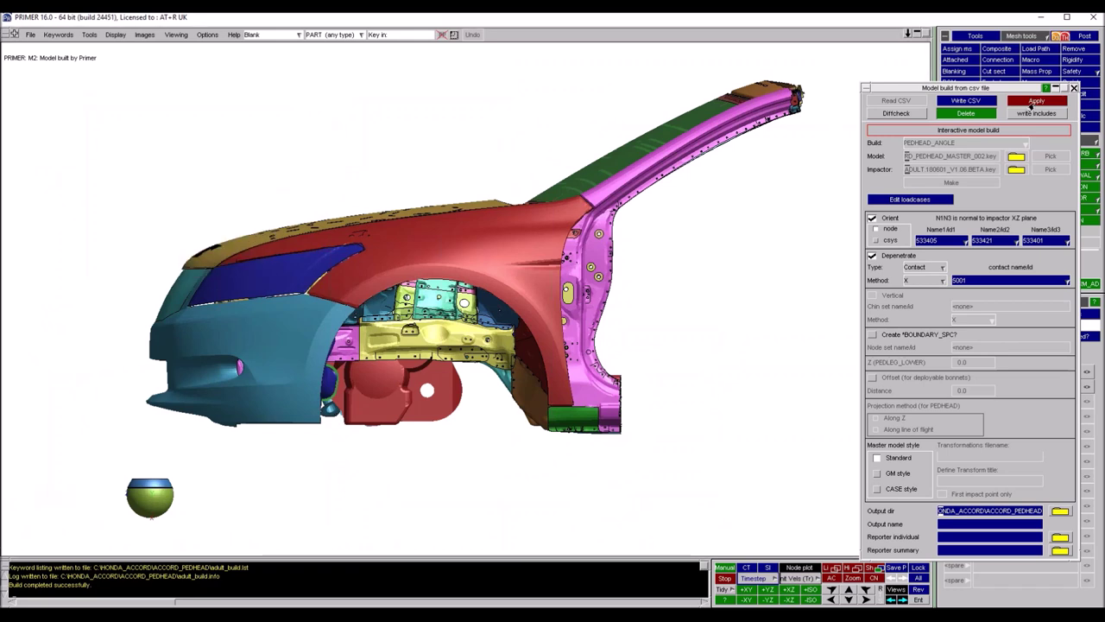
pyautogui.click(1074, 89)
pyautogui.click(181, 192)
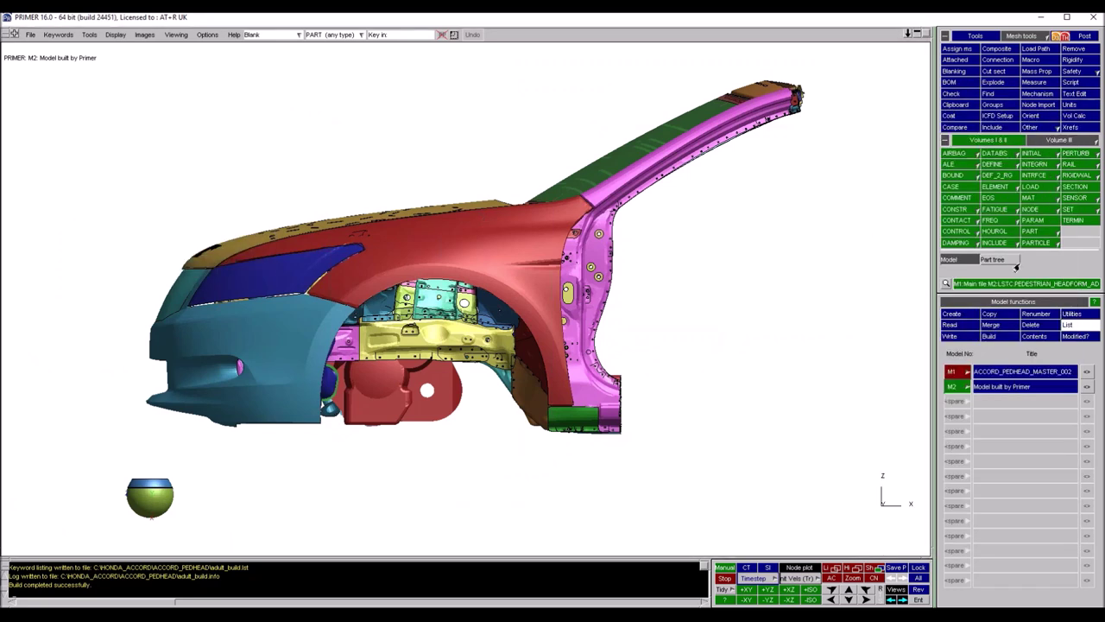
# Delete model 2, built by Primer, and display the ACCORD_PEDHEAD_MASTER_002 model
pyautogui.click(1034, 328)
pyautogui.click(955, 354)
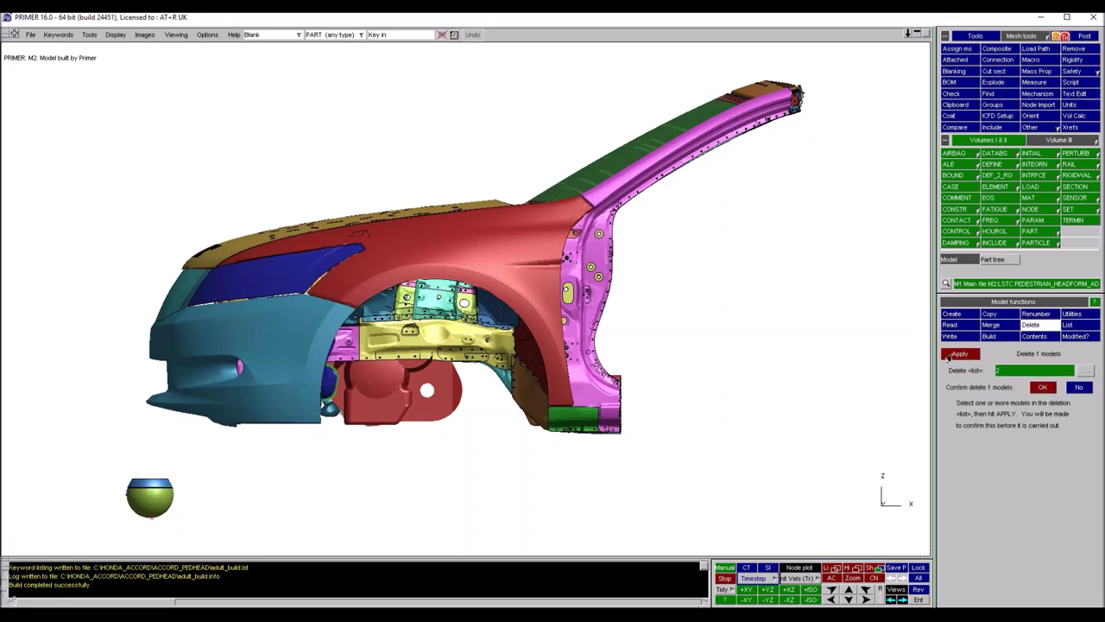
pyautogui.click(1043, 388)
pyautogui.click(957, 371)
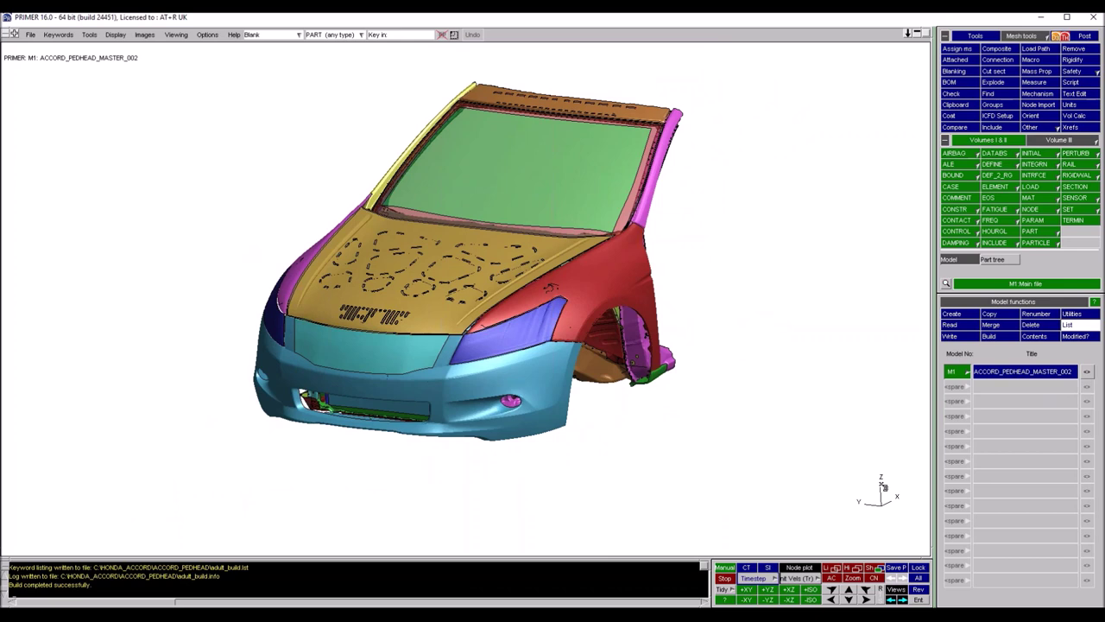
# Hide the ACCORD_PEDHEAD_MASTER_002 model so the graphics area is empty
pyautogui.press('r')
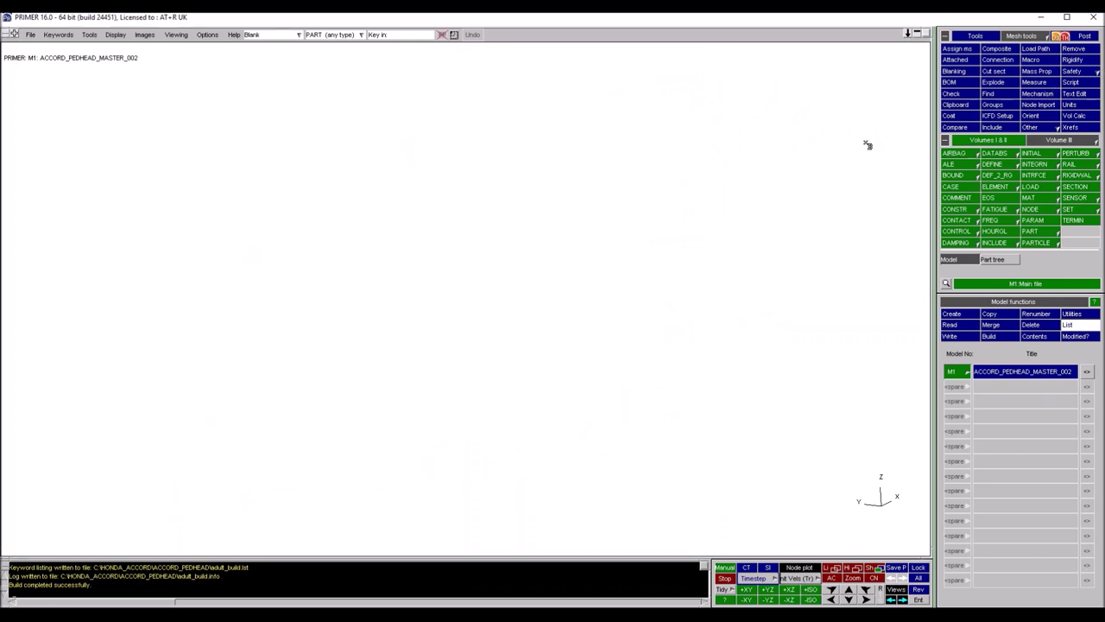
pyautogui.press('r')
pyautogui.click(955, 373)
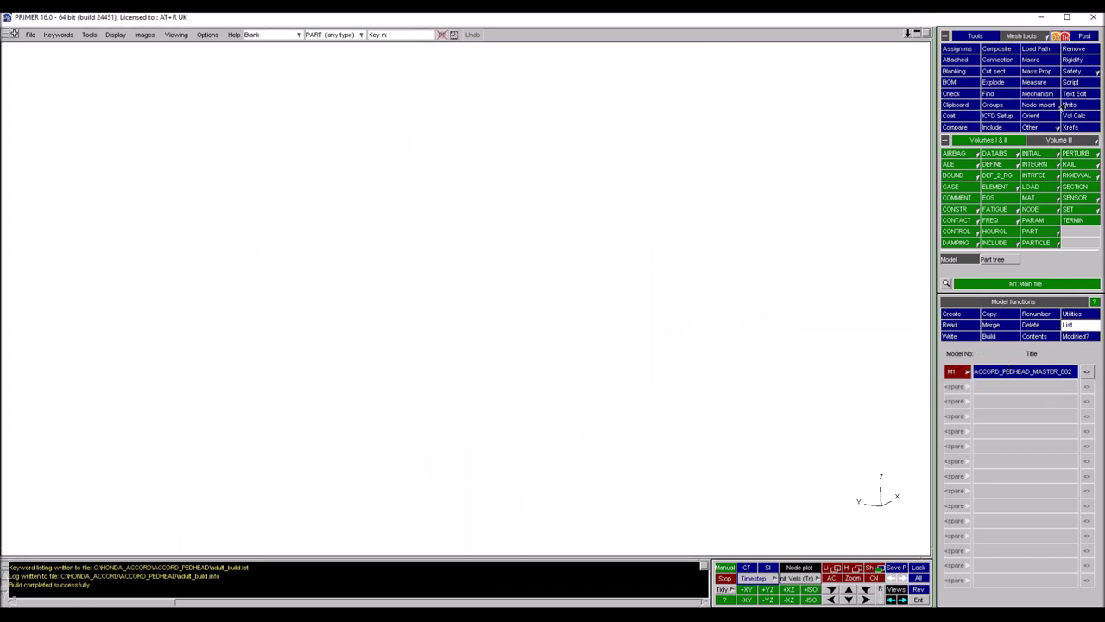
# Open the HIC area calculator from the pedestrian safety tools and place its window clear of the model list
pyautogui.click(1083, 74)
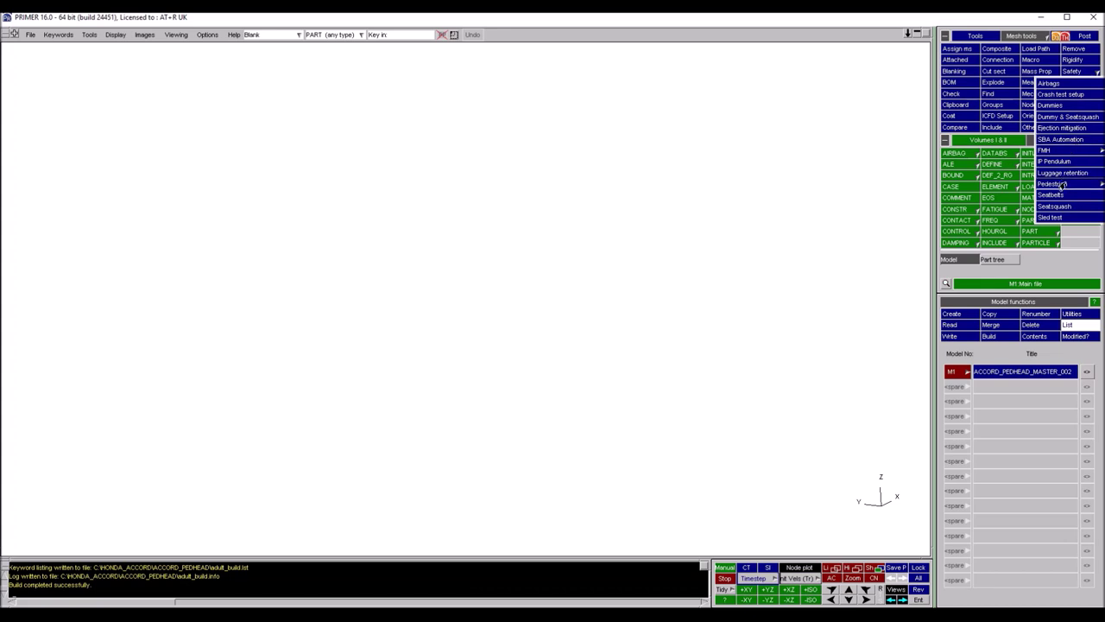
pyautogui.moveTo(1071, 162)
pyautogui.click(1000, 208)
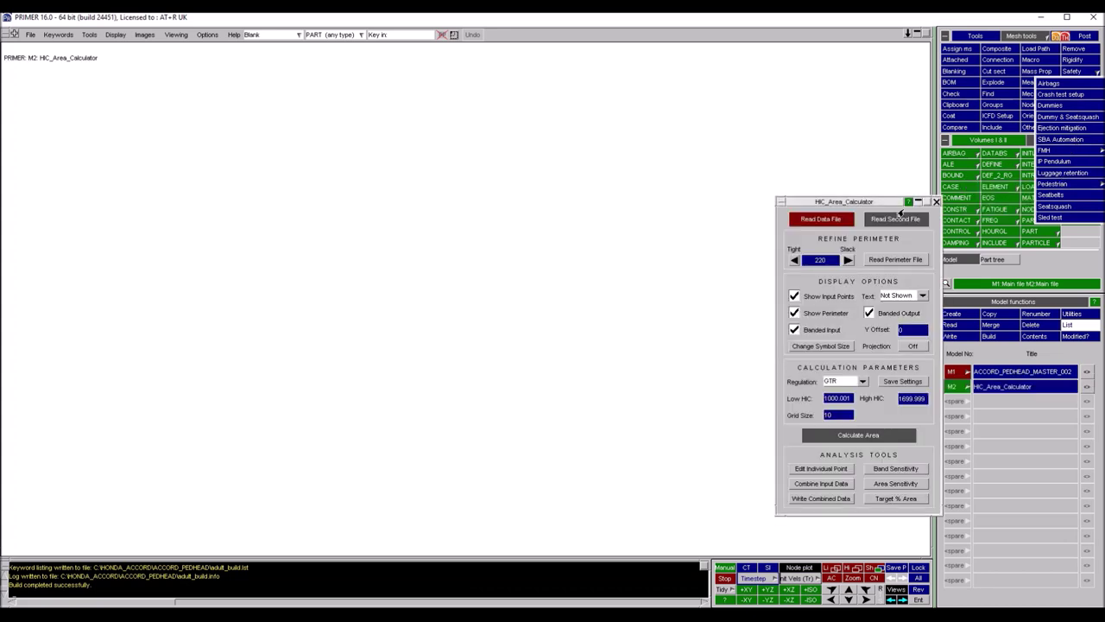
pyautogui.moveTo(866, 202); pyautogui.dragTo(842, 108)
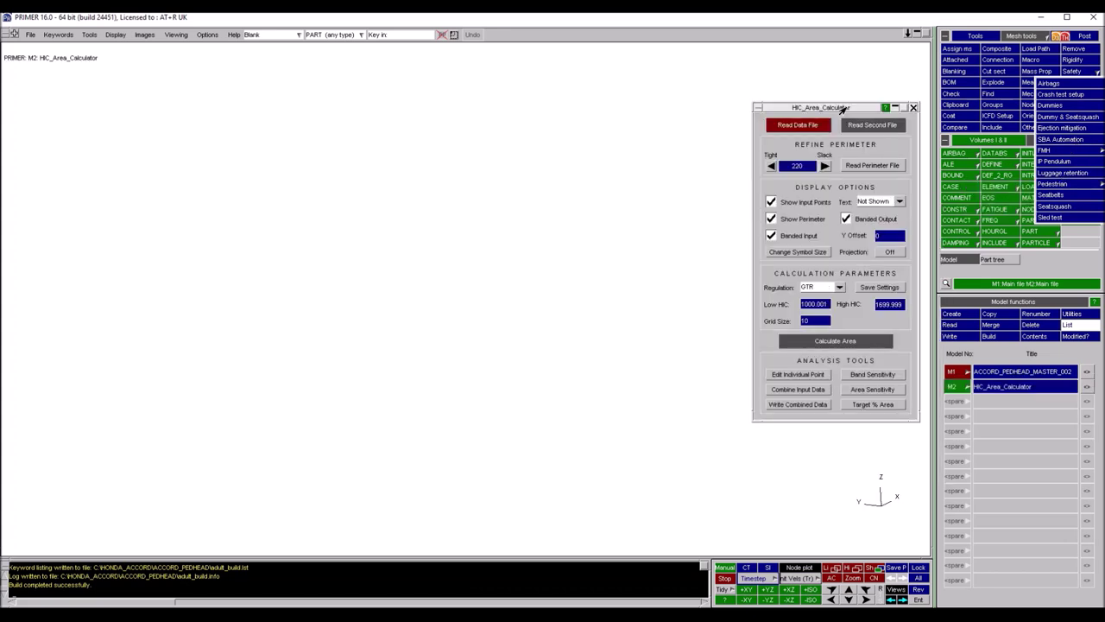
# Load combined_results.blob from the EXAMPLE folder as the HIC calculator's data file
pyautogui.click(798, 125)
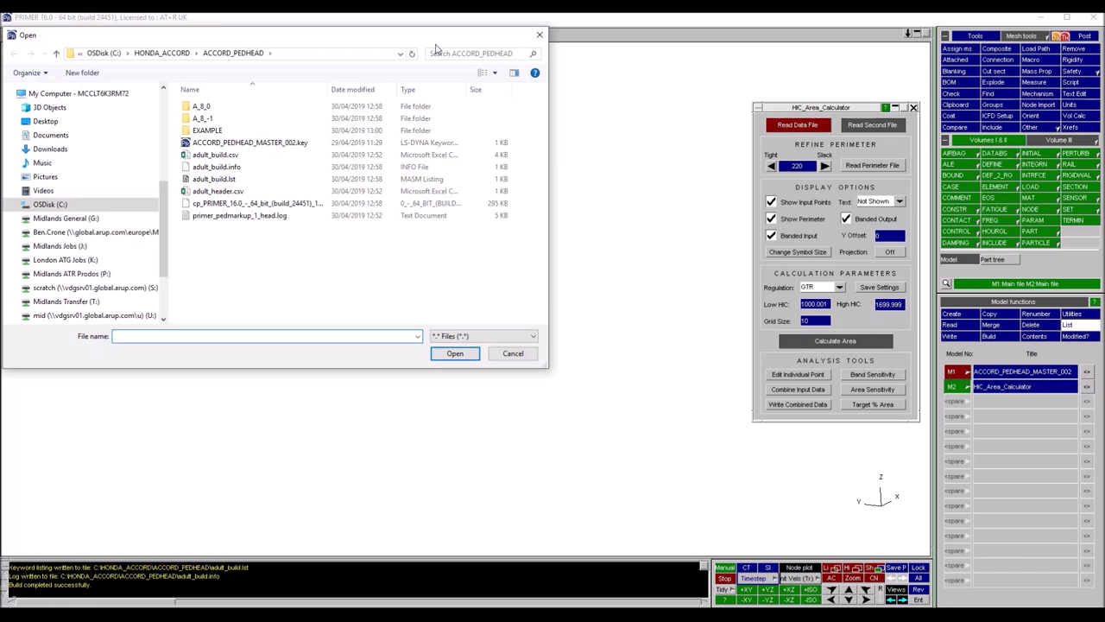
pyautogui.doubleClick(251, 131)
pyautogui.moveTo(544, 104); pyautogui.dragTo(511, 296)
pyautogui.scroll(-3, 315, 319)
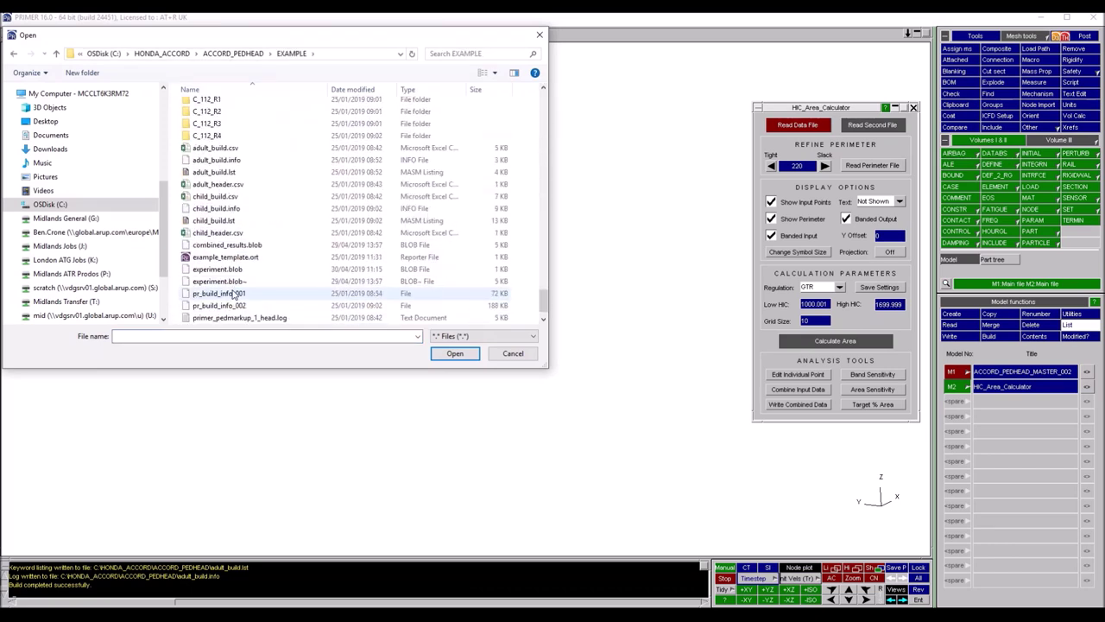
pyautogui.click(226, 246)
pyautogui.doubleClick(227, 247)
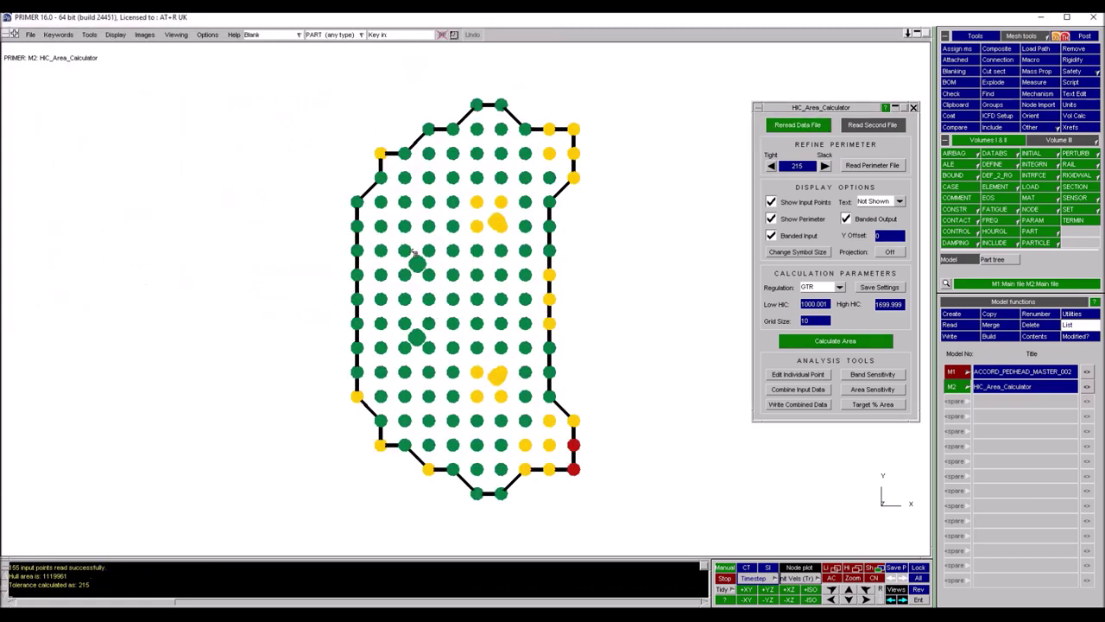
# Slacken the perimeter around the head impact points to a value of 240
pyautogui.keyDown('shift'); pyautogui.moveTo(205, 62); pyautogui.dragTo(237, 533); pyautogui.keyUp('shift')
pyautogui.moveTo(34, 328)
pyautogui.mouseDown()
pyautogui.moveTo(36, 352)
pyautogui.moveTo(39, 335)
pyautogui.mouseUp()
pyautogui.scroll(4, 363, 262)
pyautogui.keyDown('shift'); pyautogui.moveTo(462, 286); pyautogui.dragTo(412, 278, button='middle'); pyautogui.keyUp('shift')
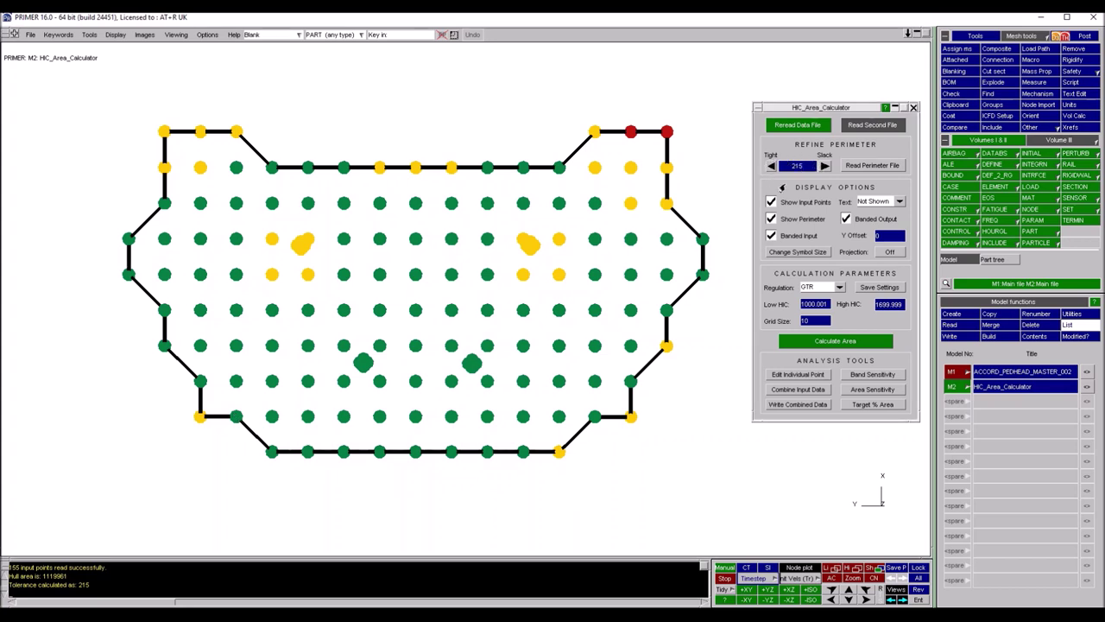
pyautogui.click(825, 166)
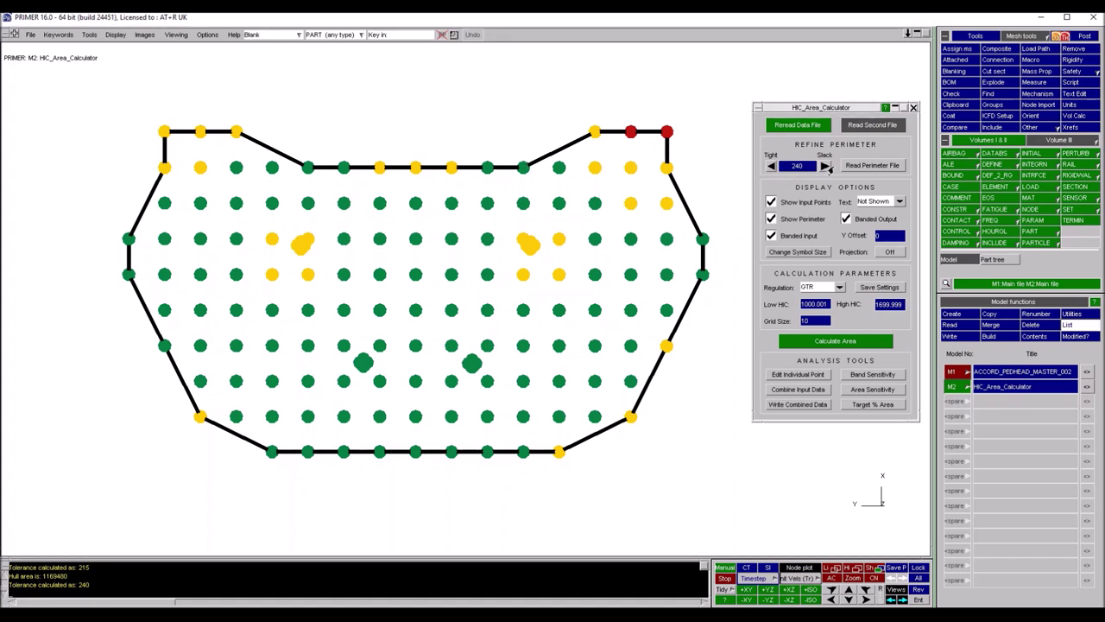
# Turn the display of the input points and of the perimeter off and back on
pyautogui.click(877, 204)
pyautogui.click(878, 205)
pyautogui.click(771, 201)
pyautogui.click(770, 202)
pyautogui.click(770, 219)
pyautogui.click(770, 219)
# Show the HIC value beside each impact point, examine the values up close, and hide the text again
pyautogui.click(878, 203)
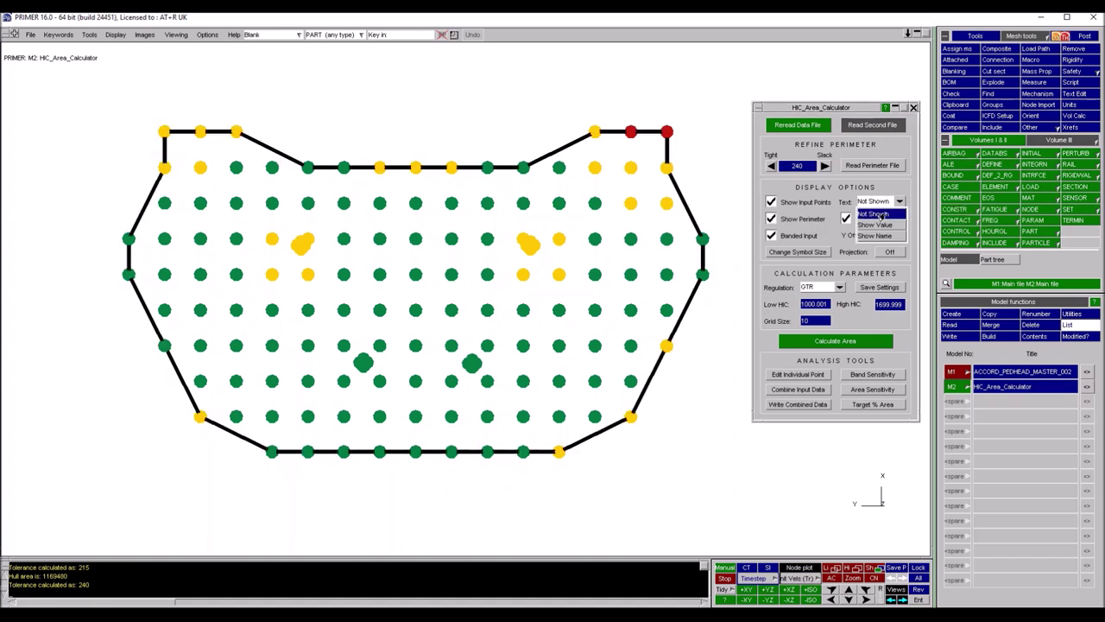
pyautogui.click(882, 227)
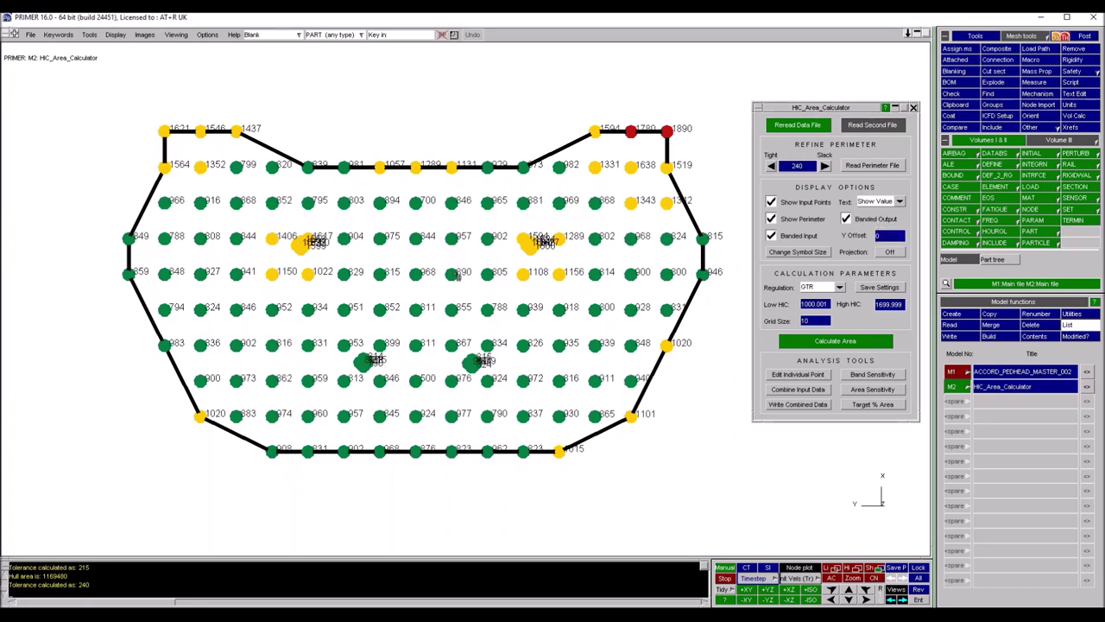
pyautogui.scroll(2, 472, 178)
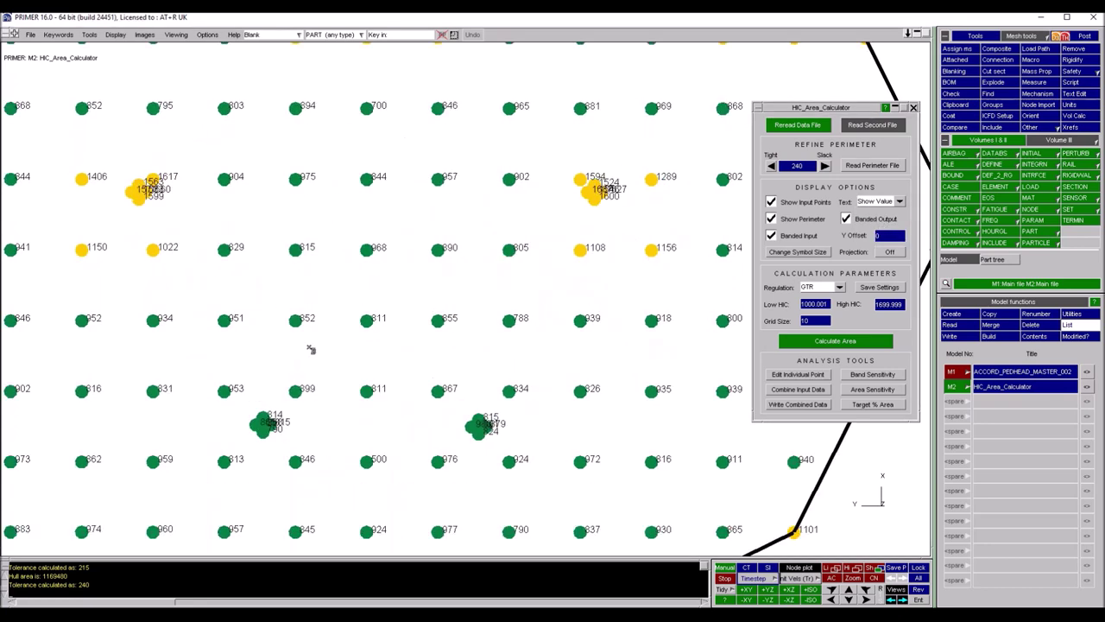
pyautogui.scroll(-2, 654, 129)
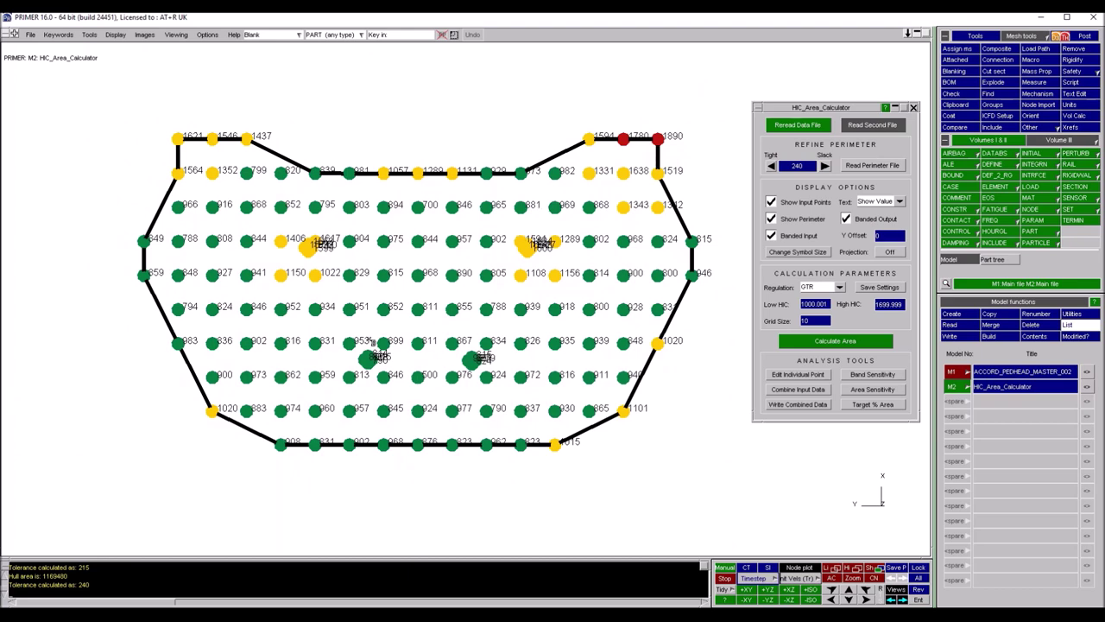
pyautogui.scroll(3, 562, 190)
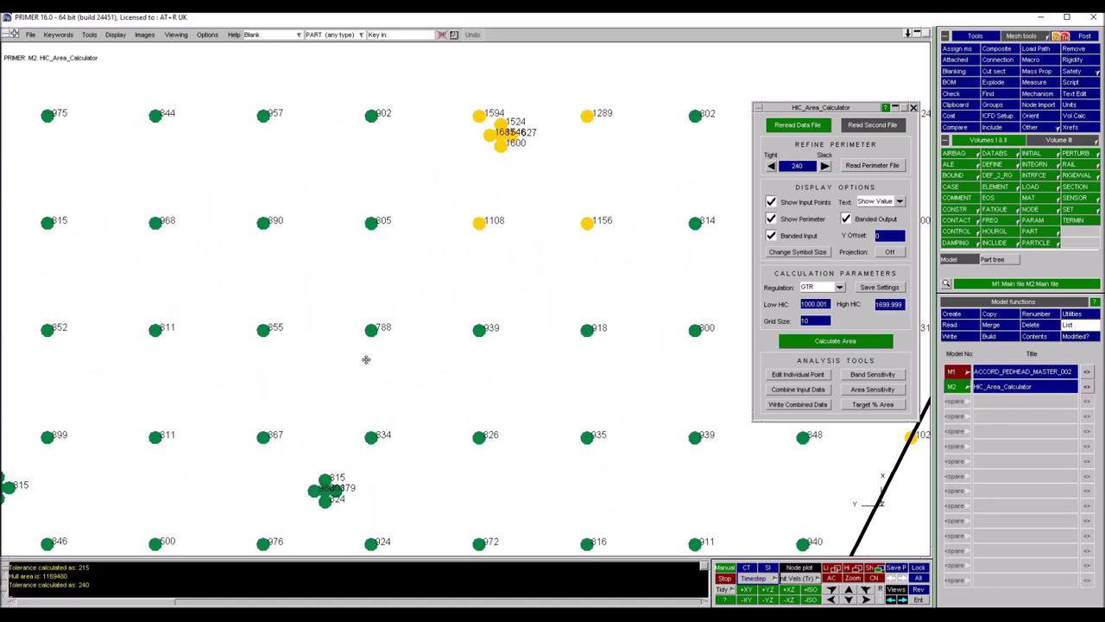
pyautogui.scroll(1, 386, 335)
pyautogui.scroll(-4, 575, 101)
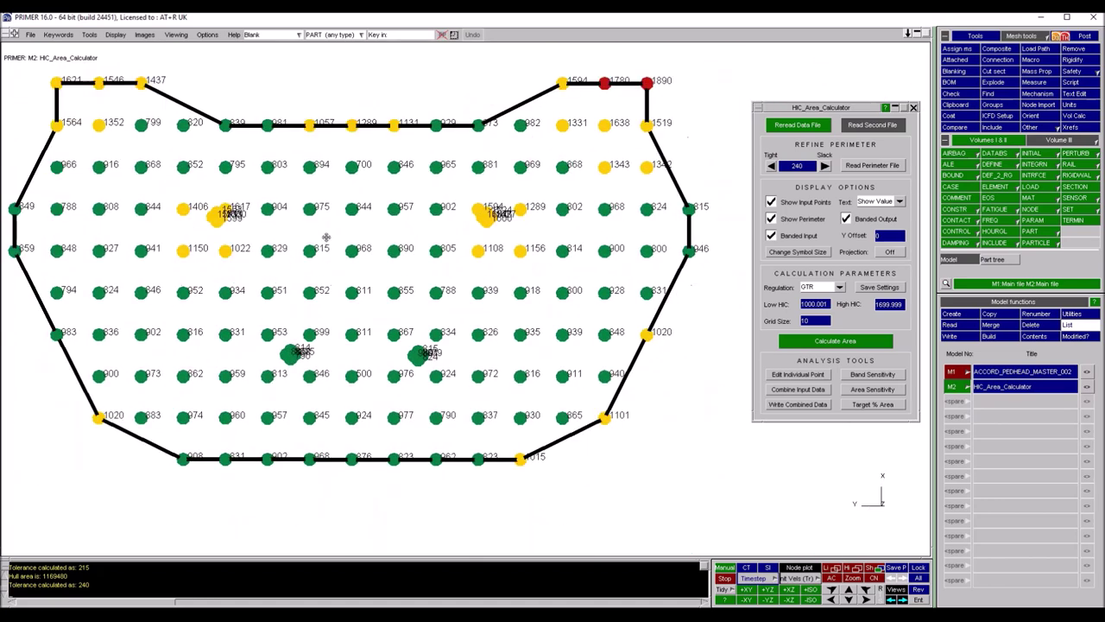
pyautogui.click(881, 201)
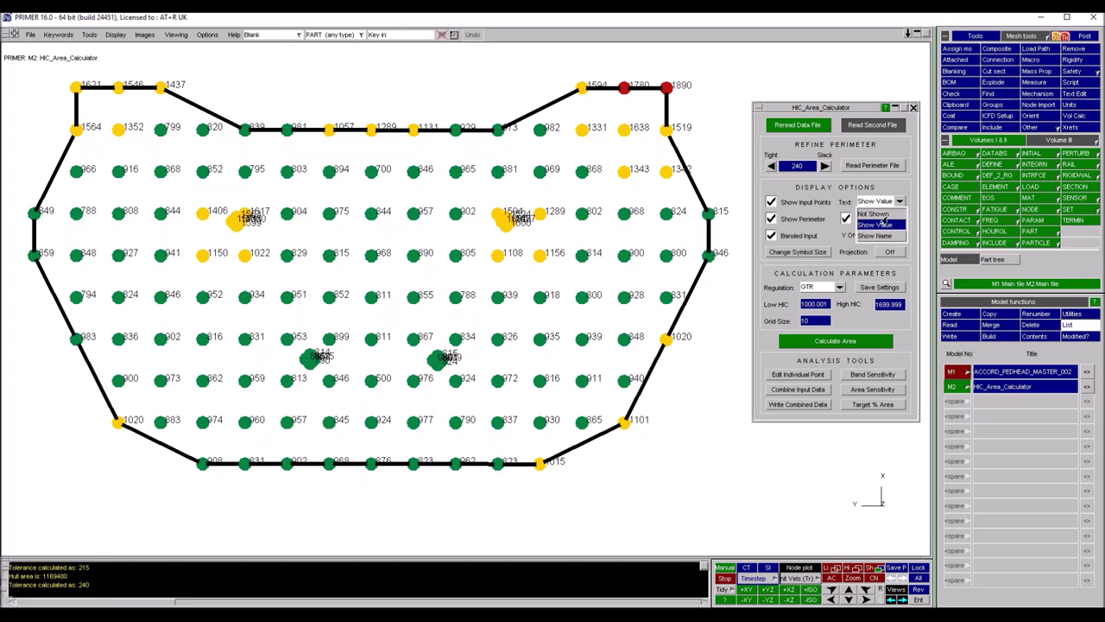
pyautogui.click(883, 213)
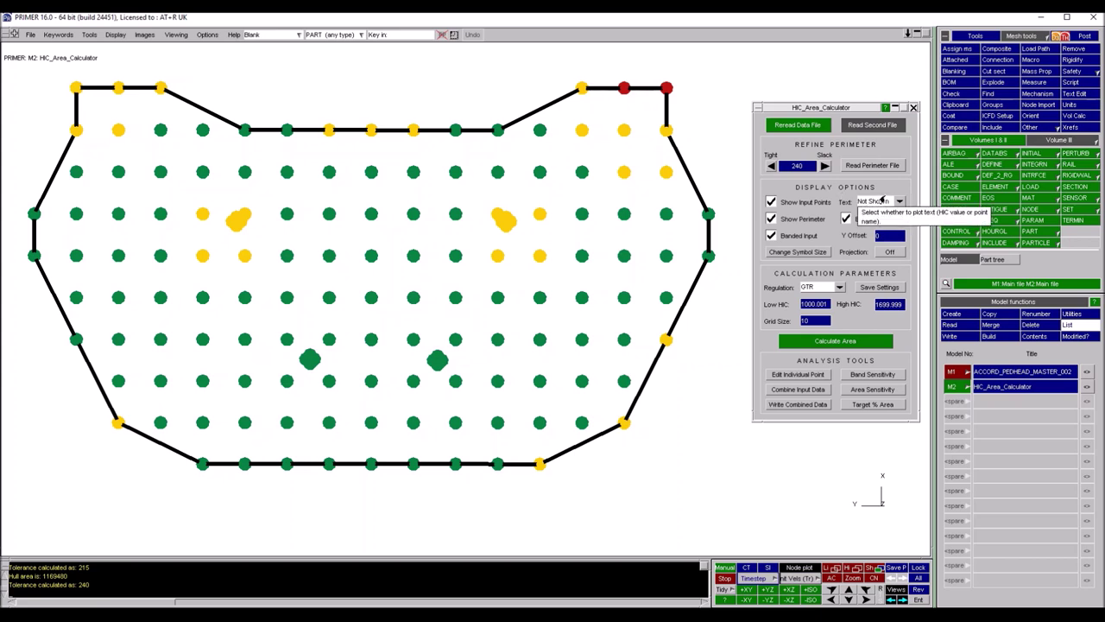
# Examine the impact points and their HIC values over the ACCORD_PEDHEAD_MASTER_002 model, and hide the values and the model again
pyautogui.click(957, 375)
pyautogui.scroll(-2, 468, 300)
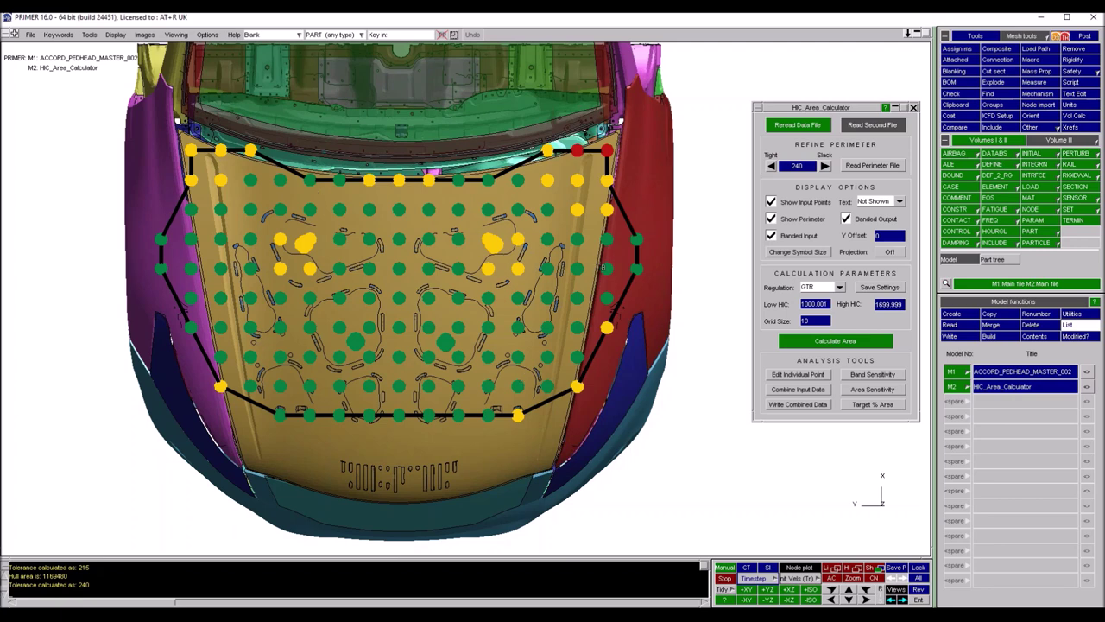
pyautogui.click(873, 202)
pyautogui.click(875, 225)
pyautogui.click(880, 200)
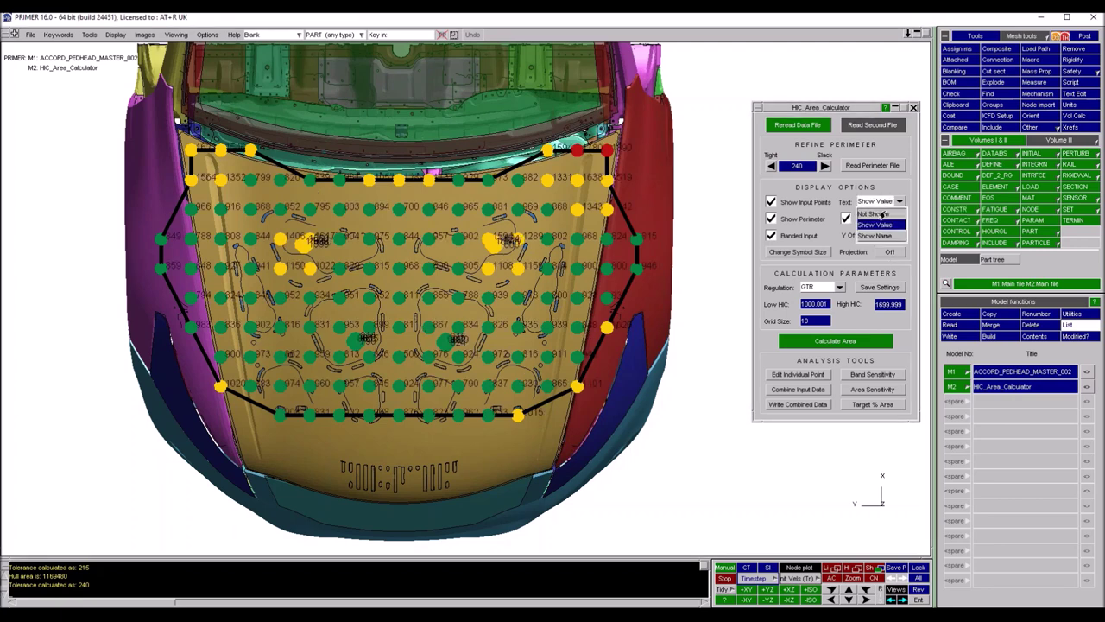
pyautogui.click(882, 214)
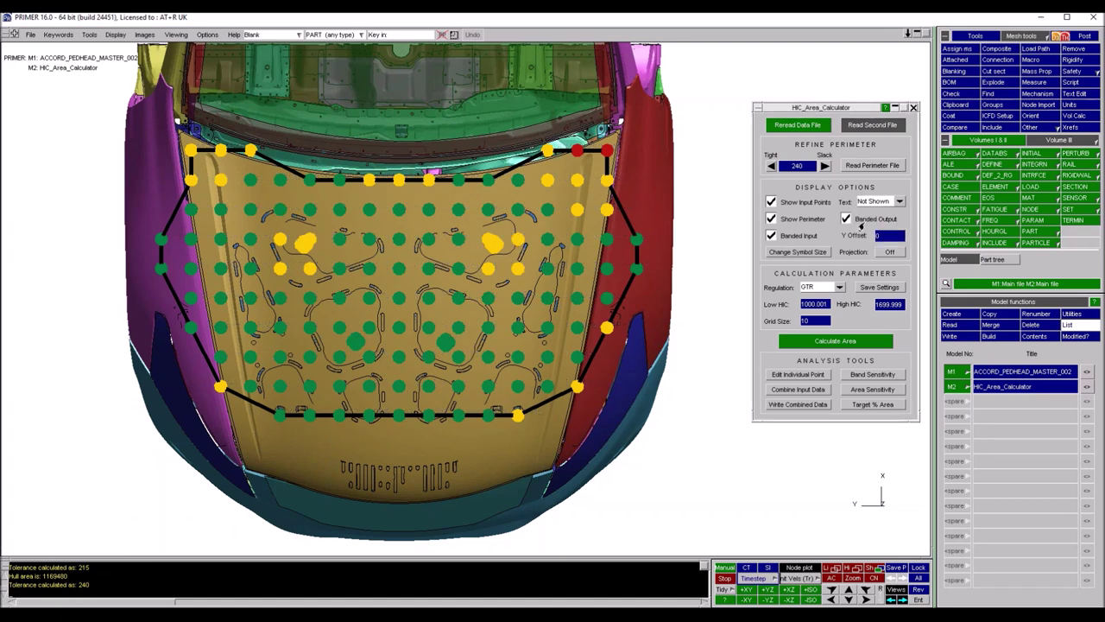
pyautogui.click(950, 372)
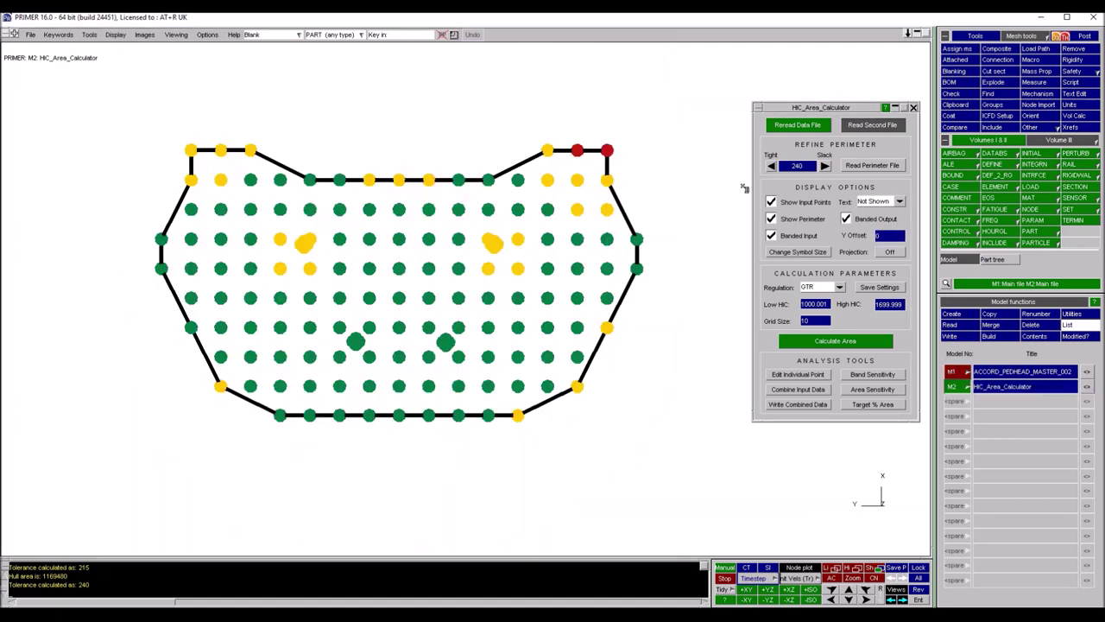
# Switch the calculation regulation to EuroNCAP v8 and display all the banded impact points beside the HIC legend
pyautogui.keyDown('shift'); pyautogui.moveTo(339, 312); pyautogui.dragTo(458, 160, button='right'); pyautogui.keyUp('shift')
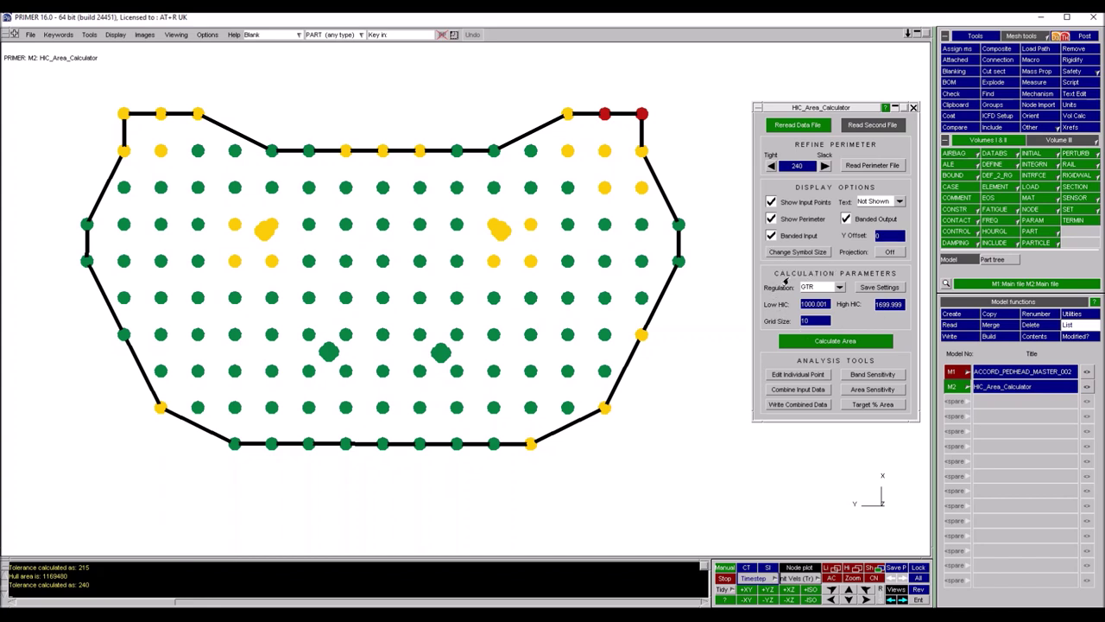
pyautogui.click(817, 288)
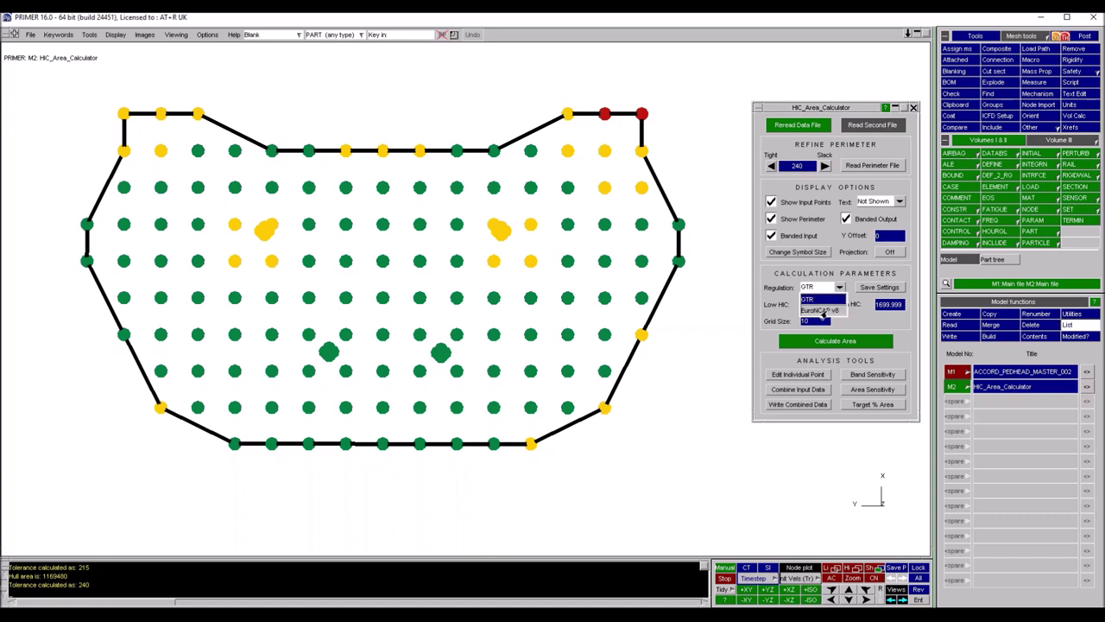
pyautogui.click(821, 311)
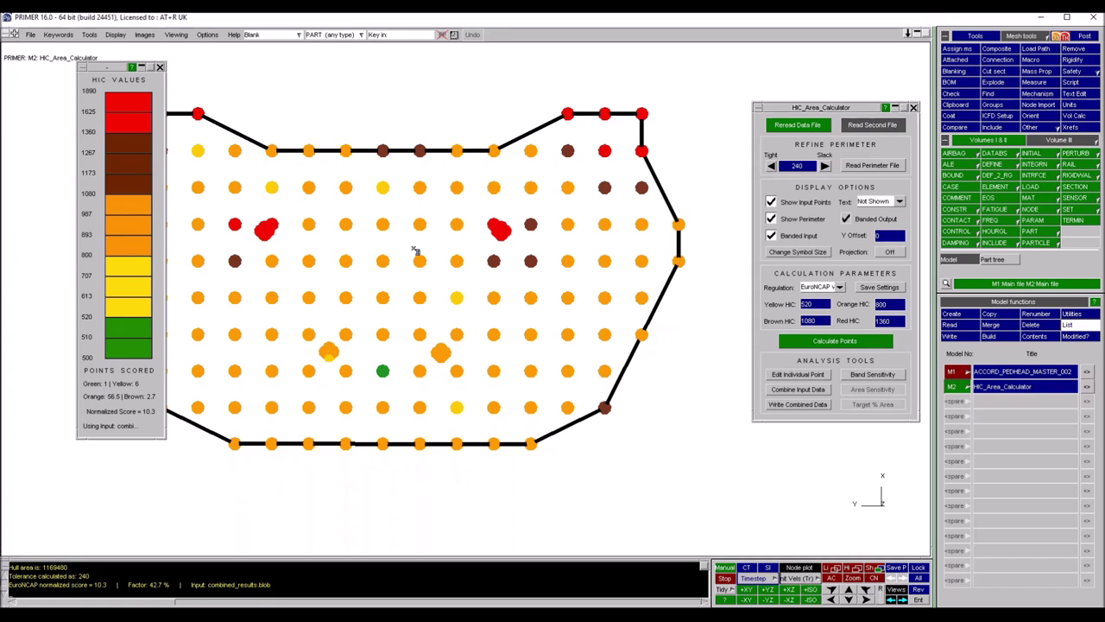
pyautogui.keyDown('shift'); pyautogui.moveTo(466, 237); pyautogui.dragTo(538, 227, button='middle'); pyautogui.keyUp('shift')
pyautogui.keyDown('shift'); pyautogui.moveTo(538, 227); pyautogui.dragTo(426, 261, button='right'); pyautogui.keyUp('shift')
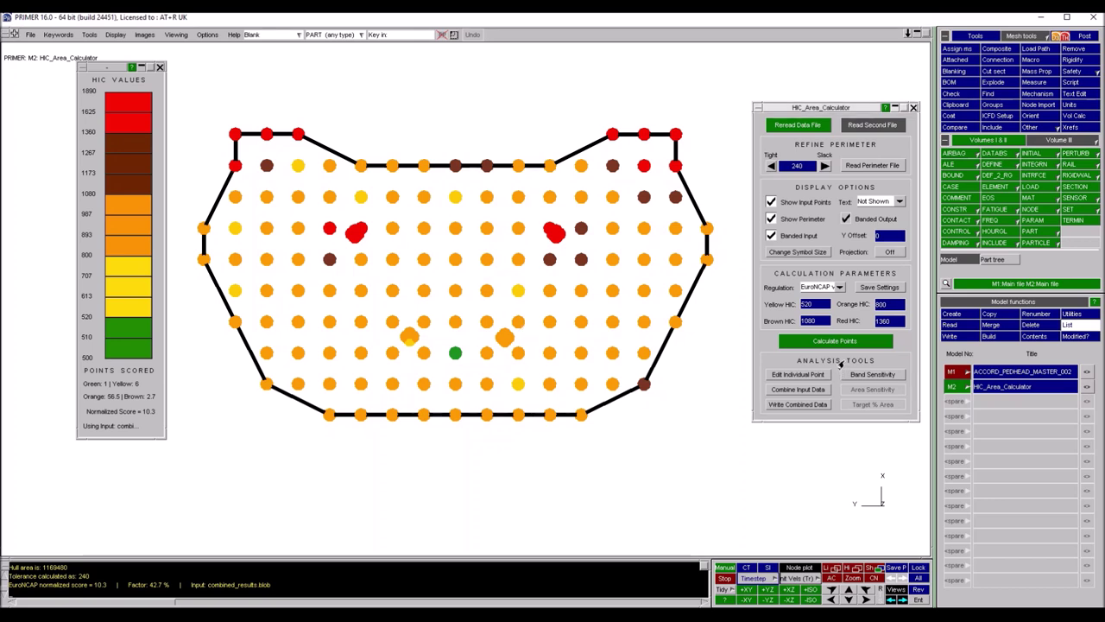
# Check the band sensitivity for points within 50 of a banding HIC value, and turn the highlighting off again
pyautogui.click(887, 377)
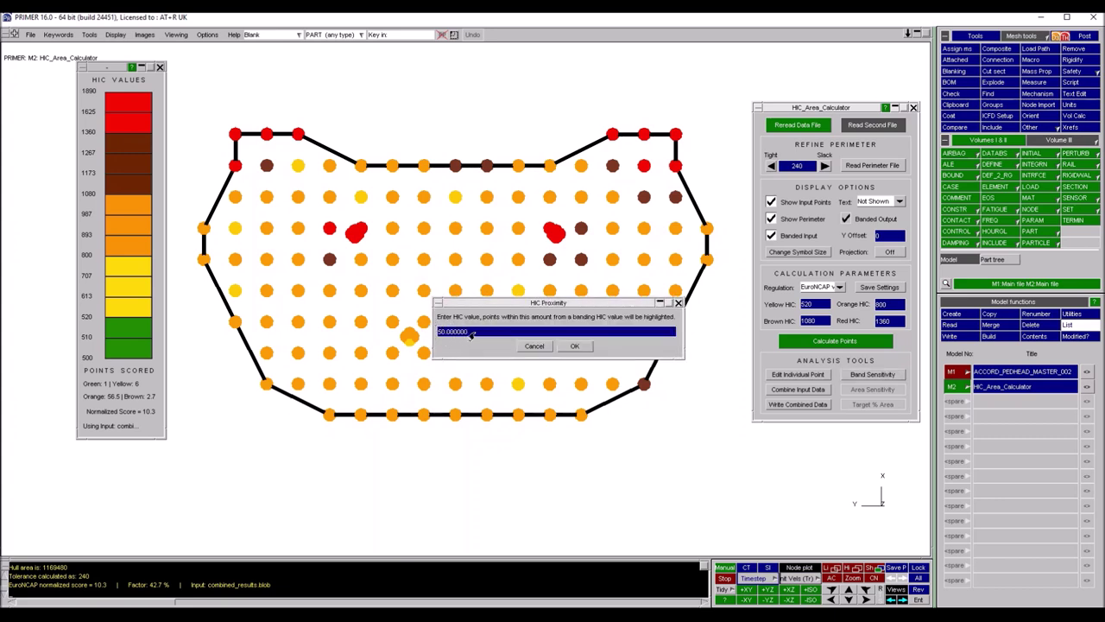
pyautogui.click(574, 346)
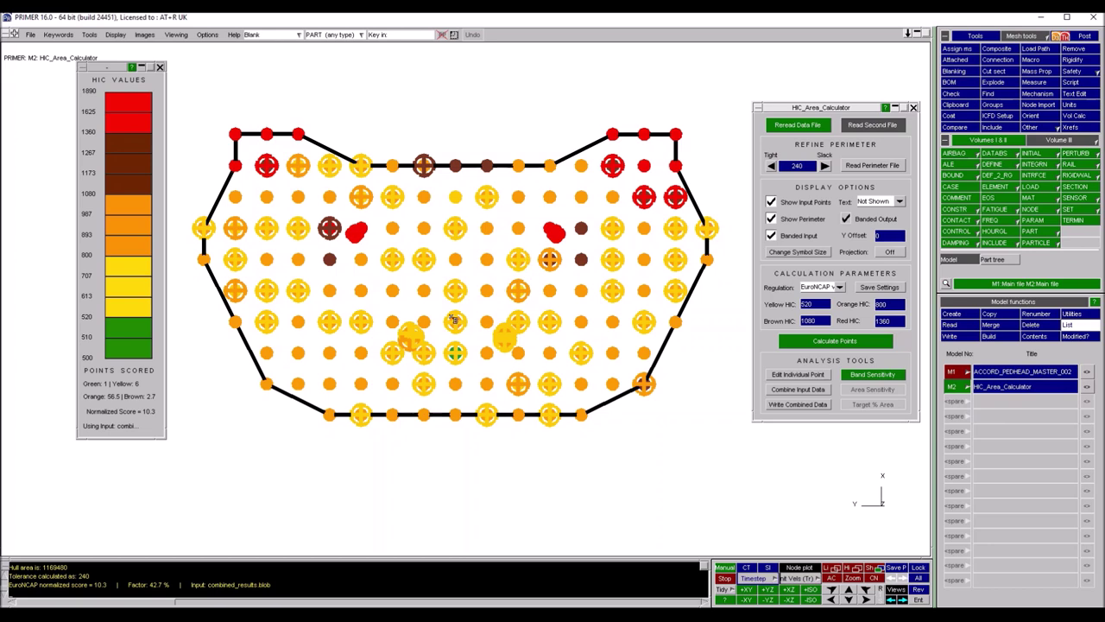
pyautogui.scroll(1, 489, 311)
pyautogui.scroll(4, 489, 311)
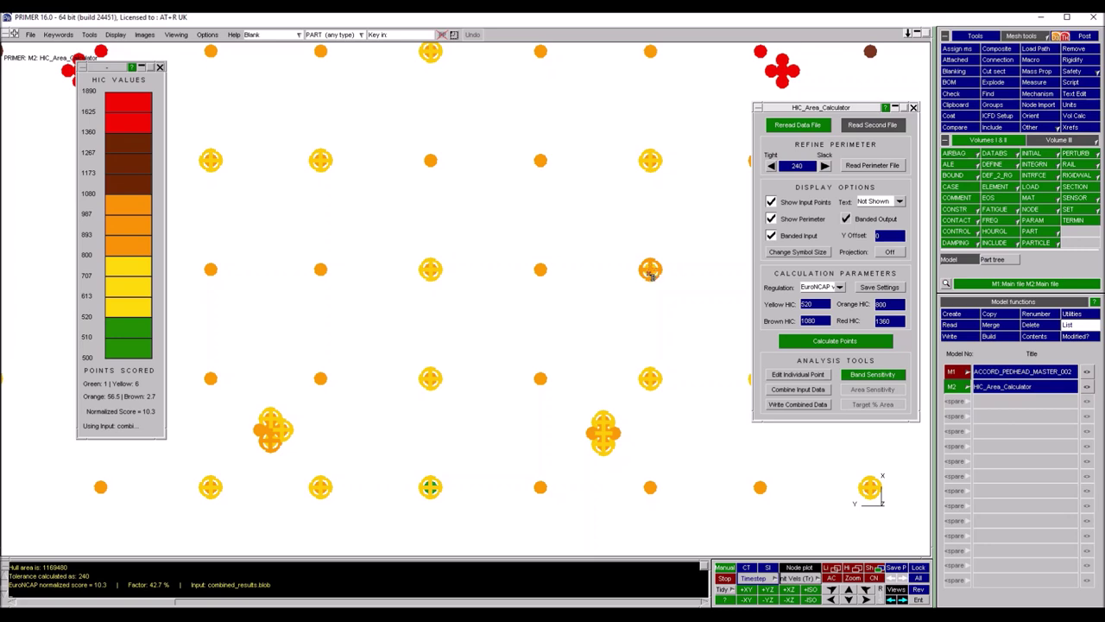
pyautogui.keyDown('shift'); pyautogui.moveTo(651, 240); pyautogui.dragTo(429, 366, button='right'); pyautogui.keyUp('shift')
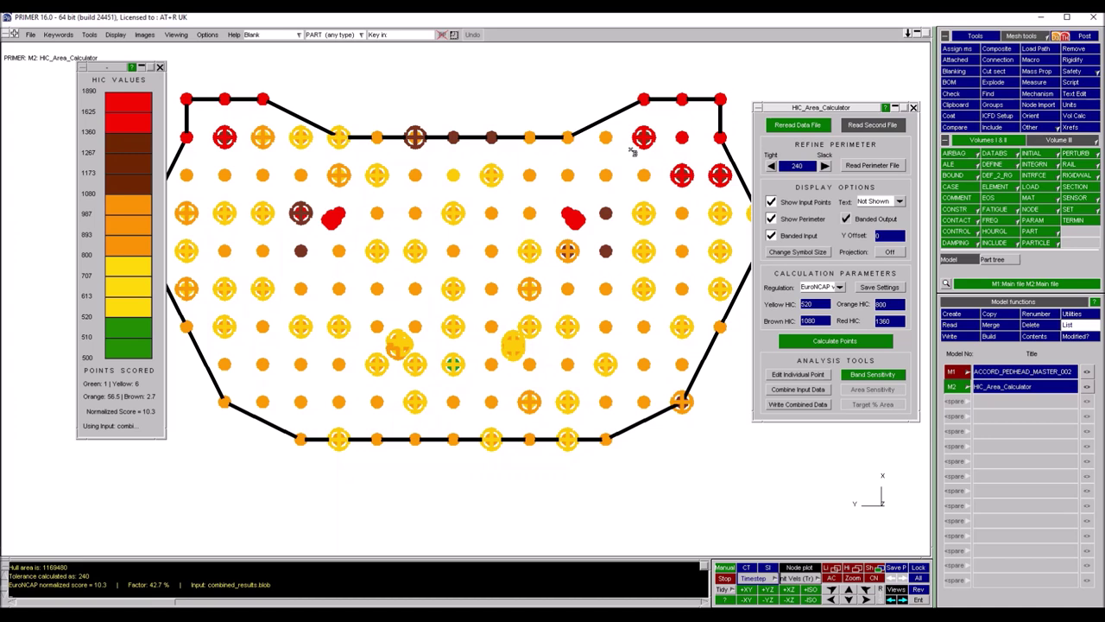
pyautogui.click(852, 378)
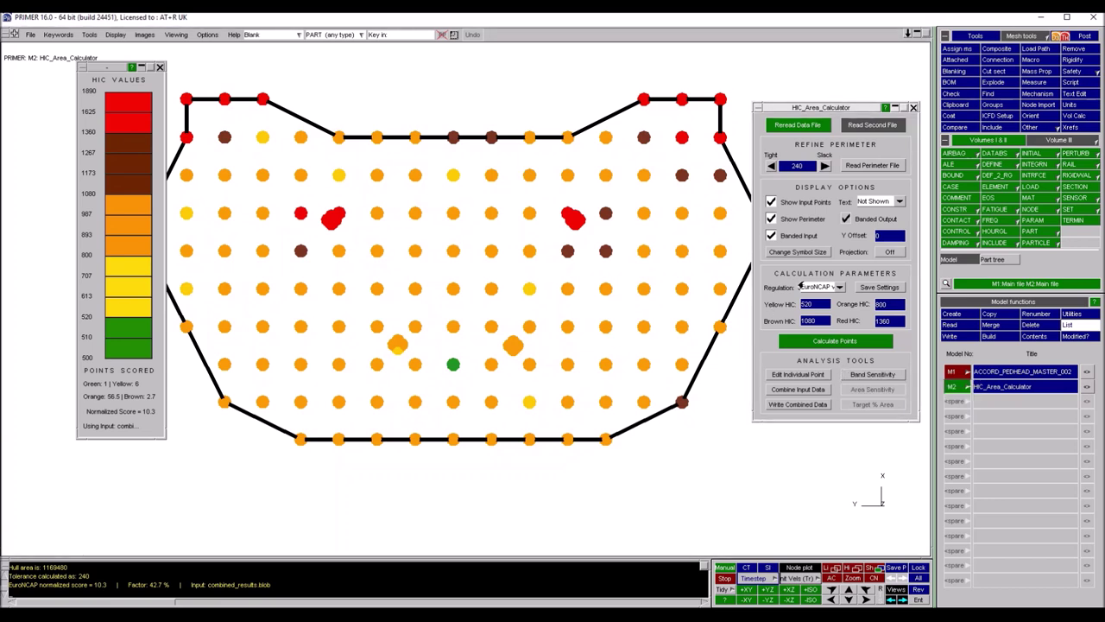
# Set the yellow HIC limit to 600 and the orange HIC limit to 850, and recalculate the points
pyautogui.moveTo(815, 306); pyautogui.dragTo(794, 310)
pyautogui.write('600')
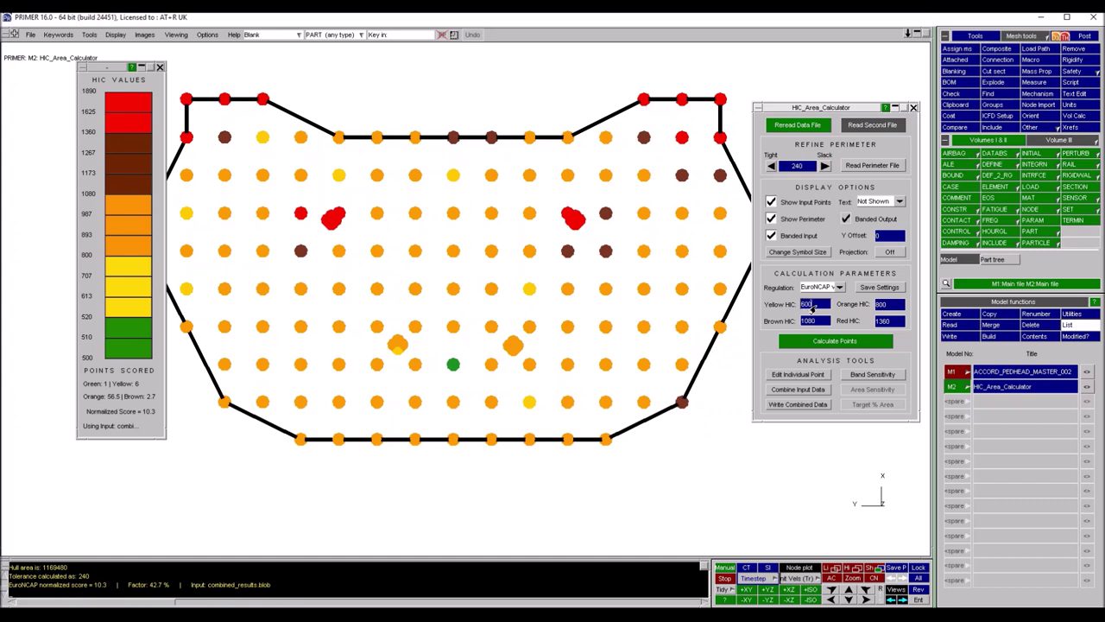
pyautogui.press('Return')
pyautogui.moveTo(890, 305); pyautogui.dragTo(833, 316)
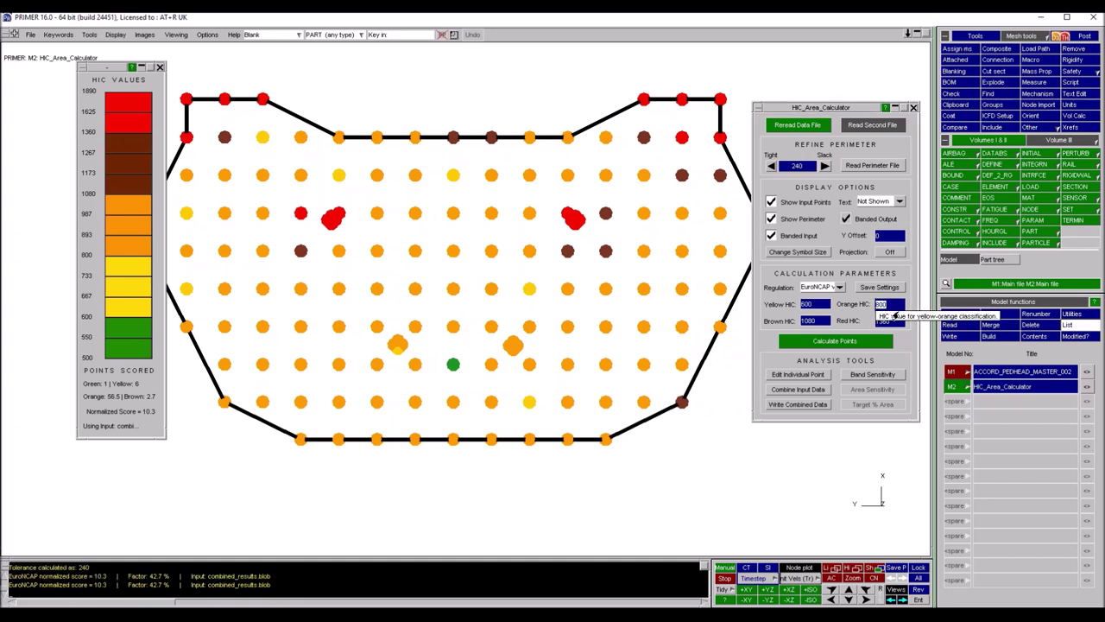
pyautogui.write('850')
pyautogui.press('Return')
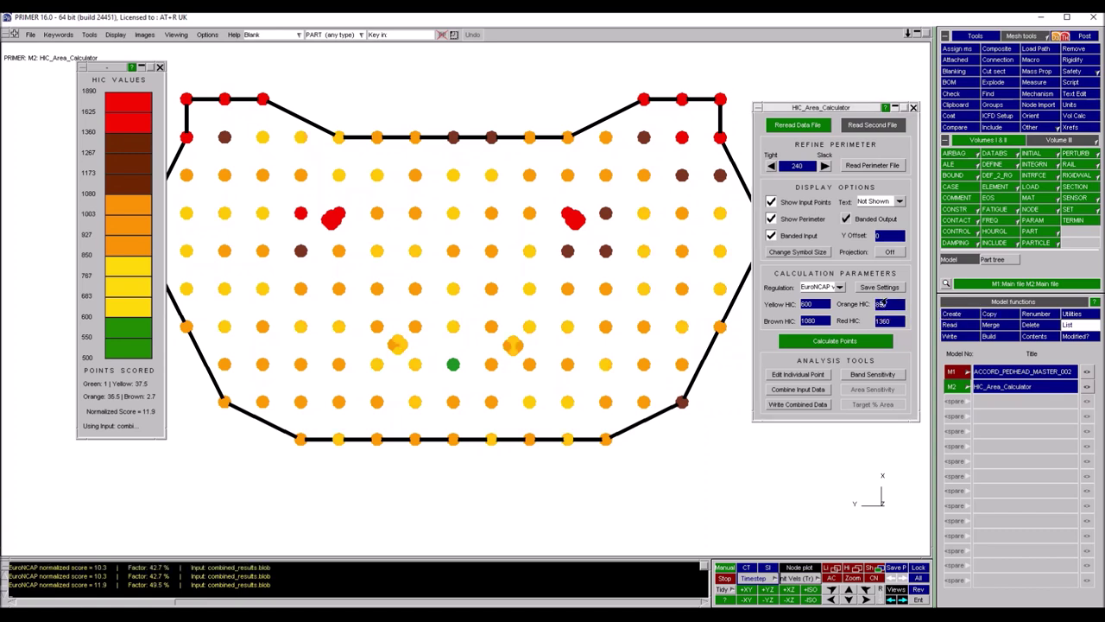
pyautogui.click(834, 340)
pyautogui.doubleClick(873, 307)
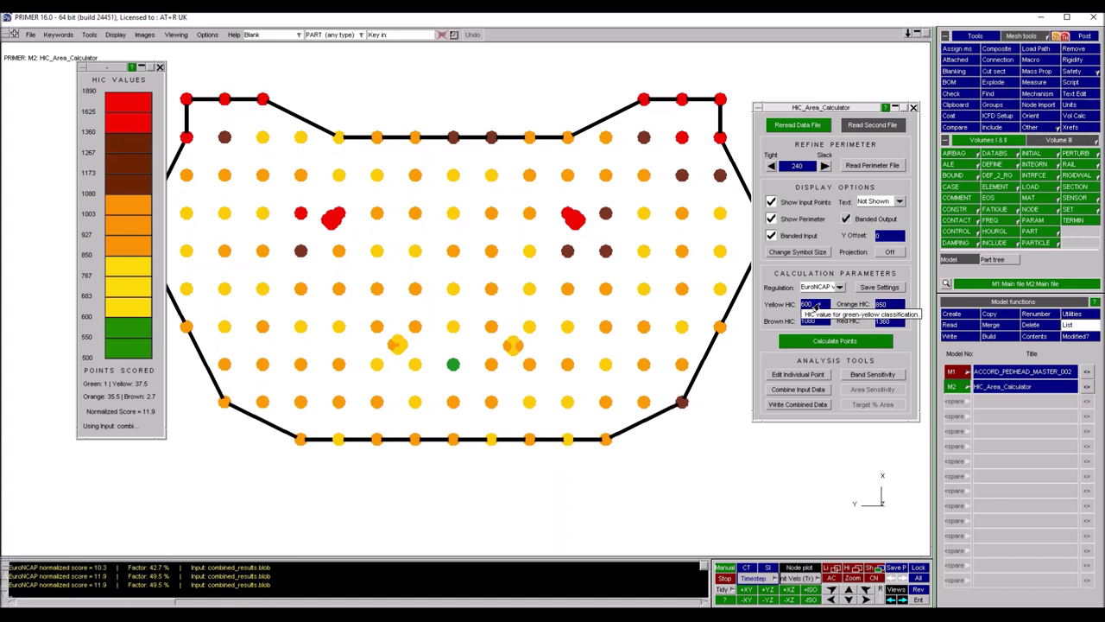
pyautogui.click(812, 308)
pyautogui.click(849, 329)
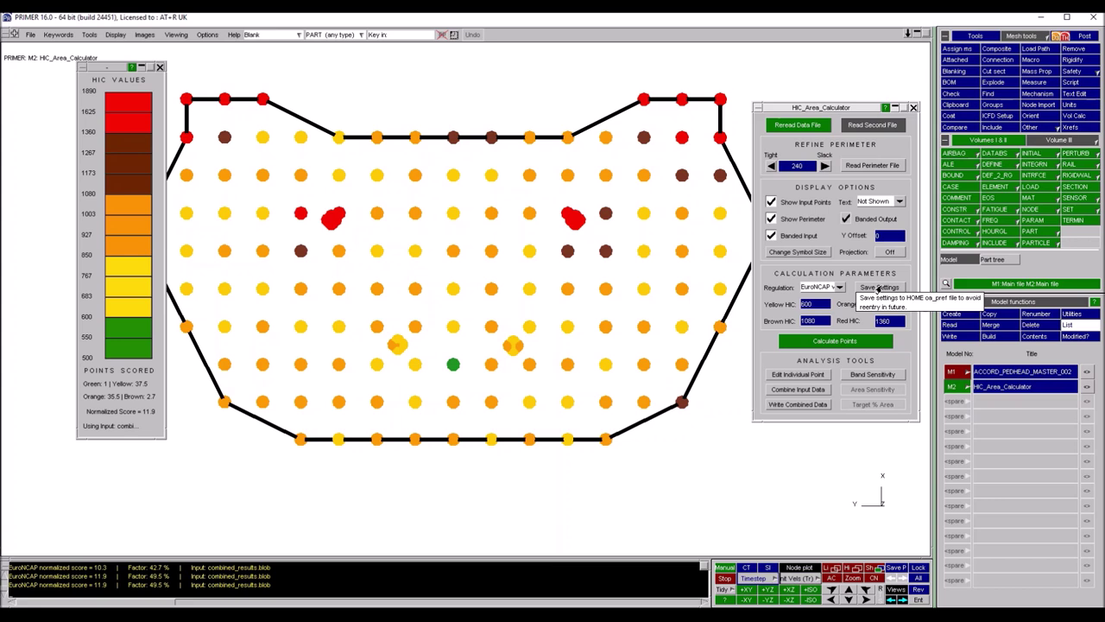
# Switch the calculation regulation to GTR and calculate the HIC area
pyautogui.click(820, 289)
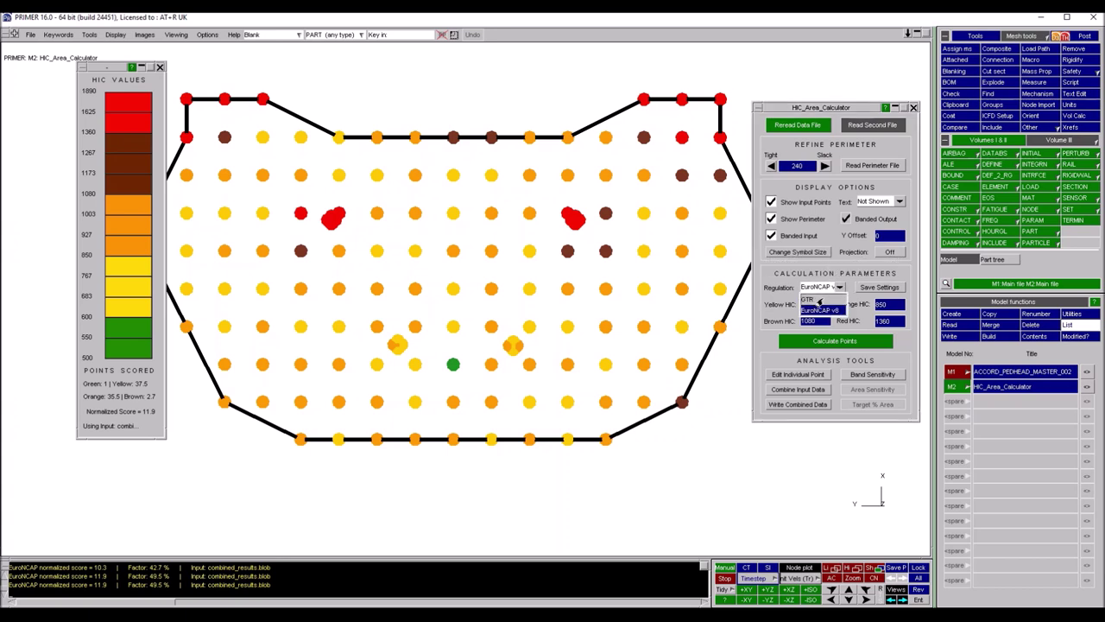
pyautogui.click(815, 299)
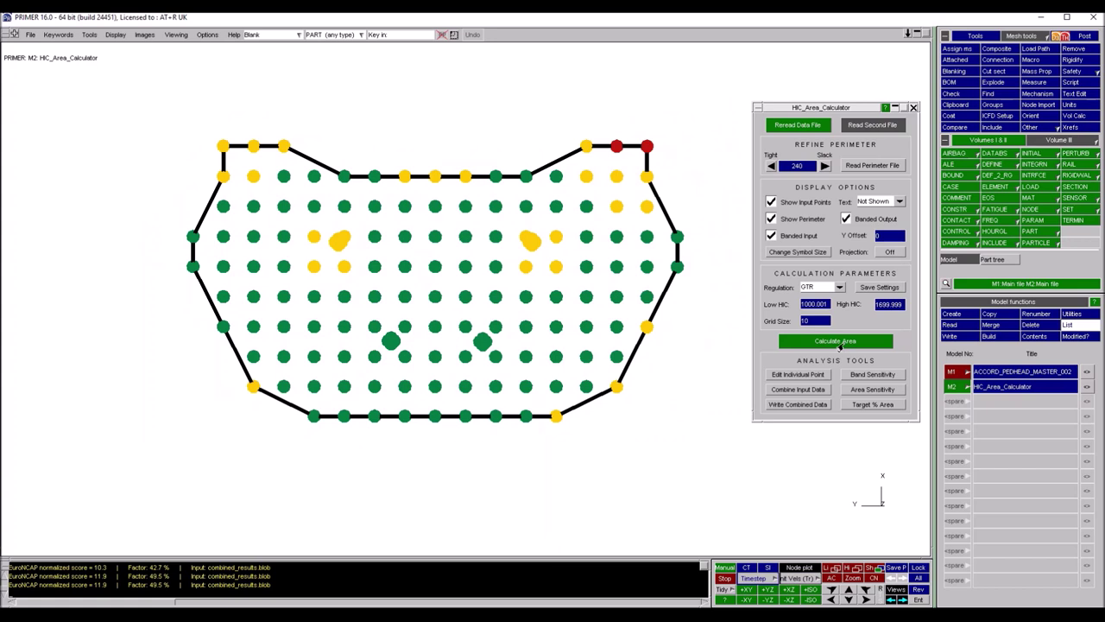
pyautogui.click(860, 346)
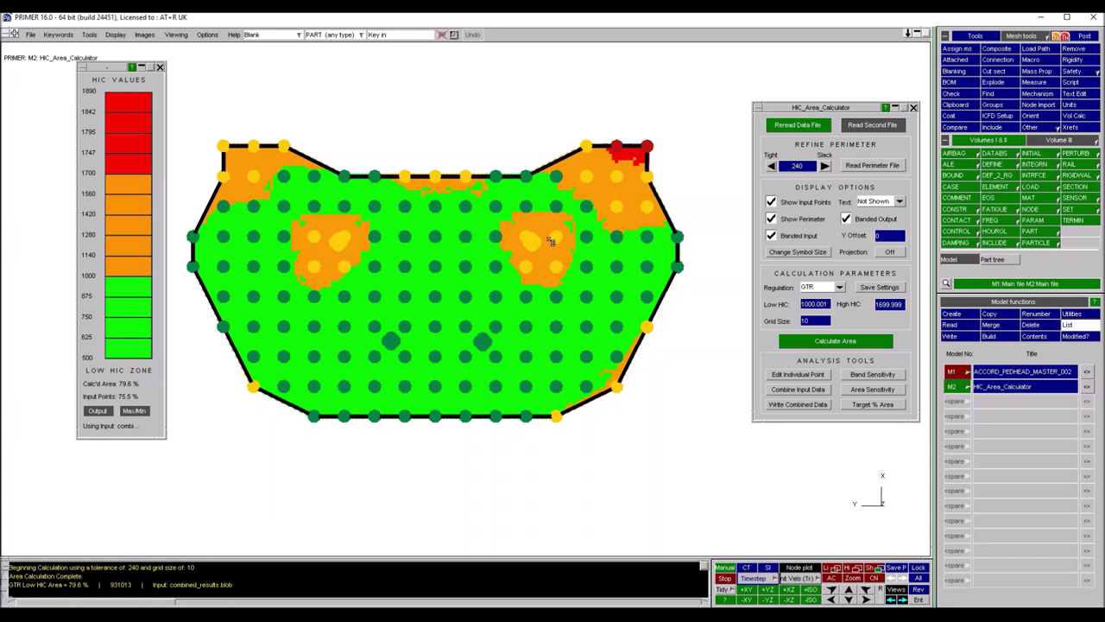
# Examine the calculated HIC area below the impact points, and display the ACCORD_PEDHEAD_MASTER_002 model together with them
pyautogui.keyDown('shift'); pyautogui.moveTo(437, 432); pyautogui.dragTo(439, 275); pyautogui.keyUp('shift')
pyautogui.moveTo(438, 273); pyautogui.dragTo(444, 194, button='middle')
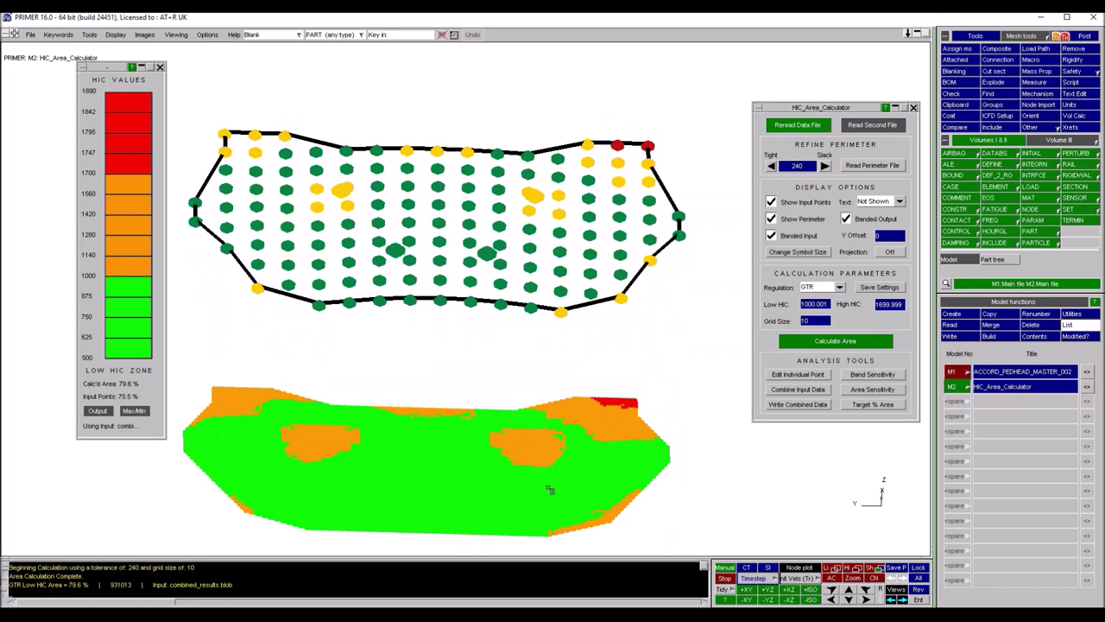
pyautogui.moveTo(449, 318); pyautogui.dragTo(441, 332, button='middle')
pyautogui.scroll(-4, 440, 354)
pyautogui.keyDown('shift'); pyautogui.moveTo(442, 332); pyautogui.dragTo(438, 380); pyautogui.keyUp('shift')
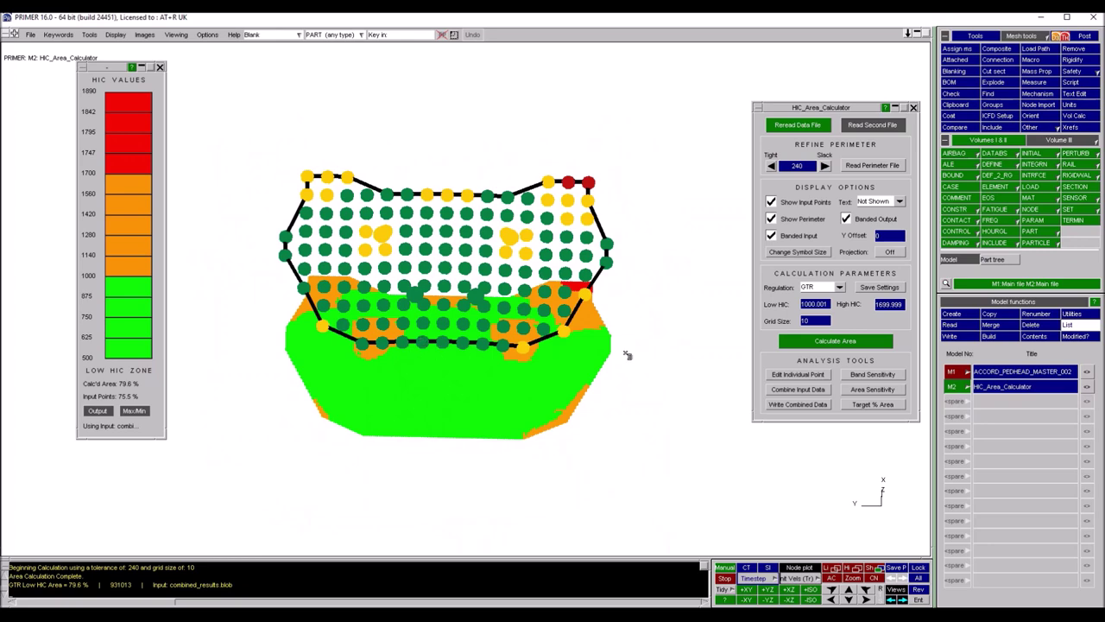
pyautogui.click(951, 371)
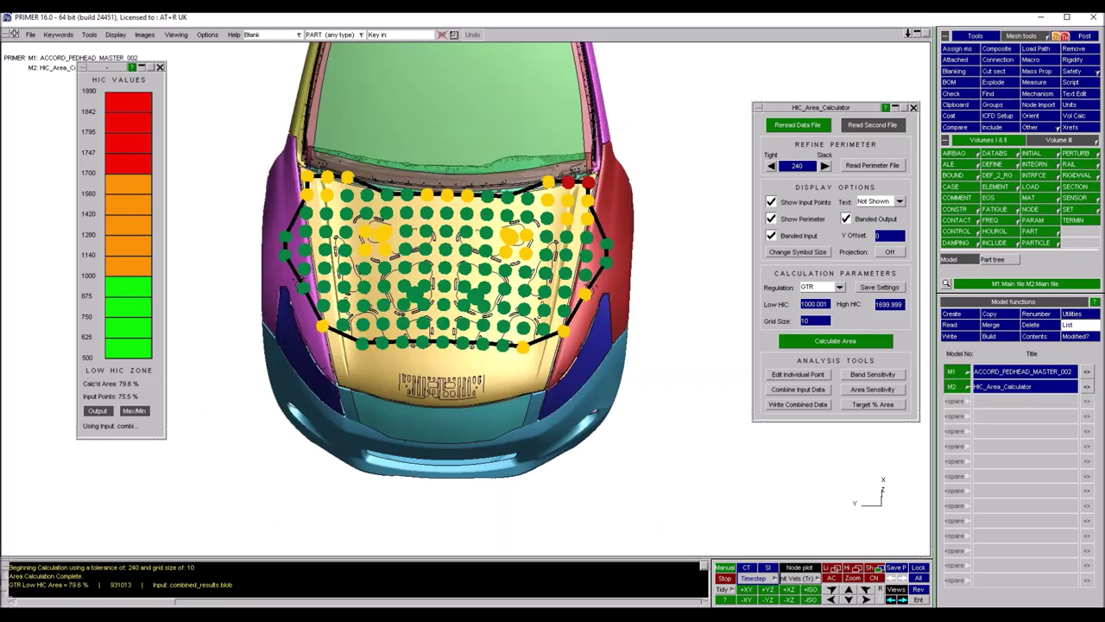
pyautogui.moveTo(448, 355); pyautogui.dragTo(430, 208, button='middle')
pyautogui.scroll(3, 256, 382)
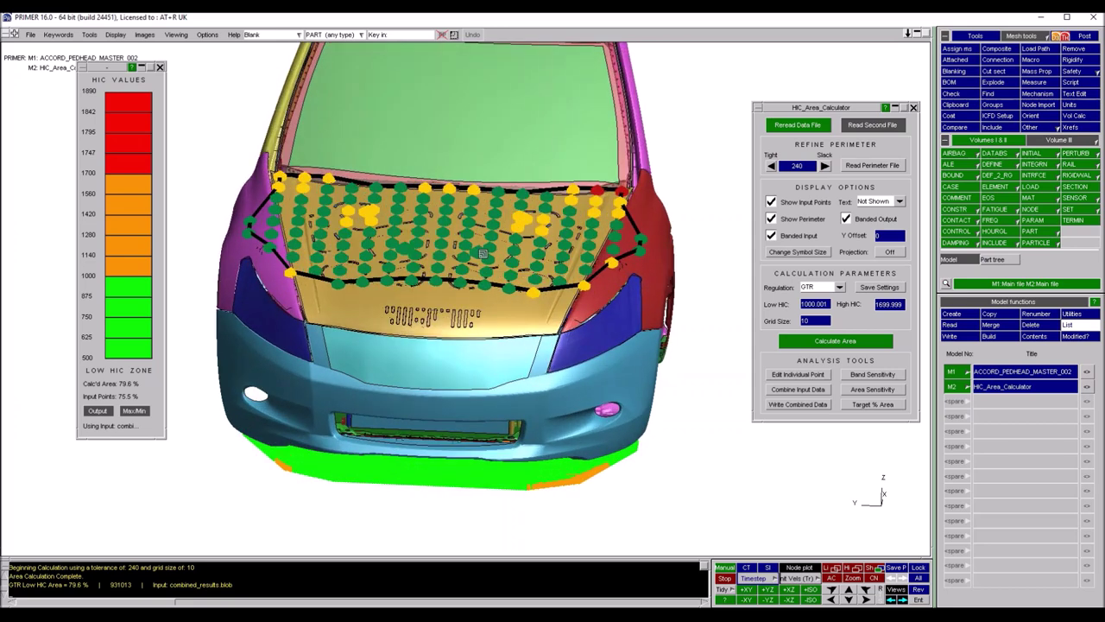
# Project the calculated HIC area onto the bonnet and fender parts P100370, P220004, P220000 and P200000
pyautogui.click(889, 252)
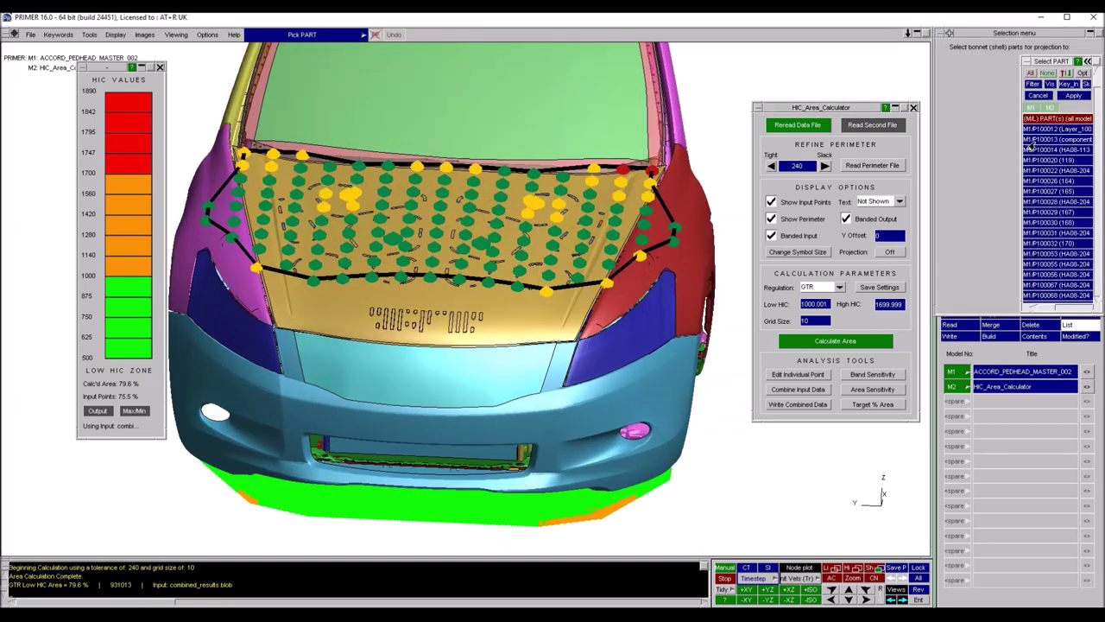
pyautogui.click(534, 311)
pyautogui.click(620, 299)
pyautogui.keyDown('shift'); pyautogui.moveTo(389, 237); pyautogui.dragTo(293, 338); pyautogui.keyUp('shift')
pyautogui.click(238, 331)
pyautogui.moveTo(333, 244); pyautogui.dragTo(327, 347, button='middle')
pyautogui.click(355, 184)
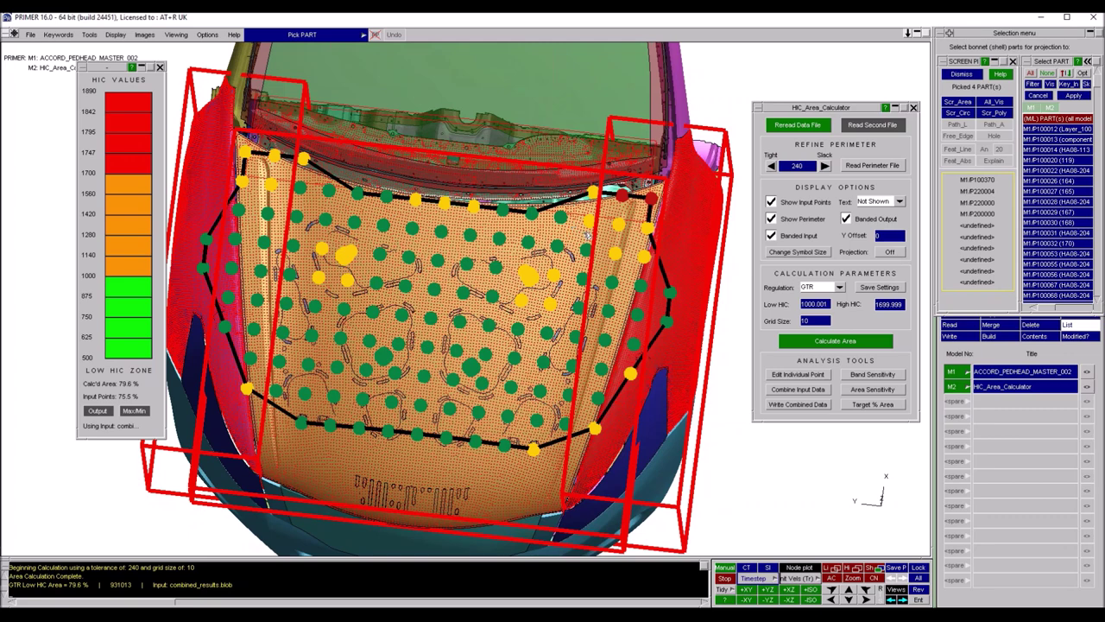
pyautogui.click(1064, 96)
# Examine the projected HIC area over the bonnet from several angles, and hide and show the input points again
pyautogui.keyDown('shift'); pyautogui.moveTo(442, 288); pyautogui.dragTo(424, 188); pyautogui.keyUp('shift')
pyautogui.moveTo(457, 344); pyautogui.dragTo(718, 181, button='middle')
pyautogui.keyDown('shift'); pyautogui.moveTo(324, 276); pyautogui.dragTo(369, 270, button='middle'); pyautogui.keyUp('shift')
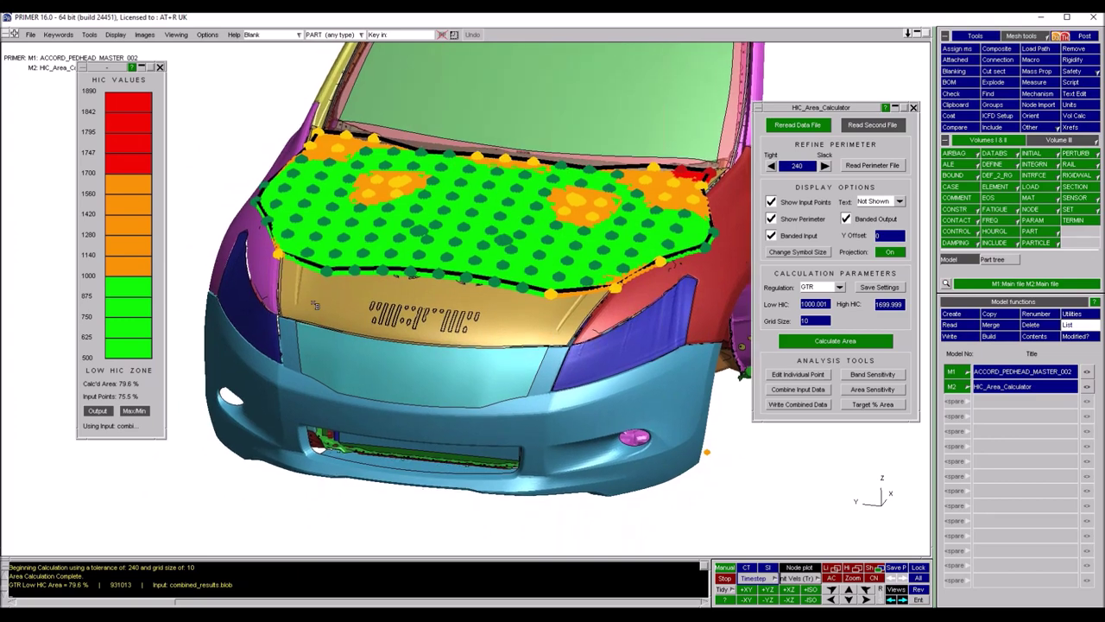
pyautogui.keyDown('shift'); pyautogui.moveTo(338, 269); pyautogui.dragTo(317, 322); pyautogui.keyUp('shift')
pyautogui.moveTo(361, 316); pyautogui.dragTo(735, 532, button='middle')
pyautogui.keyDown('shift'); pyautogui.moveTo(821, 530); pyautogui.dragTo(741, 439); pyautogui.keyUp('shift')
pyautogui.keyDown('shift'); pyautogui.moveTo(438, 364); pyautogui.dragTo(415, 406, button='middle'); pyautogui.keyUp('shift')
pyautogui.keyDown('shift'); pyautogui.moveTo(414, 406); pyautogui.dragTo(449, 311, button='right'); pyautogui.keyUp('shift')
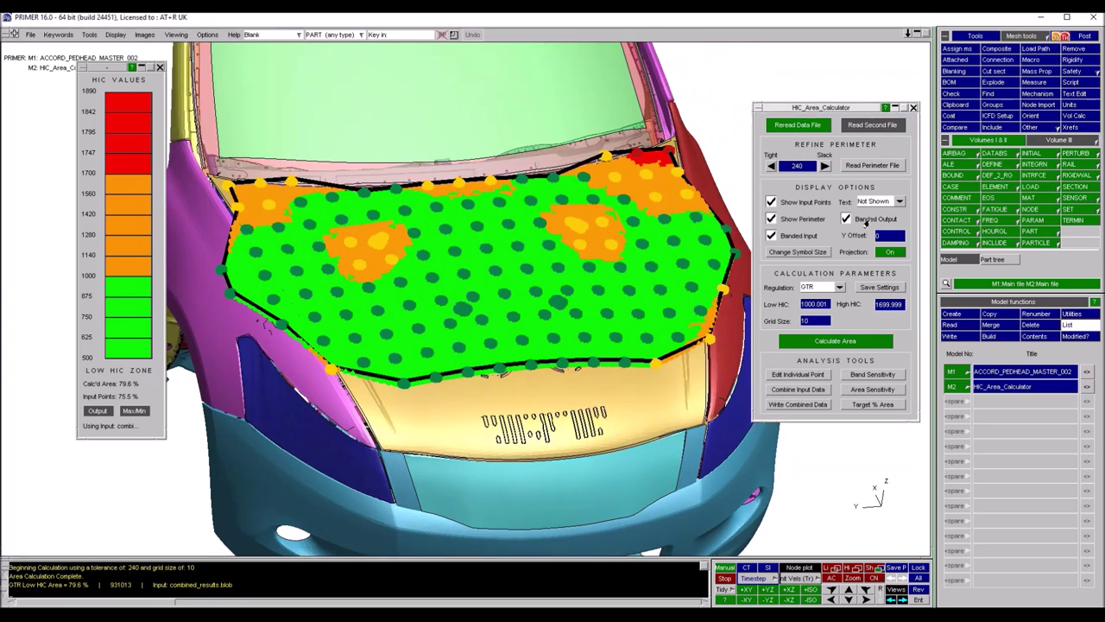
pyautogui.click(772, 202)
pyautogui.click(771, 201)
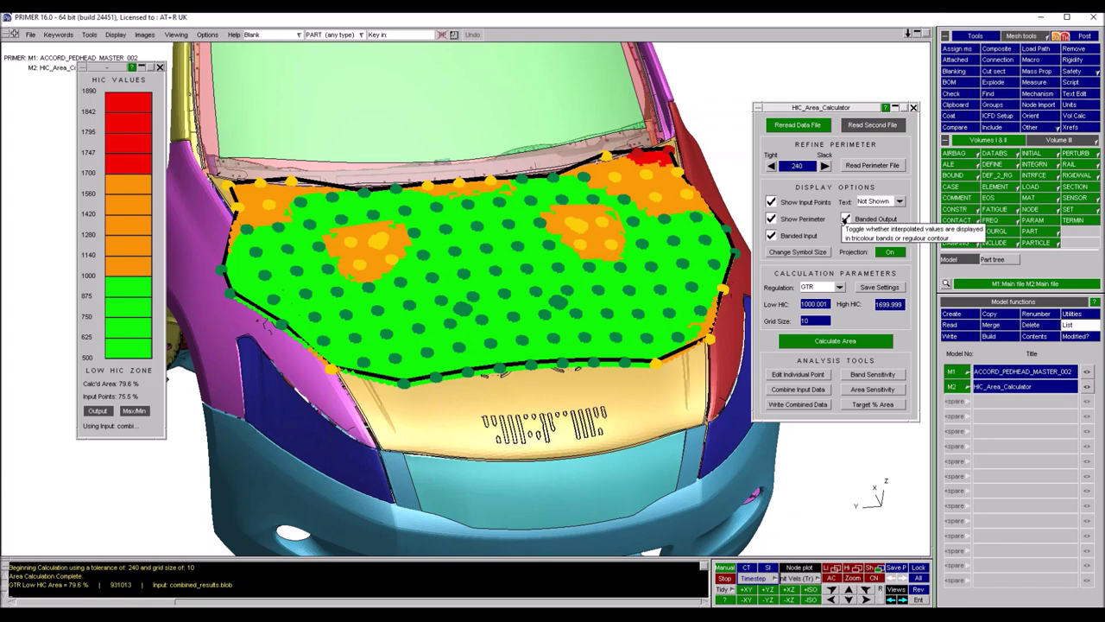
# Turn off the banded output to show a regular contour, and set the legend's minimum HIC value to 0
pyautogui.click(847, 219)
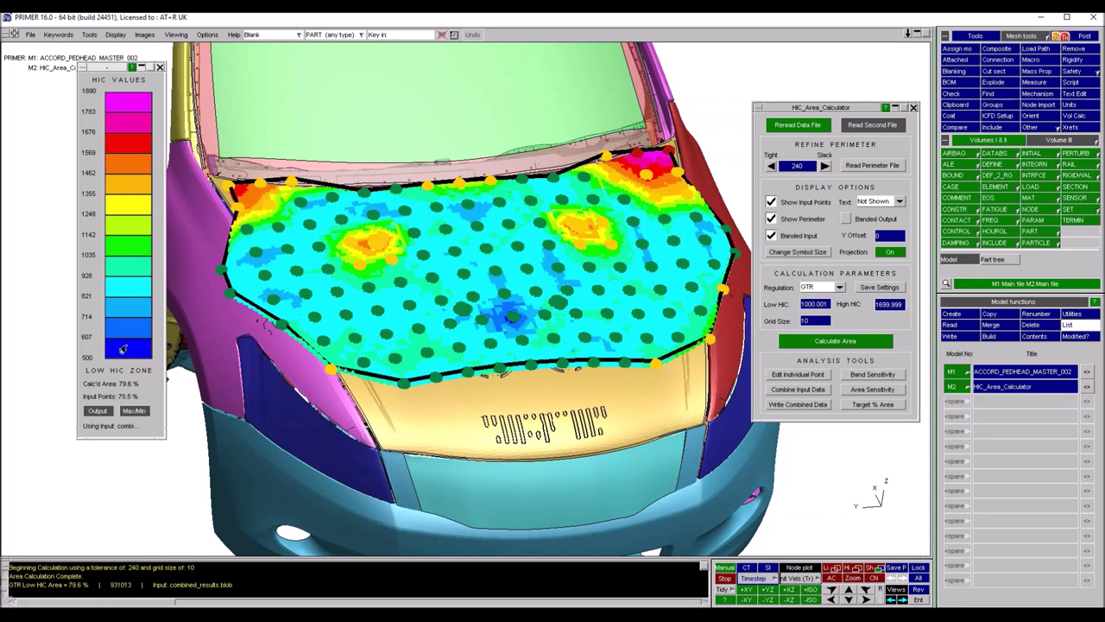
pyautogui.click(95, 358)
pyautogui.moveTo(97, 358); pyautogui.dragTo(75, 363)
pyautogui.write('0')
pyautogui.press('Return')
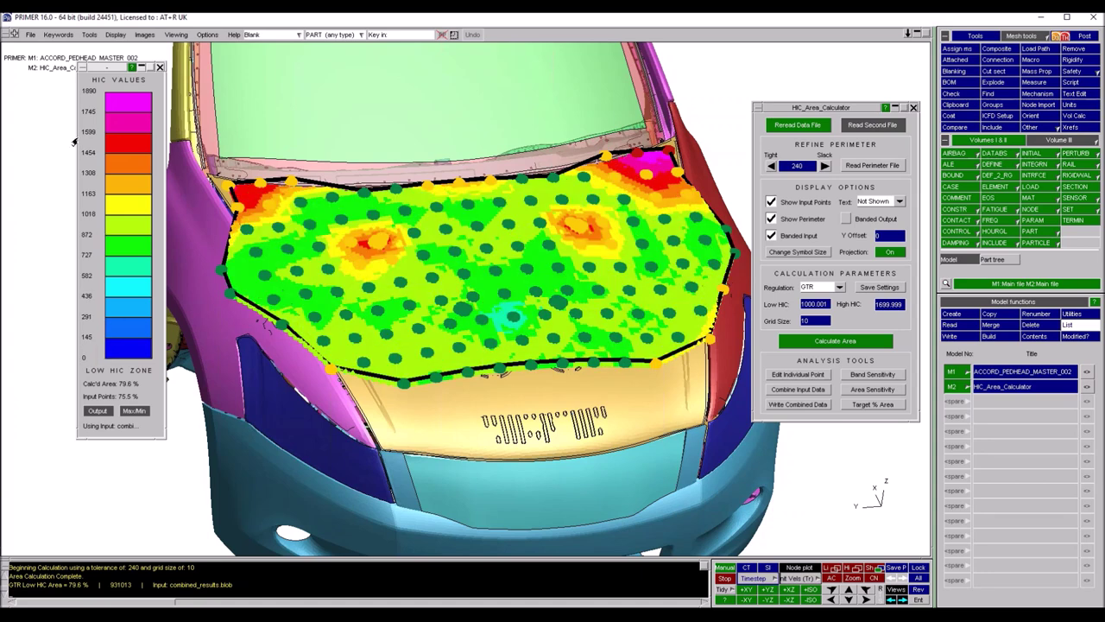
# Set the HIC legend's maximum value to 2000
pyautogui.doubleClick(92, 91)
pyautogui.write('2')
pyautogui.press('Return')
pyautogui.doubleClick(85, 92)
pyautogui.write('2000')
pyautogui.press('Return')
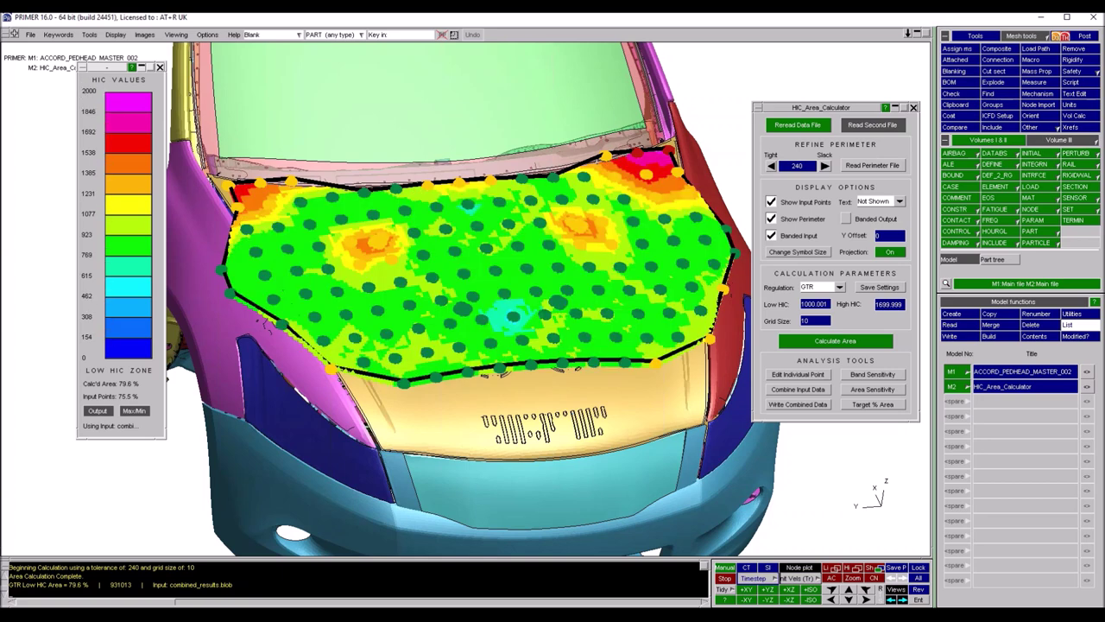
# Reset the HIC legend to the data's maximum and minimum values, and turn the banded output on again
pyautogui.click(133, 411)
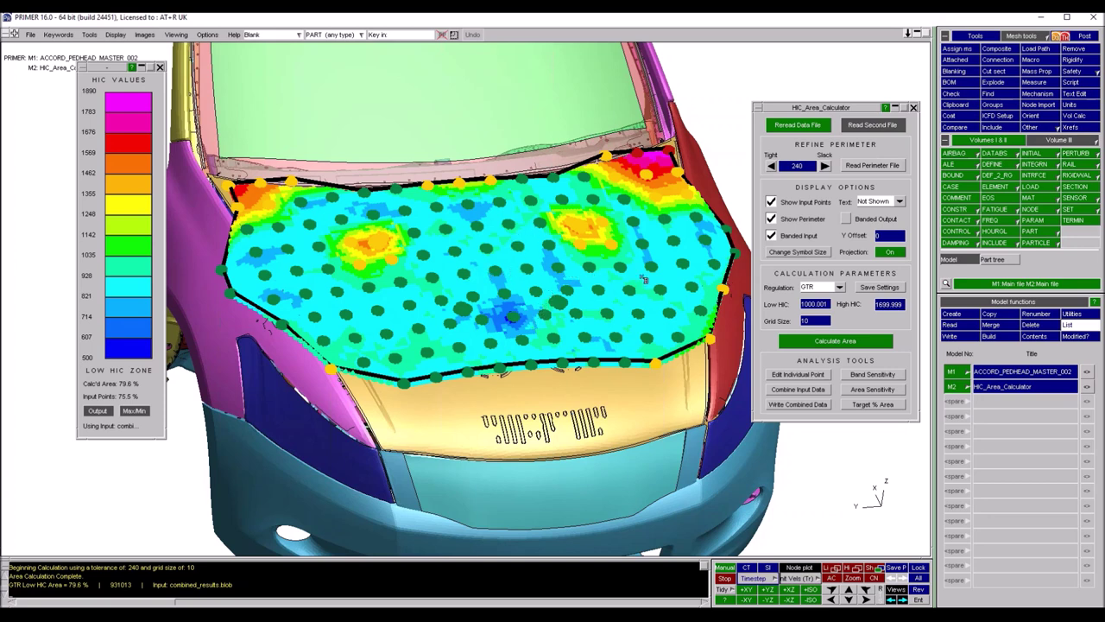
pyautogui.keyDown('shift'); pyautogui.moveTo(486, 213); pyautogui.dragTo(481, 262); pyautogui.keyUp('shift')
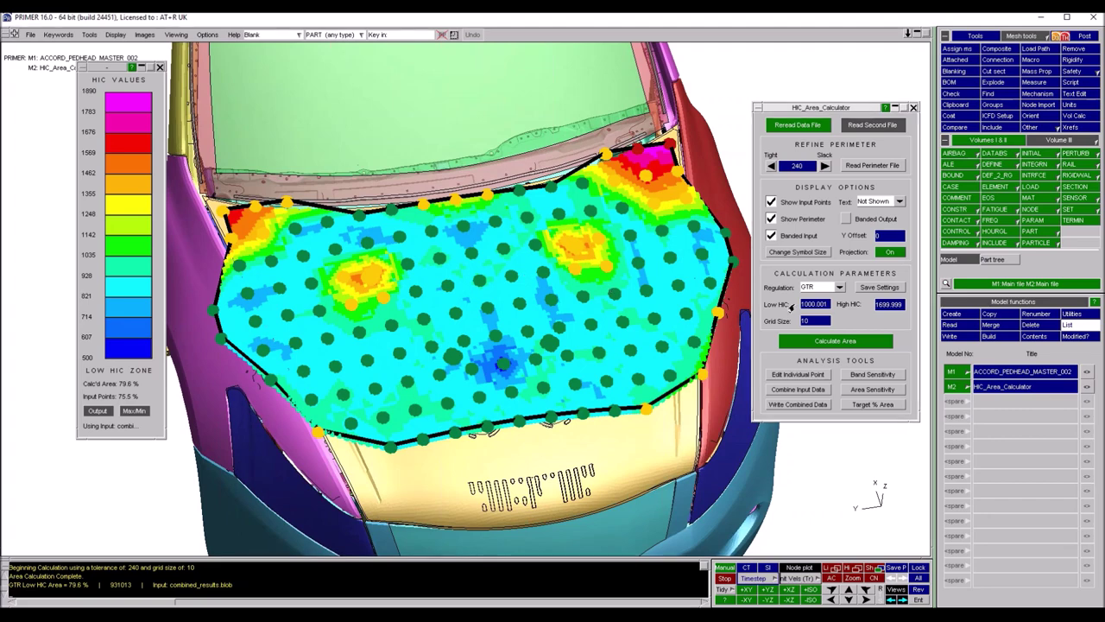
pyautogui.click(846, 219)
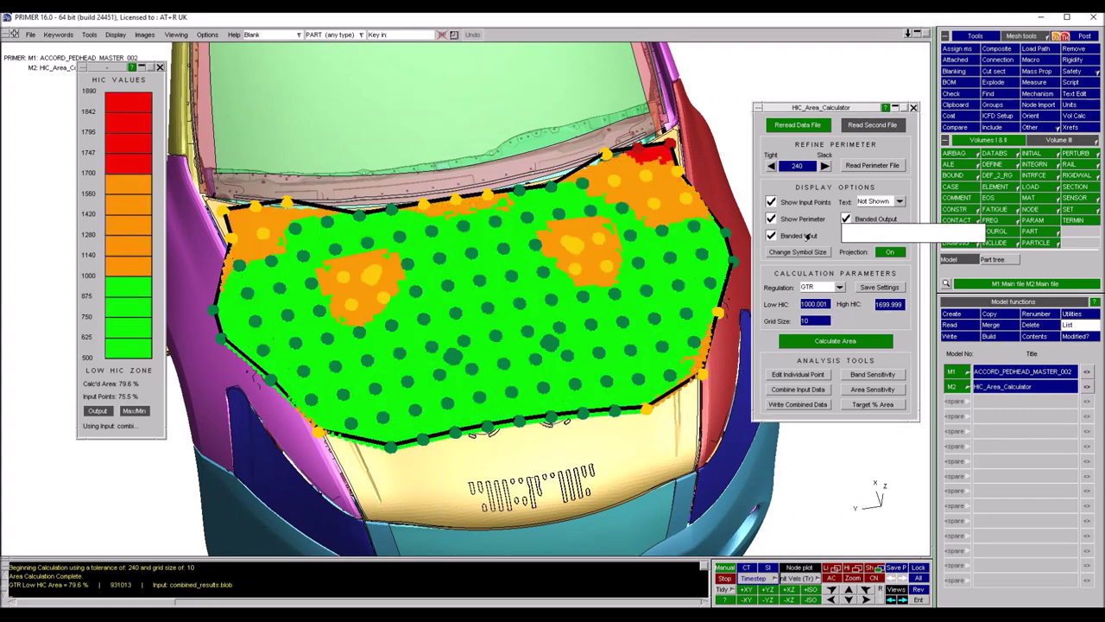
# Examine the grid of calculated points around the orange high-HIC patch on the bonnet
pyautogui.moveTo(458, 216); pyautogui.dragTo(485, 232, button='middle')
pyautogui.scroll(5, 484, 232)
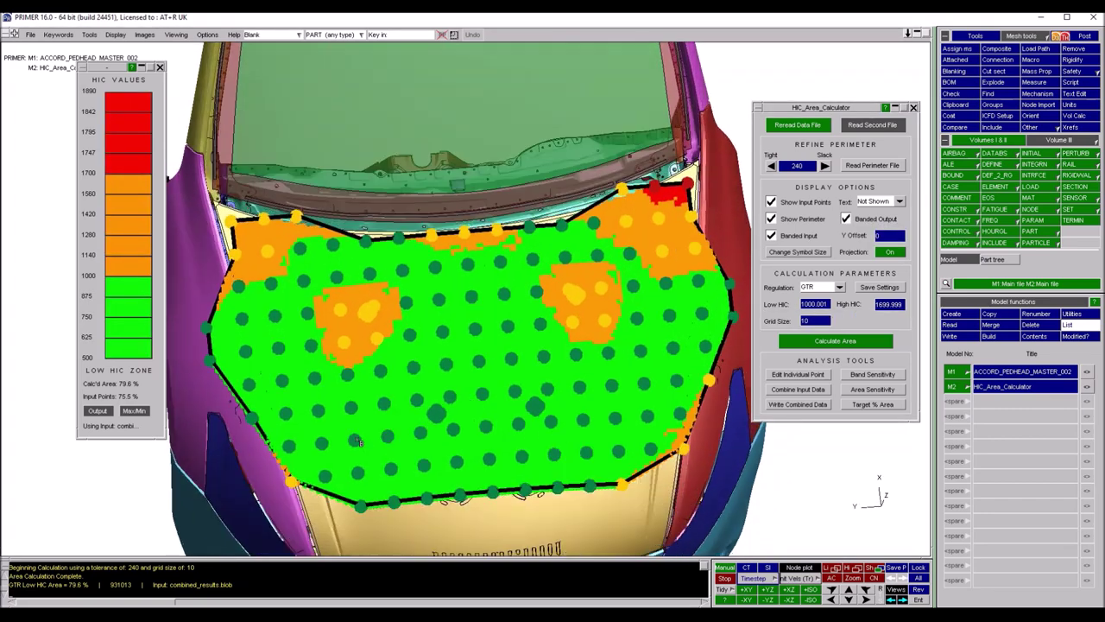
pyautogui.scroll(5, 522, 211)
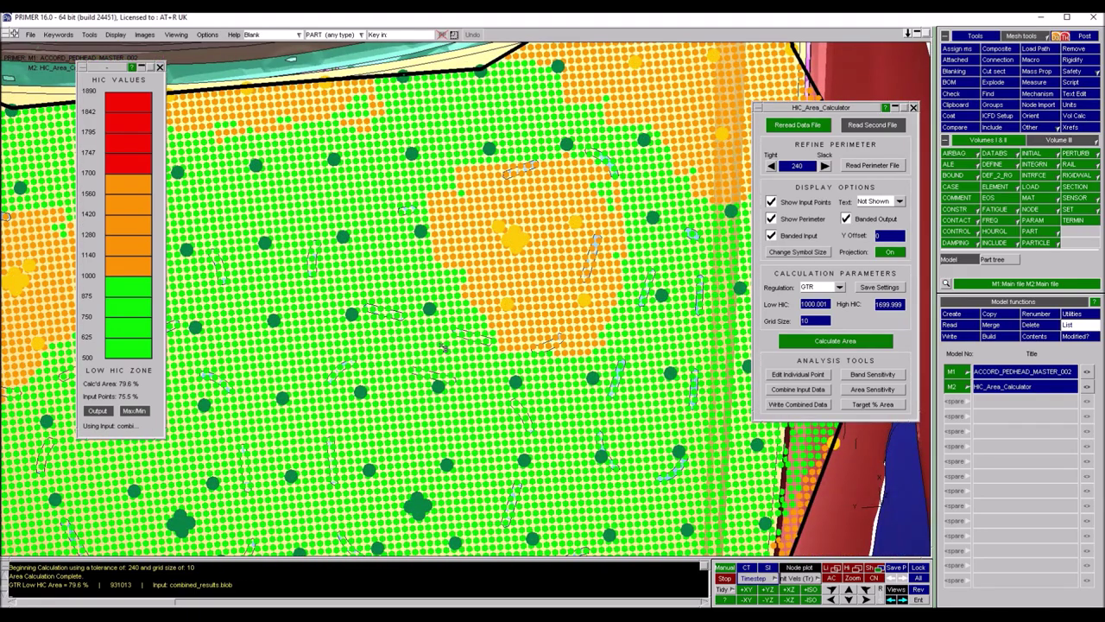
pyautogui.scroll(3, 427, 393)
pyautogui.keyDown('shift'); pyautogui.moveTo(548, 196); pyautogui.dragTo(557, 186, button='right'); pyautogui.keyUp('shift')
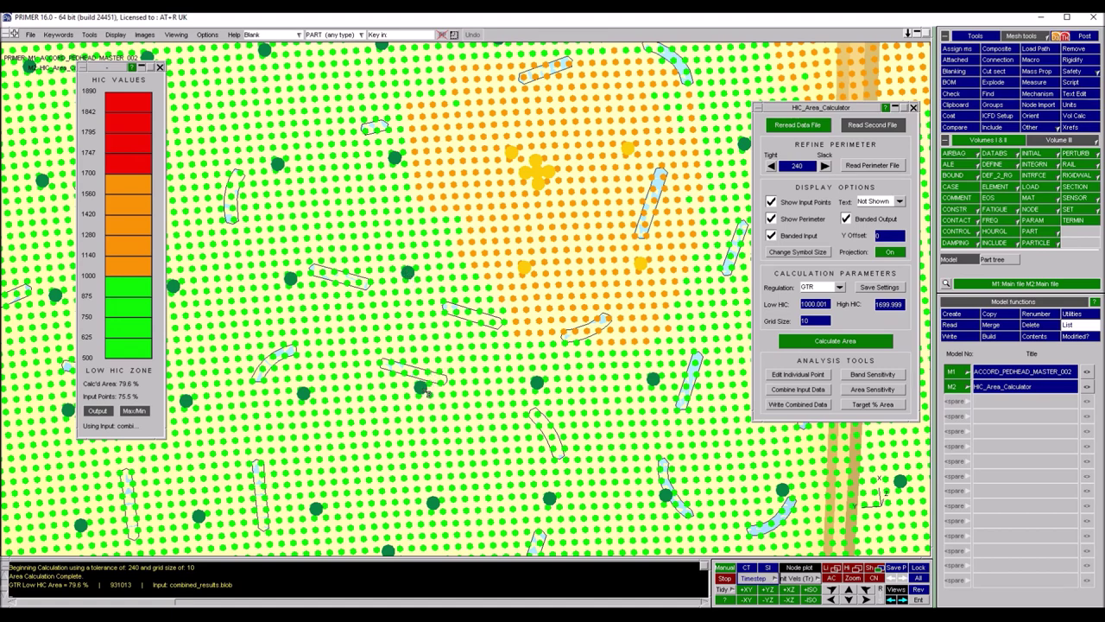
pyautogui.scroll(2, 476, 381)
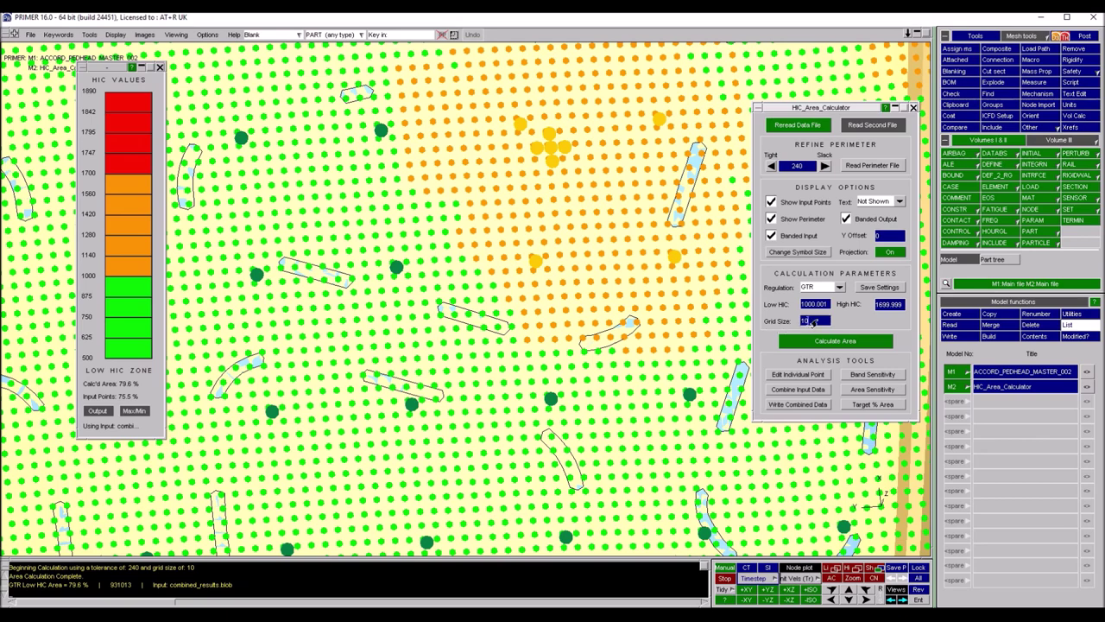
# Edit the calculation grid size and re-enter it as 10
pyautogui.write('5')
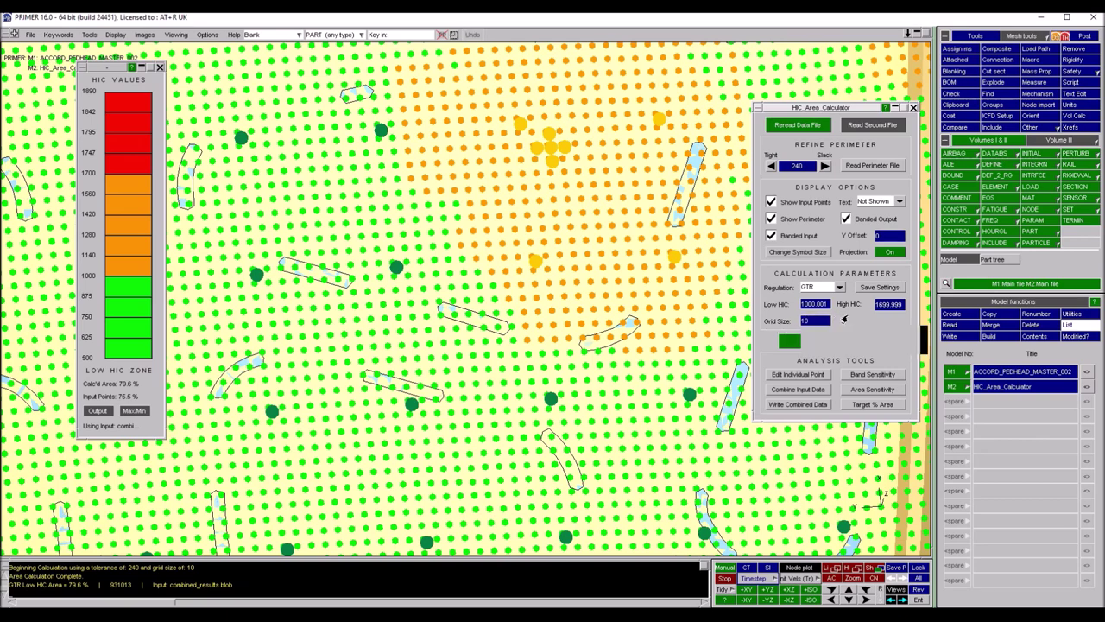
pyautogui.write('10')
pyautogui.press('Return')
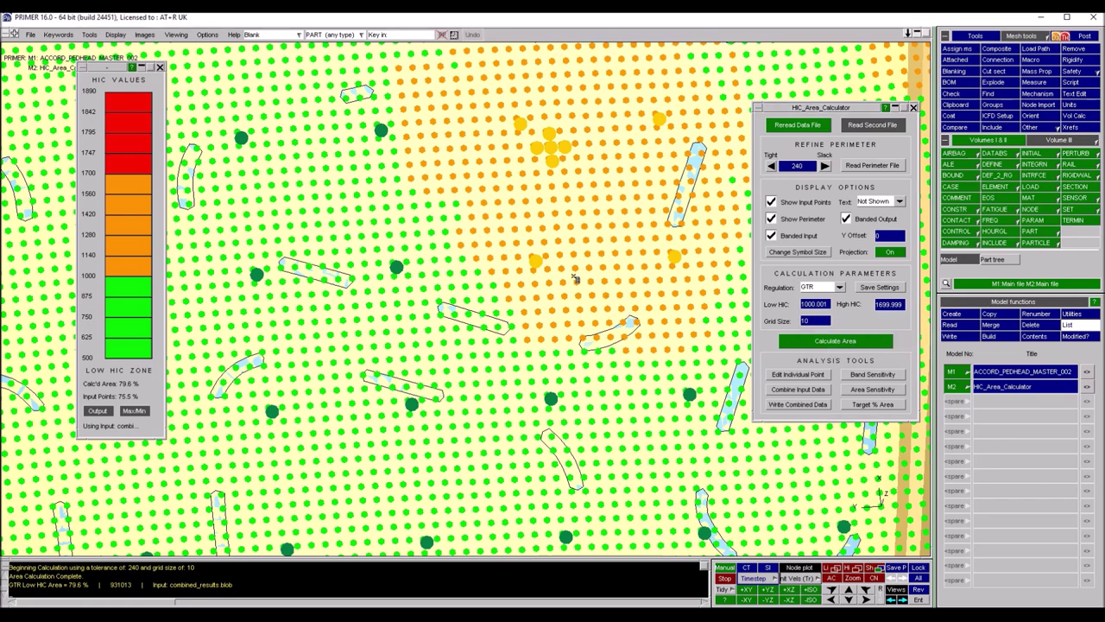
pyautogui.scroll(-2, 582, 266)
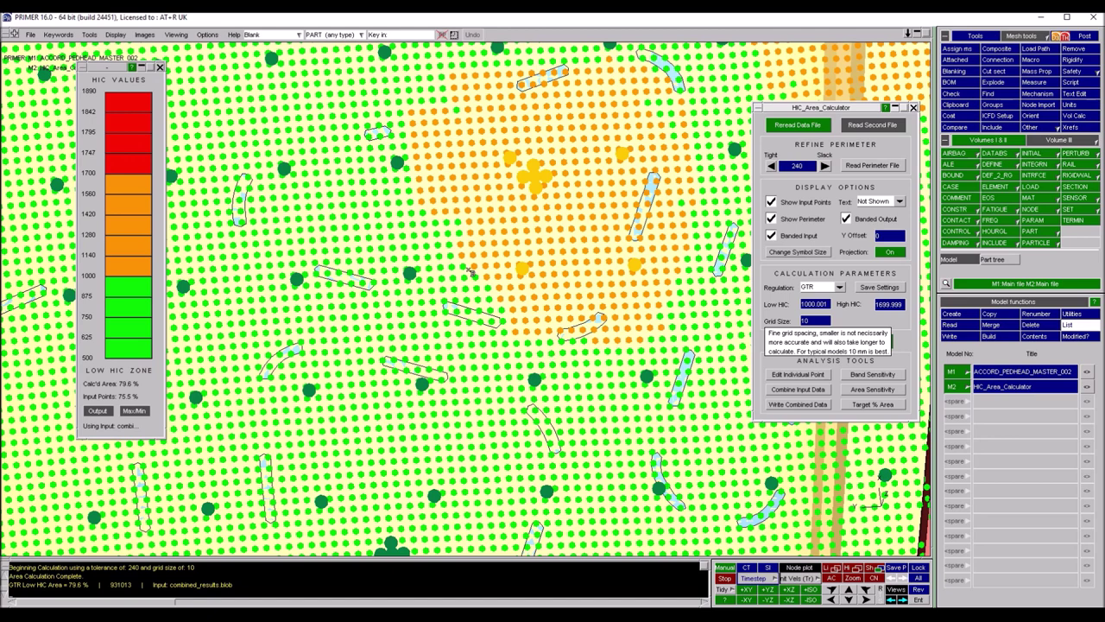
pyautogui.moveTo(813, 322); pyautogui.dragTo(800, 324)
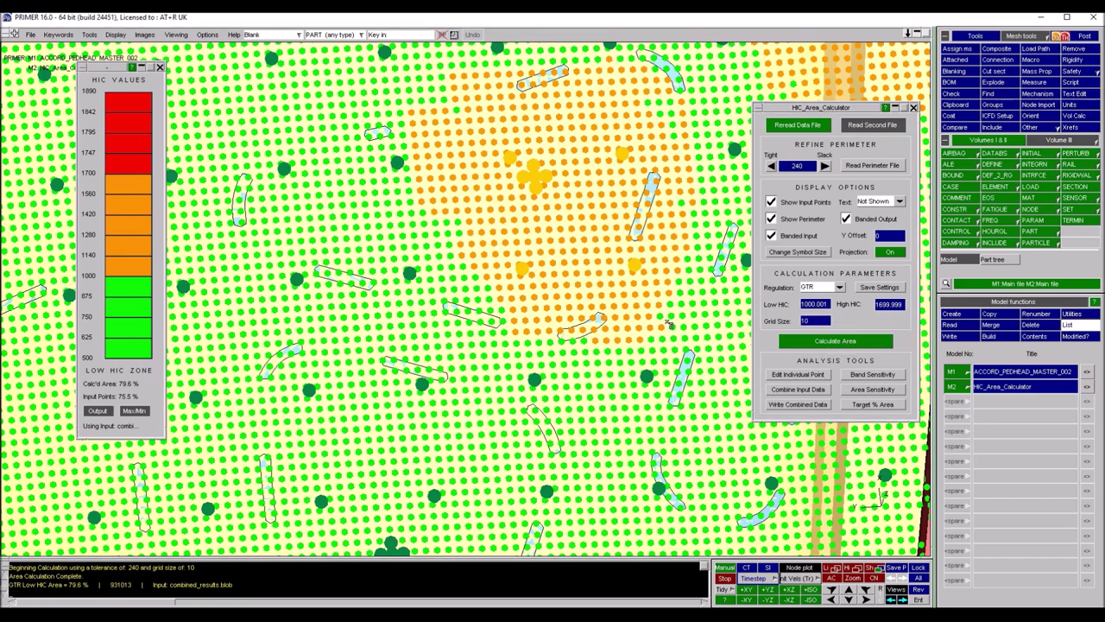
# Compare the low HIC zone's calculated area with its input points percentage, and inspect the grid between the impact points
pyautogui.scroll(-3, 411, 356)
pyautogui.keyDown('shift'); pyautogui.moveTo(410, 355); pyautogui.dragTo(509, 309, button='middle'); pyautogui.keyUp('shift')
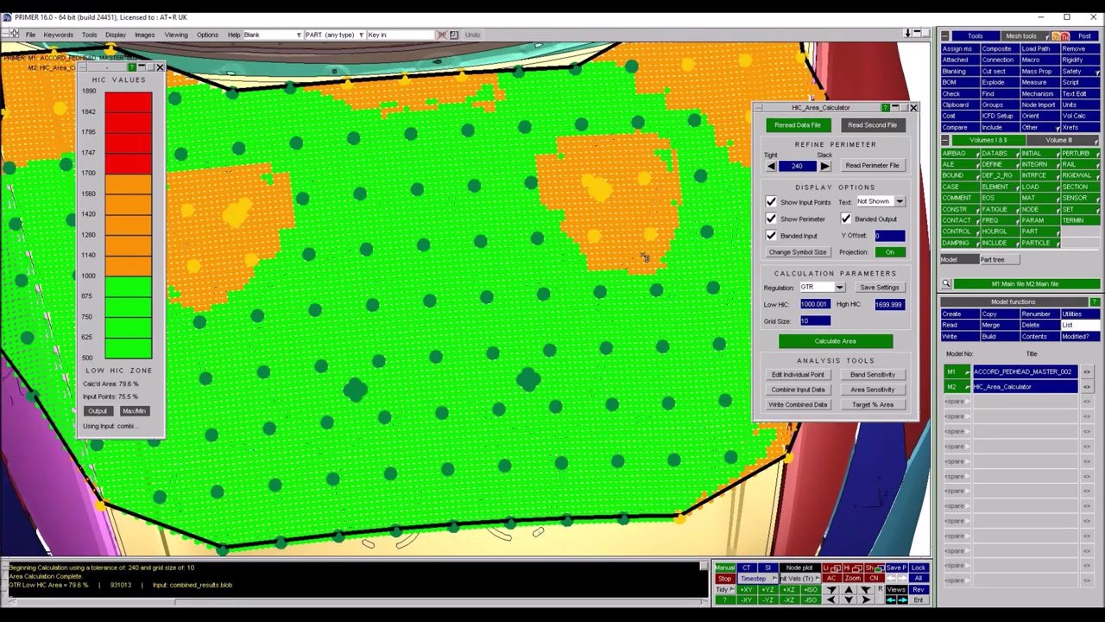
pyautogui.keyDown('shift'); pyautogui.moveTo(665, 230); pyautogui.dragTo(665, 217); pyautogui.keyUp('shift')
pyautogui.scroll(2, 679, 176)
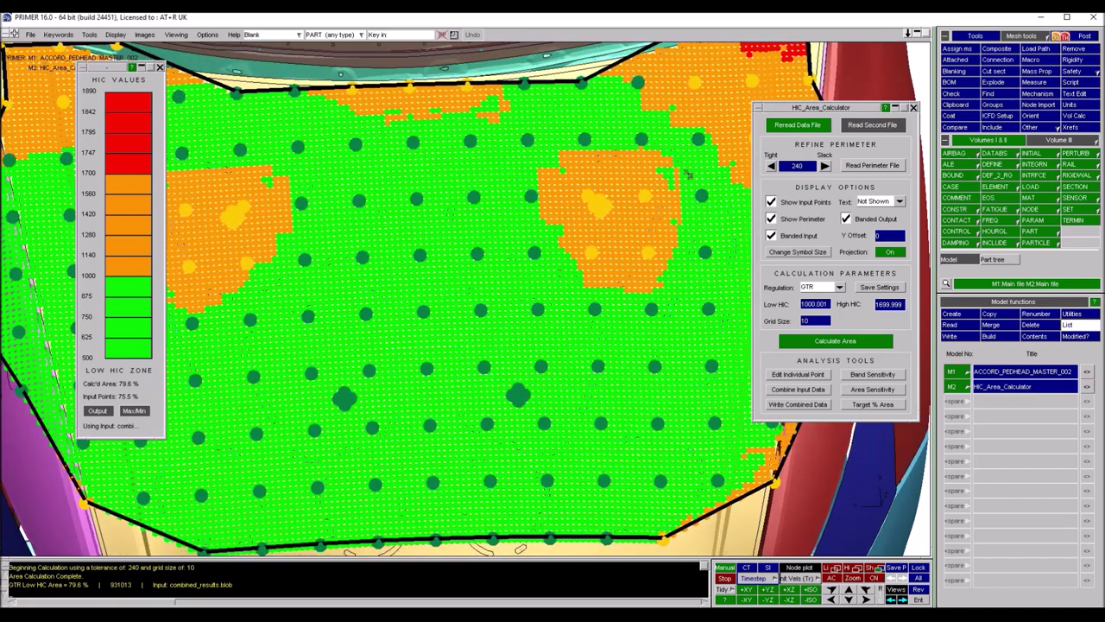
pyautogui.scroll(2, 553, 291)
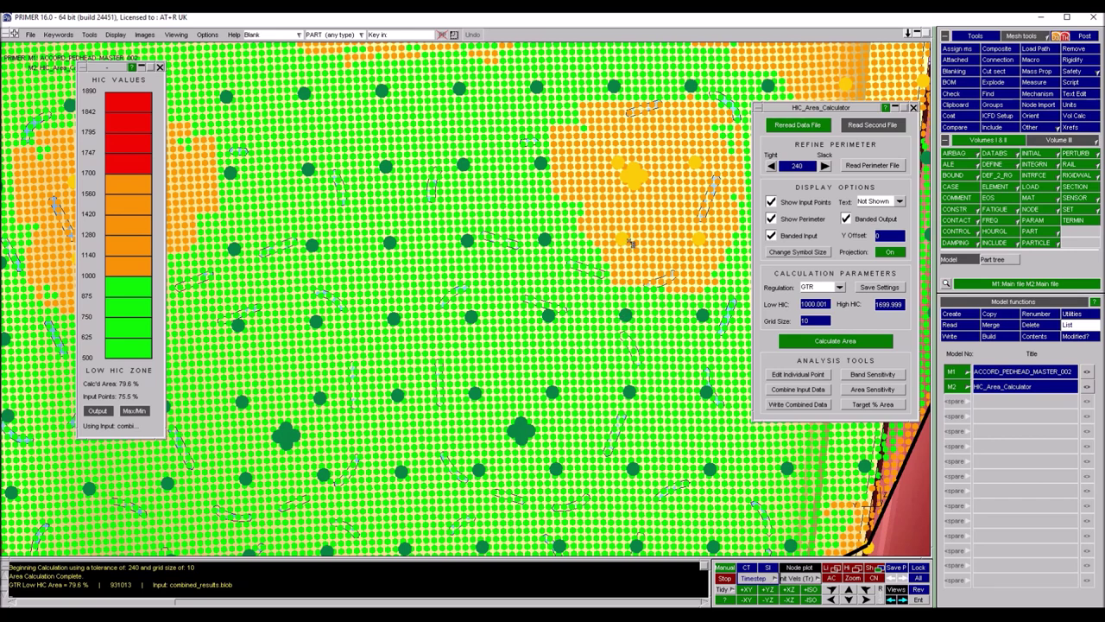
pyautogui.scroll(-2, 590, 223)
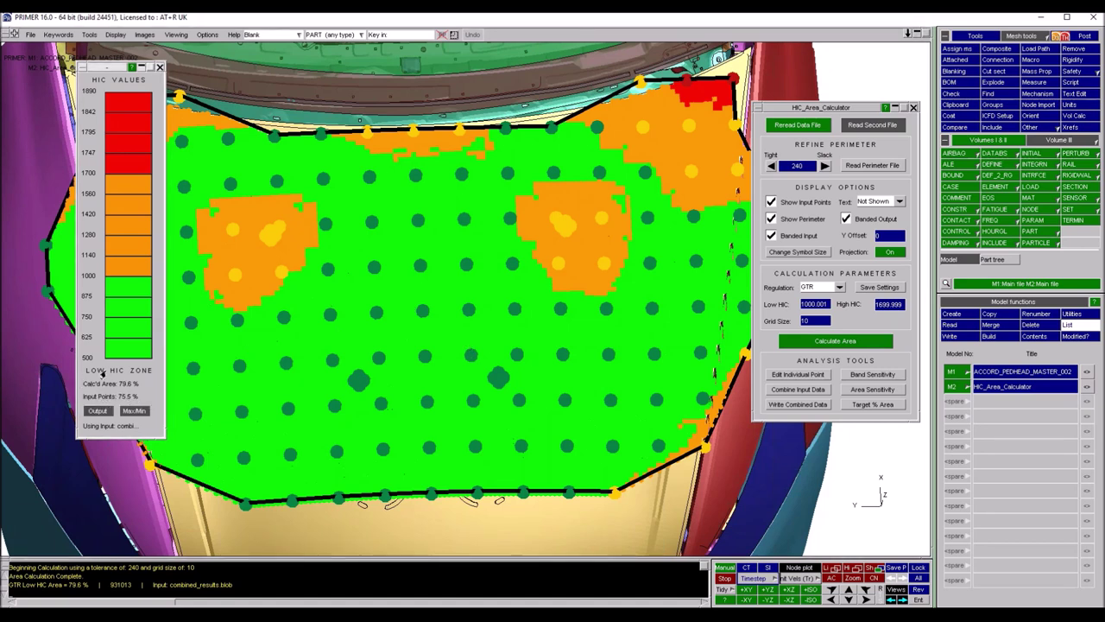
pyautogui.moveTo(92, 390)
pyautogui.moveTo(134, 404)
pyautogui.scroll(3, 518, 220)
pyautogui.scroll(5, 522, 215)
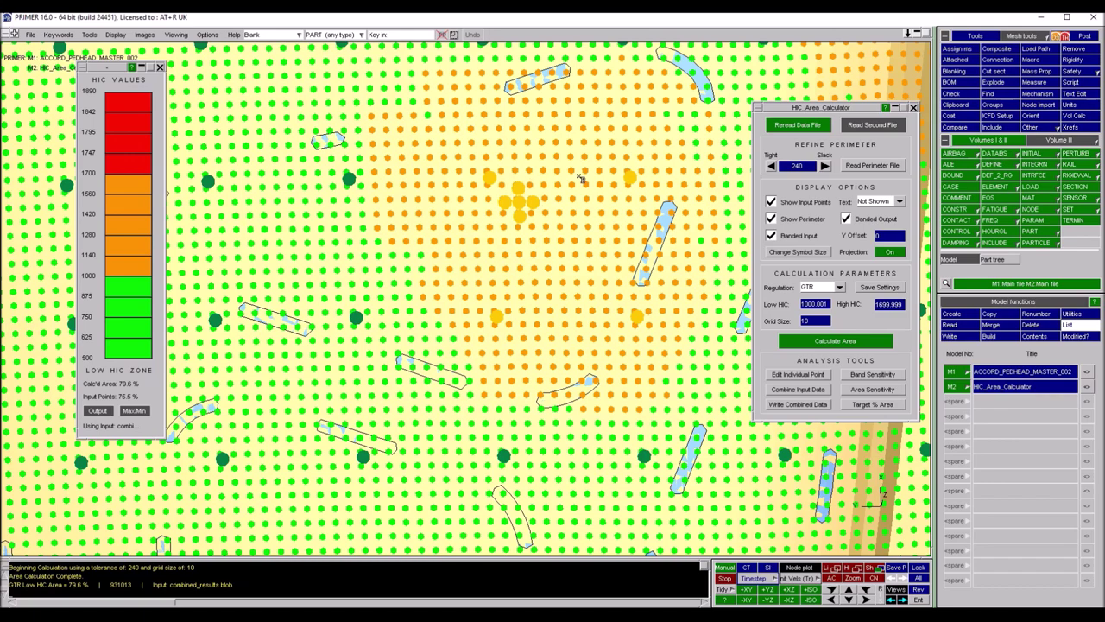
pyautogui.scroll(-4, 518, 185)
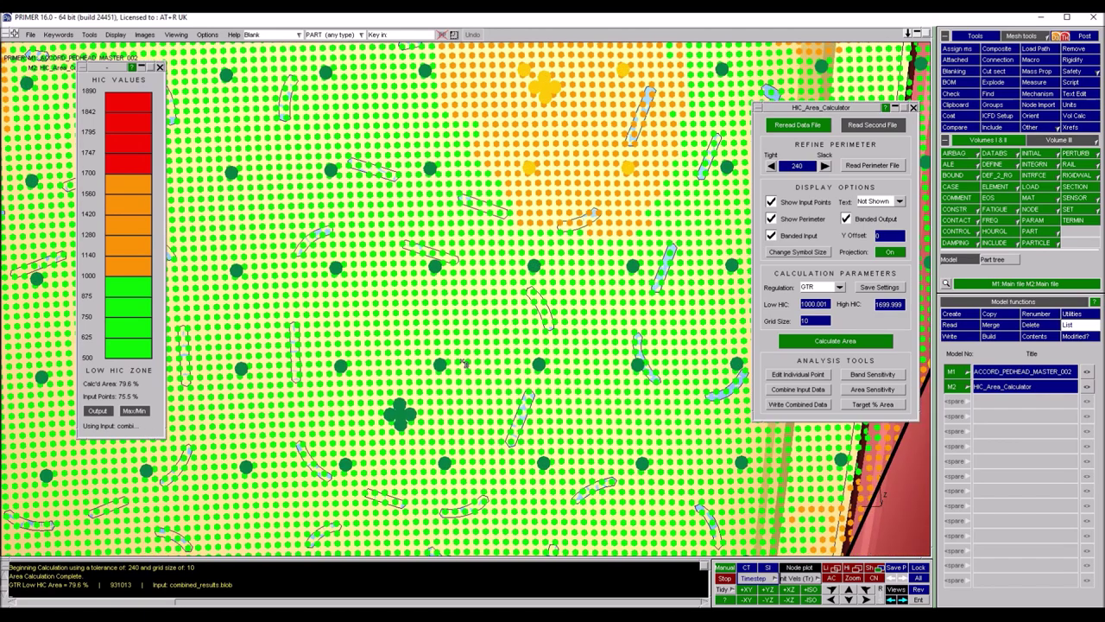
pyautogui.scroll(-2, 467, 275)
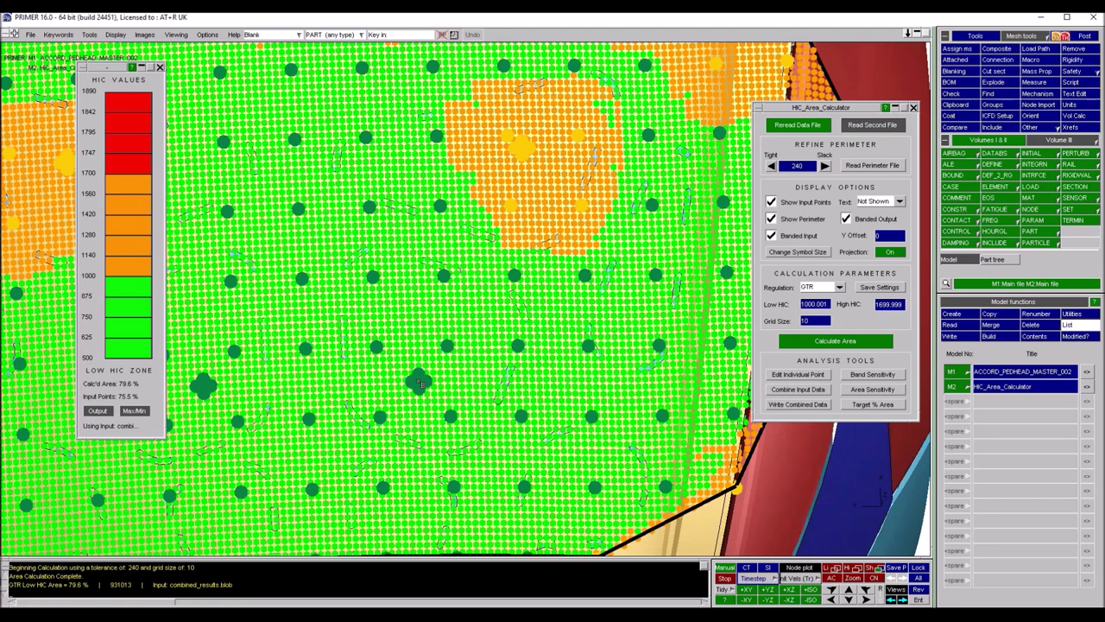
pyautogui.scroll(-1, 442, 349)
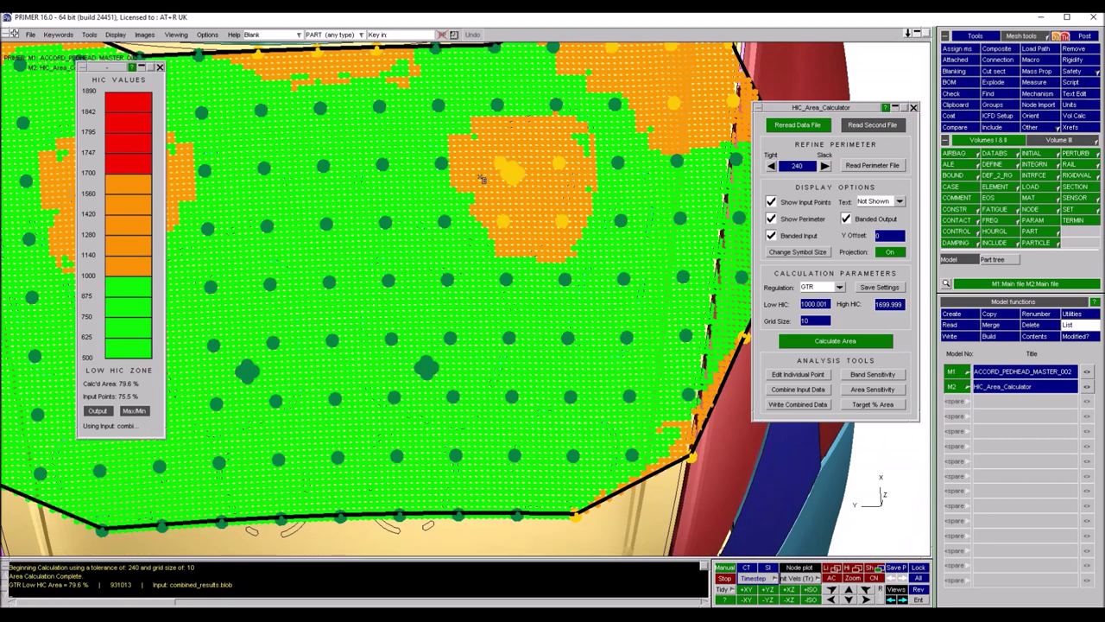
pyautogui.scroll(-2, 465, 285)
pyautogui.keyDown('shift'); pyautogui.moveTo(399, 275); pyautogui.dragTo(480, 256, button='middle'); pyautogui.keyUp('shift')
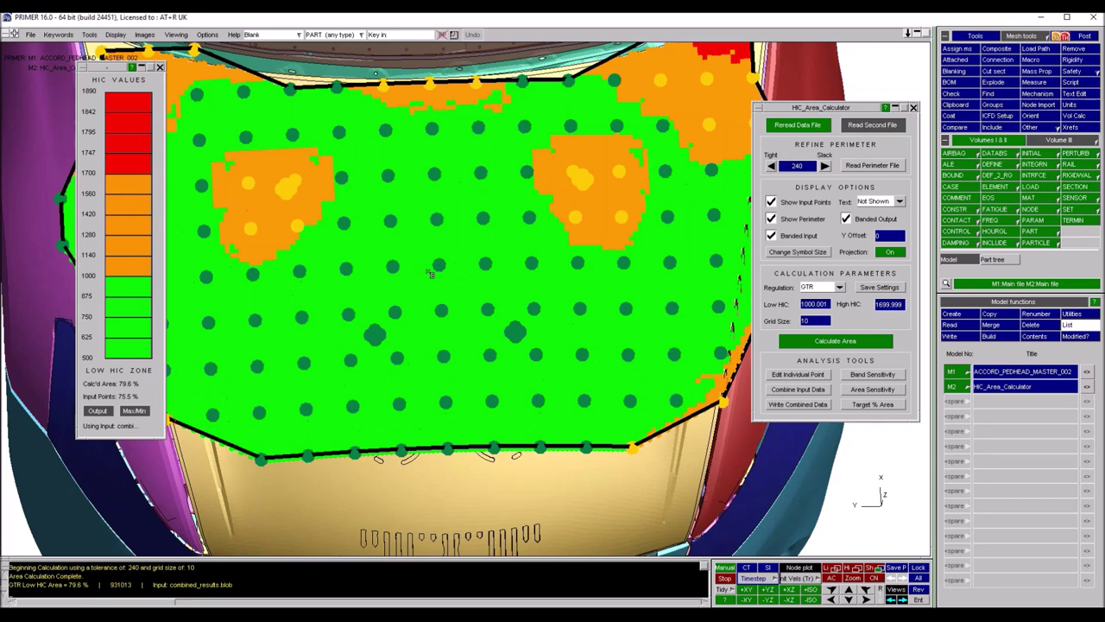
# Inspect the calculation grid along the bonnet's front edge, and review the banded GTR result over the whole impact area
pyautogui.keyDown('shift'); pyautogui.moveTo(446, 416); pyautogui.dragTo(438, 324, button='middle'); pyautogui.keyUp('shift')
pyautogui.scroll(5, 382, 374)
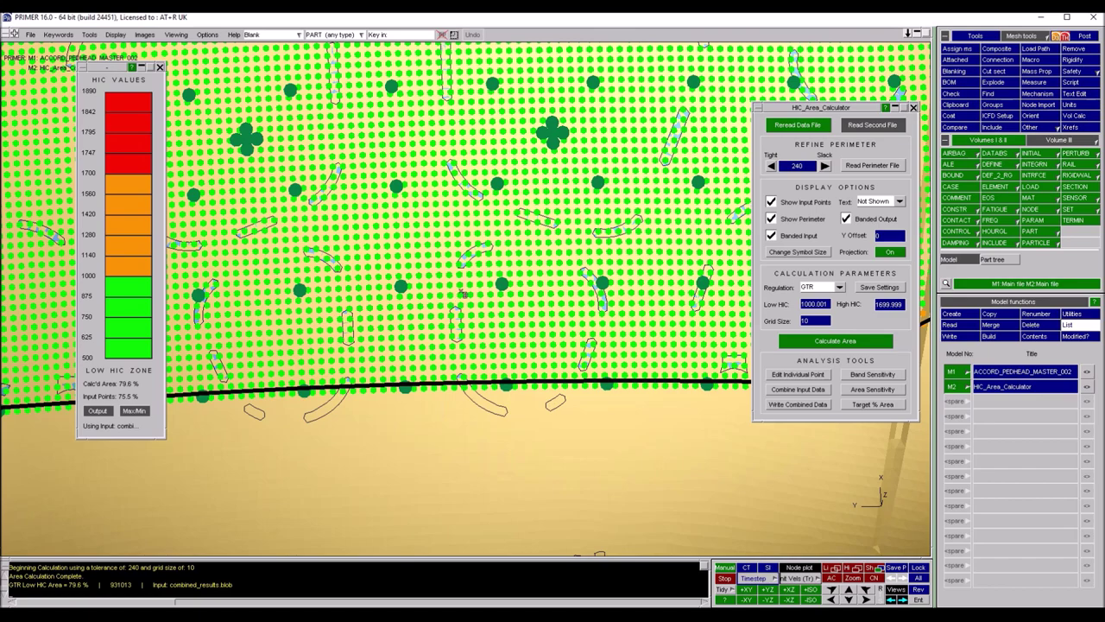
pyautogui.keyDown('shift'); pyautogui.moveTo(608, 152); pyautogui.dragTo(518, 186, button='right'); pyautogui.keyUp('shift')
pyautogui.keyDown('shift'); pyautogui.moveTo(518, 185); pyautogui.dragTo(518, 250, button='middle'); pyautogui.keyUp('shift')
pyautogui.keyDown('shift'); pyautogui.moveTo(518, 249); pyautogui.dragTo(492, 259, button='right'); pyautogui.keyUp('shift')
pyautogui.keyDown('shift'); pyautogui.moveTo(426, 96); pyautogui.dragTo(432, 152, button='middle'); pyautogui.keyUp('shift')
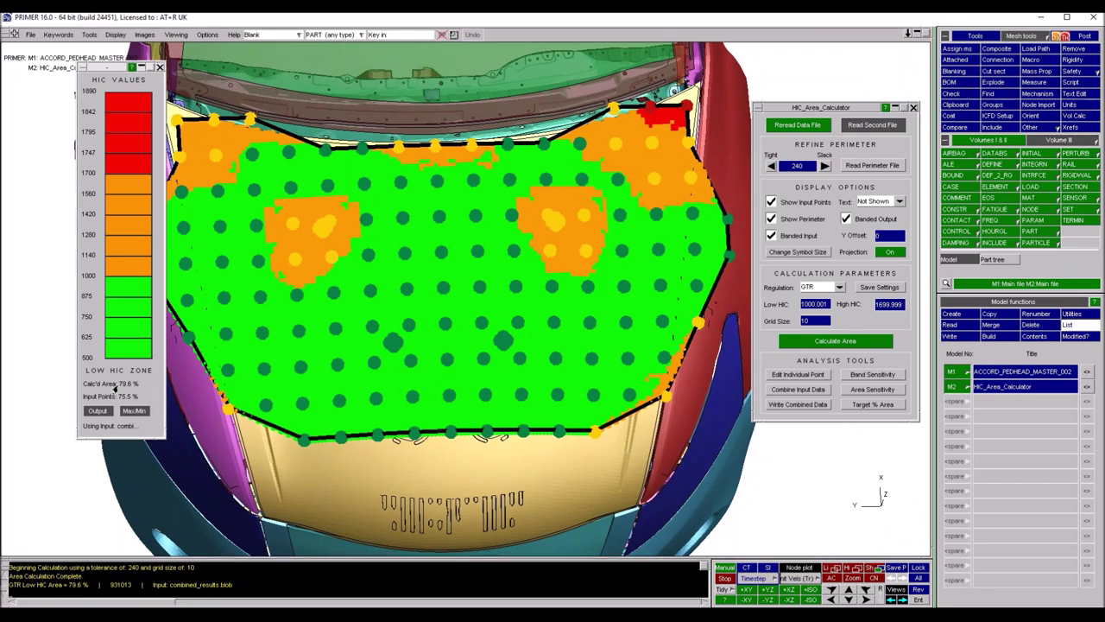
pyautogui.keyDown('shift'); pyautogui.moveTo(511, 335); pyautogui.dragTo(505, 343); pyautogui.keyUp('shift')
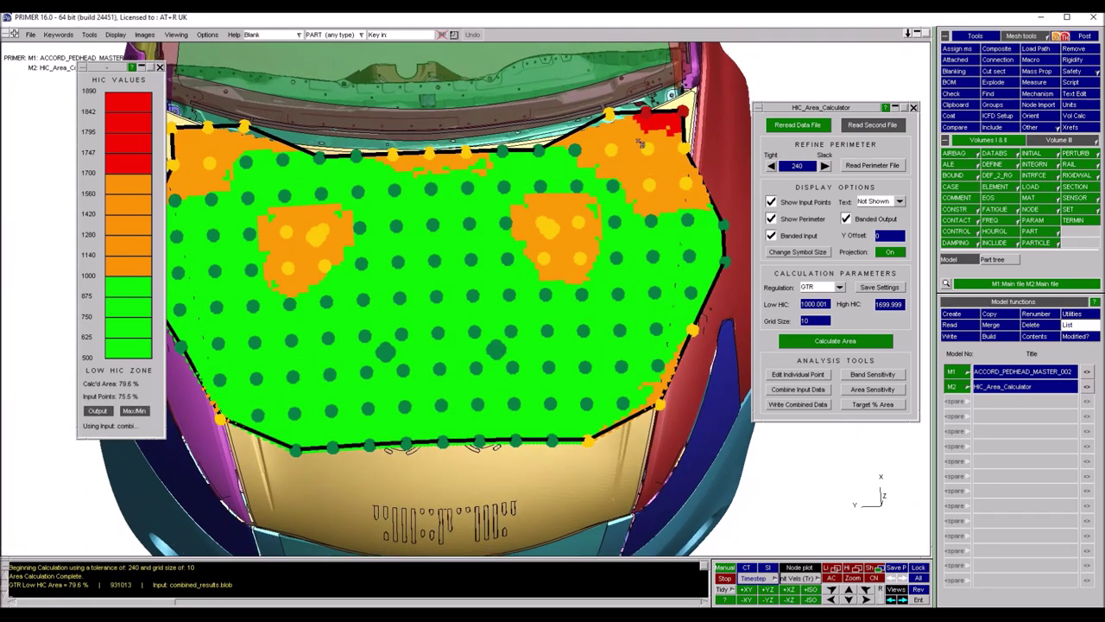
pyautogui.keyDown('shift'); pyautogui.moveTo(498, 303); pyautogui.dragTo(484, 316); pyautogui.keyUp('shift')
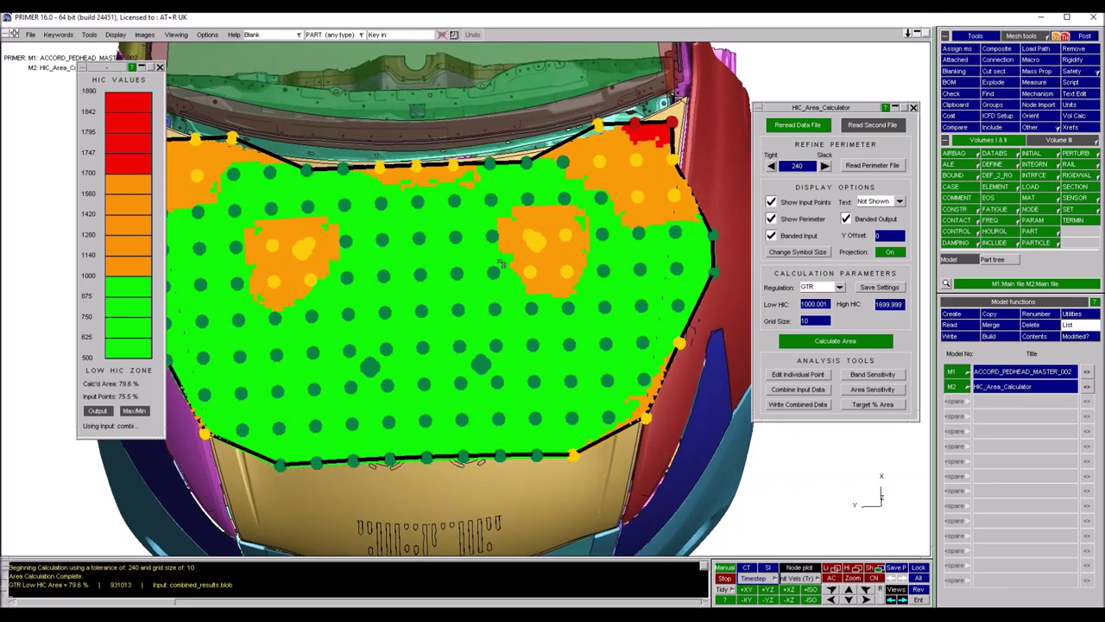
pyautogui.keyDown('shift'); pyautogui.moveTo(464, 67); pyautogui.dragTo(471, 56); pyautogui.keyUp('shift')
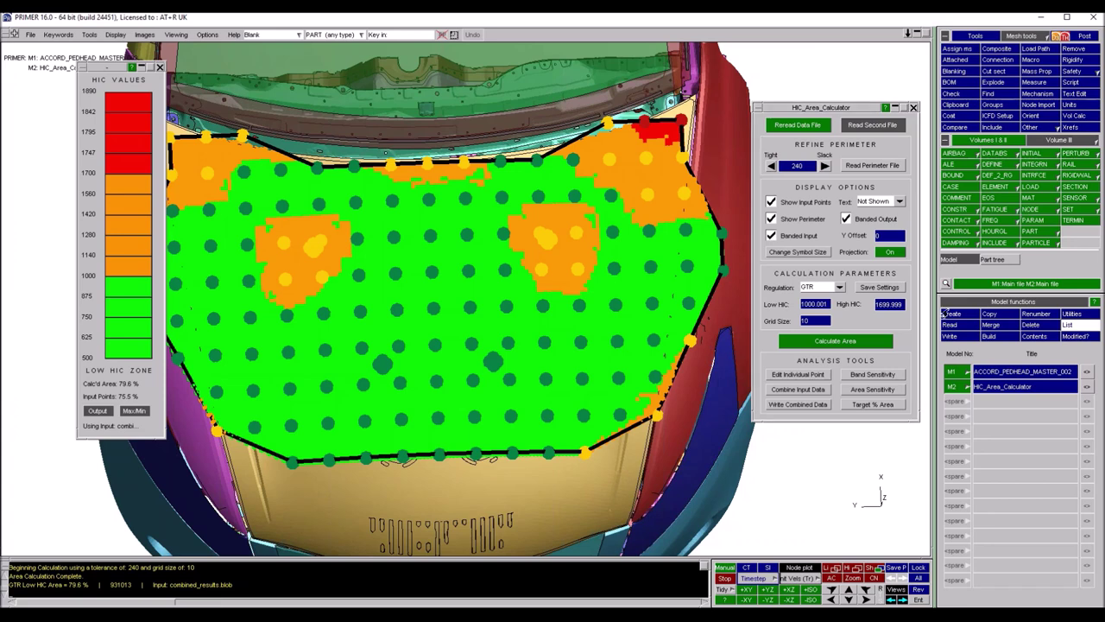
# Run an area sensitivity study with a HIC delta of -50, and examine the percentage change contour across the bonnet
pyautogui.click(874, 389)
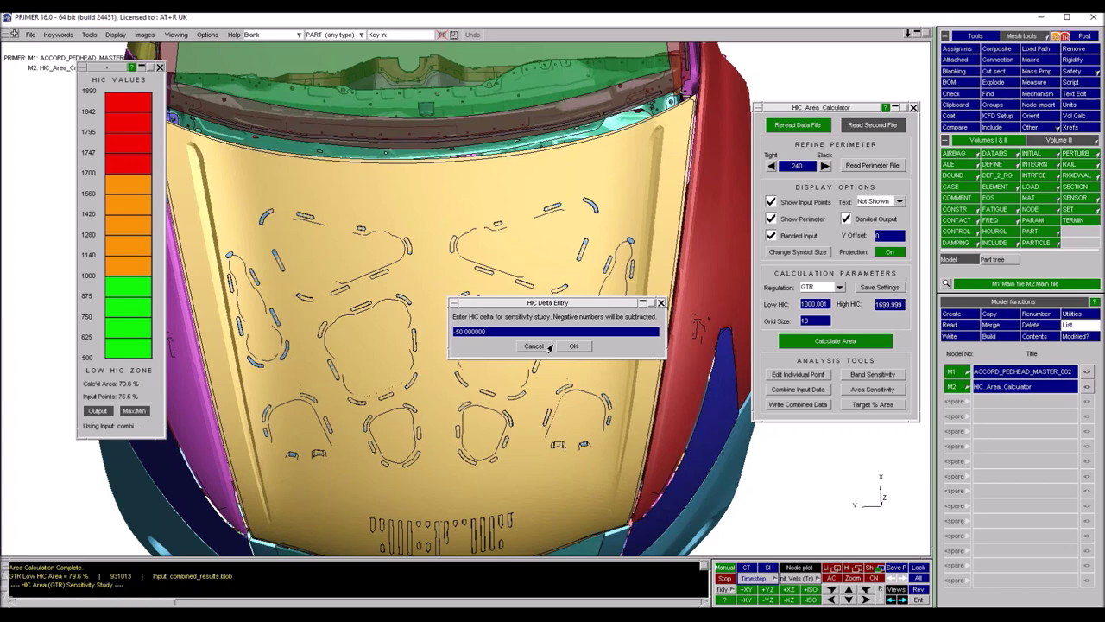
pyautogui.click(571, 346)
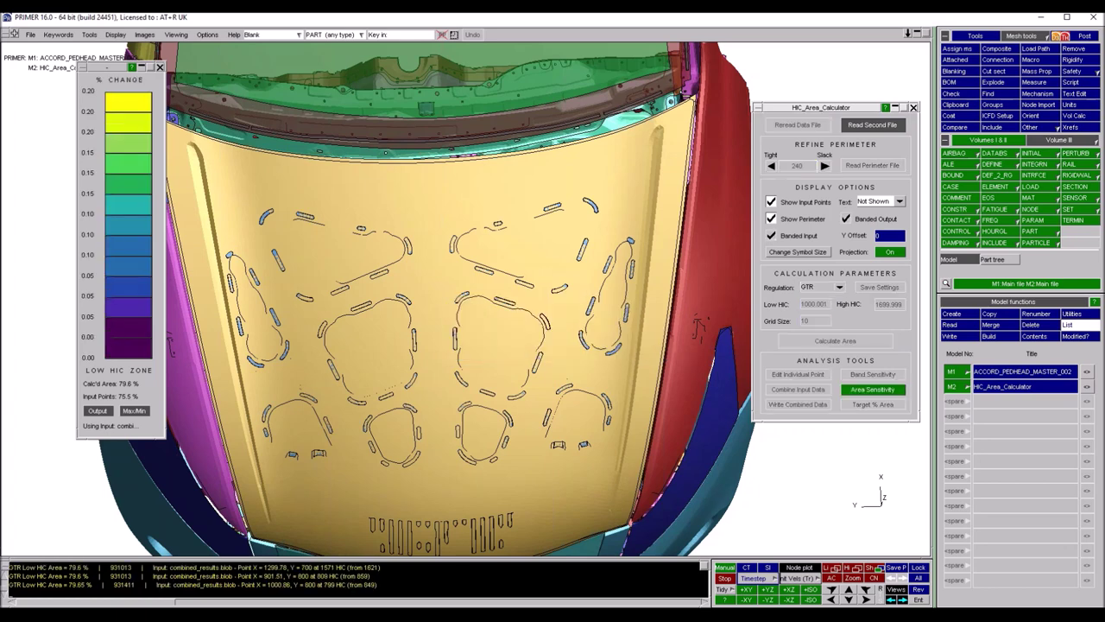
pyautogui.keyDown('shift'); pyautogui.moveTo(657, 129); pyautogui.dragTo(619, 149); pyautogui.keyUp('shift')
pyautogui.keyDown('shift'); pyautogui.moveTo(619, 150); pyautogui.dragTo(250, 335, button='right'); pyautogui.keyUp('shift')
pyautogui.keyDown('shift'); pyautogui.moveTo(251, 335); pyautogui.dragTo(282, 311, button='middle'); pyautogui.keyUp('shift')
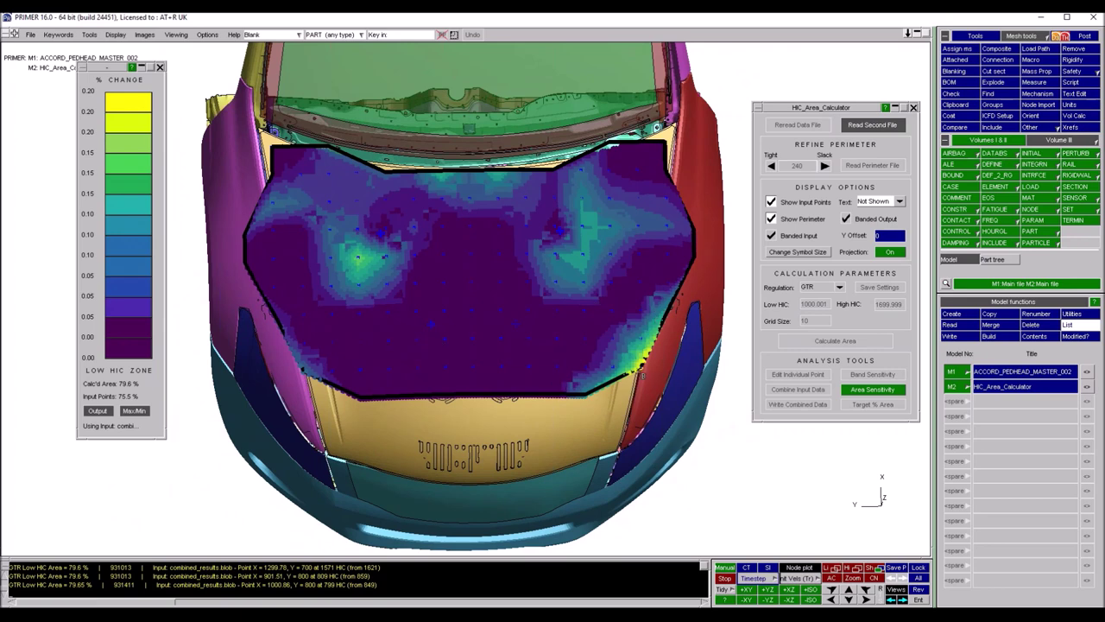
pyautogui.keyDown('shift'); pyautogui.moveTo(502, 380); pyautogui.dragTo(531, 328, button='right'); pyautogui.keyUp('shift')
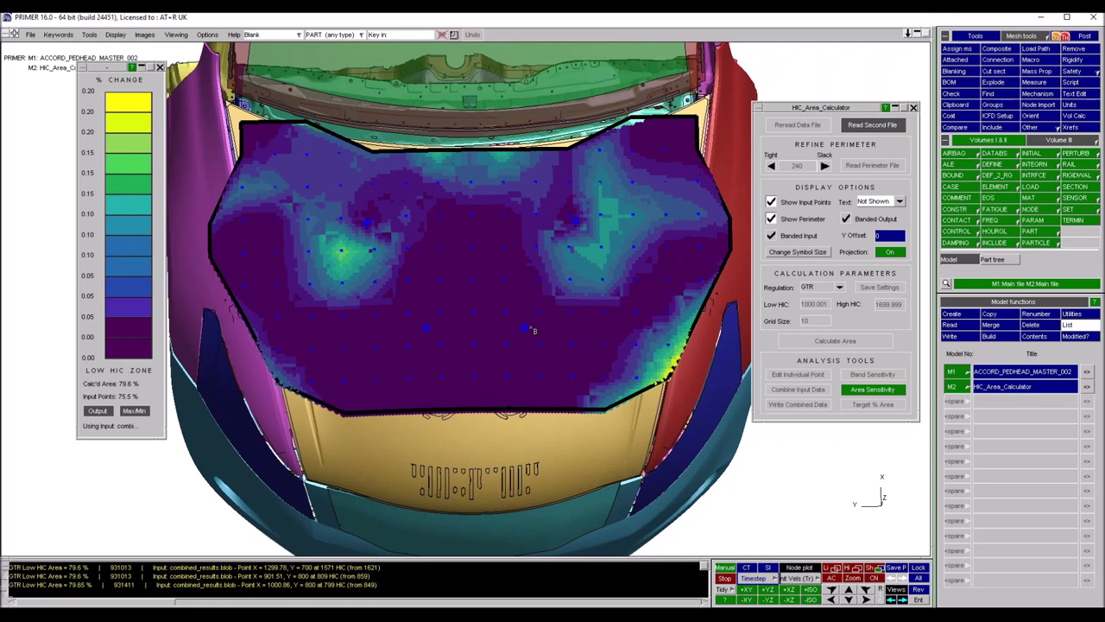
pyautogui.keyDown('shift'); pyautogui.moveTo(580, 375); pyautogui.dragTo(566, 371, button='middle'); pyautogui.keyUp('shift')
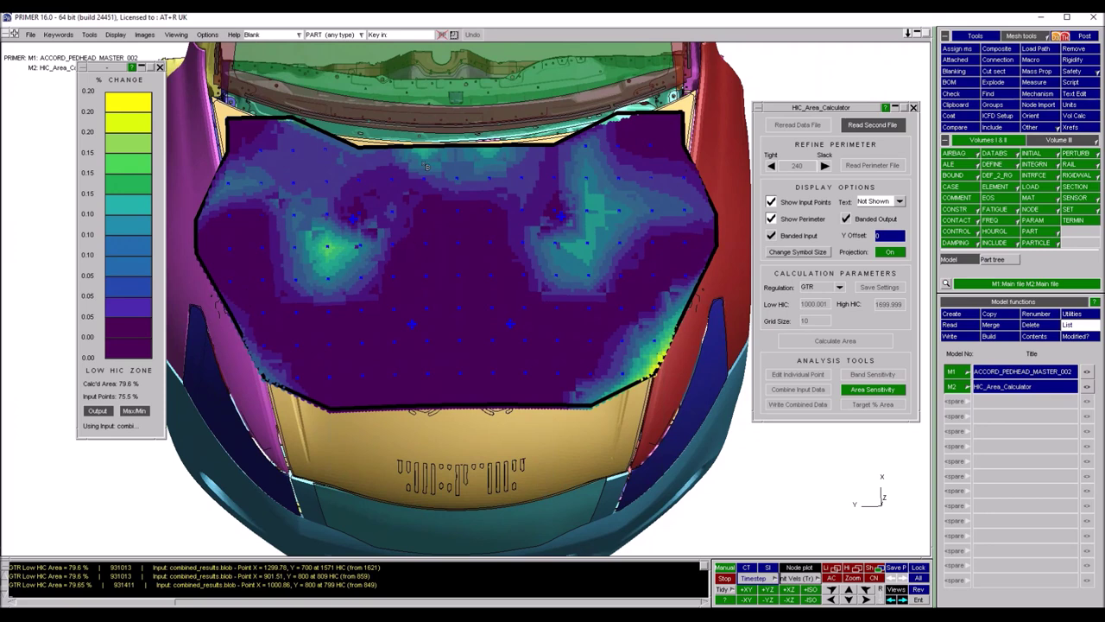
pyautogui.click(874, 393)
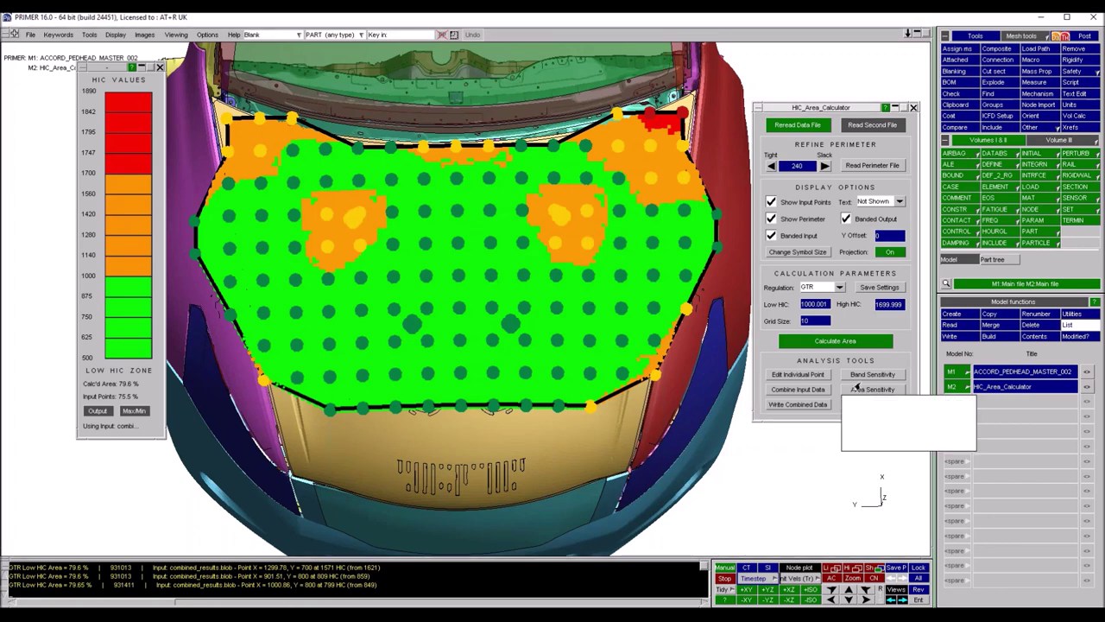
# Display the HIC value beside every input point on the bonnet
pyautogui.click(878, 202)
pyautogui.click(881, 212)
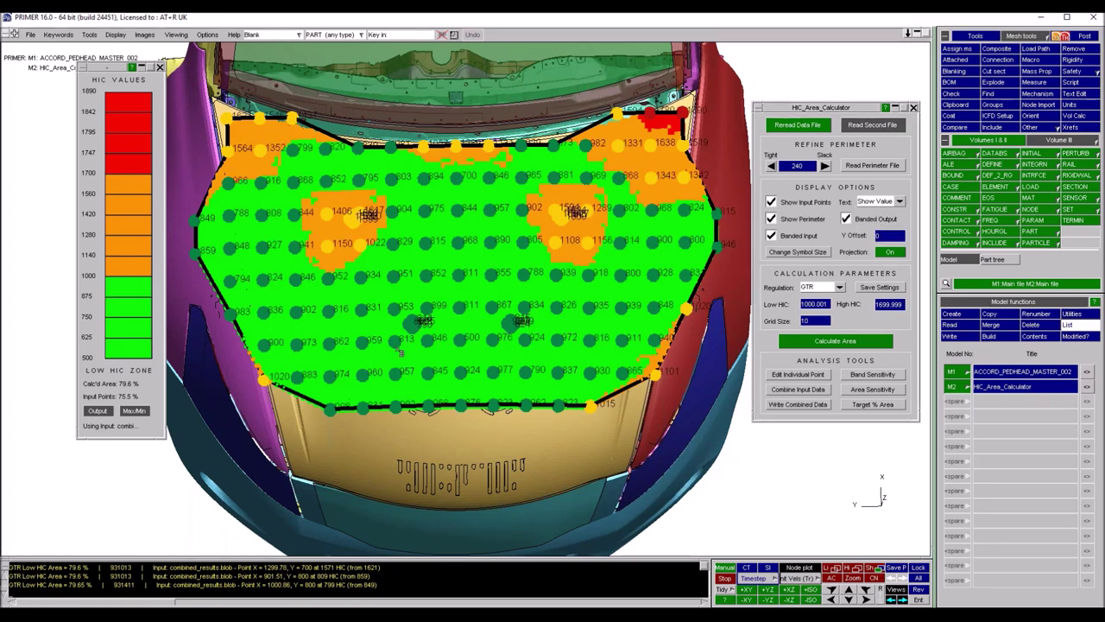
pyautogui.keyDown('shift'); pyautogui.moveTo(401, 352); pyautogui.dragTo(543, 291, button='middle'); pyautogui.keyUp('shift')
pyautogui.scroll(3, 543, 291)
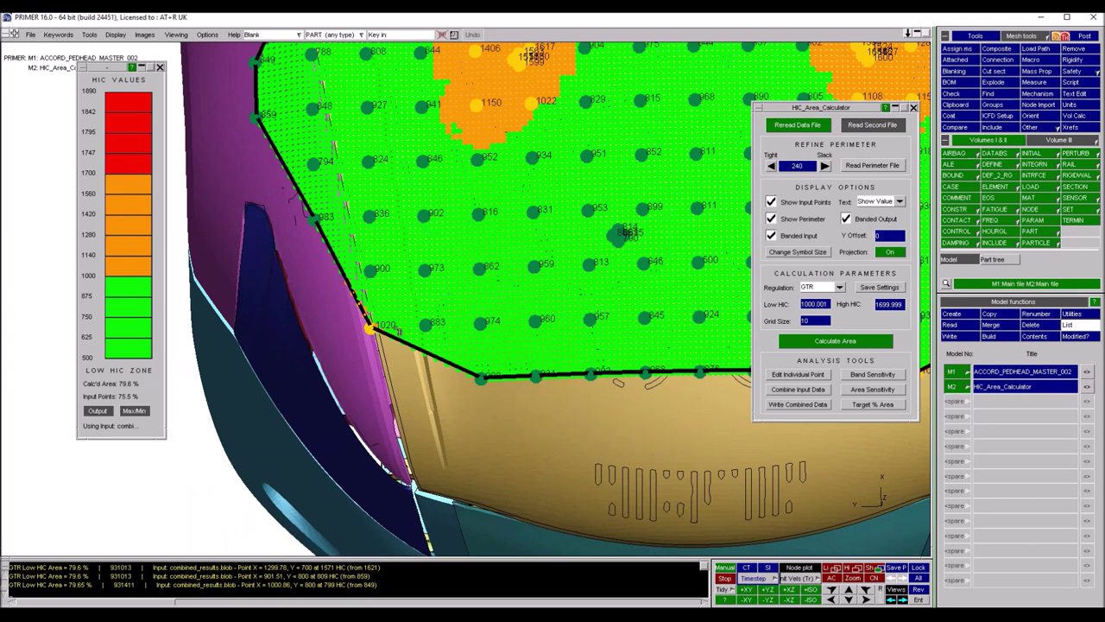
# Compare the HIC values of the perimeter points at both front corners of the bonnet with the low HIC threshold
pyautogui.click(815, 304)
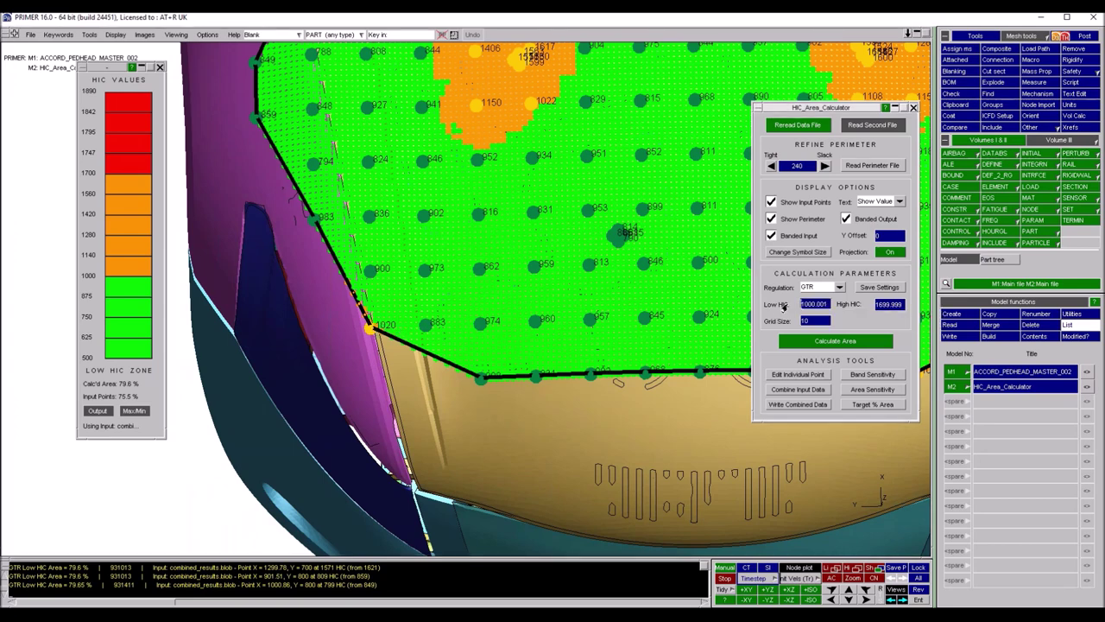
pyautogui.press('Return')
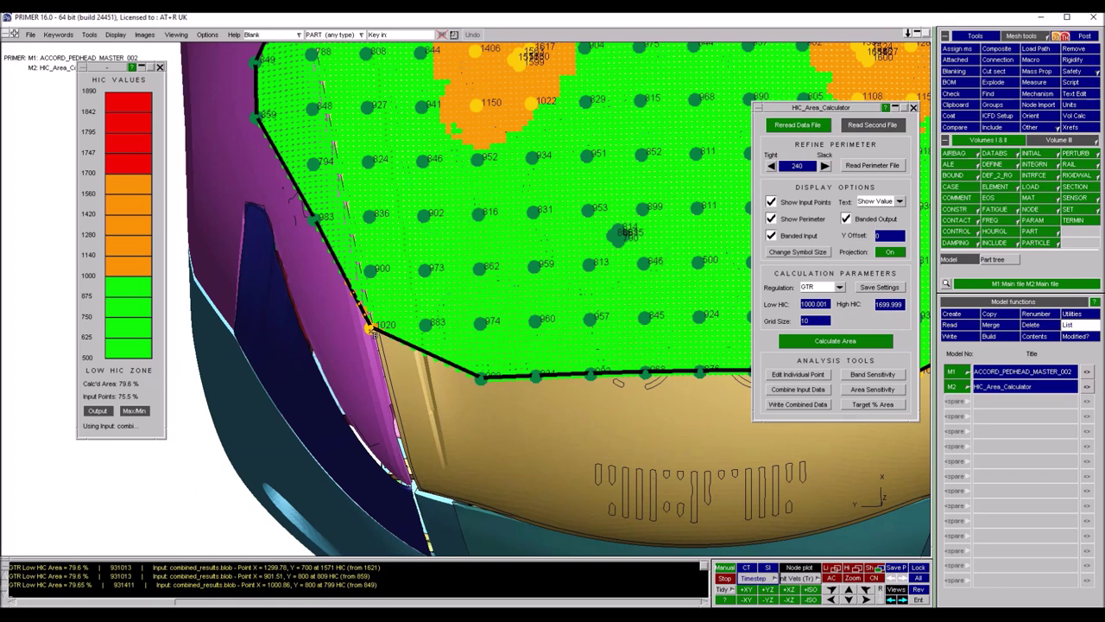
pyautogui.scroll(-1, 385, 325)
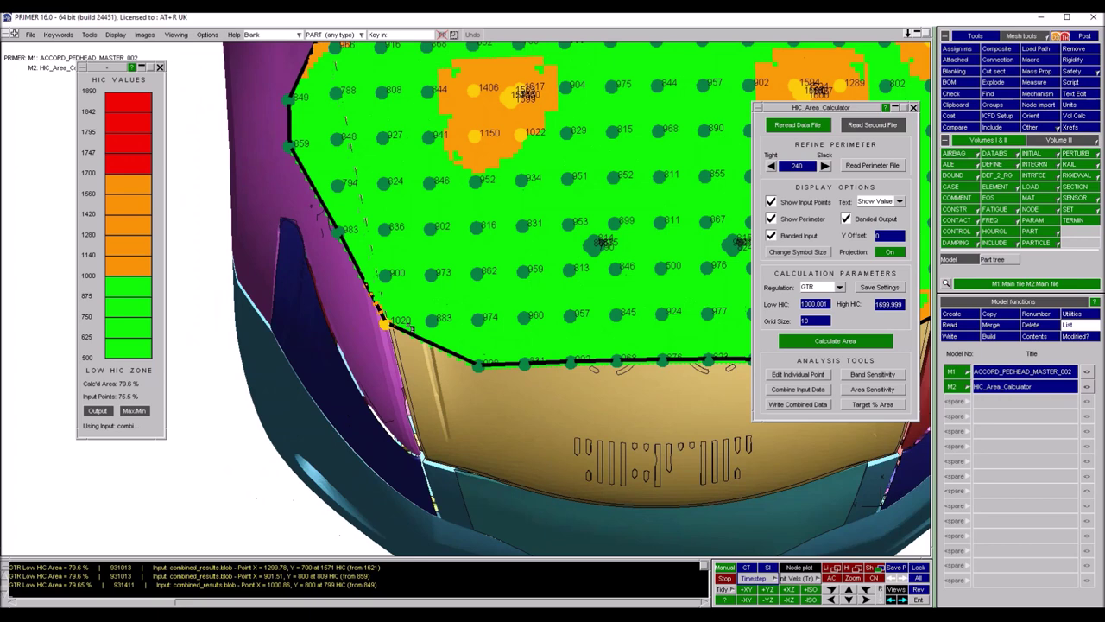
pyautogui.scroll(-1, 424, 327)
pyautogui.keyDown('shift'); pyautogui.moveTo(594, 350); pyautogui.dragTo(446, 381, button='middle'); pyautogui.keyUp('shift')
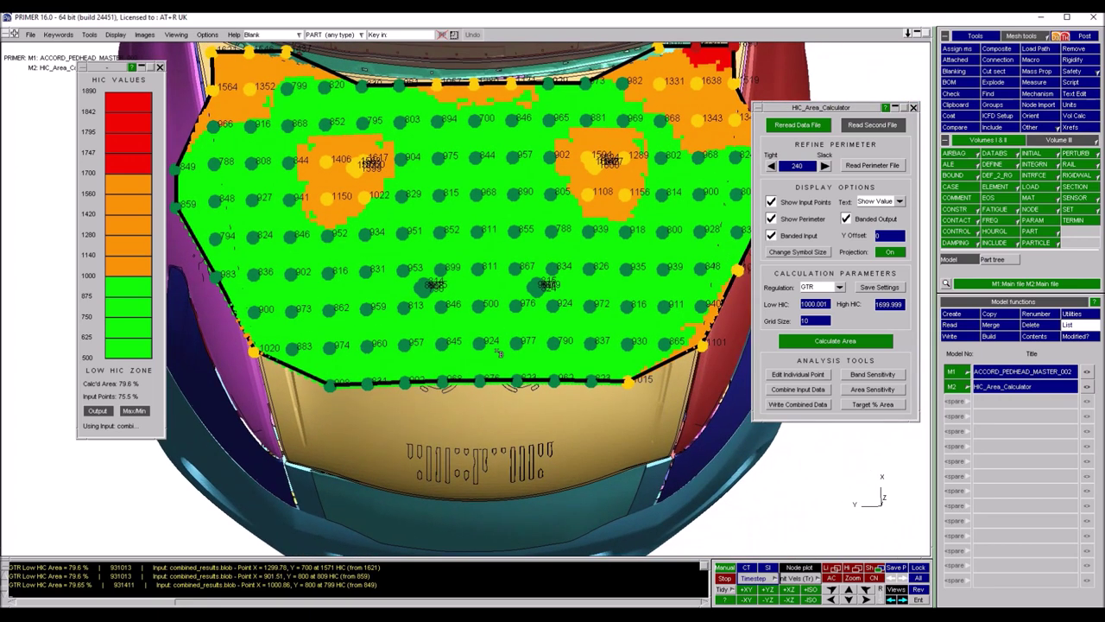
pyautogui.scroll(-1, 498, 353)
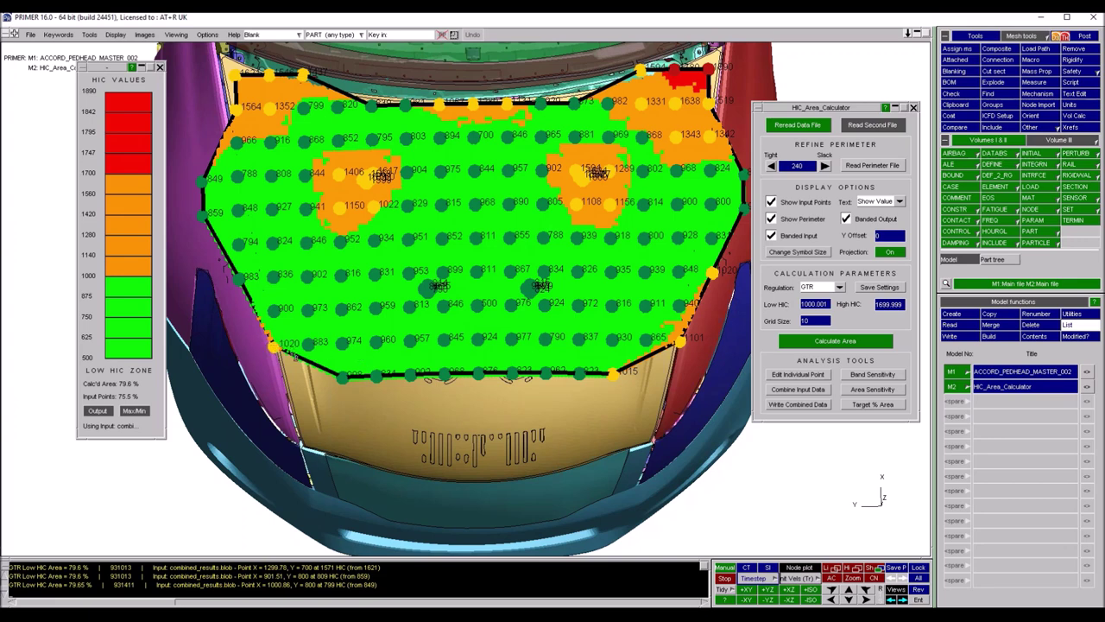
pyautogui.keyDown('shift'); pyautogui.moveTo(530, 380); pyautogui.dragTo(319, 353, button='middle'); pyautogui.keyUp('shift')
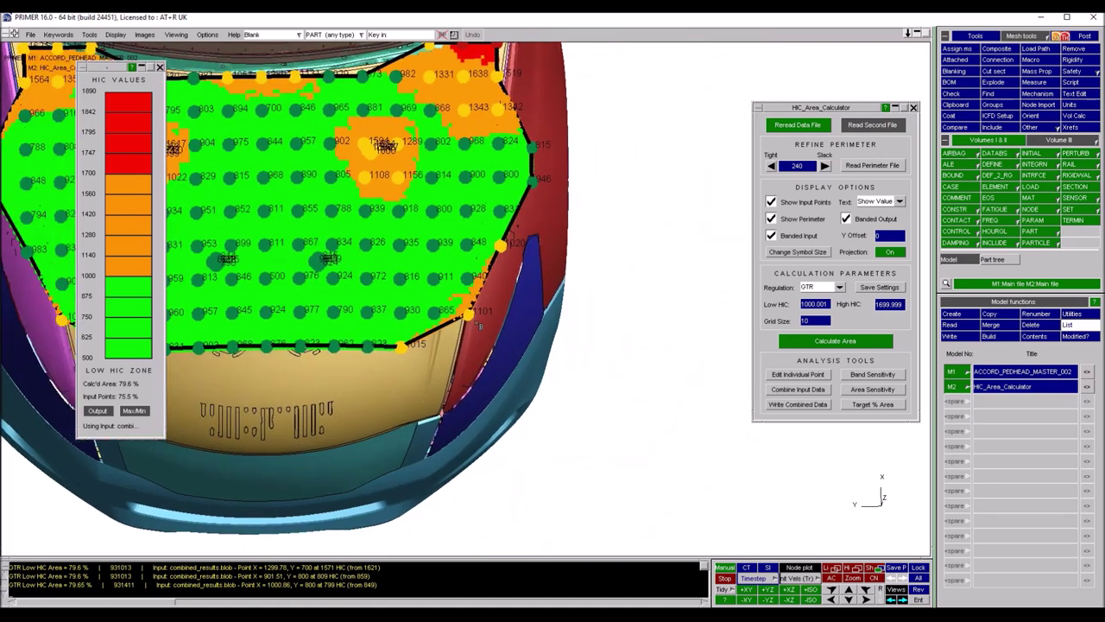
pyautogui.scroll(2, 480, 325)
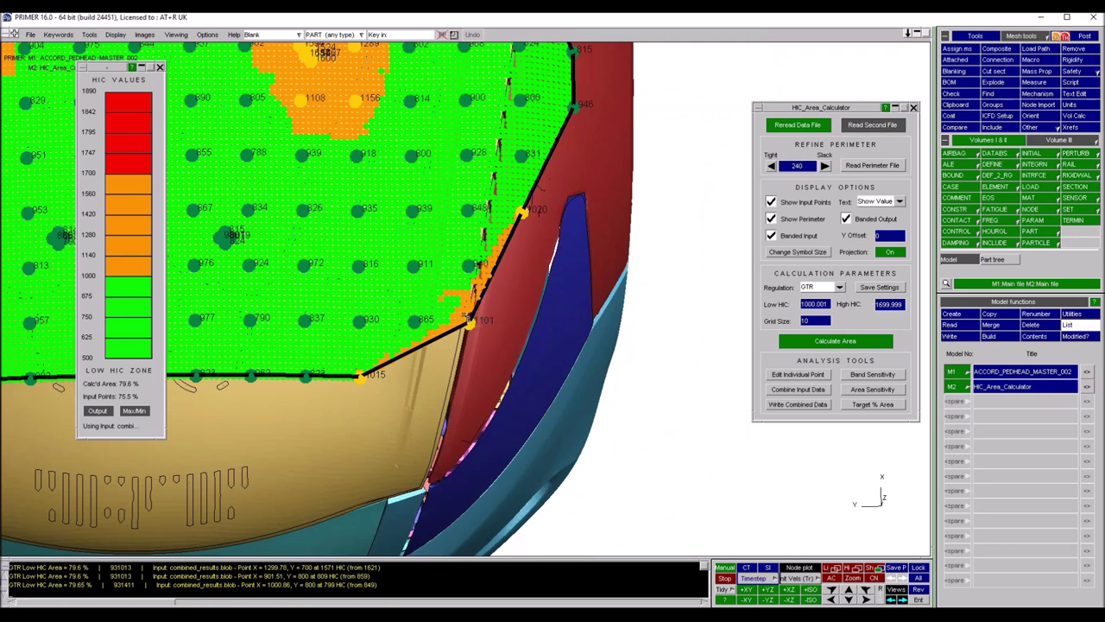
pyautogui.scroll(-1, 467, 326)
pyautogui.scroll(-2, 477, 325)
pyautogui.keyDown('shift'); pyautogui.moveTo(478, 325); pyautogui.dragTo(538, 321, button='middle'); pyautogui.keyUp('shift')
# Rerun the area sensitivity study with value labels on, and read the percentage change at each input point
pyautogui.click(863, 387)
pyautogui.click(571, 349)
pyautogui.keyDown('shift'); pyautogui.moveTo(417, 284); pyautogui.dragTo(518, 357, button='middle'); pyautogui.keyUp('shift')
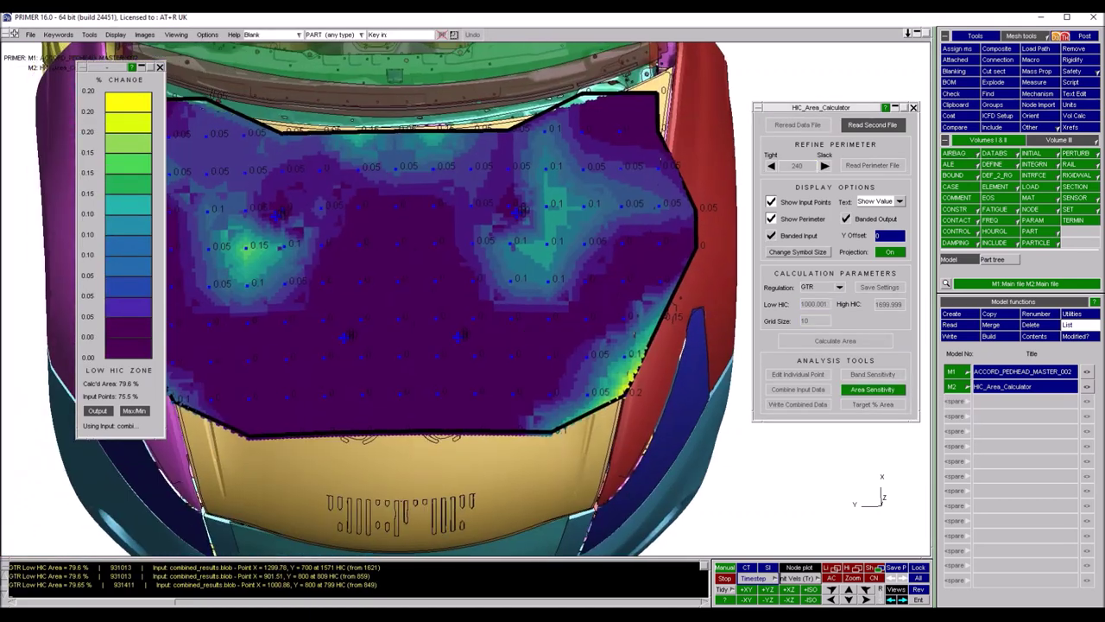
pyautogui.scroll(-2, 422, 348)
pyautogui.keyDown('shift'); pyautogui.moveTo(422, 348); pyautogui.dragTo(449, 363, button='middle'); pyautogui.keyUp('shift')
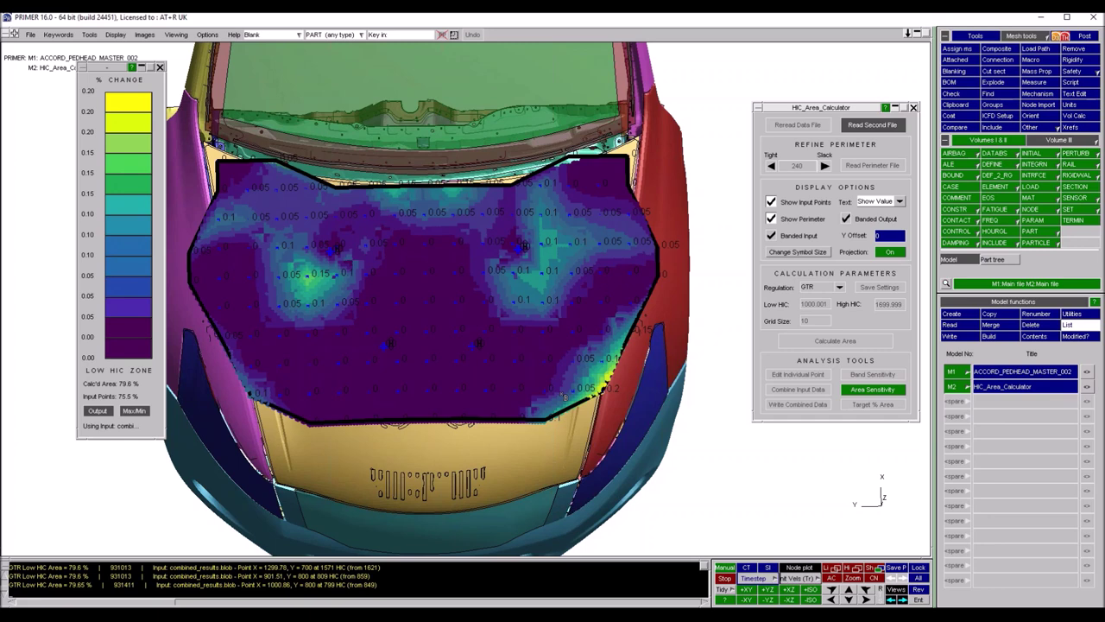
pyautogui.click(867, 390)
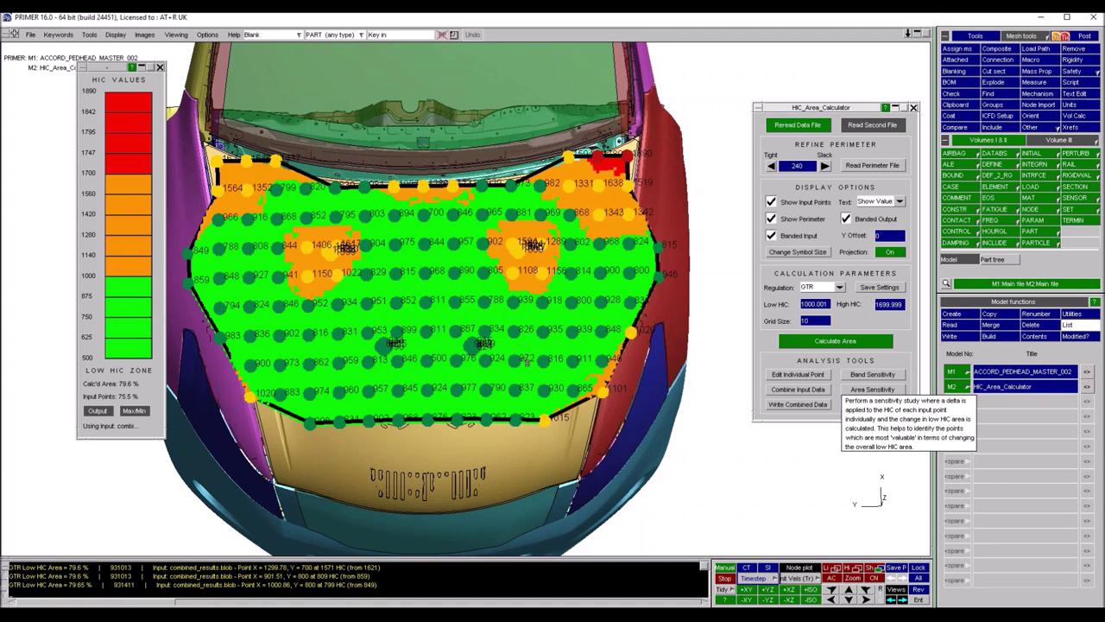
# Edit the individual 1101 point at the bonnet's front corner, setting its HIC value to 1050
pyautogui.keyDown('shift'); pyautogui.moveTo(480, 428); pyautogui.dragTo(459, 414, button='middle'); pyautogui.keyUp('shift')
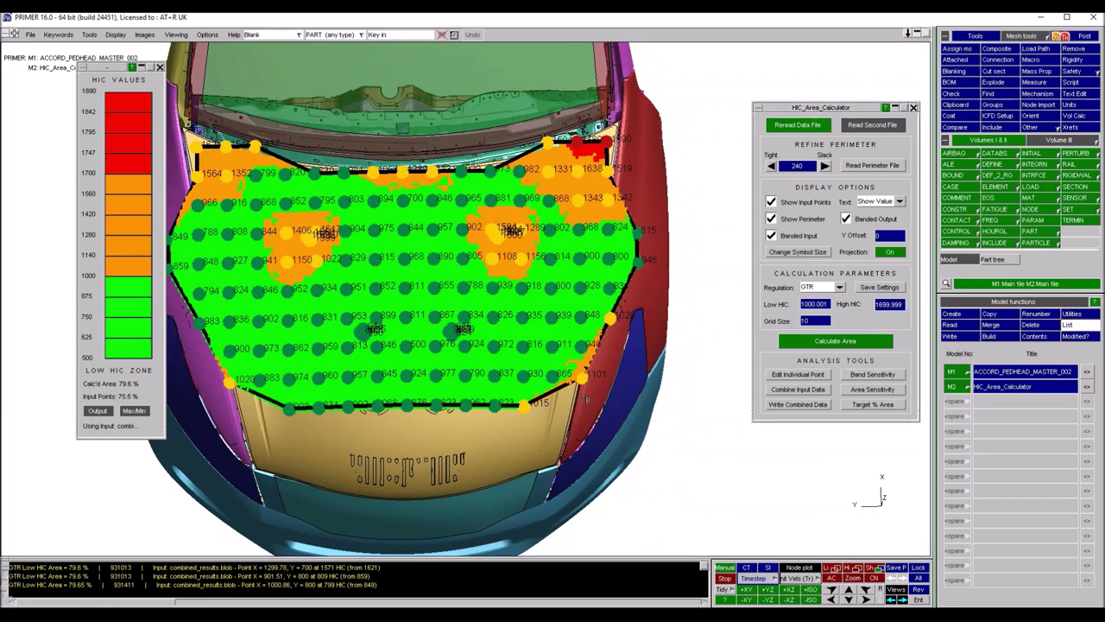
pyautogui.keyDown('shift'); pyautogui.moveTo(584, 394); pyautogui.dragTo(530, 396, button='middle'); pyautogui.keyUp('shift')
pyautogui.scroll(3, 375, 437)
pyautogui.keyDown('shift'); pyautogui.moveTo(388, 473); pyautogui.dragTo(375, 427); pyautogui.keyUp('shift')
pyautogui.scroll(3, 373, 427)
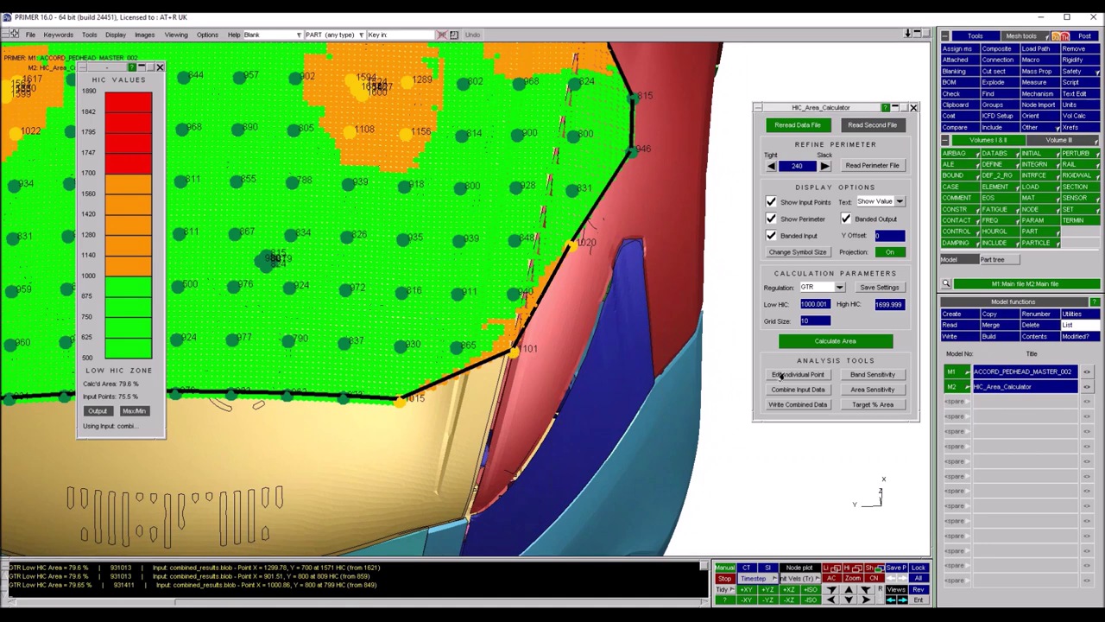
pyautogui.click(815, 378)
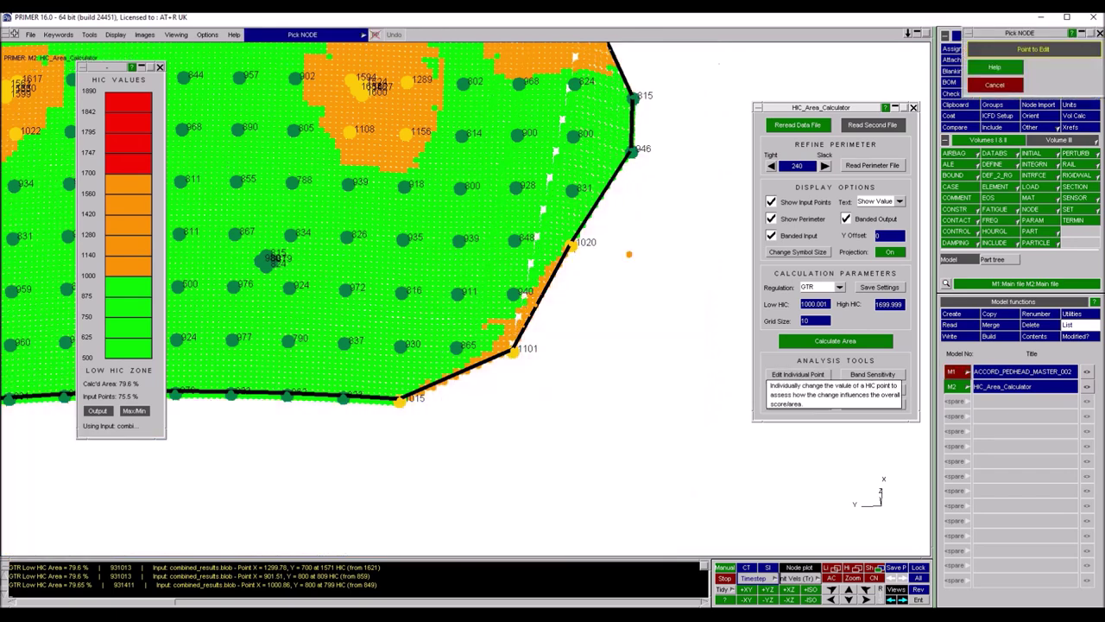
pyautogui.click(513, 352)
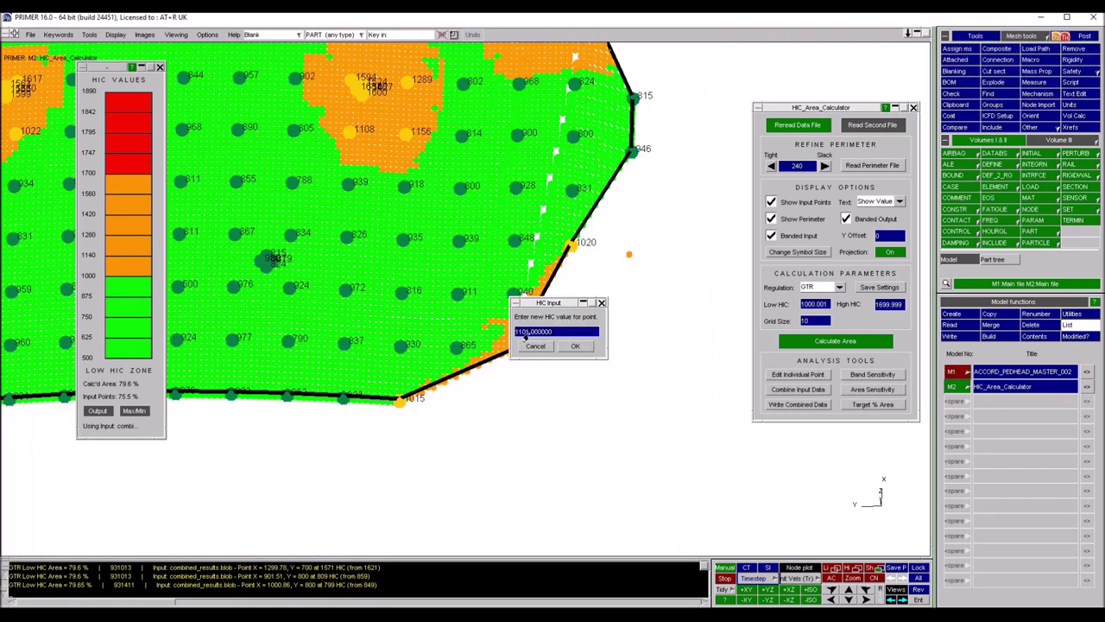
pyautogui.moveTo(517, 335); pyautogui.dragTo(573, 337)
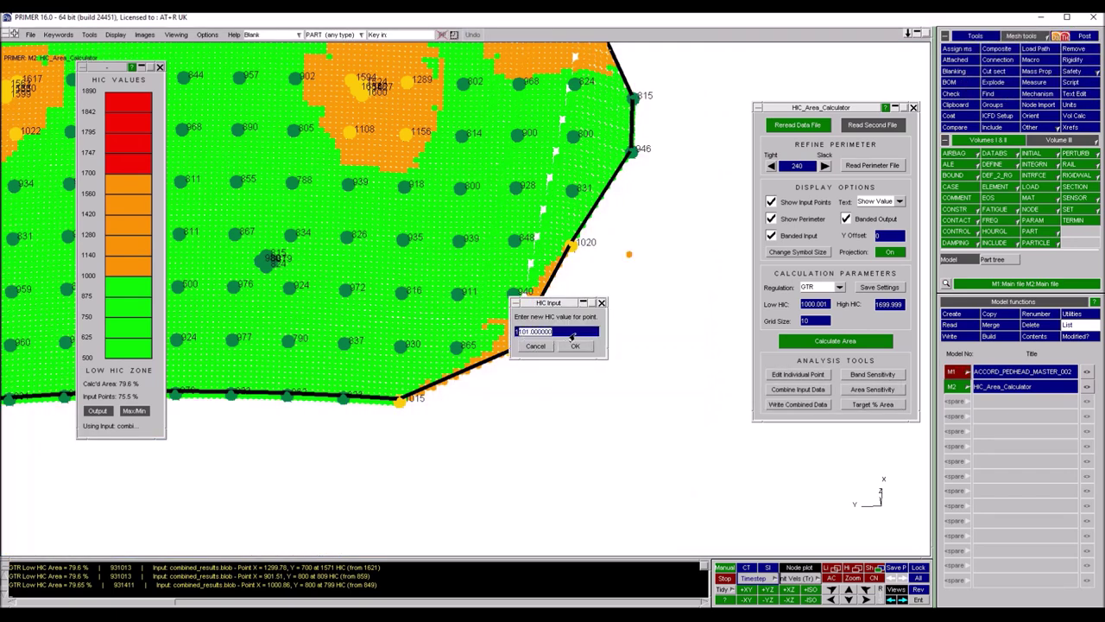
pyautogui.write('1050')
pyautogui.click(575, 346)
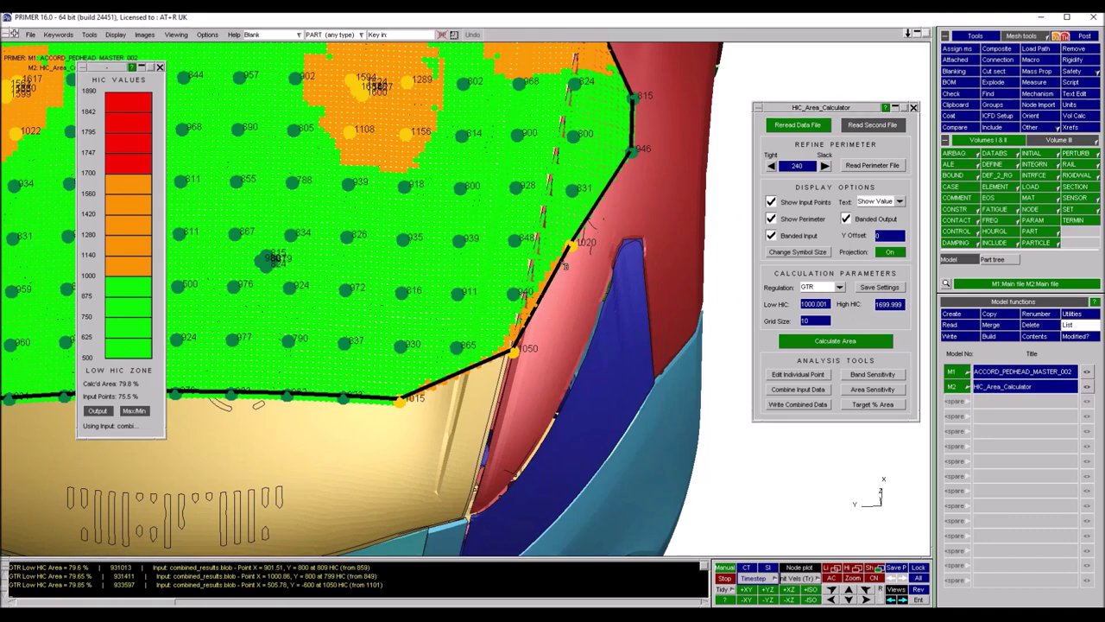
# Edit the individual 855 point near the middle of the bonnet, setting its HIC value to 1200
pyautogui.keyDown('shift'); pyautogui.moveTo(523, 276); pyautogui.dragTo(275, 367, button='right'); pyautogui.keyUp('shift')
pyautogui.keyDown('shift'); pyautogui.moveTo(276, 368); pyautogui.dragTo(376, 400, button='middle'); pyautogui.keyUp('shift')
pyautogui.keyDown('shift'); pyautogui.moveTo(376, 400); pyautogui.dragTo(536, 337, button='right'); pyautogui.keyUp('shift')
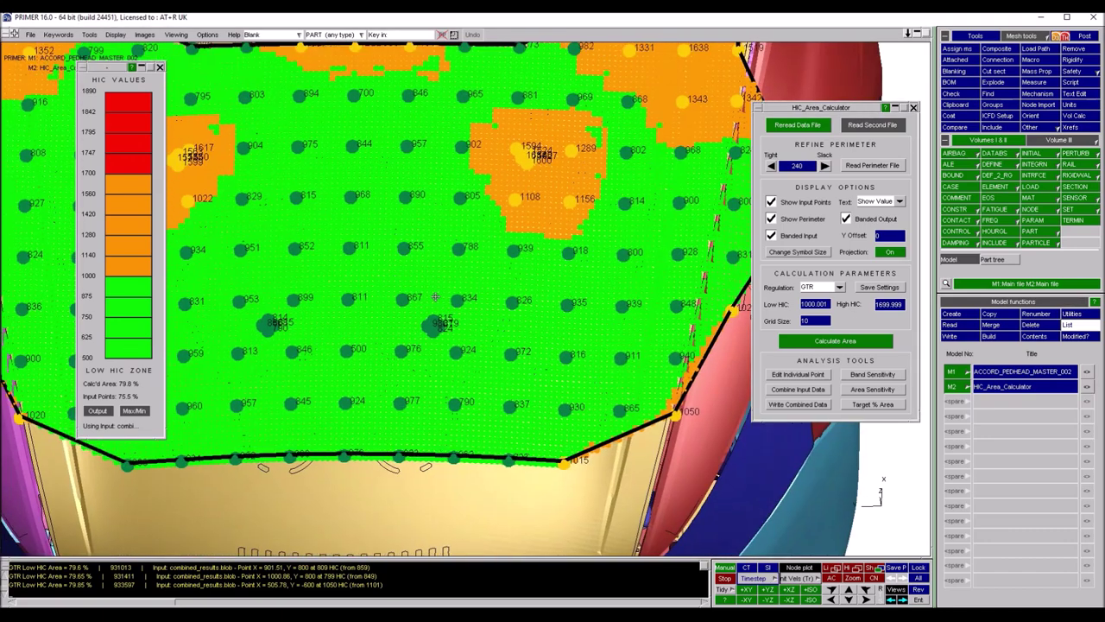
pyautogui.keyDown('shift'); pyautogui.moveTo(535, 337); pyautogui.dragTo(585, 364, button='middle'); pyautogui.keyUp('shift')
pyautogui.click(799, 375)
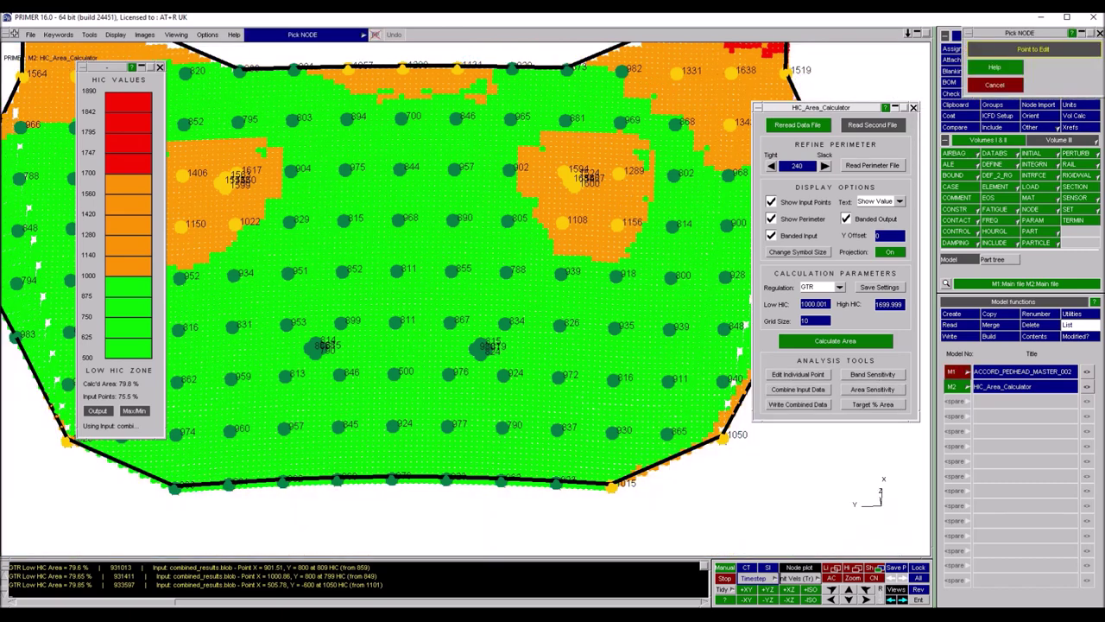
pyautogui.click(451, 273)
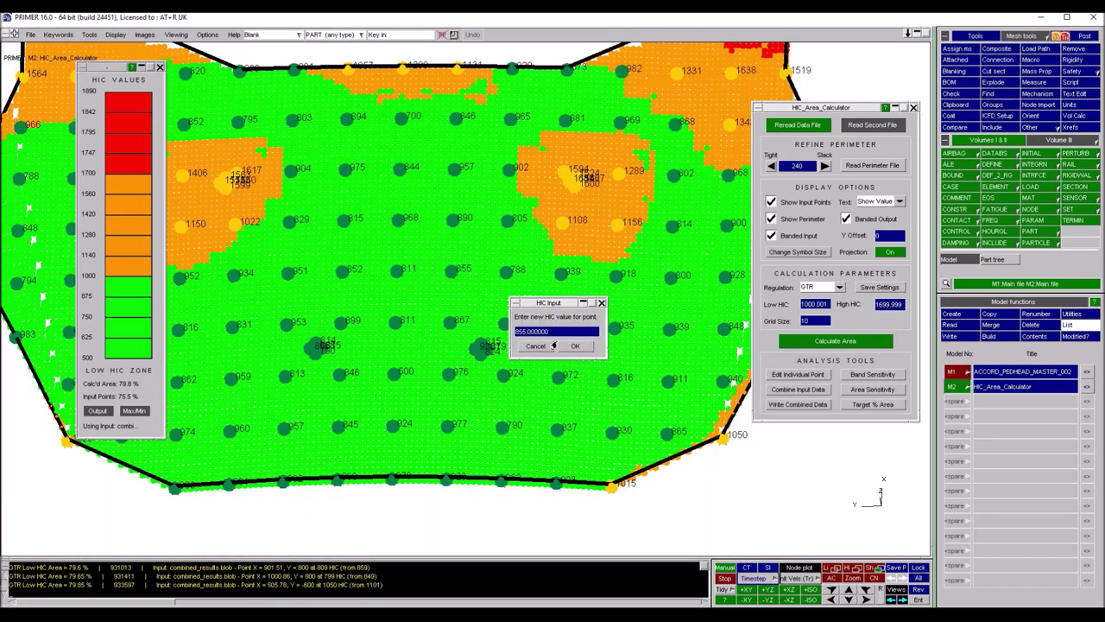
pyautogui.write('1200')
pyautogui.click(575, 345)
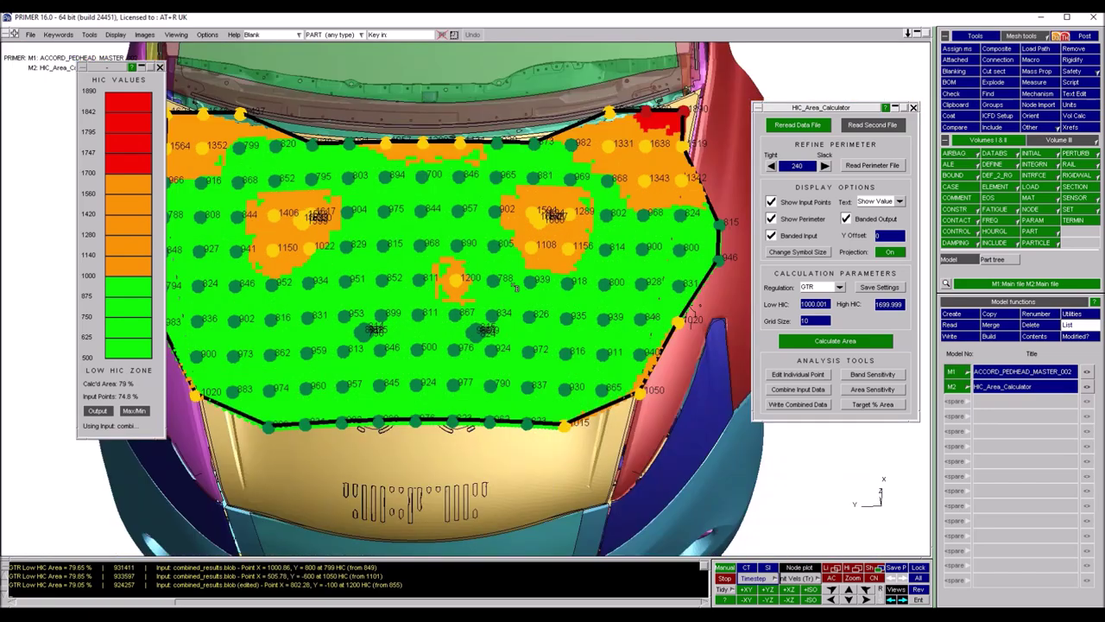
pyautogui.moveTo(518, 289); pyautogui.dragTo(454, 298, button='middle')
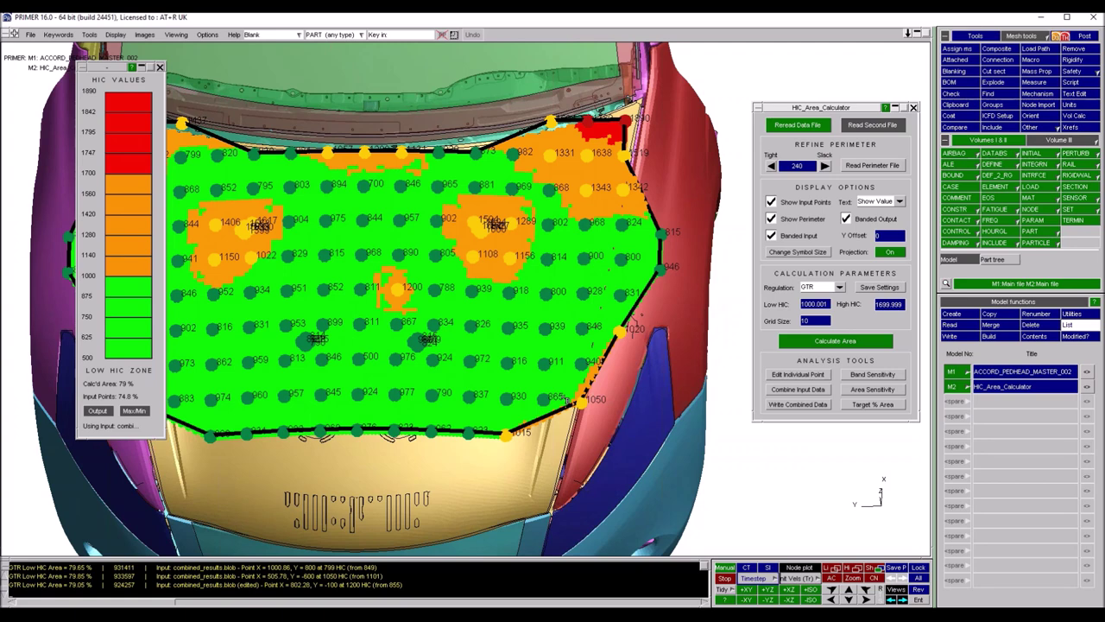
pyautogui.keyDown('shift'); pyautogui.moveTo(387, 302); pyautogui.dragTo(465, 296, button='middle'); pyautogui.keyUp('shift')
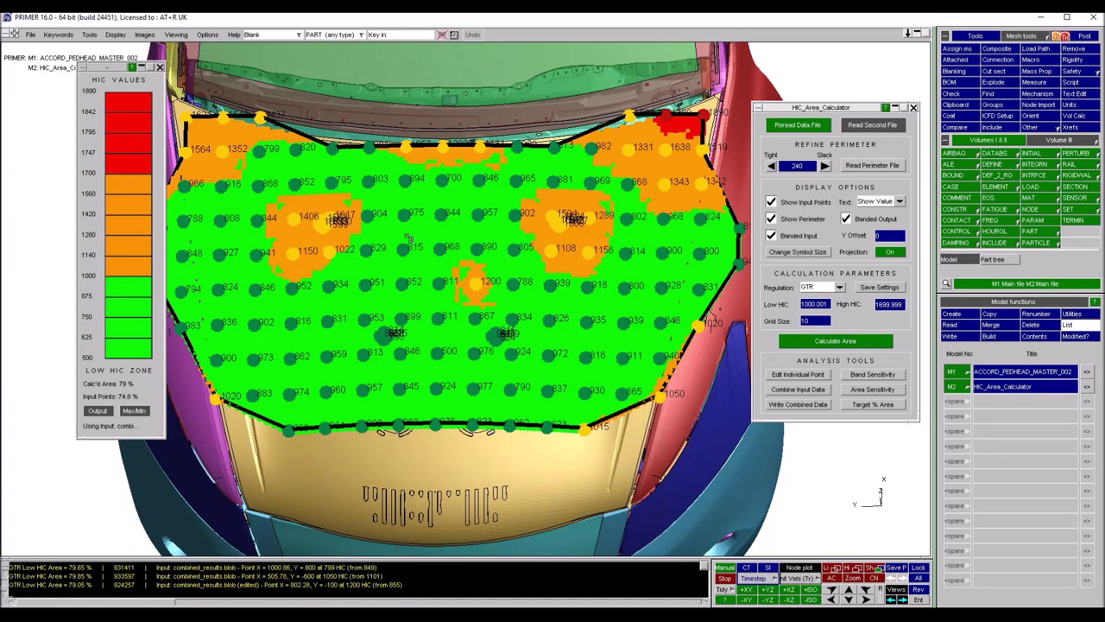
# Combine the current input data with the results from experiment.blob
pyautogui.click(799, 390)
pyautogui.moveTo(544, 104); pyautogui.dragTo(549, 313)
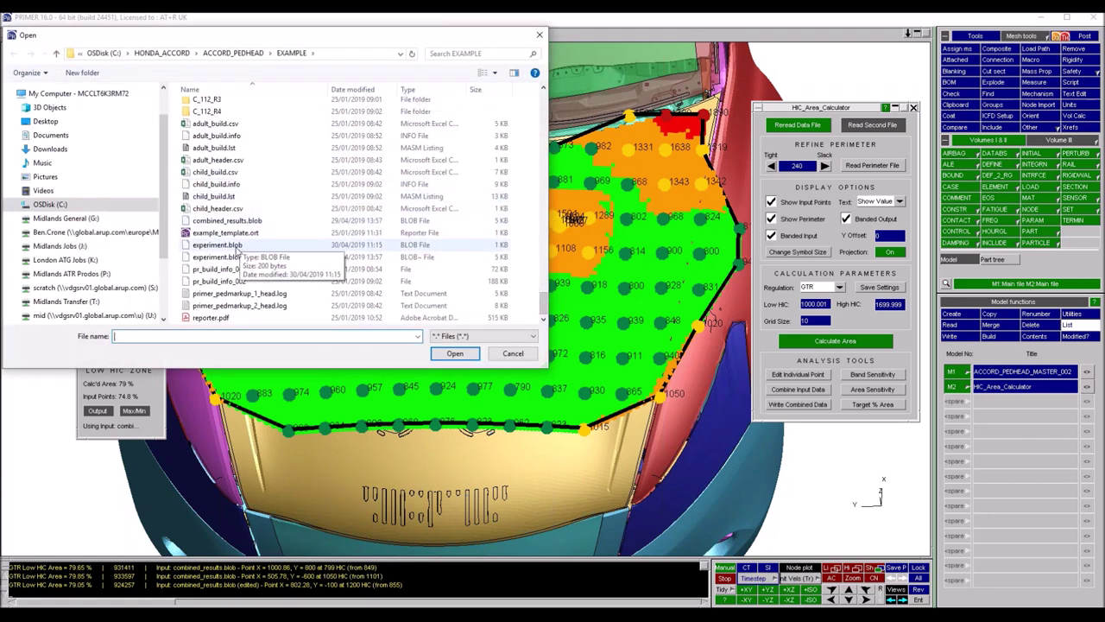
pyautogui.click(231, 248)
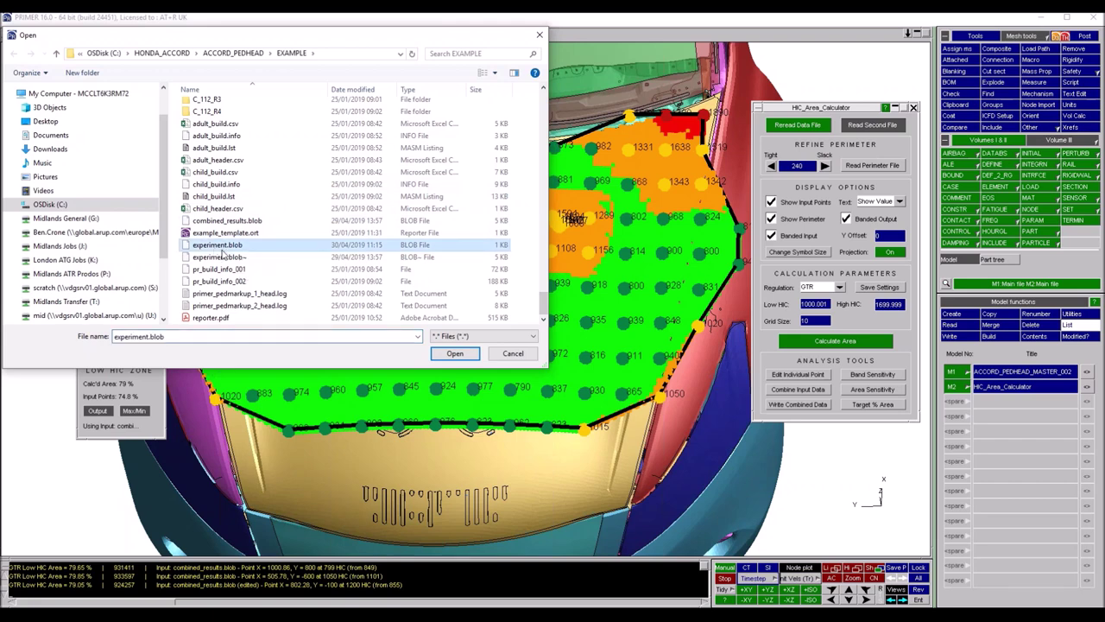
pyautogui.click(453, 354)
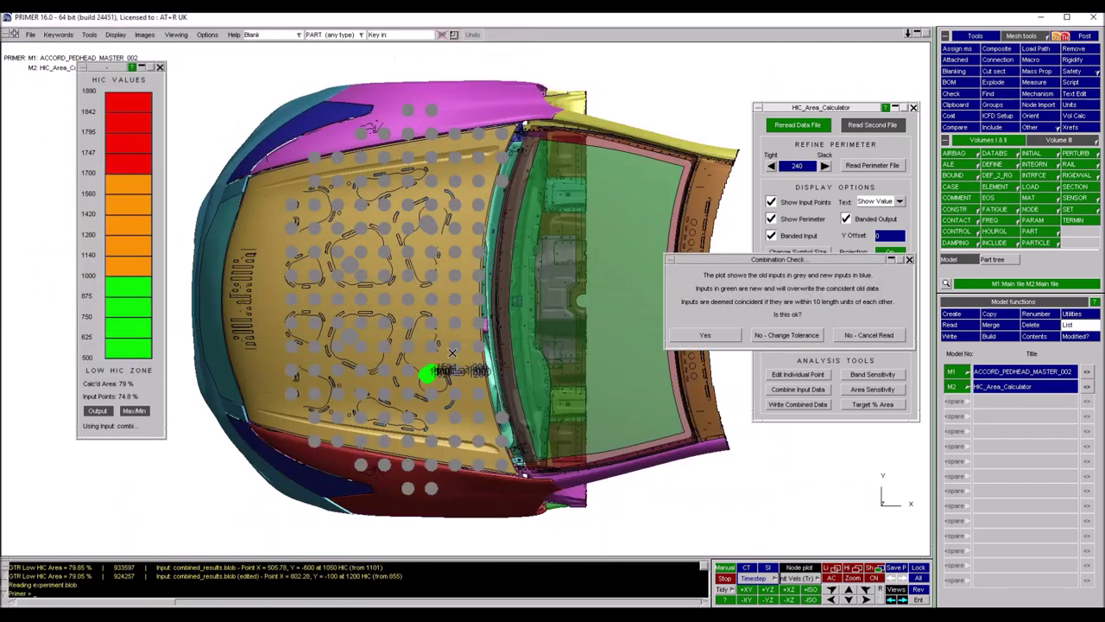
# Check the old and new HIC values of the coincident points, then accept the overwrite without recalculating the perimeter
pyautogui.keyDown('shift'); pyautogui.moveTo(785, 226); pyautogui.dragTo(595, 74); pyautogui.keyUp('shift')
pyautogui.keyDown('shift'); pyautogui.moveTo(466, 369); pyautogui.dragTo(540, 369, button='right'); pyautogui.keyUp('shift')
pyautogui.keyDown('shift'); pyautogui.moveTo(540, 369); pyautogui.dragTo(360, 291, button='middle'); pyautogui.keyUp('shift')
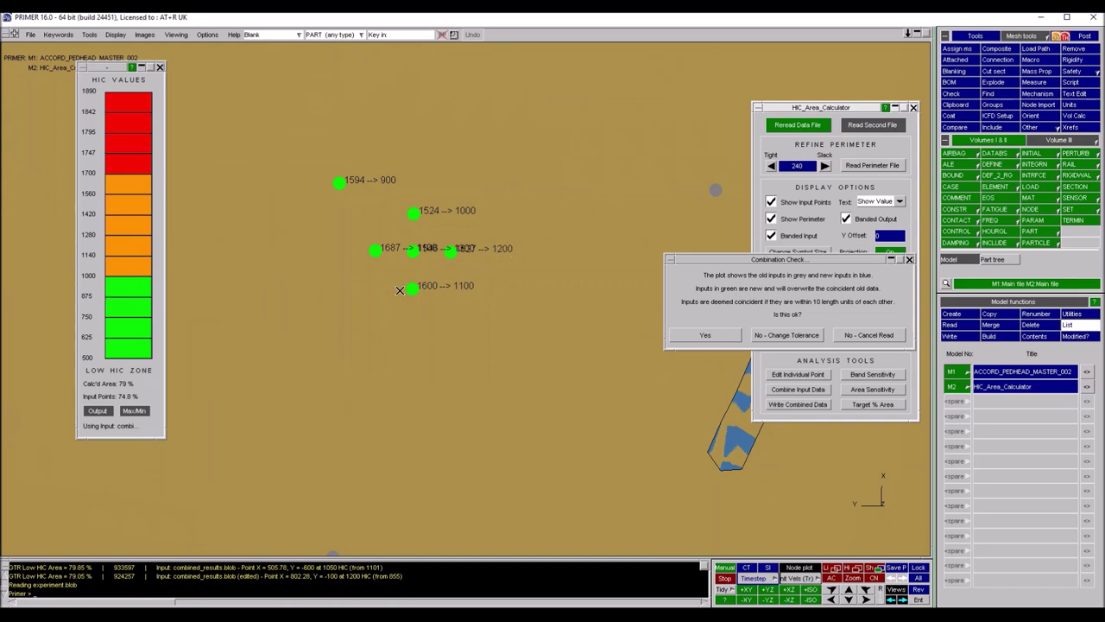
pyautogui.keyDown('shift'); pyautogui.moveTo(391, 288); pyautogui.dragTo(659, 112, button='right'); pyautogui.keyUp('shift')
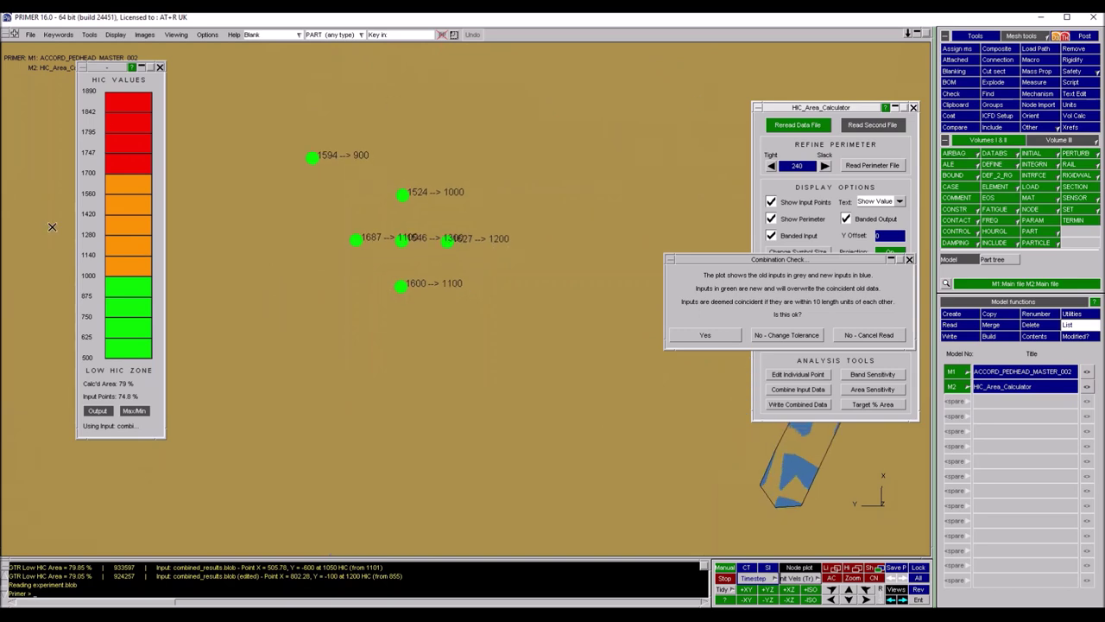
pyautogui.keyDown('shift'); pyautogui.moveTo(51, 496); pyautogui.dragTo(39, 442); pyautogui.keyUp('shift')
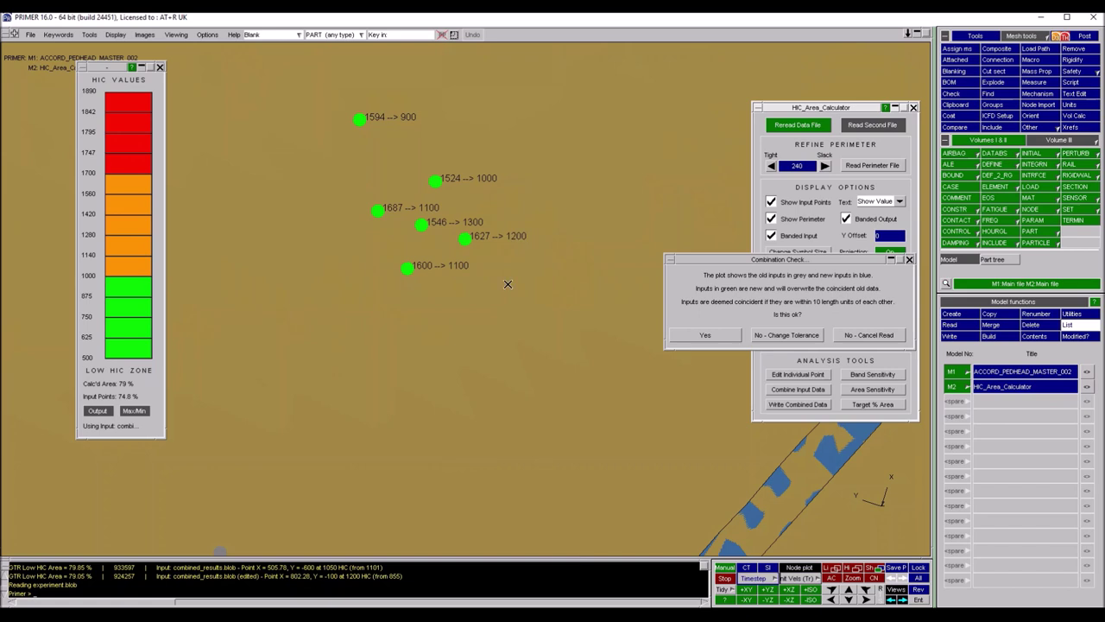
pyautogui.click(699, 338)
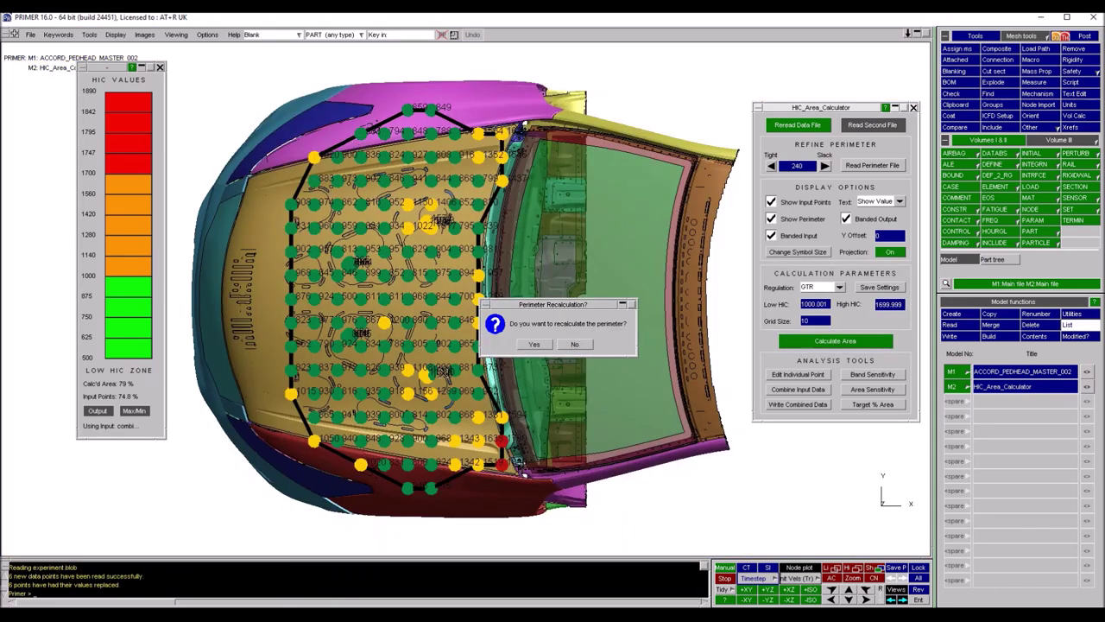
pyautogui.click(576, 344)
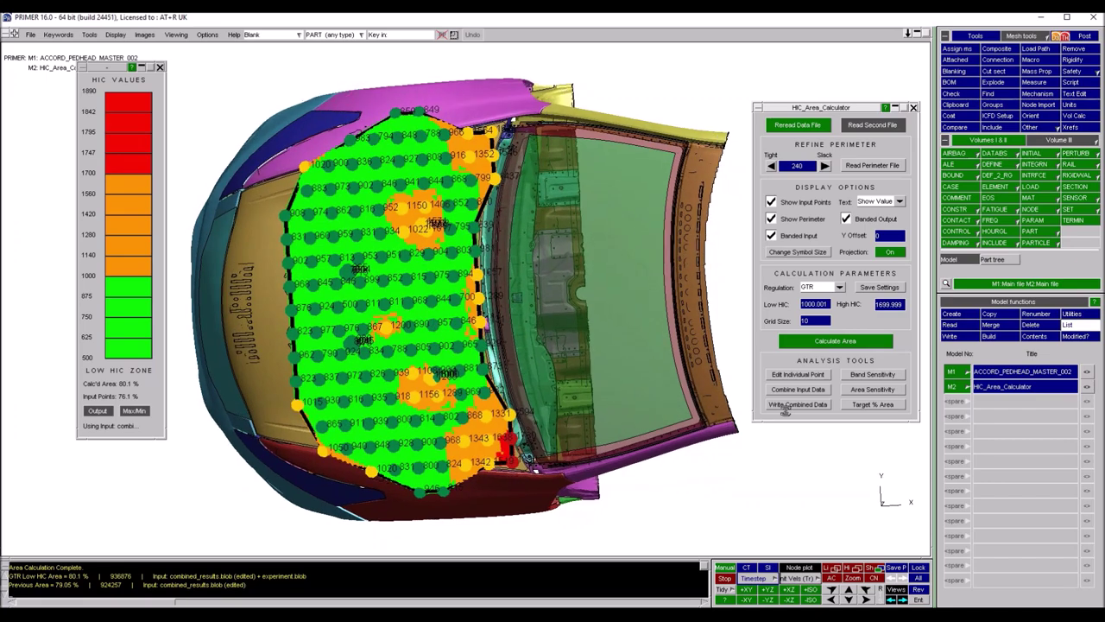
# Examine the recalculated HIC contours across the bonnet, especially around the points overwritten by the experiment data
pyautogui.keyDown('shift'); pyautogui.moveTo(725, 413); pyautogui.dragTo(444, 388); pyautogui.keyUp('shift')
pyautogui.keyDown('shift'); pyautogui.moveTo(502, 297); pyautogui.dragTo(605, 267, button='right'); pyautogui.keyUp('shift')
pyautogui.keyDown('shift'); pyautogui.moveTo(537, 440); pyautogui.dragTo(382, 311, button='middle'); pyautogui.keyUp('shift')
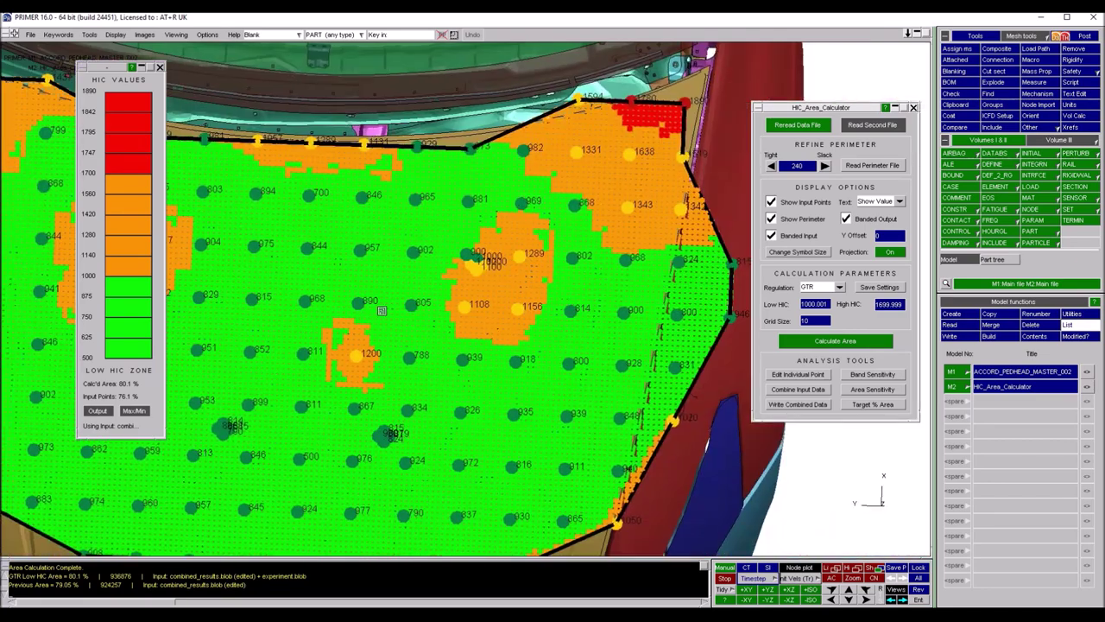
pyautogui.keyDown('shift'); pyautogui.moveTo(567, 206); pyautogui.dragTo(130, 415, button='right'); pyautogui.keyUp('shift')
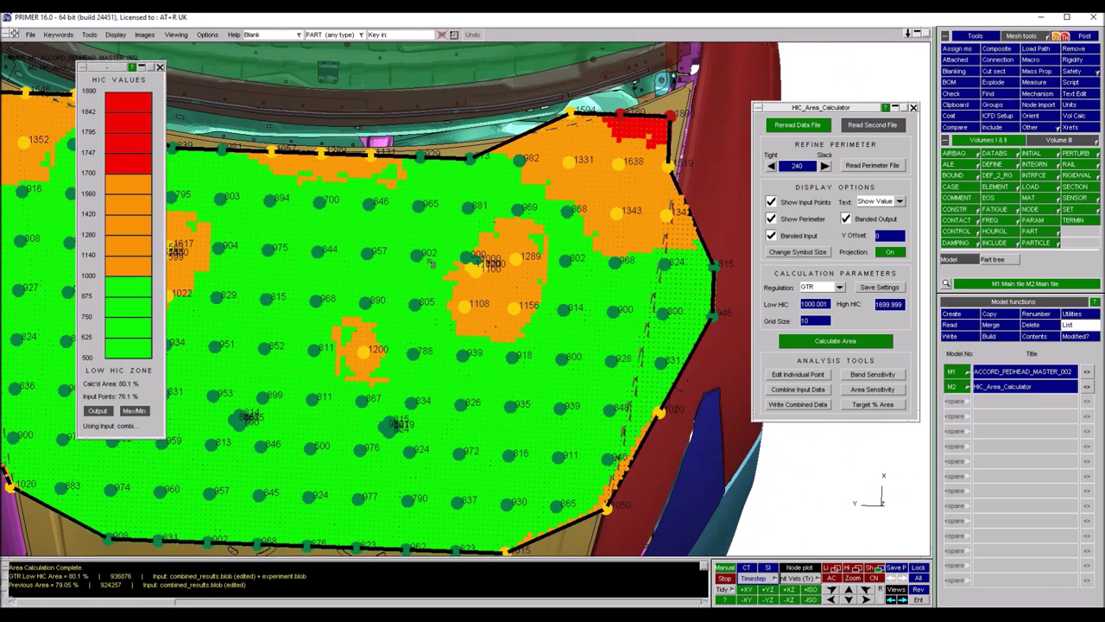
pyautogui.keyDown('shift'); pyautogui.moveTo(619, 301); pyautogui.dragTo(589, 389, button='right'); pyautogui.keyUp('shift')
pyautogui.keyDown('shift'); pyautogui.moveTo(862, 487); pyautogui.dragTo(867, 471); pyautogui.keyUp('shift')
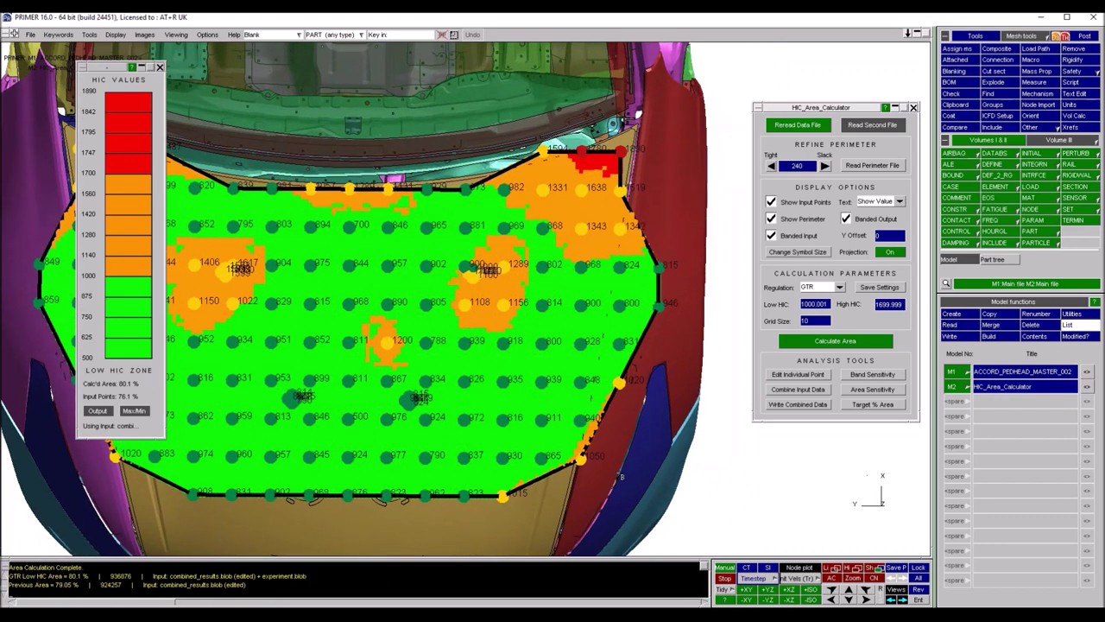
pyautogui.keyDown('shift'); pyautogui.moveTo(623, 466); pyautogui.dragTo(648, 453, button='middle'); pyautogui.keyUp('shift')
pyautogui.scroll(-2, 646, 452)
pyautogui.scroll(1, 646, 453)
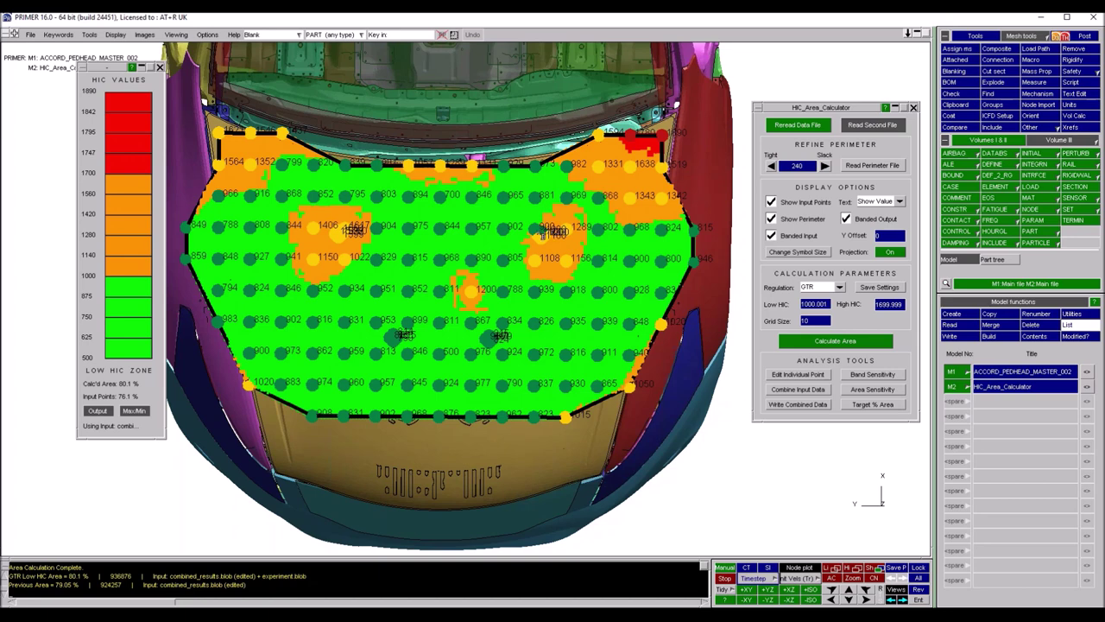
# Find the low HIC threshold for a target area of 85 % and update the HIC plot with it
pyautogui.click(883, 406)
pyautogui.click(548, 333)
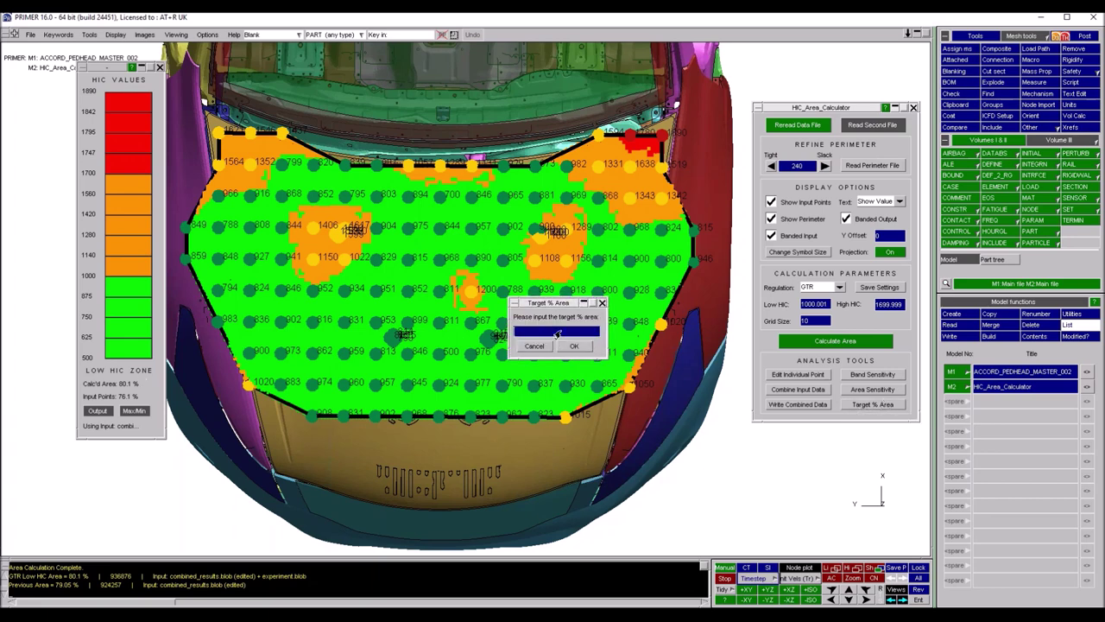
pyautogui.click(573, 345)
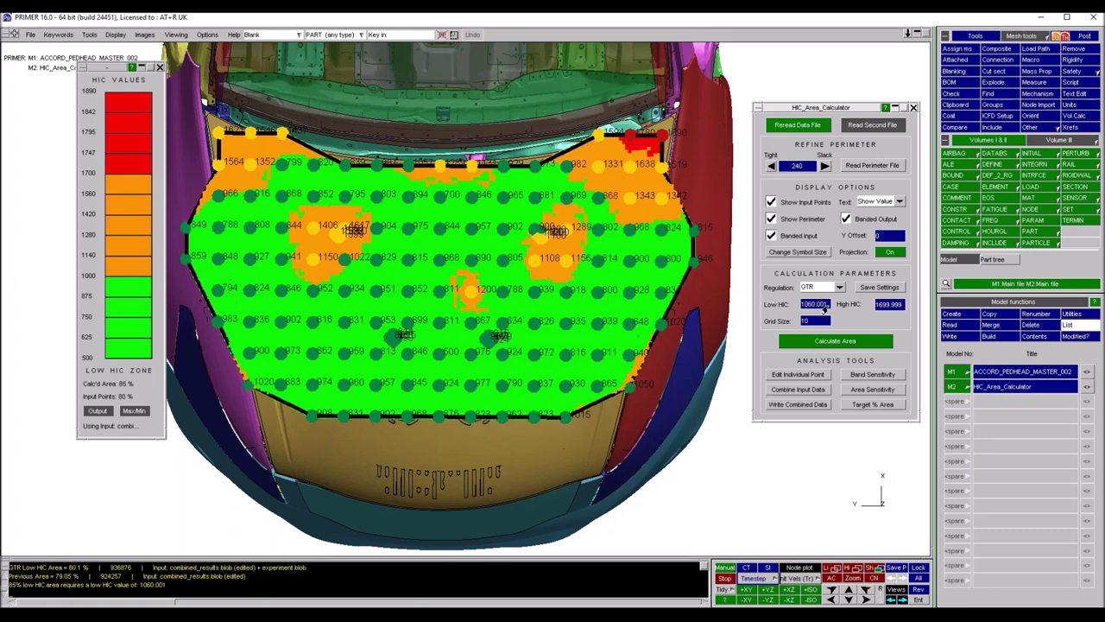
pyautogui.press('Return')
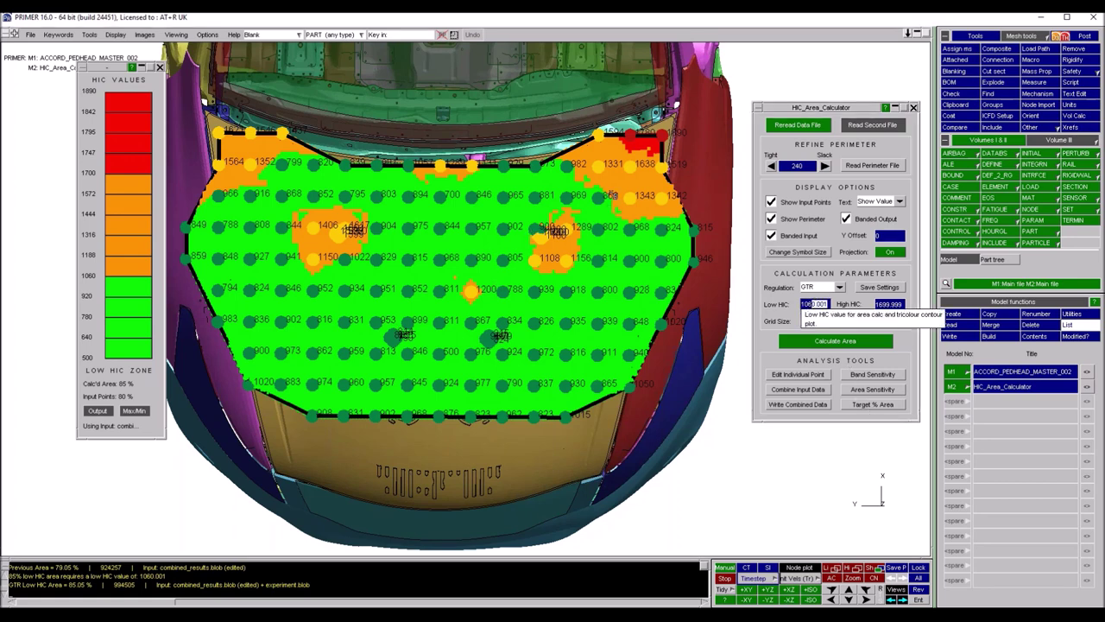
# Isolate the flat HIC plot by hiding the ACCORD_PEDHEAD_MASTER_002 model, with projection off and point text set to Not Shown
pyautogui.keyDown('shift'); pyautogui.moveTo(613, 197); pyautogui.dragTo(580, 199, button='right'); pyautogui.keyUp('shift')
pyautogui.keyDown('shift'); pyautogui.moveTo(580, 199); pyautogui.dragTo(561, 265, button='middle'); pyautogui.keyUp('shift')
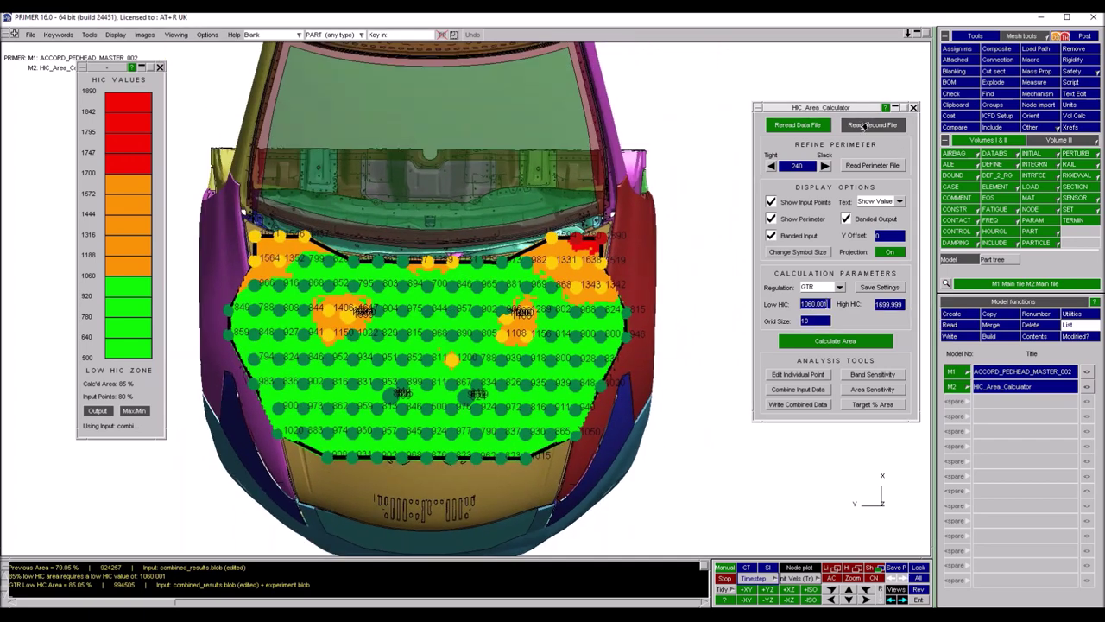
pyautogui.keyDown('shift'); pyautogui.moveTo(521, 284); pyautogui.dragTo(524, 228, button='middle'); pyautogui.keyUp('shift')
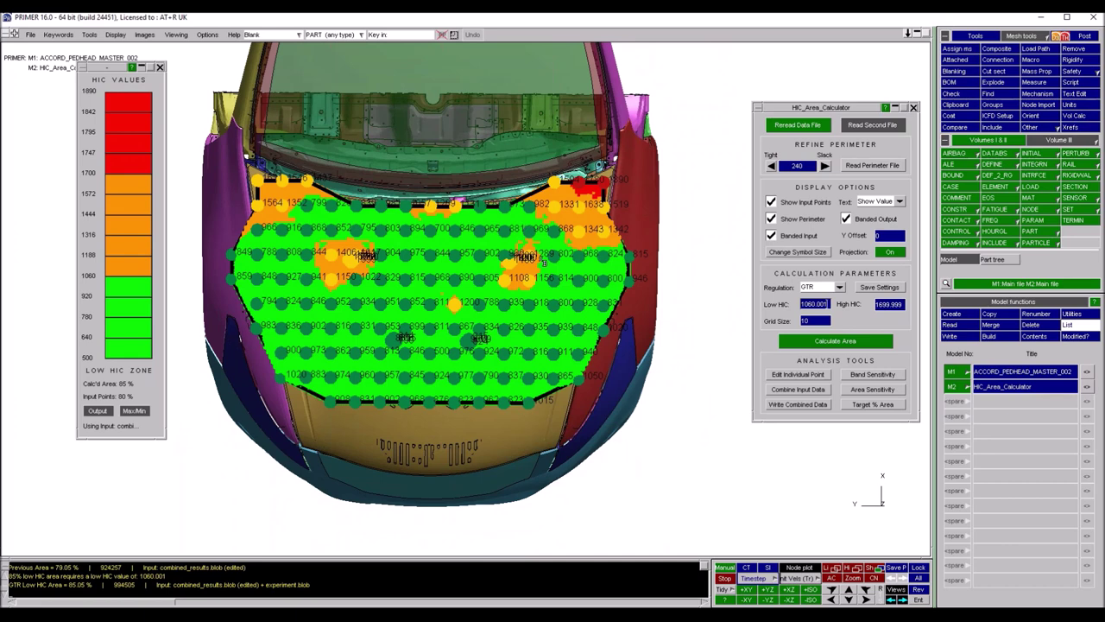
pyautogui.click(951, 371)
pyautogui.keyDown('shift'); pyautogui.moveTo(585, 298); pyautogui.dragTo(614, 320, button='right'); pyautogui.keyUp('shift')
pyautogui.click(888, 251)
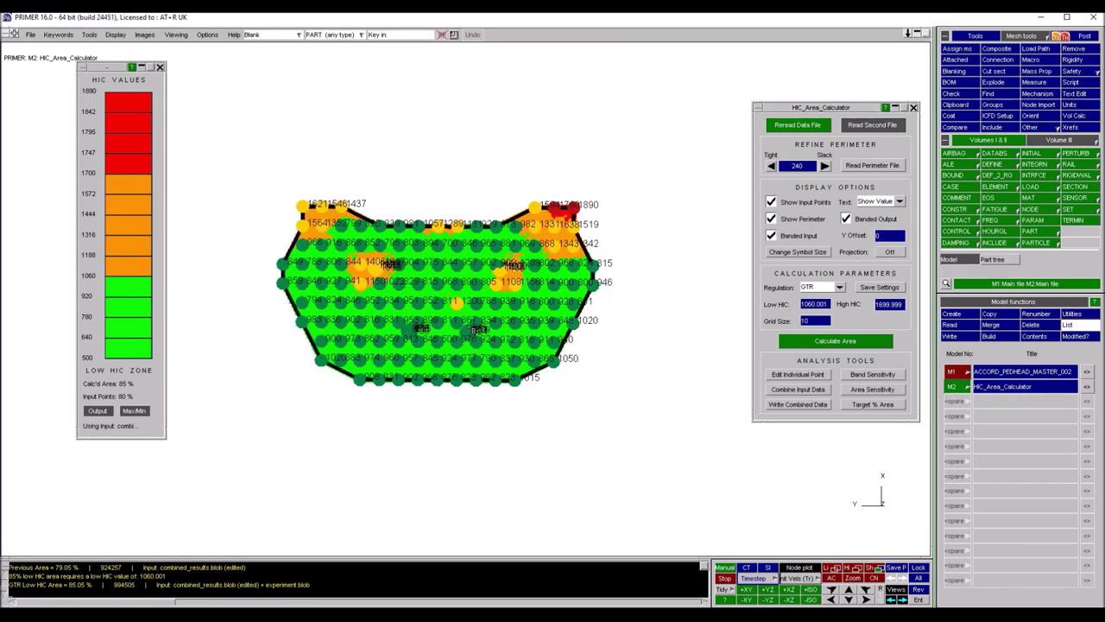
pyautogui.keyDown('shift'); pyautogui.moveTo(596, 311); pyautogui.dragTo(572, 313, button='middle'); pyautogui.keyUp('shift')
pyautogui.click(879, 202)
pyautogui.click(876, 213)
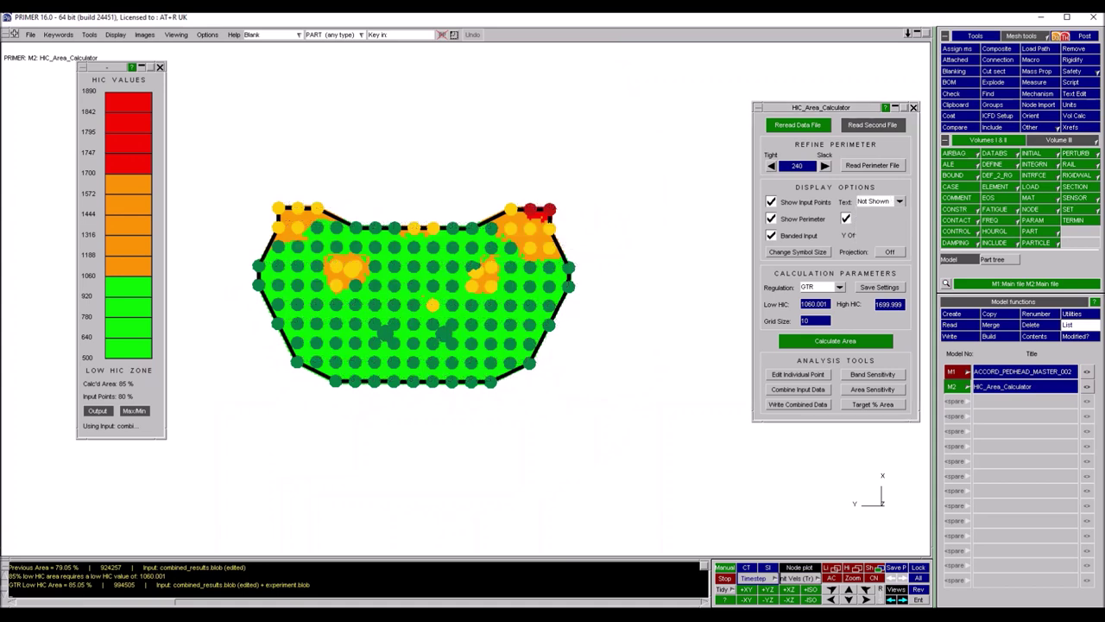
pyautogui.keyDown('shift'); pyautogui.moveTo(459, 327); pyautogui.dragTo(419, 311, button='middle'); pyautogui.keyUp('shift')
pyautogui.keyDown('shift'); pyautogui.moveTo(418, 316); pyautogui.dragTo(448, 290, button='right'); pyautogui.keyUp('shift')
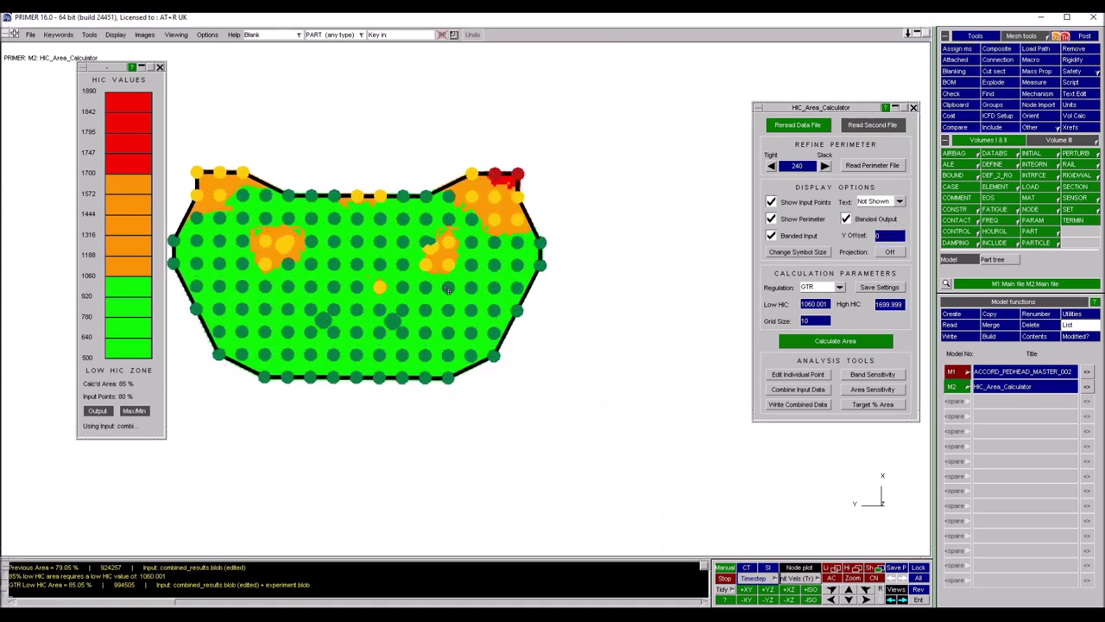
# Run a second HIC area calculator alongside the first and read combined_results.blob into it
pyautogui.click(873, 128)
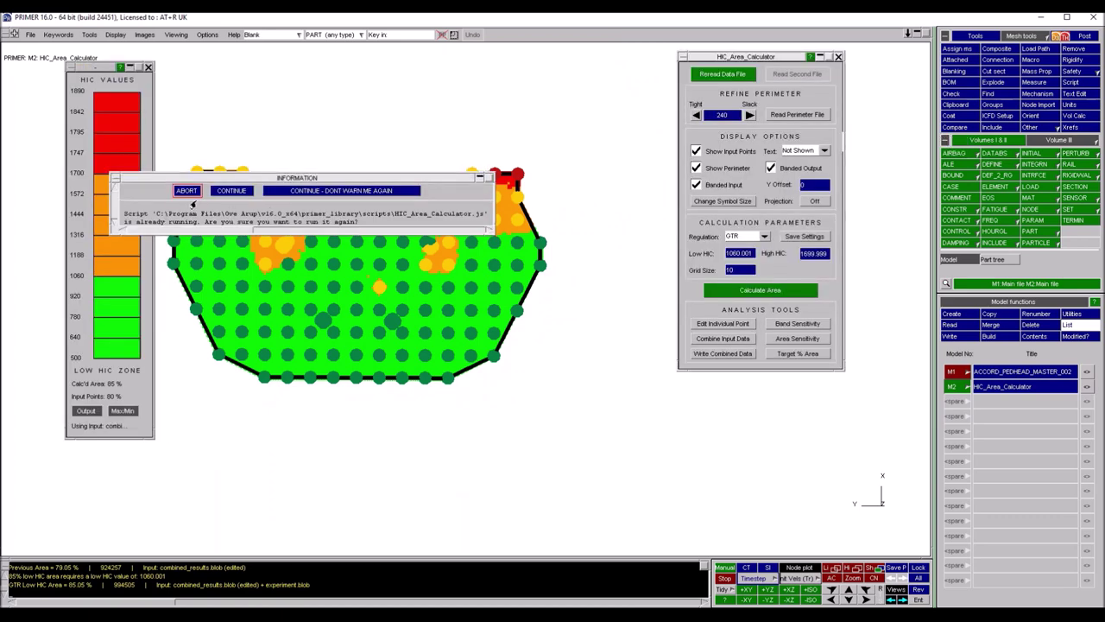
pyautogui.click(232, 191)
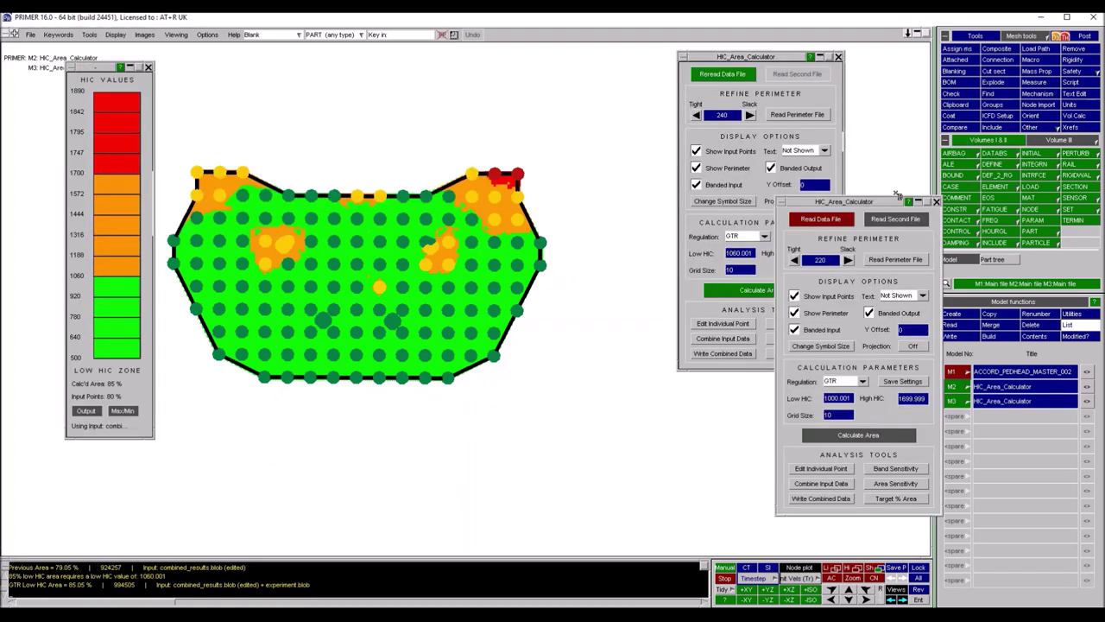
pyautogui.click(829, 220)
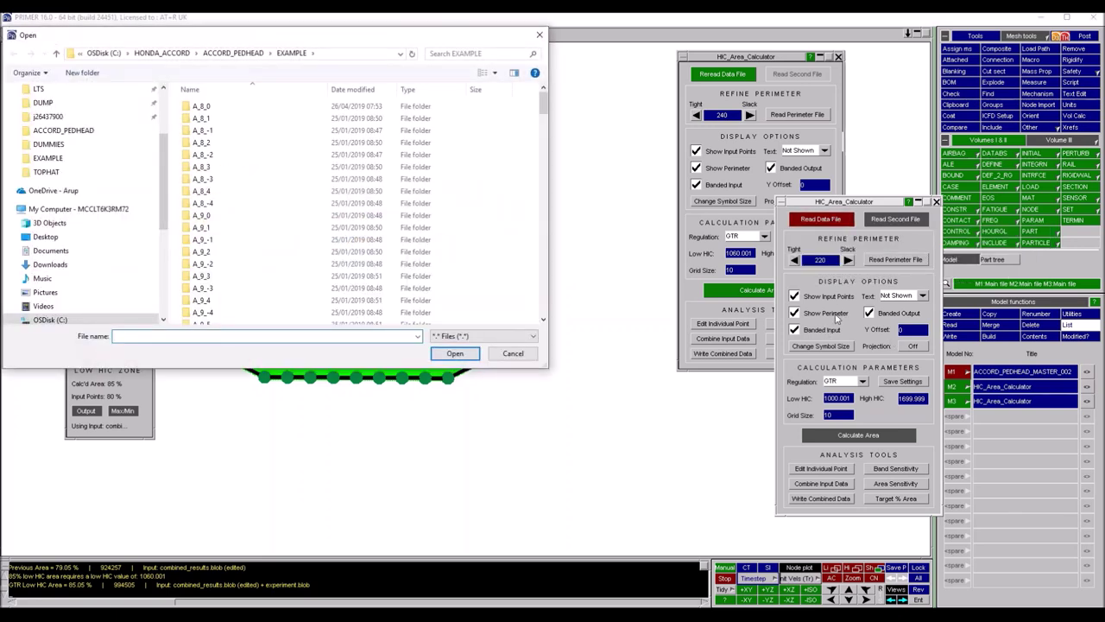
pyautogui.moveTo(544, 103); pyautogui.dragTo(544, 293)
pyautogui.scroll(-2, 259, 233)
pyautogui.click(228, 220)
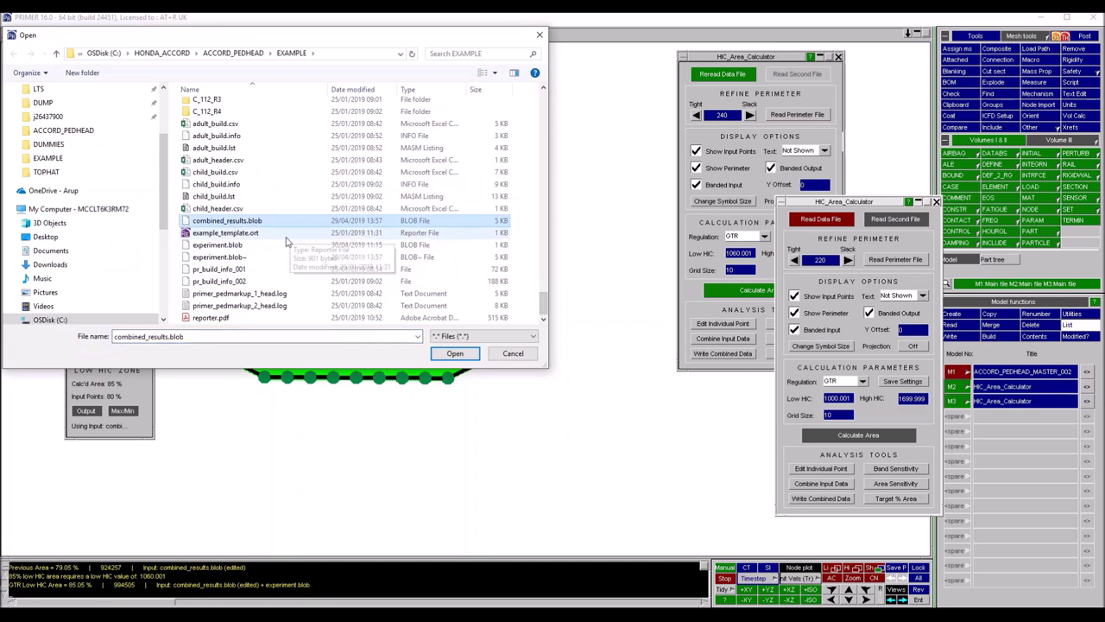
pyautogui.click(455, 353)
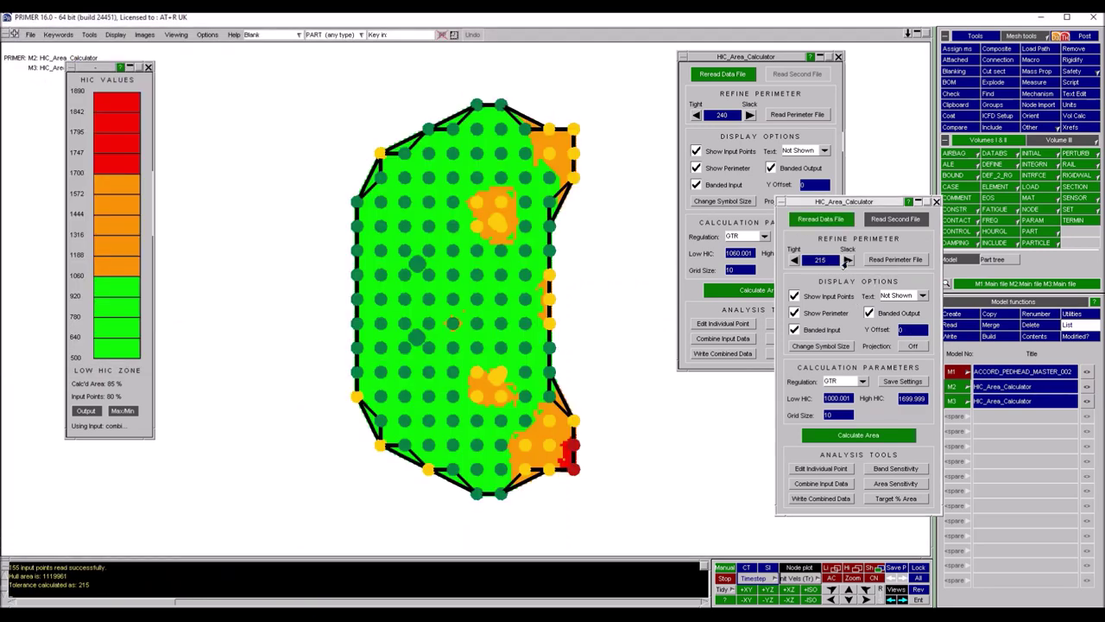
# Slacken the second calculator's perimeter tolerance to 240 and set its Y offset to 1800
pyautogui.click(847, 259)
pyautogui.click(913, 330)
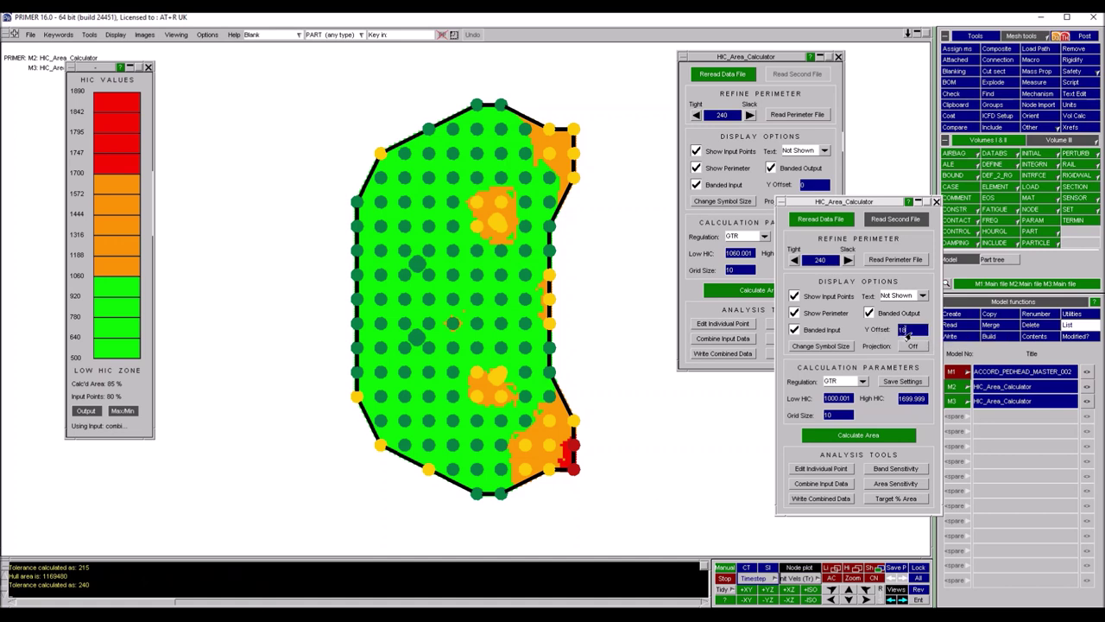
pyautogui.write('1800')
pyautogui.press('Return')
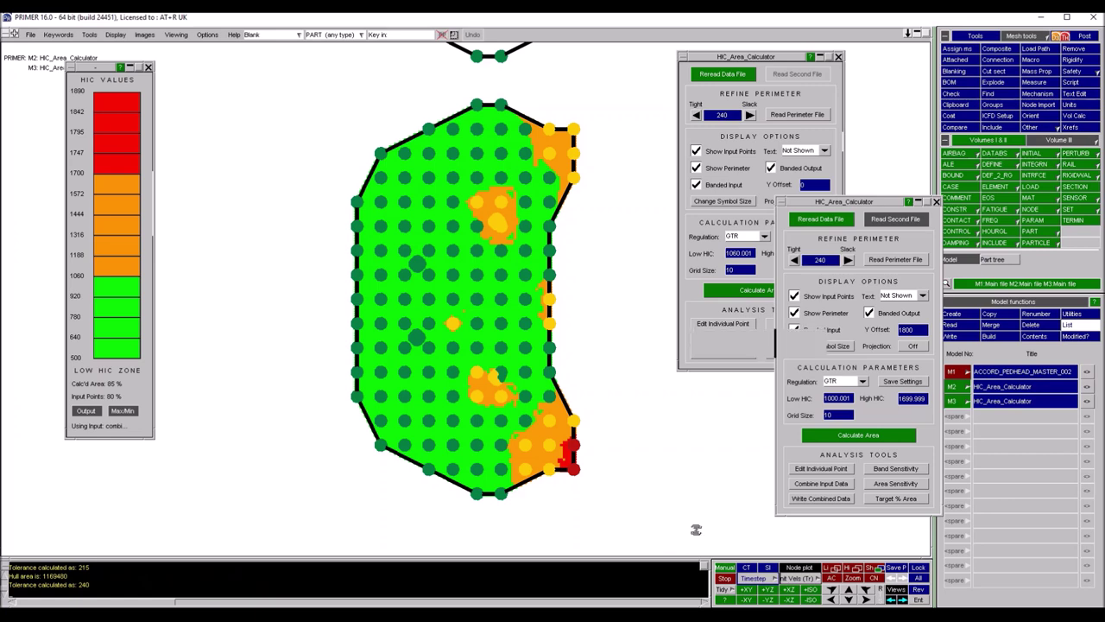
# Compare the two HIC plots side by side, with the second calculator's window moved away from the first
pyautogui.keyDown('shift'); pyautogui.moveTo(716, 214); pyautogui.dragTo(632, 108); pyautogui.keyUp('shift')
pyautogui.keyDown('shift'); pyautogui.moveTo(632, 109); pyautogui.dragTo(562, 423, button='right'); pyautogui.keyUp('shift')
pyautogui.keyDown('shift'); pyautogui.moveTo(562, 423); pyautogui.dragTo(671, 422, button='middle'); pyautogui.keyUp('shift')
pyautogui.keyDown('shift'); pyautogui.moveTo(671, 421); pyautogui.dragTo(669, 420); pyautogui.keyUp('shift')
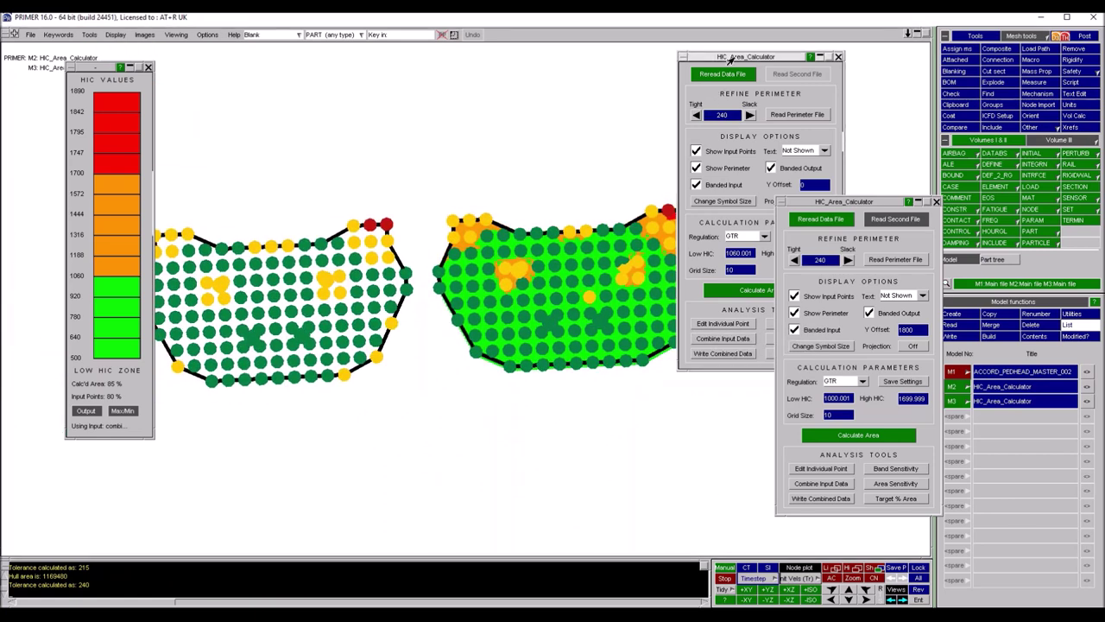
pyautogui.moveTo(844, 203); pyautogui.dragTo(110, 77)
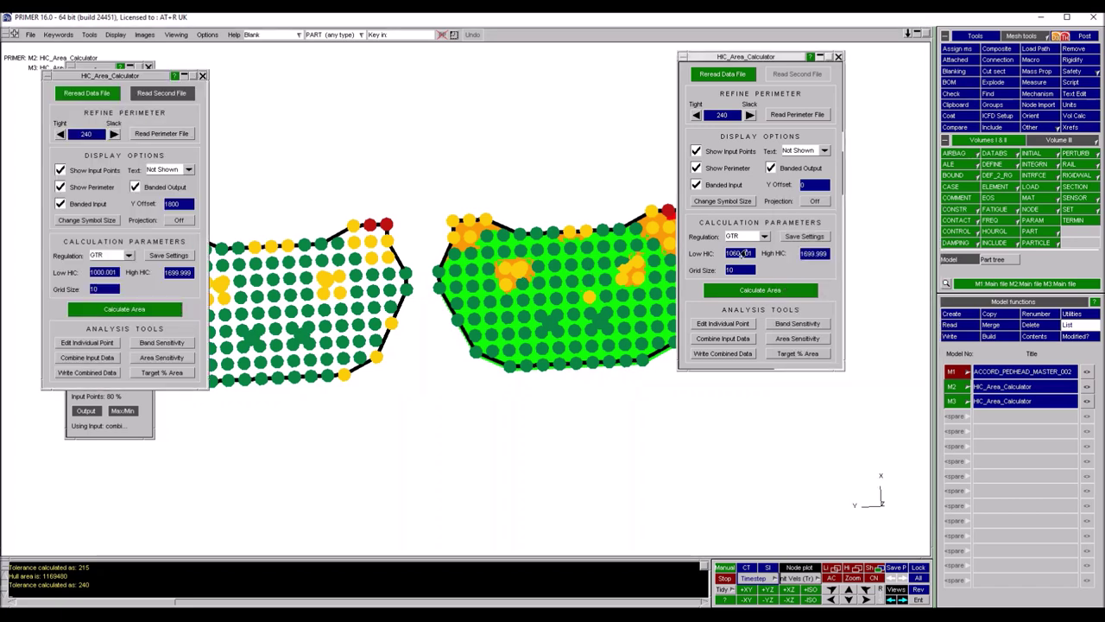
pyautogui.keyDown('shift'); pyautogui.moveTo(537, 299); pyautogui.dragTo(390, 495, button='middle'); pyautogui.keyUp('shift')
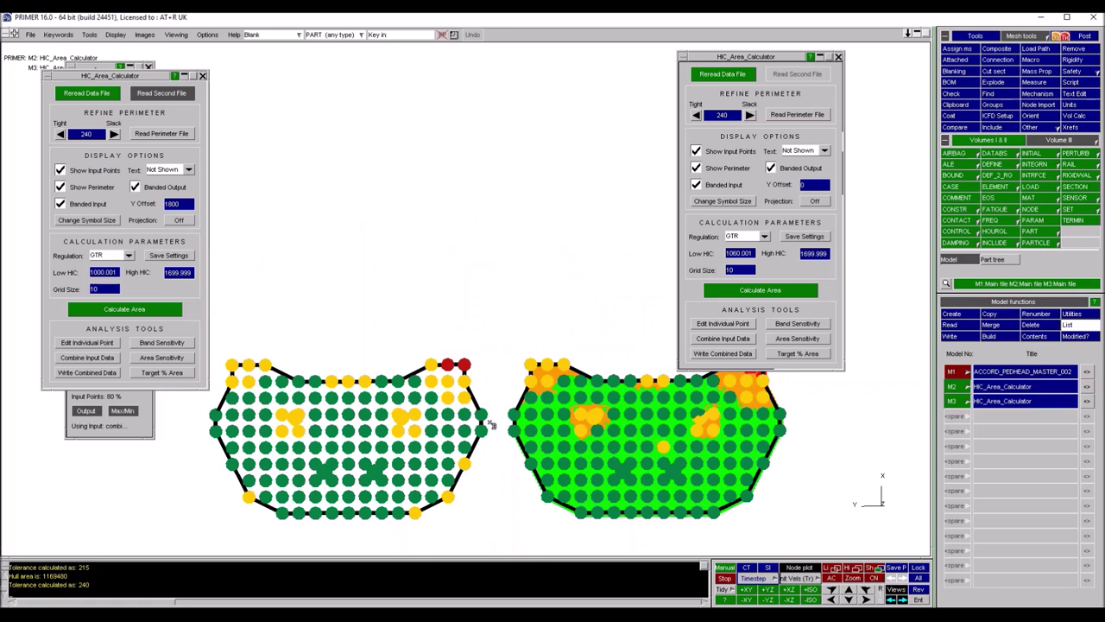
pyautogui.moveTo(502, 426); pyautogui.dragTo(435, 352, button='middle')
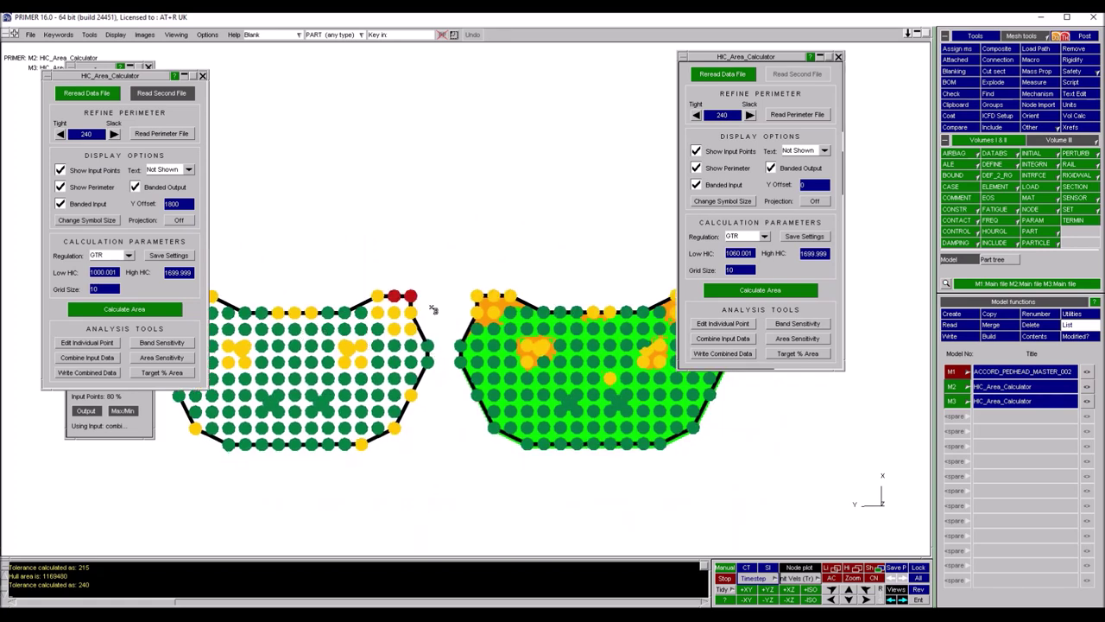
pyautogui.moveTo(485, 375); pyautogui.dragTo(426, 356, button='middle')
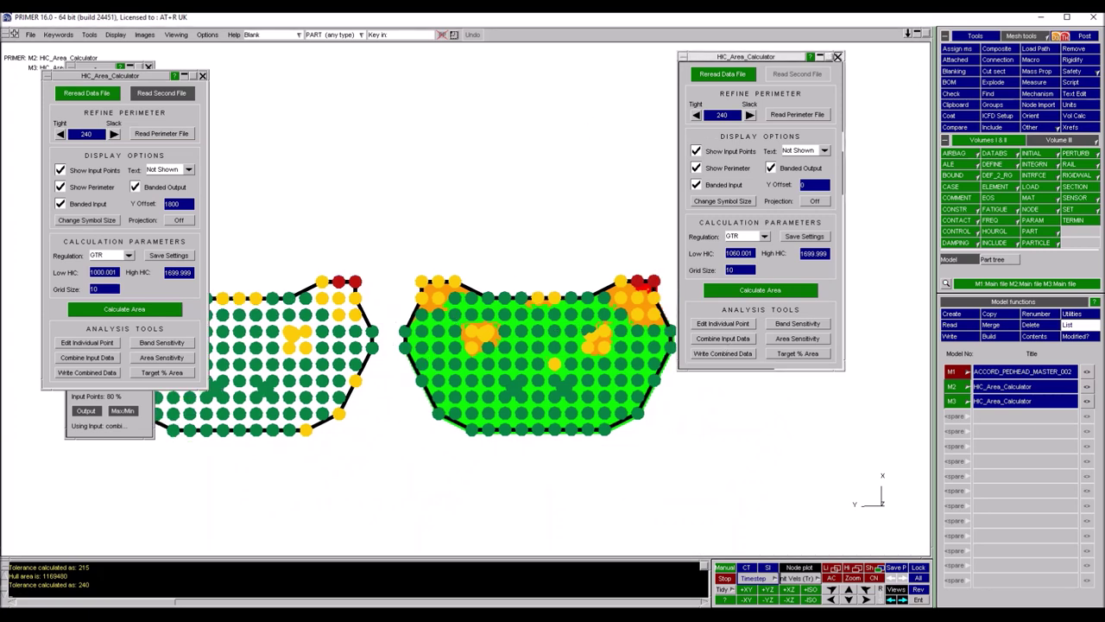
# Close both HIC area calculators
pyautogui.click(838, 56)
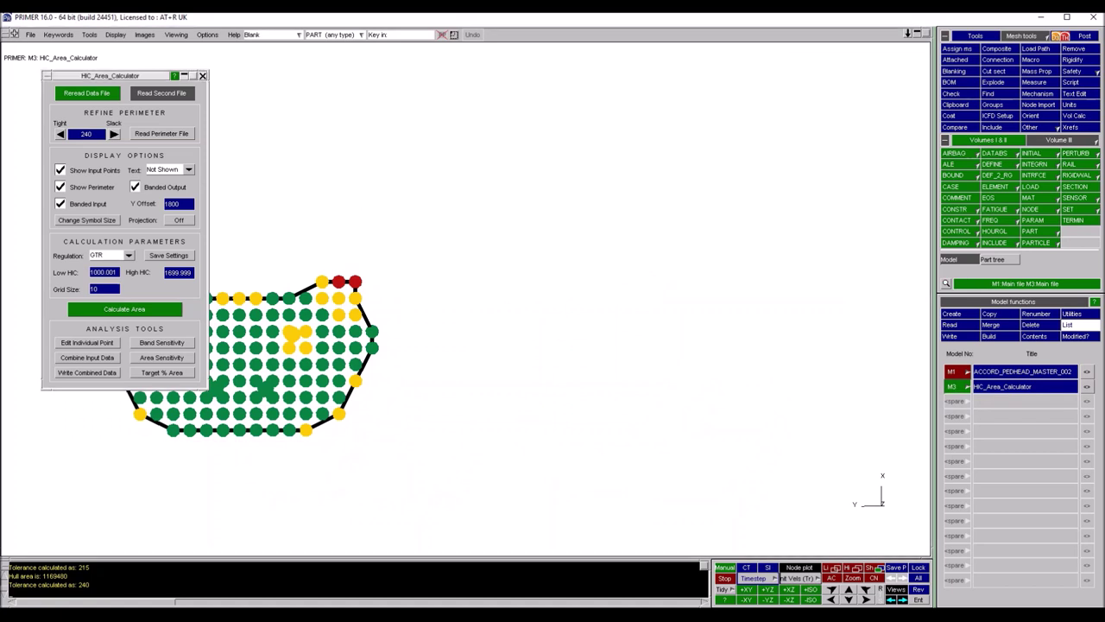
pyautogui.click(203, 76)
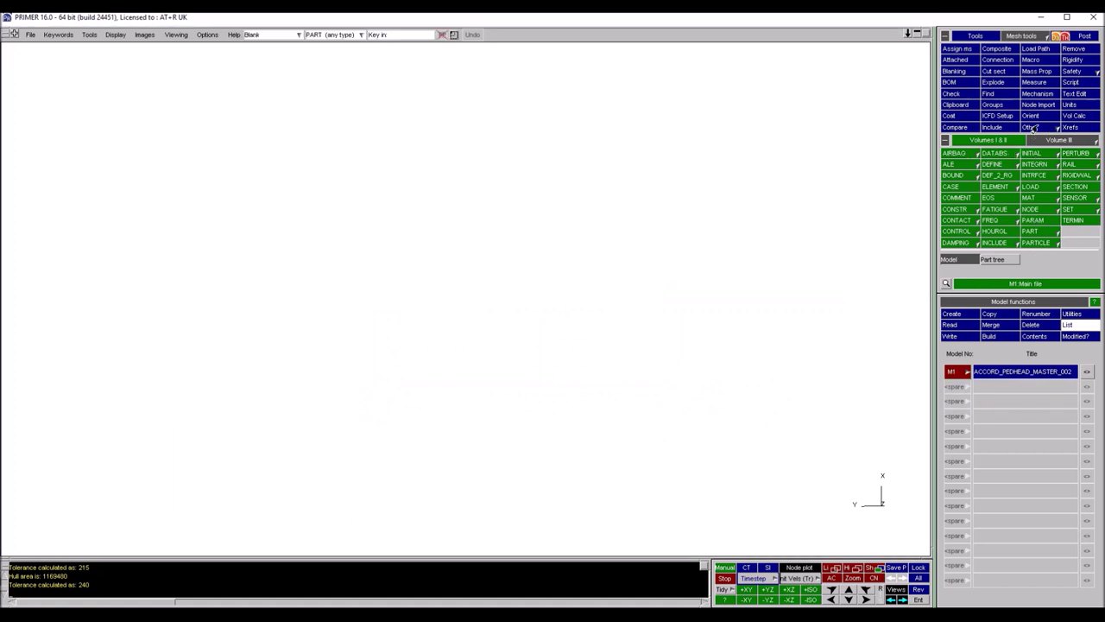
pyautogui.click(1035, 83)
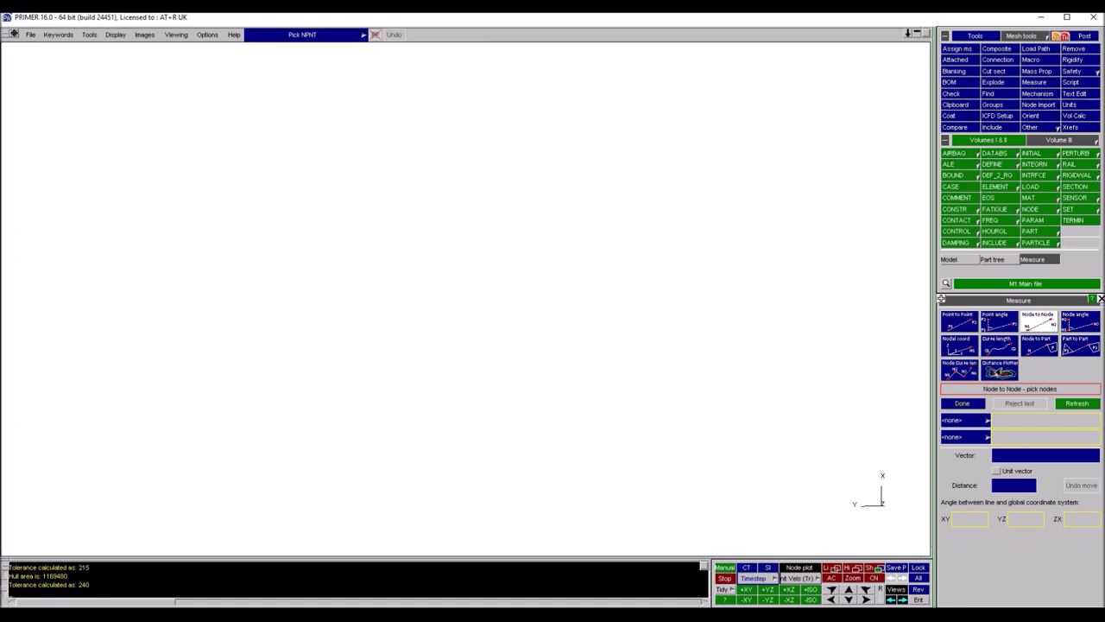
pyautogui.click(1079, 74)
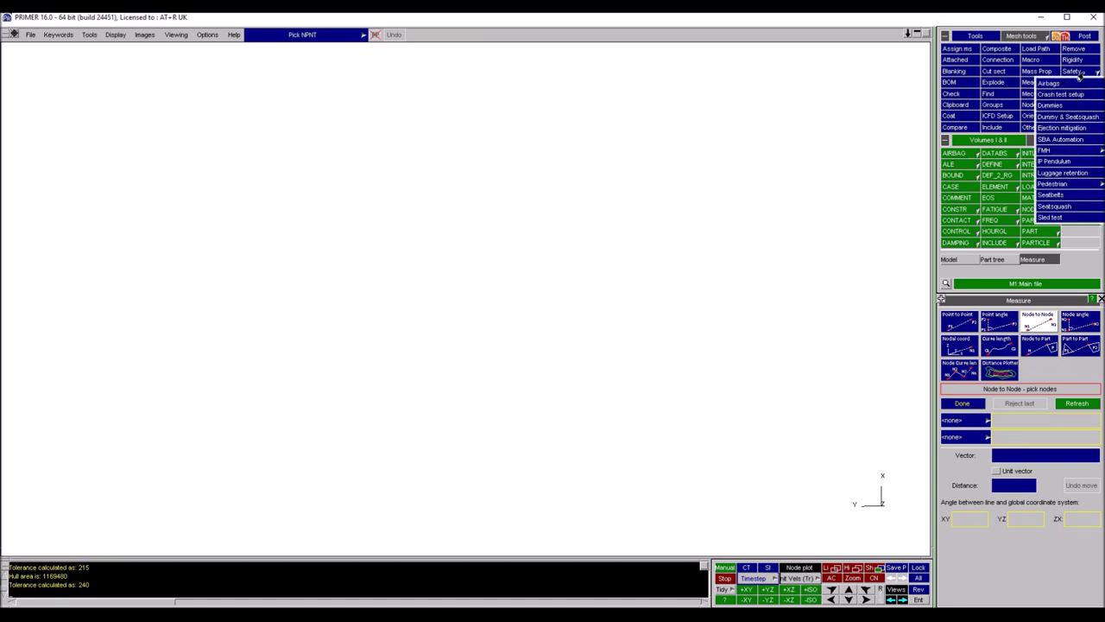
pyautogui.moveTo(1040, 185)
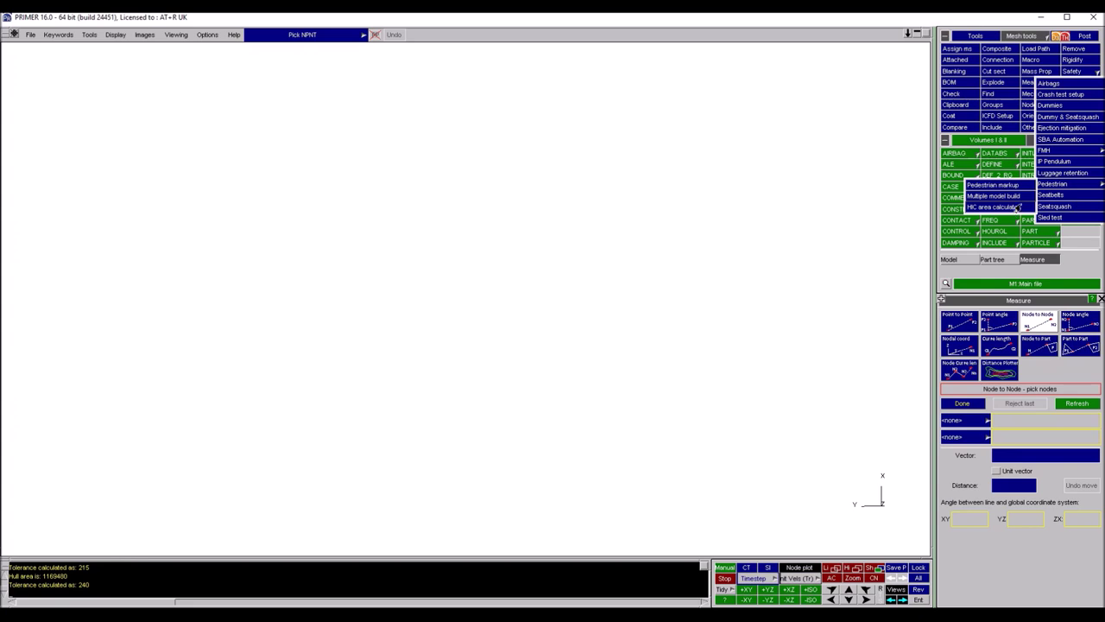
pyautogui.click(1071, 245)
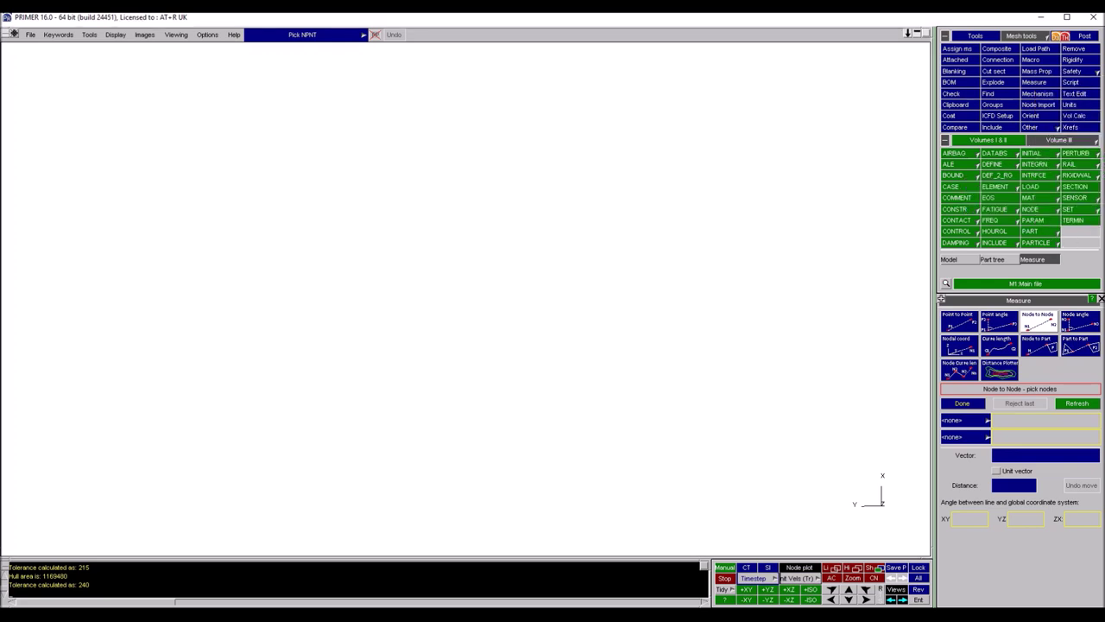